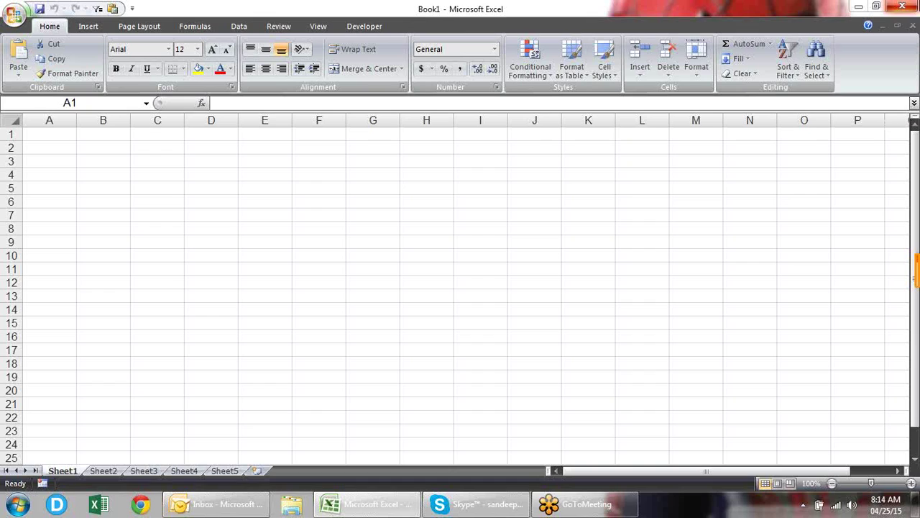
- Enter the heading Months in A1, then Jan and Feb in B1 and C1
left_click(901, 32)
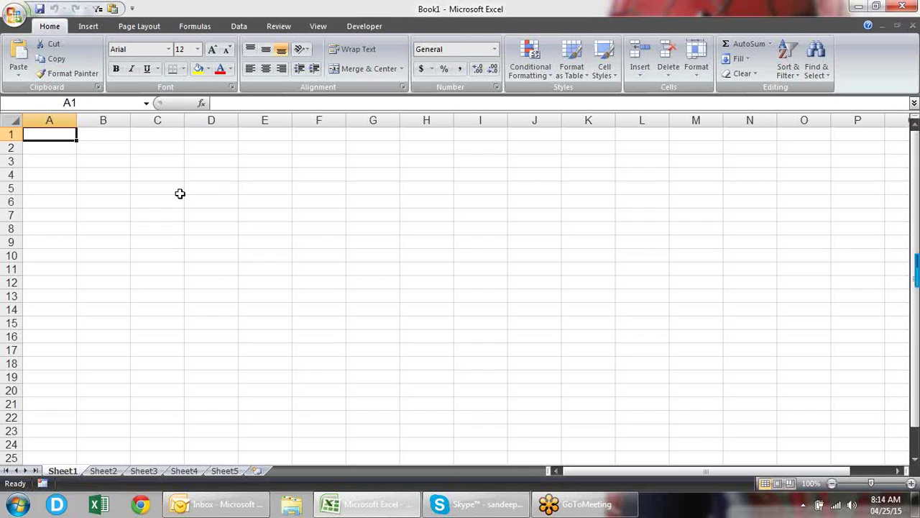
type("Monthz")
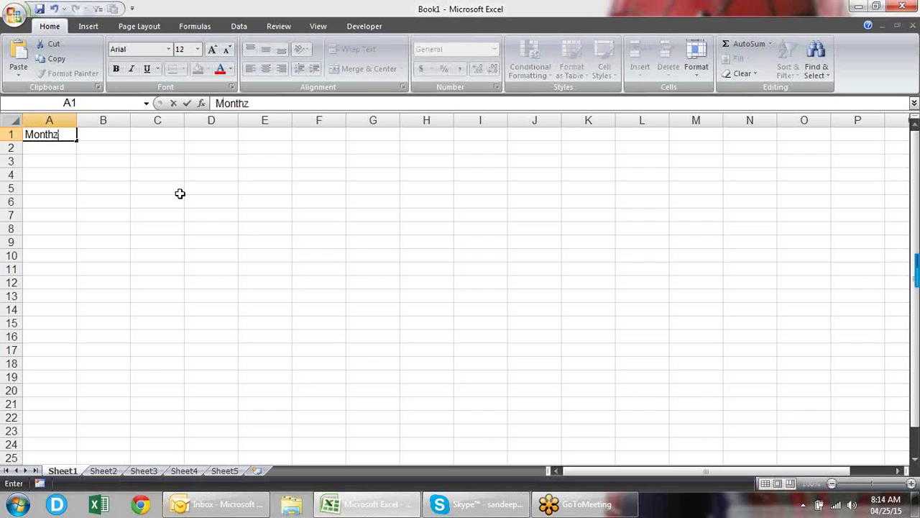
key("BackSpace")
type("s")
key("Tab")
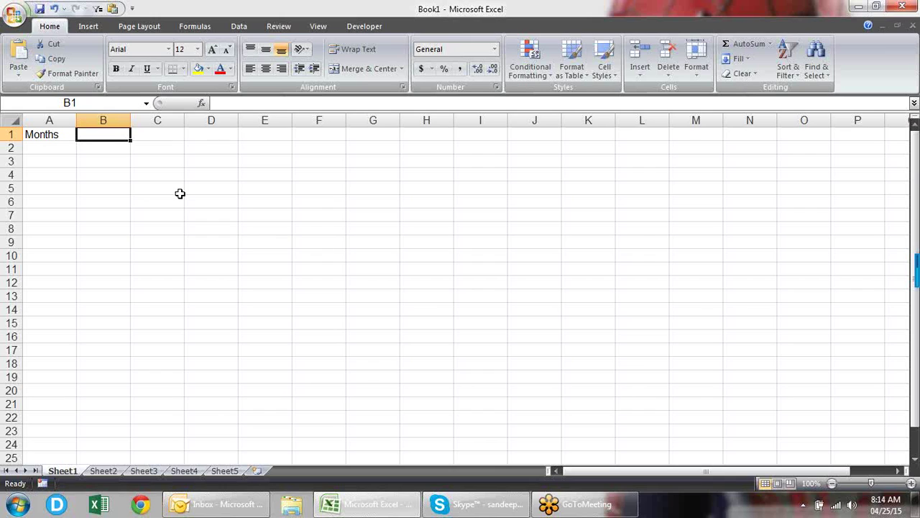
type("Jan")
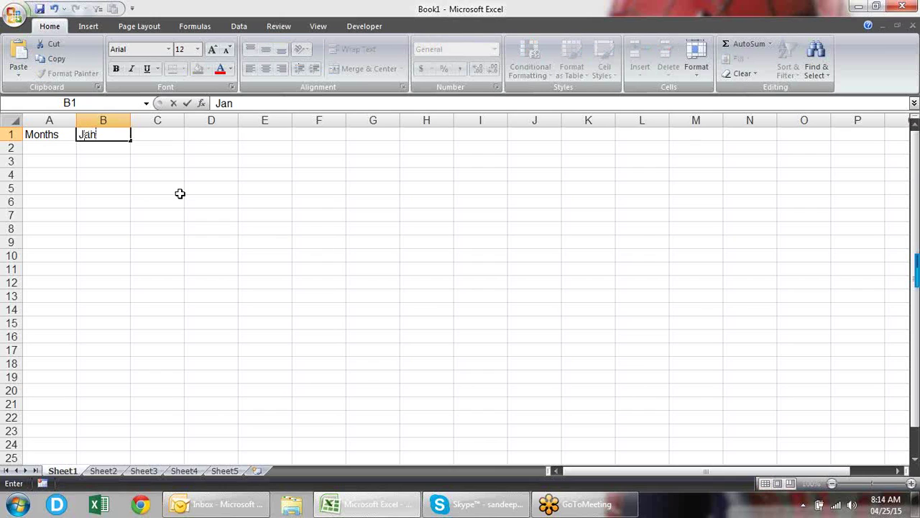
key("Tab")
type("Feb")
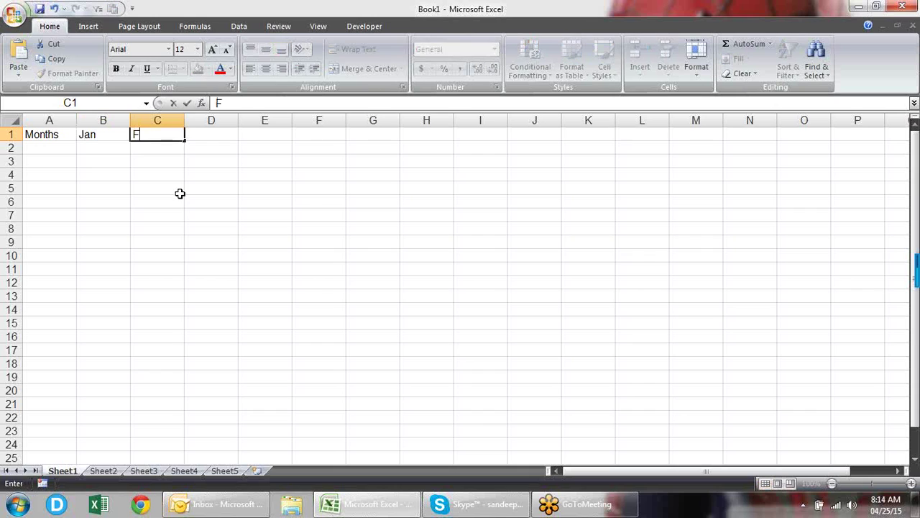
key("Tab")
- Fill the month series across row 1 to Aug and label cell A2 Sales
left_click_drag(108, 137, 504, 137)
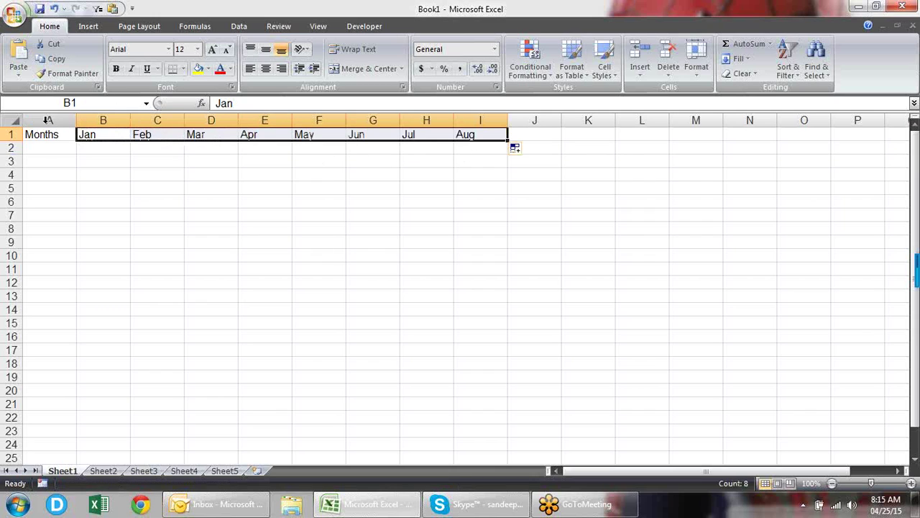
left_click(44, 149)
type("SAles")
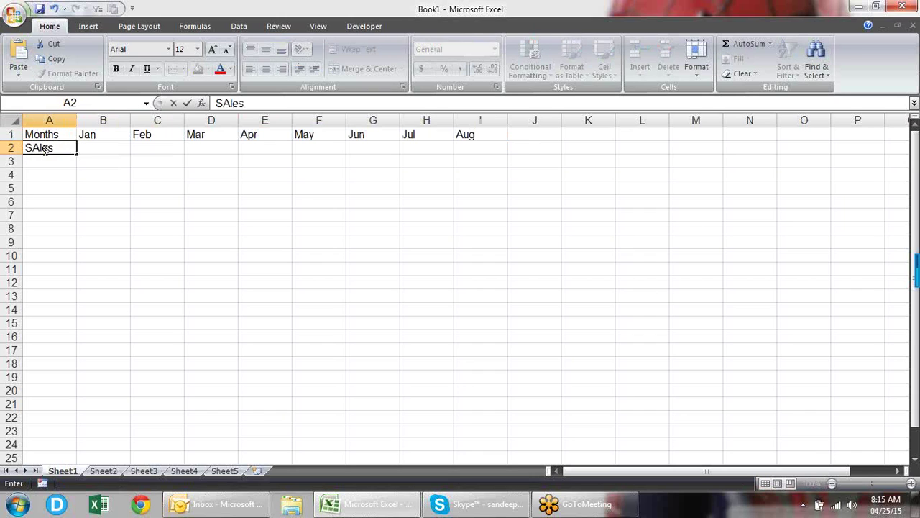
key("Tab")
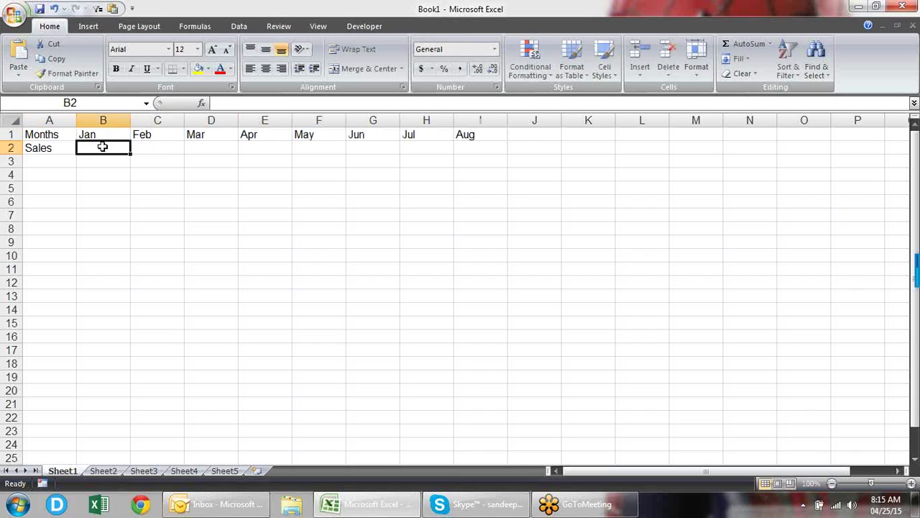
- Fill B2:I2 with the formula =RANDBETWEEN(10,90)
left_click_drag(102, 146, 460, 145)
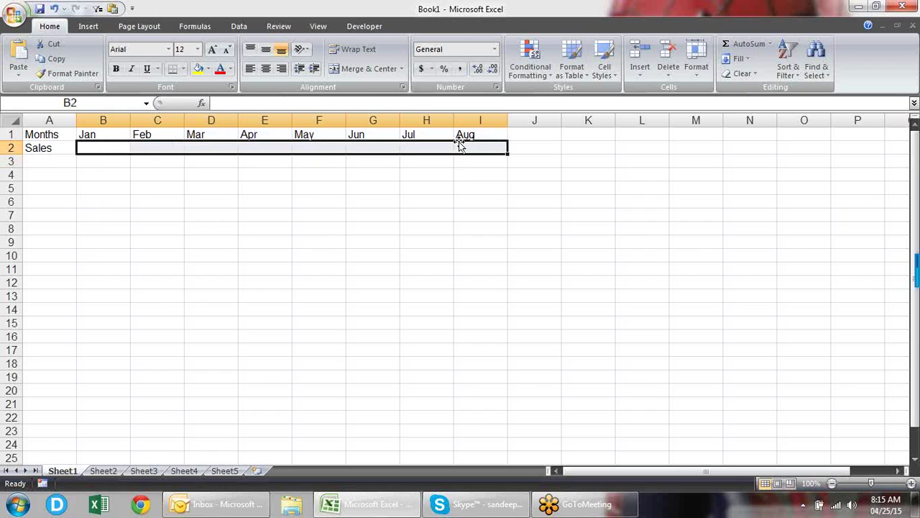
type("=ran")
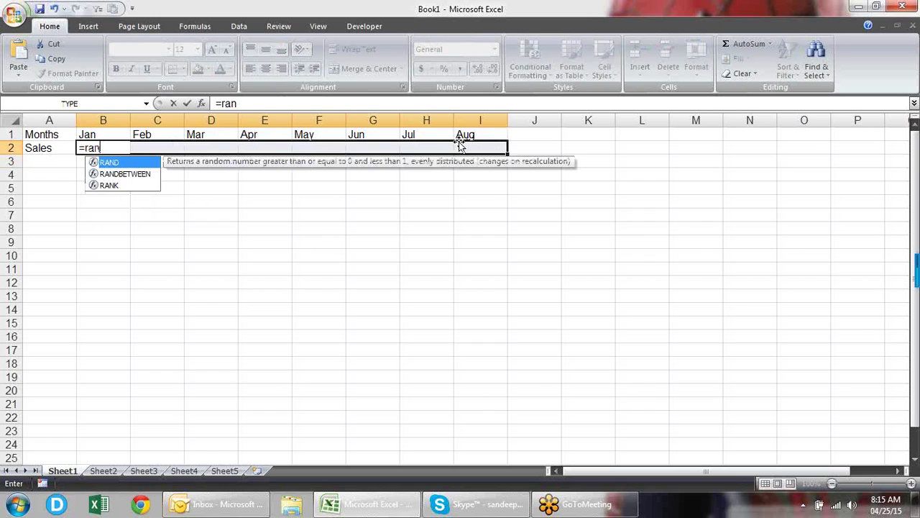
key("Down")
key("Tab")
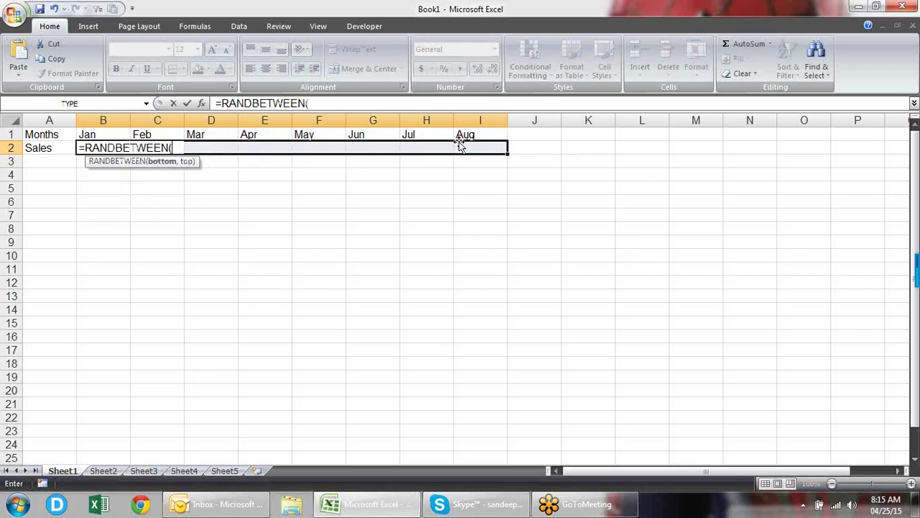
type("10,90)")
key("ctrl+Return")
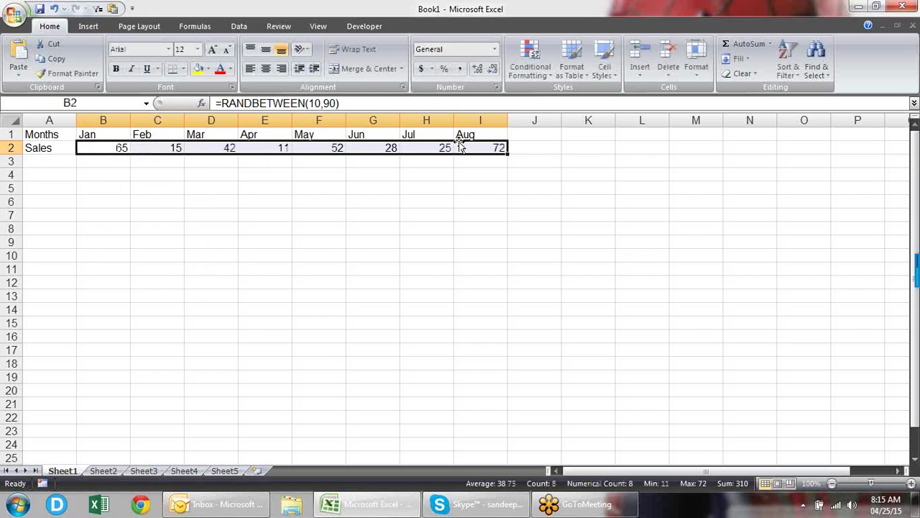
- Replace the random formulas in B2:I2 with their fixed values
key("ctrl+c")
key("ctrl+alt+v")
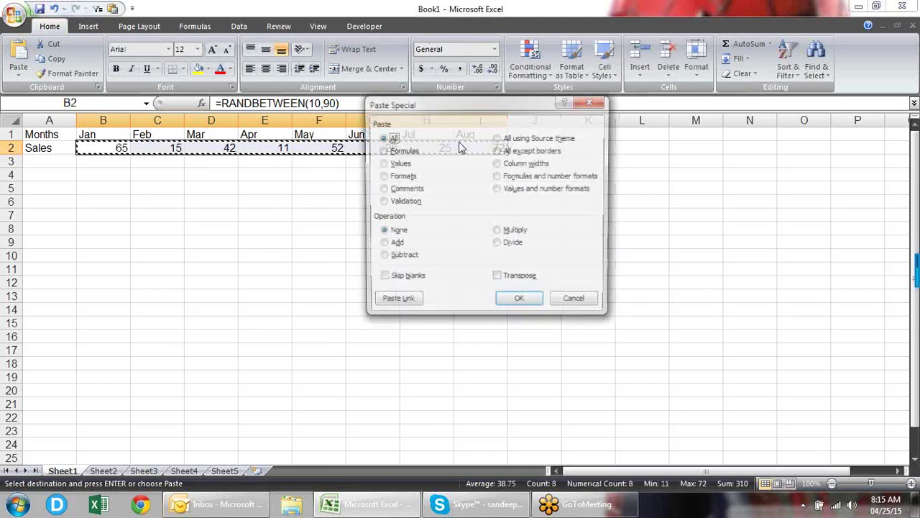
key("v")
key("Return")
key("Escape")
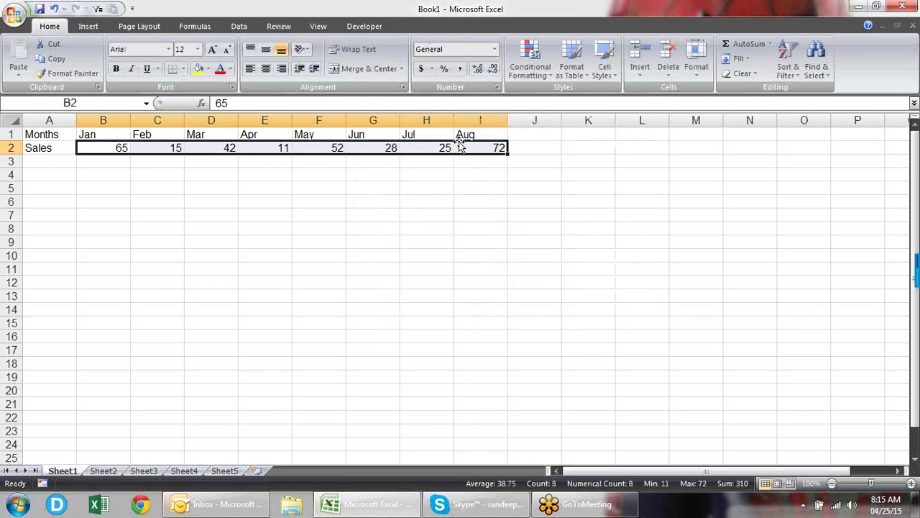
left_click(277, 241)
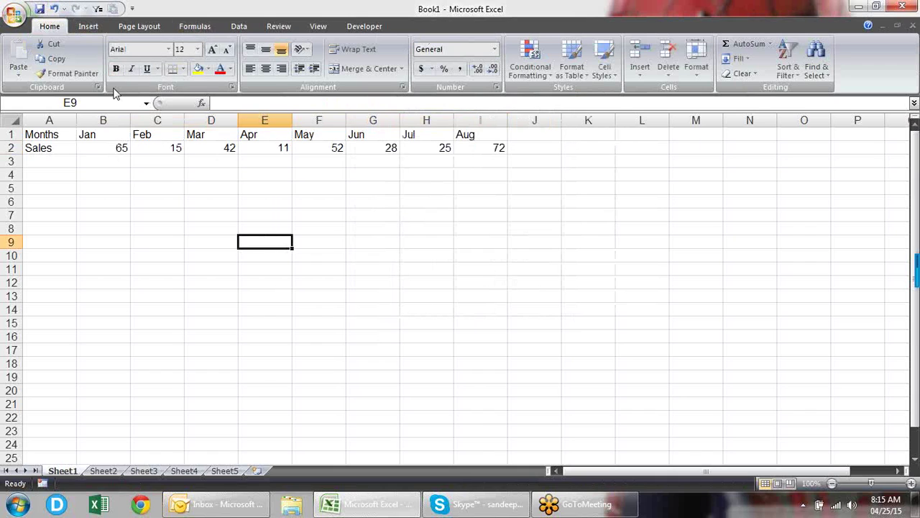
- Insert a 2-D clustered column chart of A1:I2 and position it below the table
left_click(98, 30)
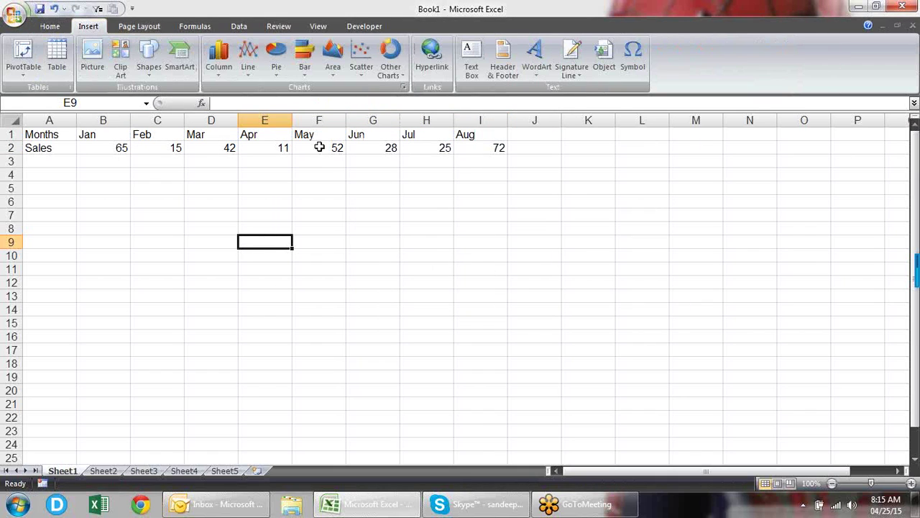
left_click_drag(64, 134, 500, 148)
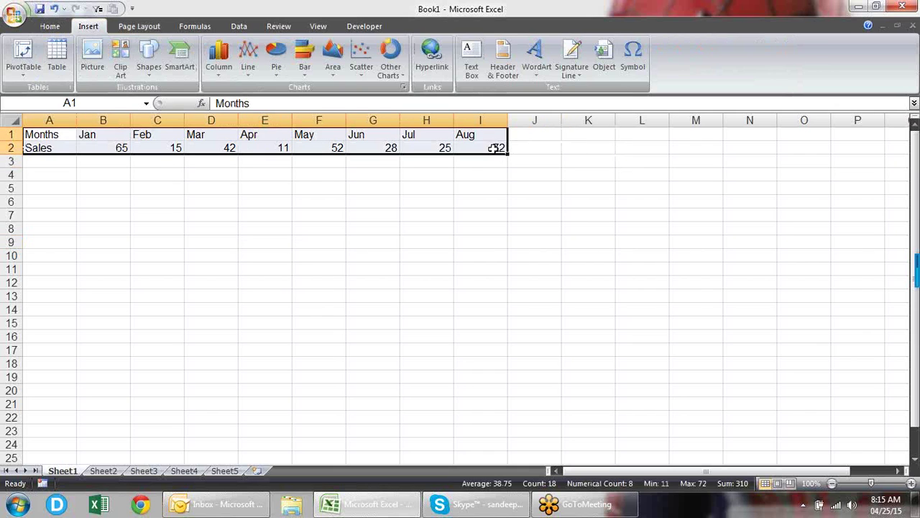
left_click(220, 64)
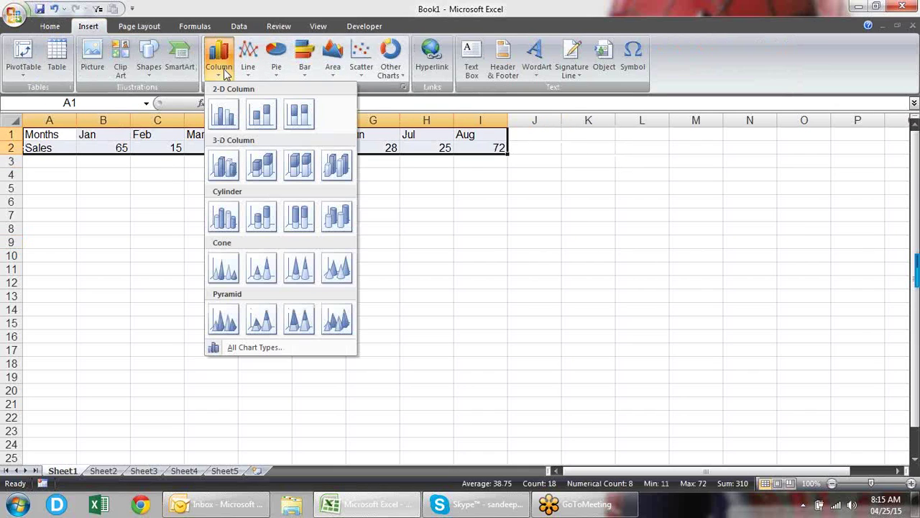
left_click(228, 122)
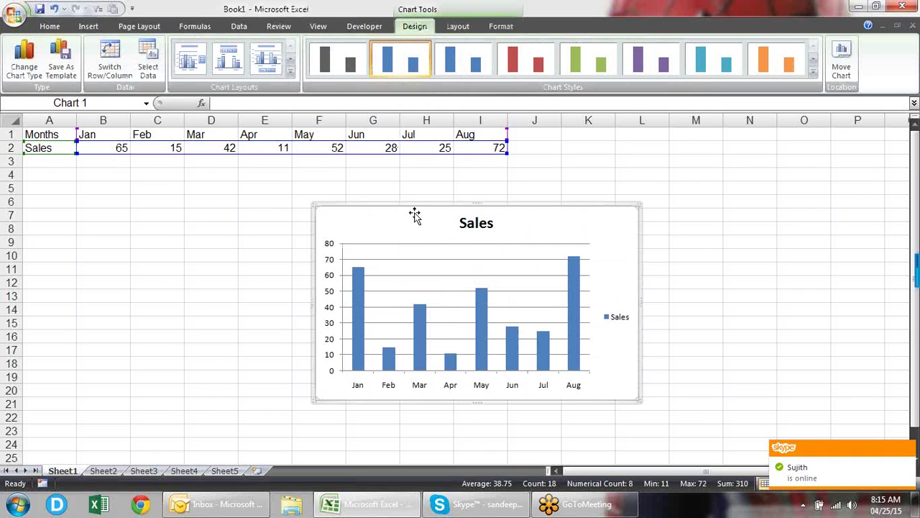
left_click_drag(404, 204, 365, 200)
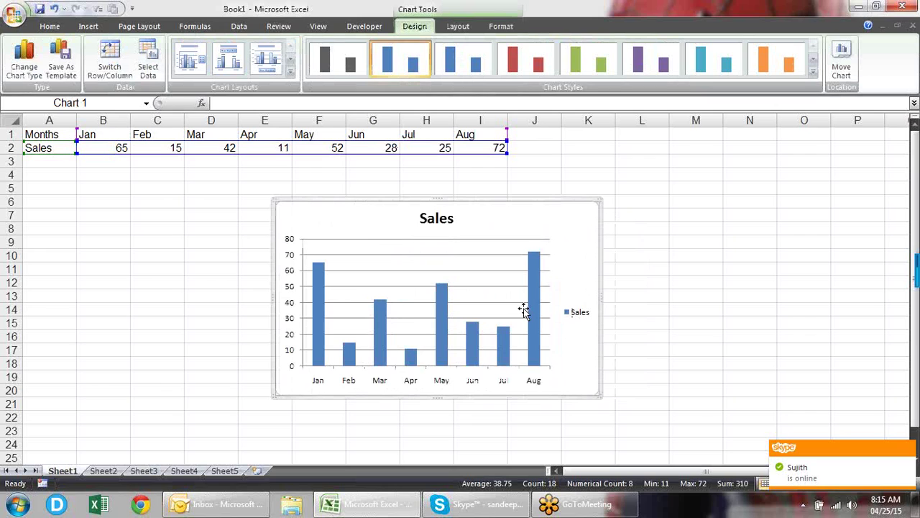
left_click(539, 264)
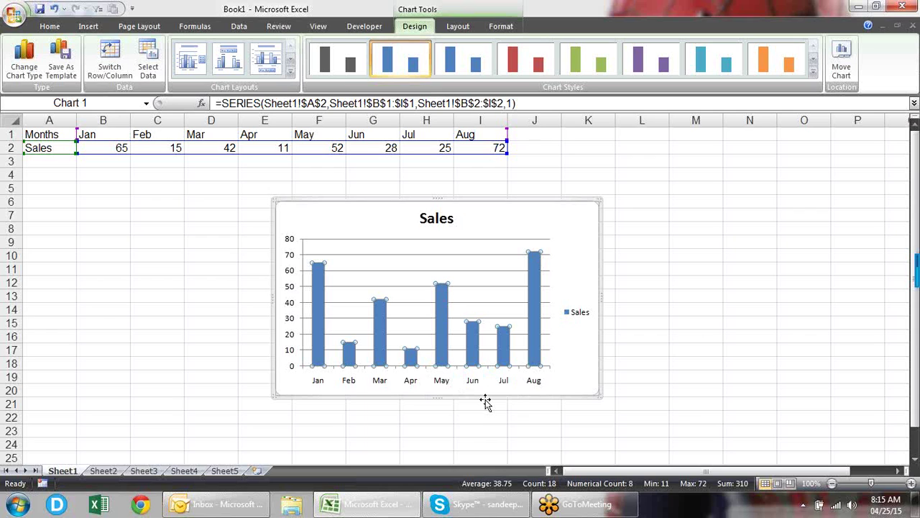
left_click(240, 213)
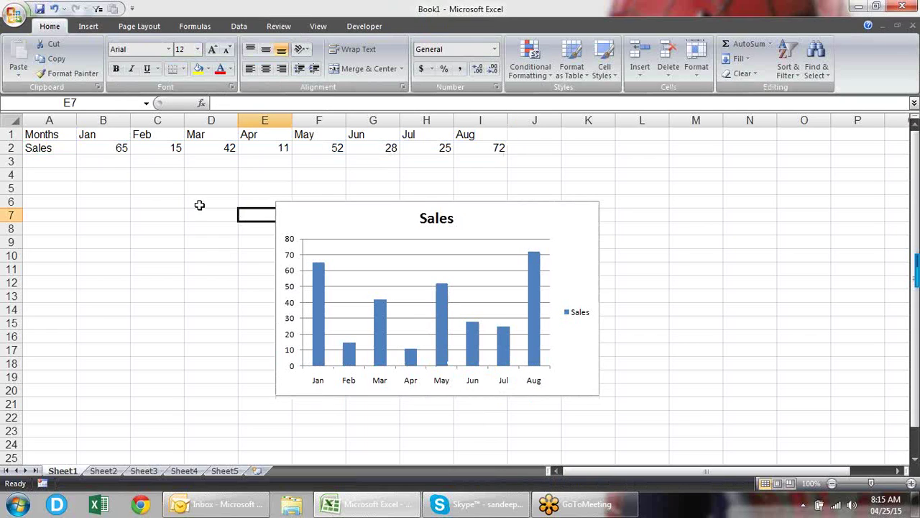
- Fill B2:I2 with =RANDBETWEEN(100000,999999) for six-digit sales figures
left_click_drag(100, 151, 493, 148)
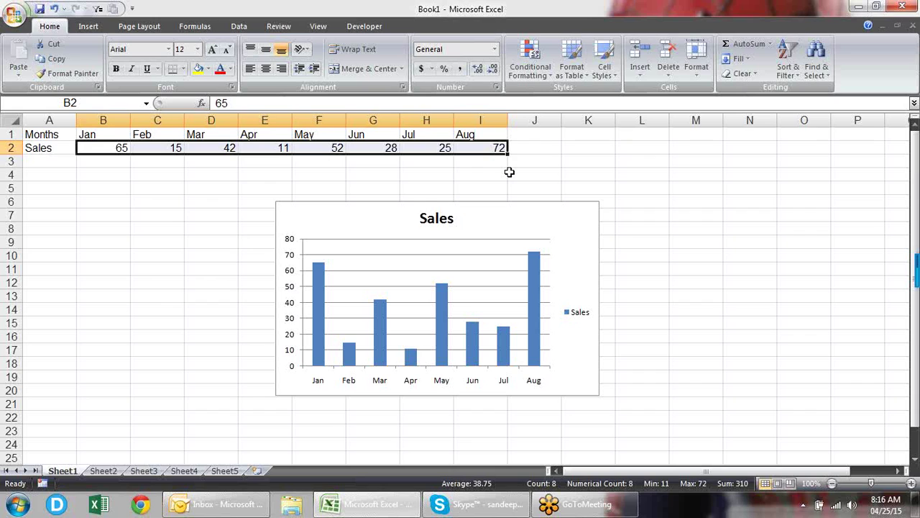
type("=ra")
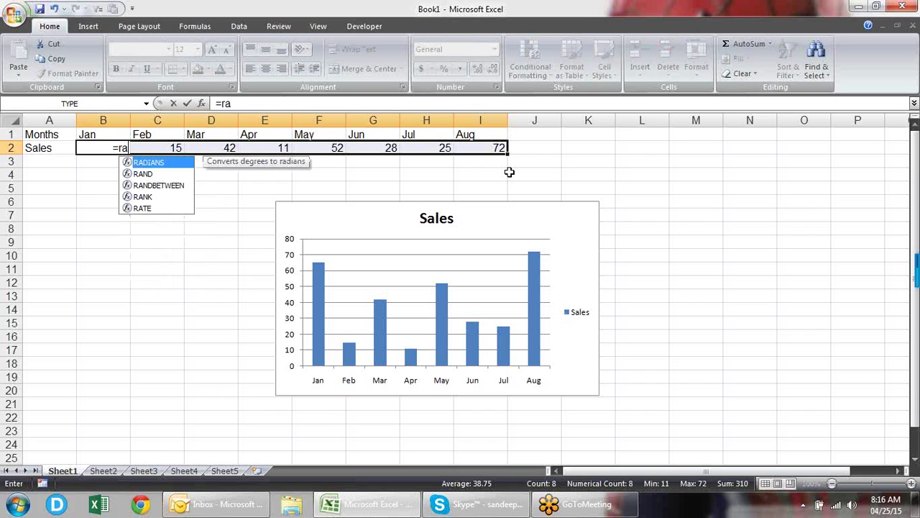
key("Down")
key("Down")
key("Tab")
type("1000000")
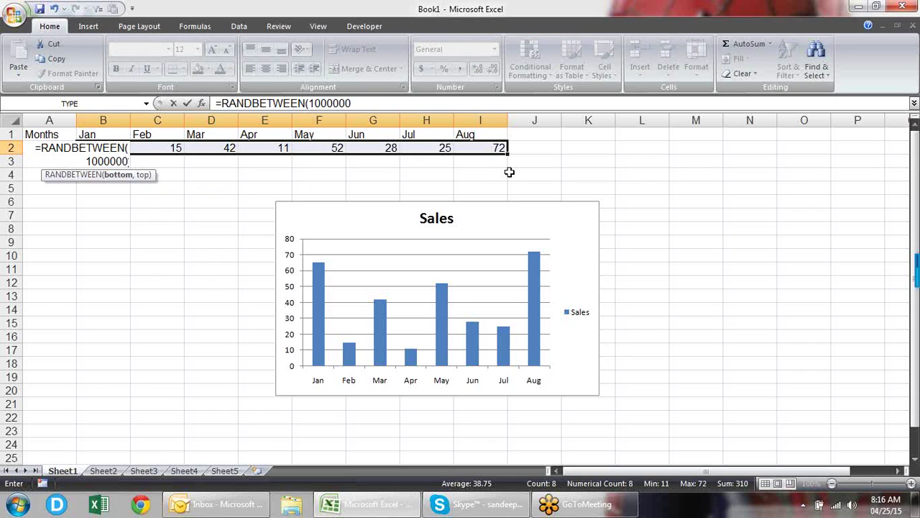
key("BackSpace")
type(",999999")
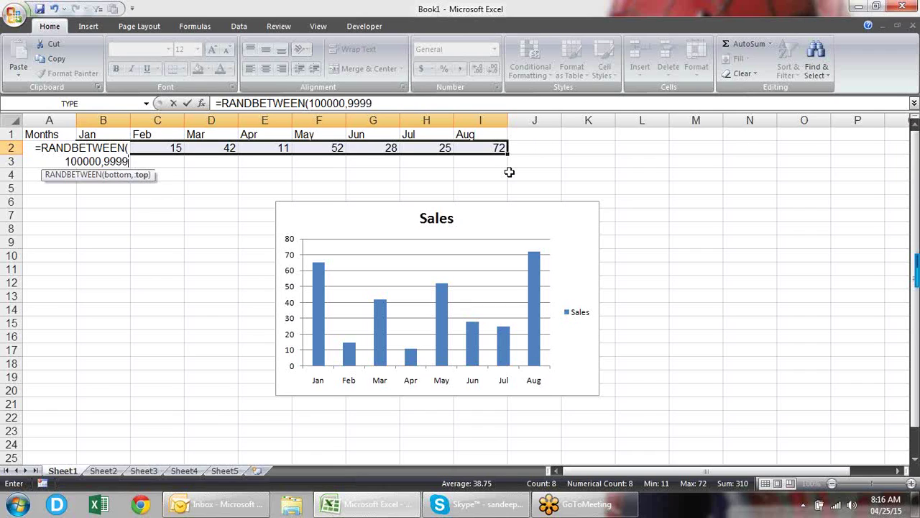
type(")")
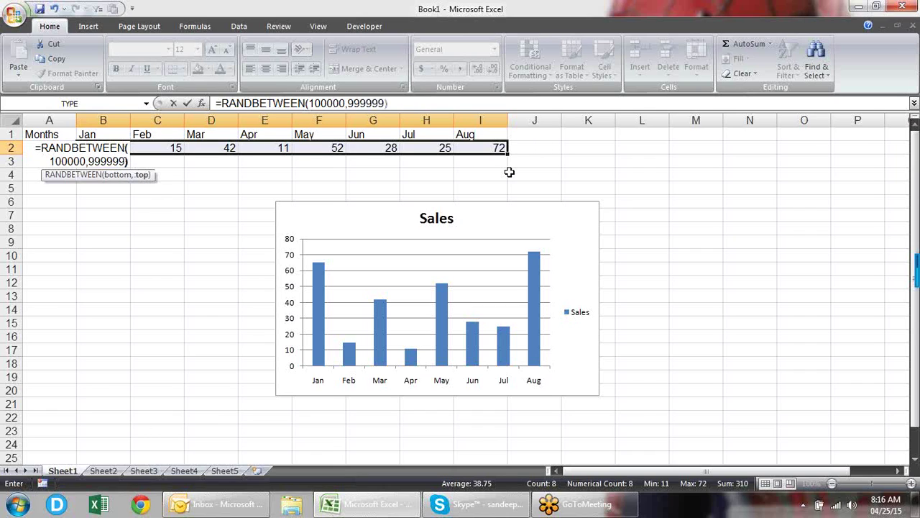
key("ctrl+Return")
- Paste the new Sales figures back over B2:I2 as fixed values
key("ctrl+c")
key("alt+e")
key("s")
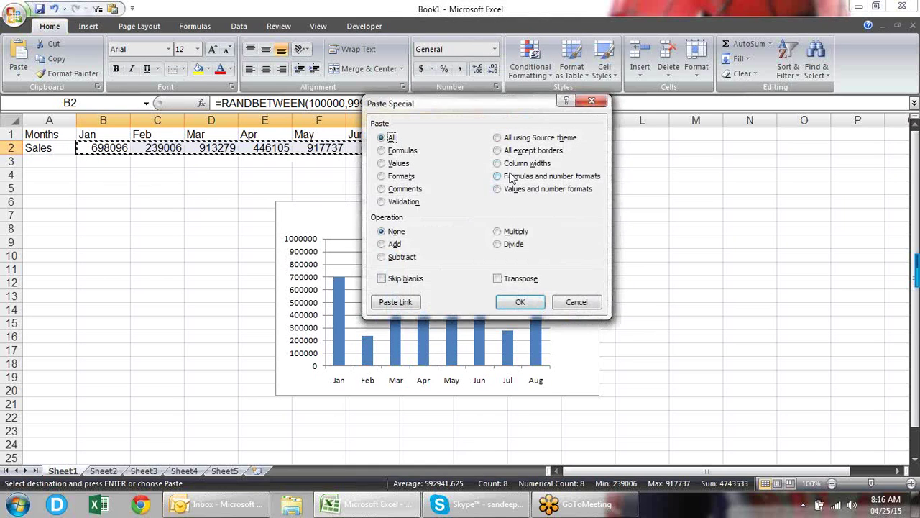
key("v")
key("Return")
key("Escape")
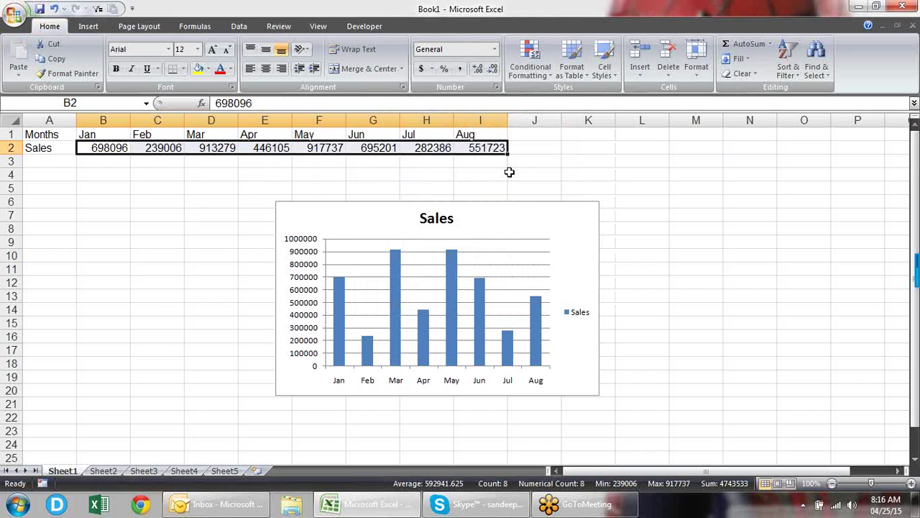
left_click_drag(174, 187, 177, 174)
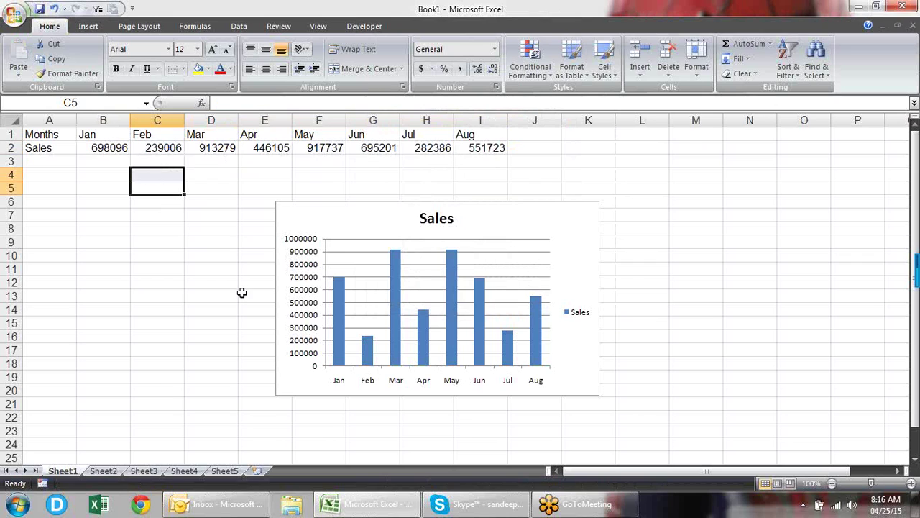
- Select the Sales chart and bring up the Insert ribbon commands
left_click(211, 267)
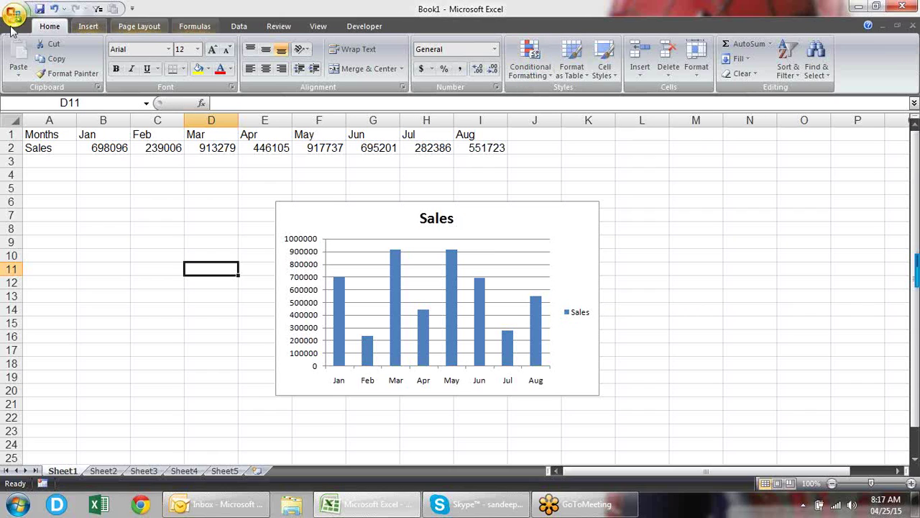
left_click(162, 27)
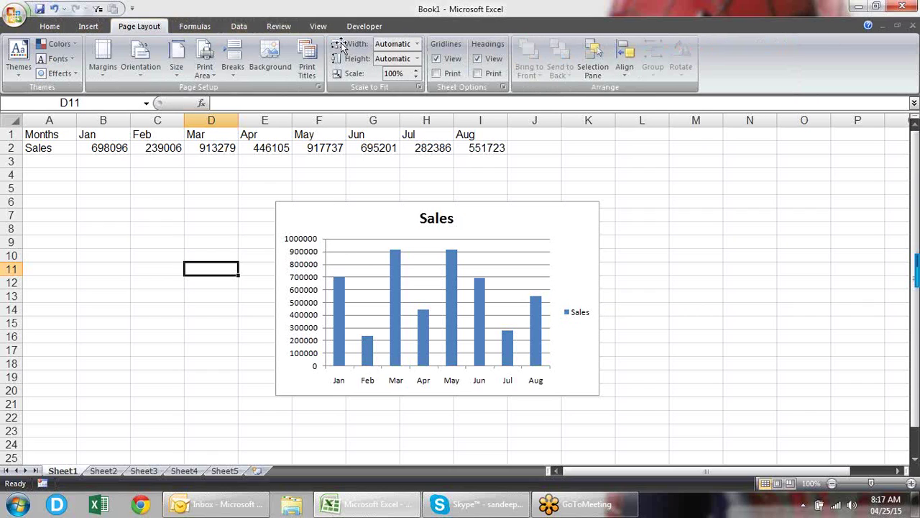
left_click(336, 202)
left_click(88, 26)
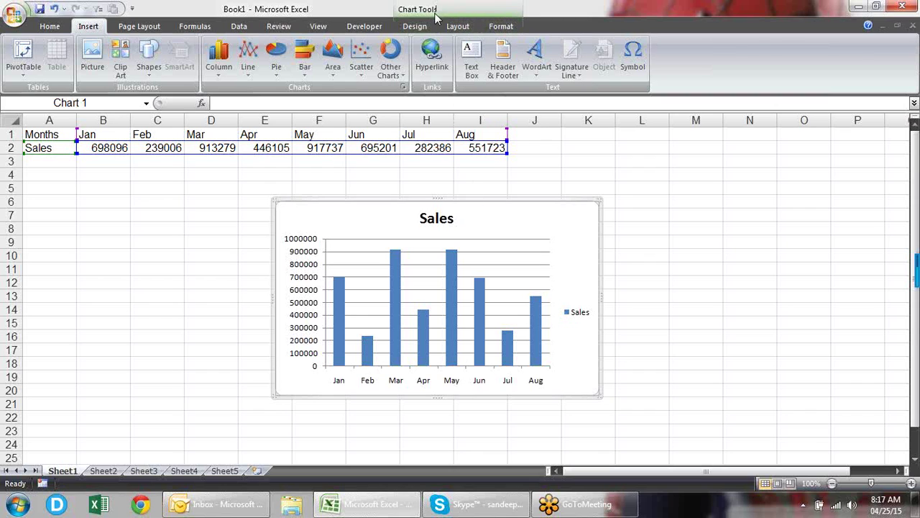
- Browse the Chart Tools Design, Layout and Format tabs, ending on Design
left_click(415, 26)
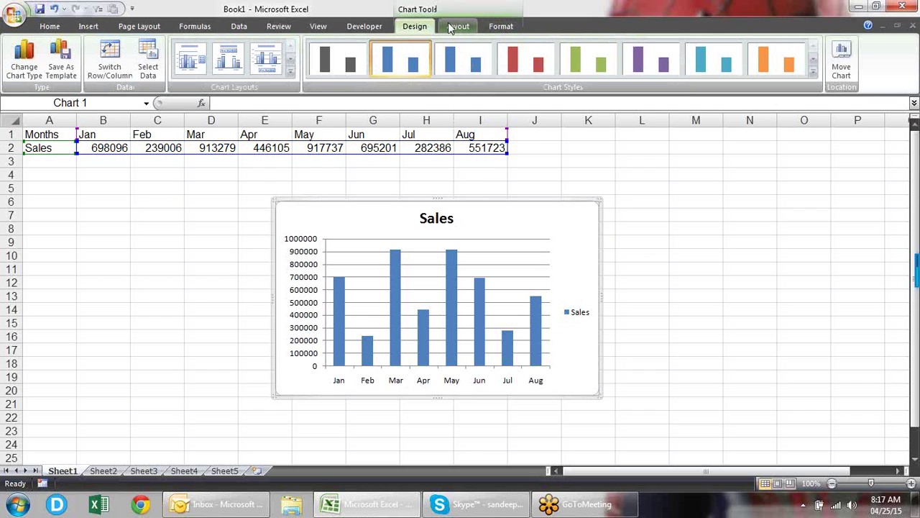
left_click(451, 28)
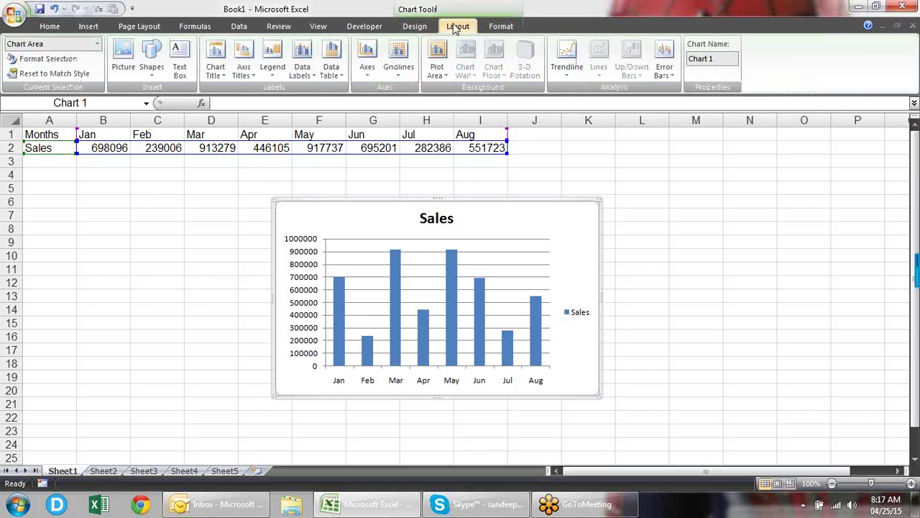
left_click(494, 30)
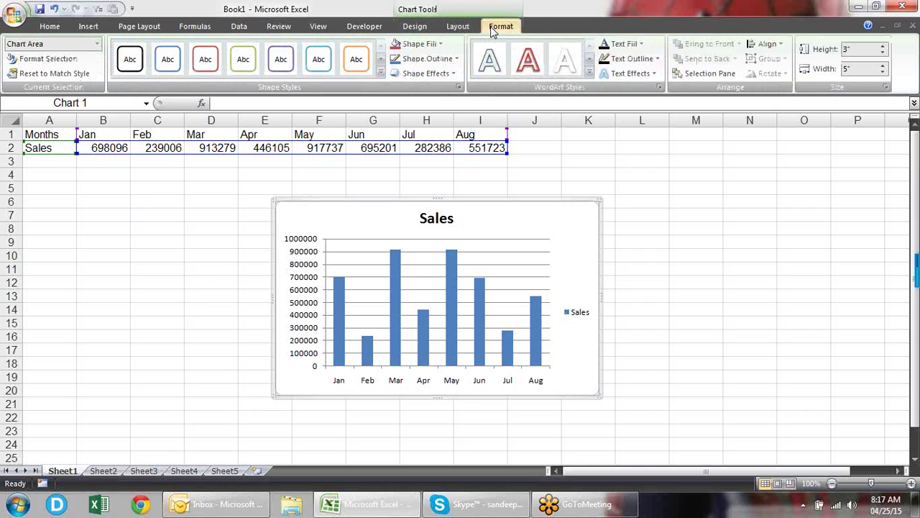
left_click(414, 27)
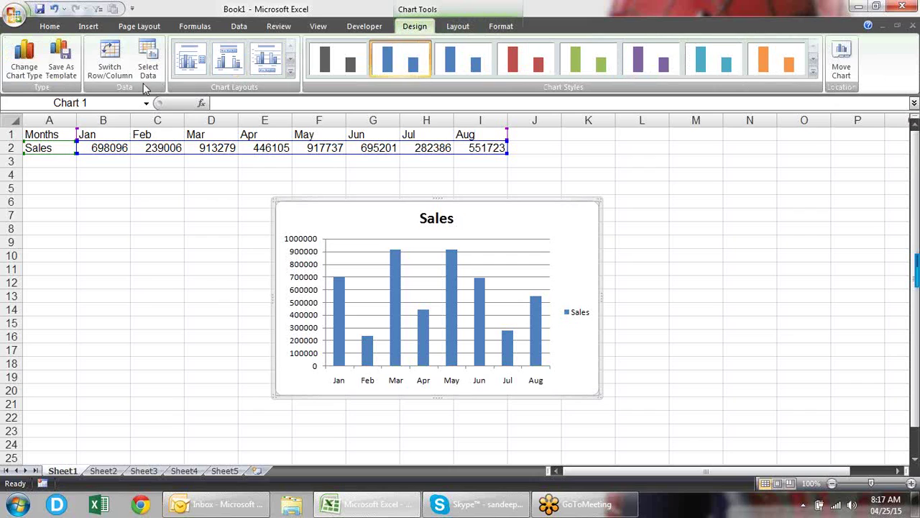
- Apply a chart layout with two axis titles and a right legend, replacing a data-table layout
left_click(290, 72)
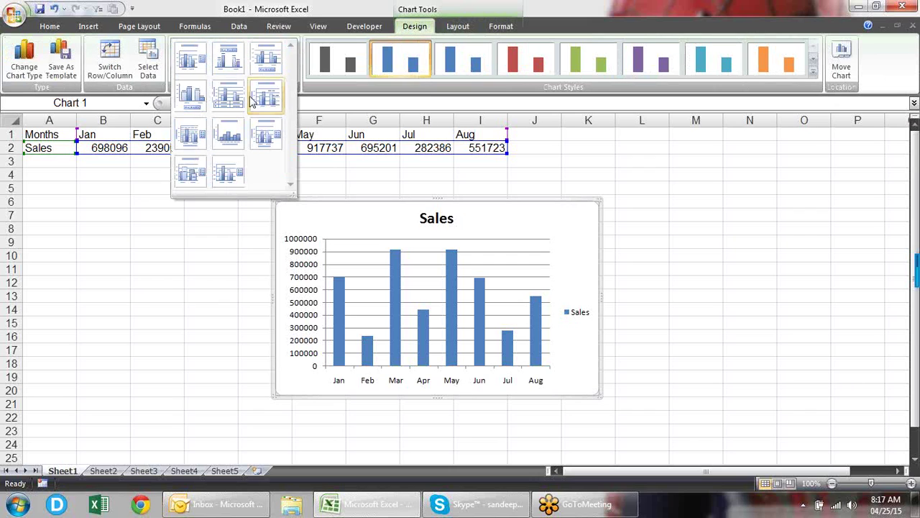
left_click(266, 59)
left_click(290, 72)
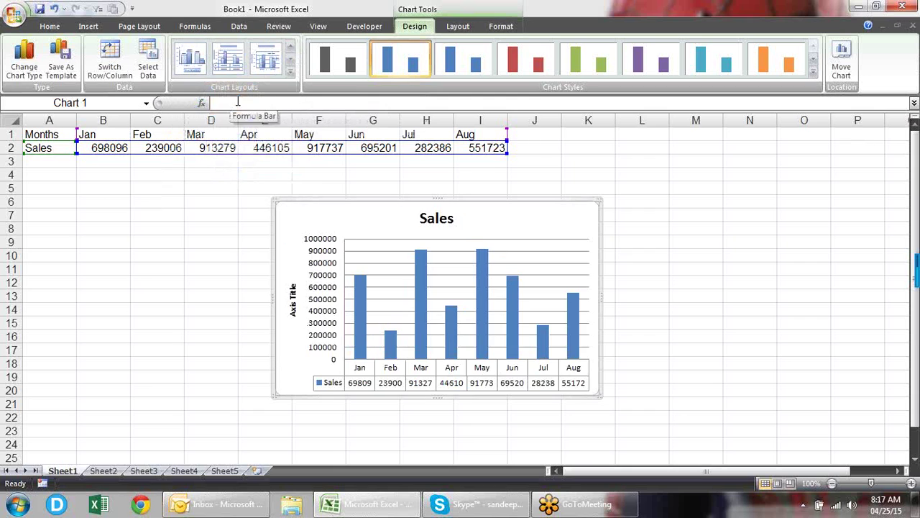
left_click(290, 71)
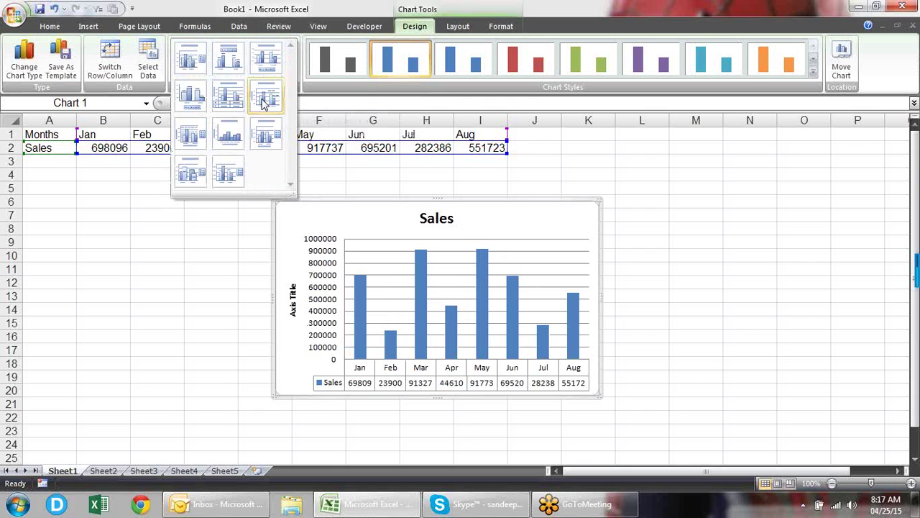
left_click(190, 136)
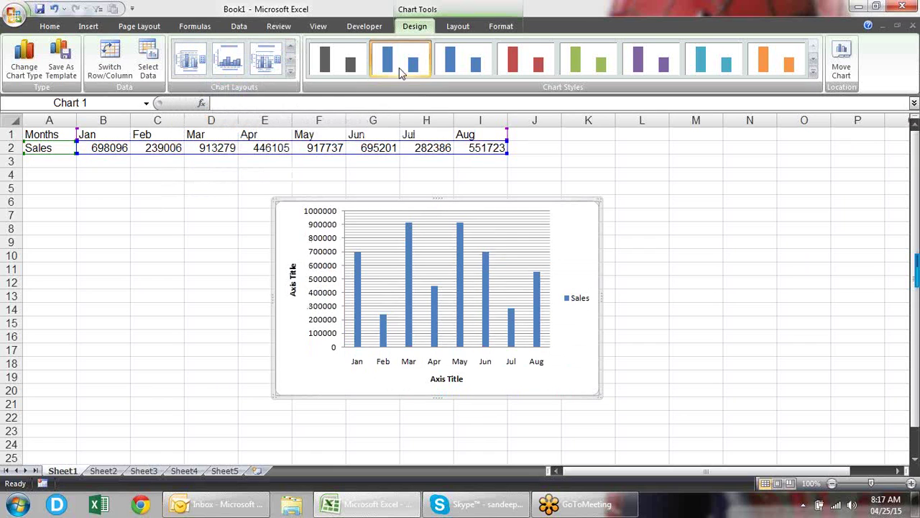
- Apply the dark chart style with blue columns on a black background
left_click(813, 71)
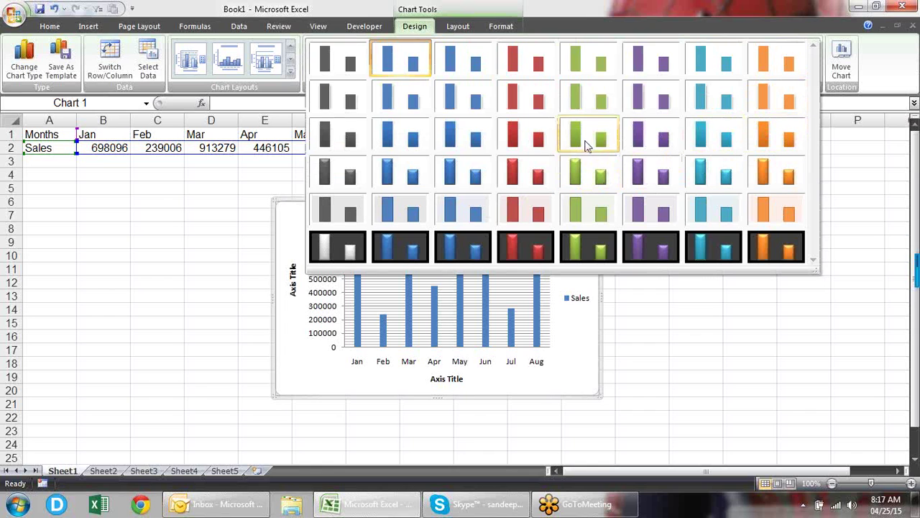
left_click(538, 139)
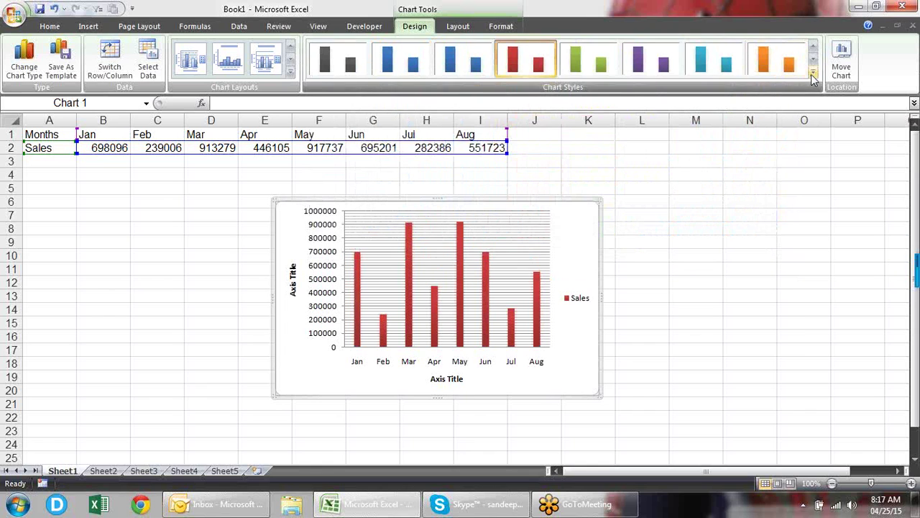
left_click(812, 72)
left_click(469, 251)
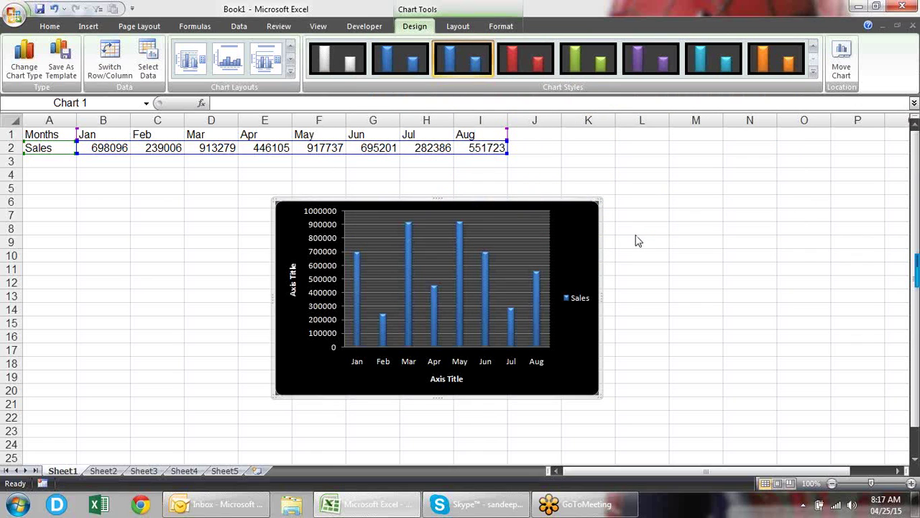
- Switch the chart to 3-D Column and apply a light teal chart style
left_click(12, 70)
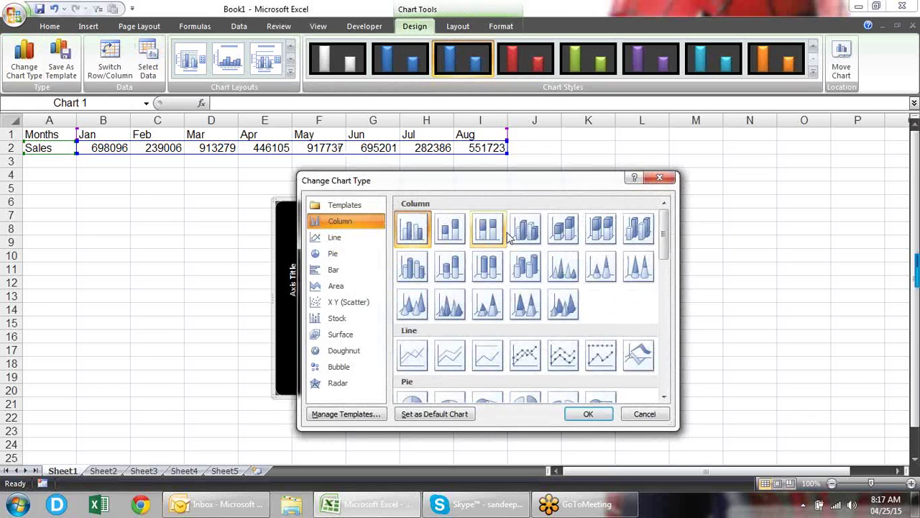
left_click(566, 232)
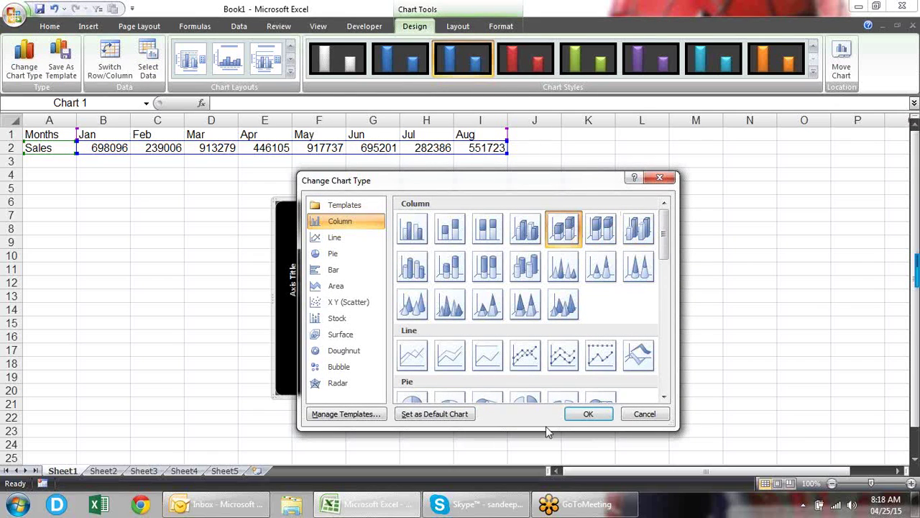
left_click(583, 414)
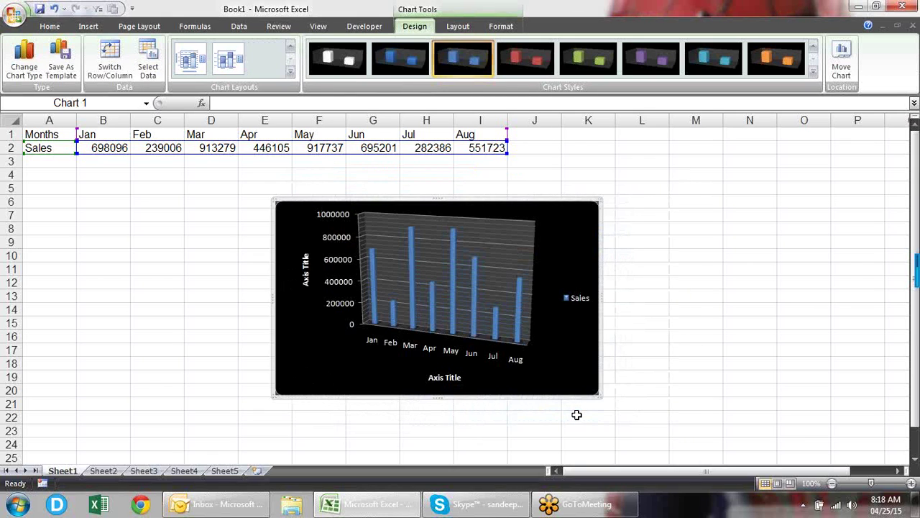
left_click(814, 72)
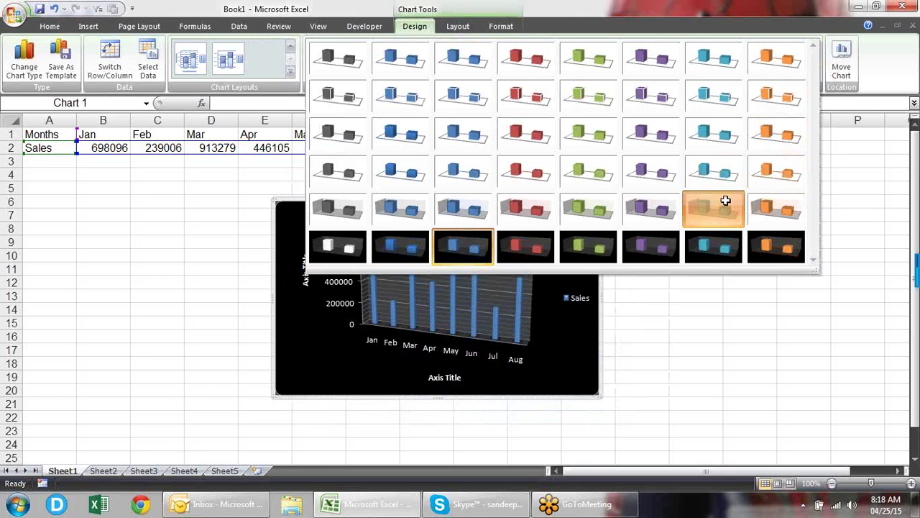
left_click(726, 201)
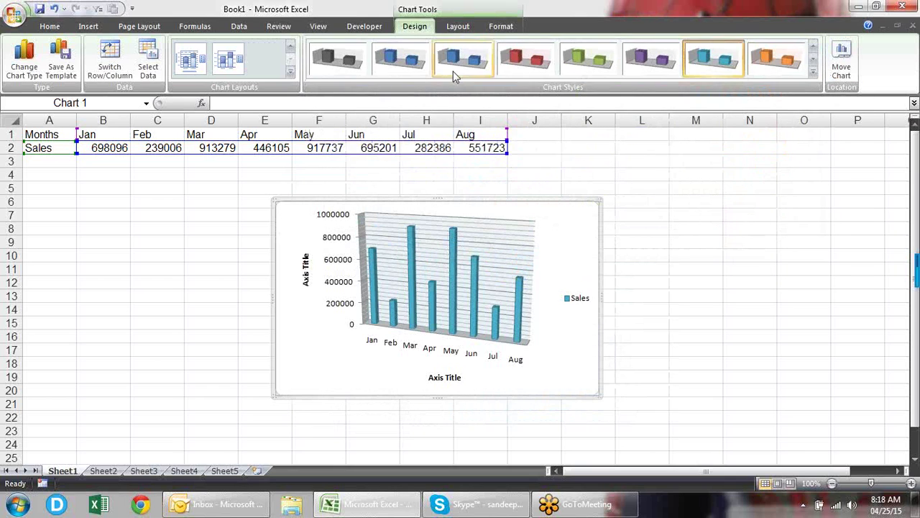
- Add a Sales title above the chart and show data labels with each column's value
left_click(466, 27)
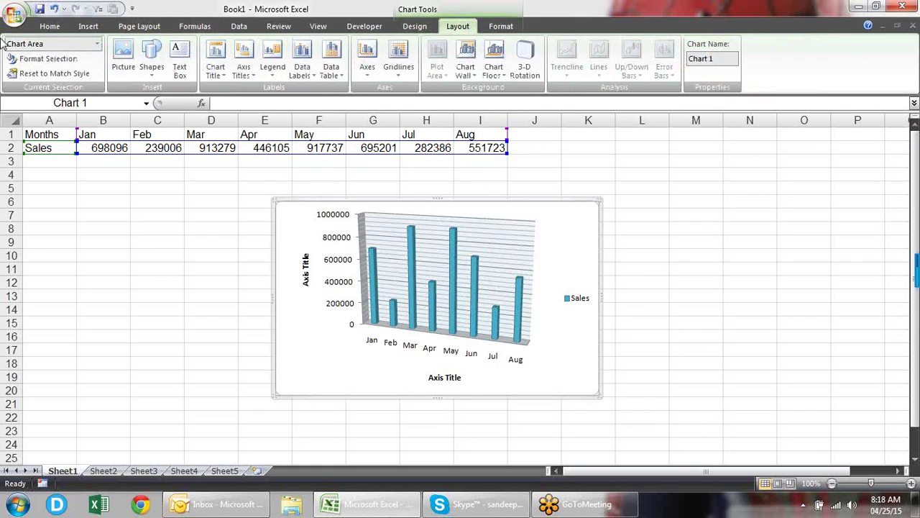
left_click(226, 77)
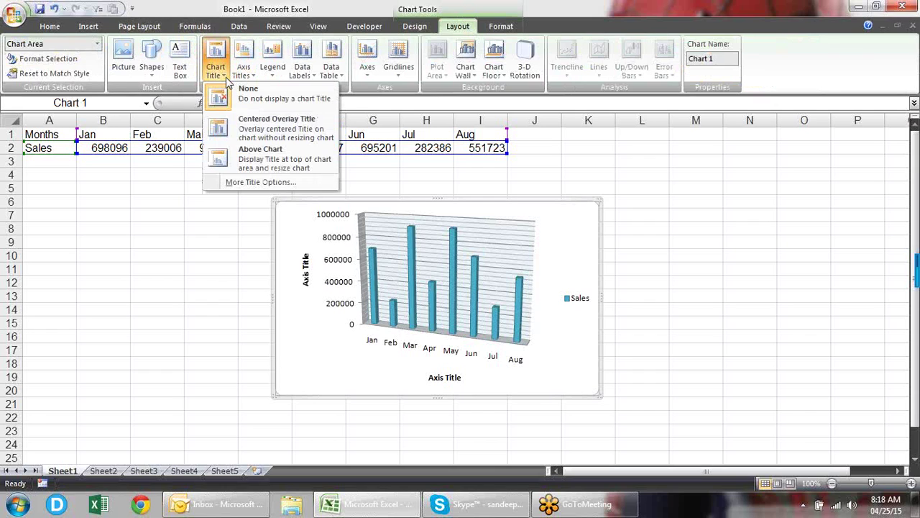
left_click(266, 158)
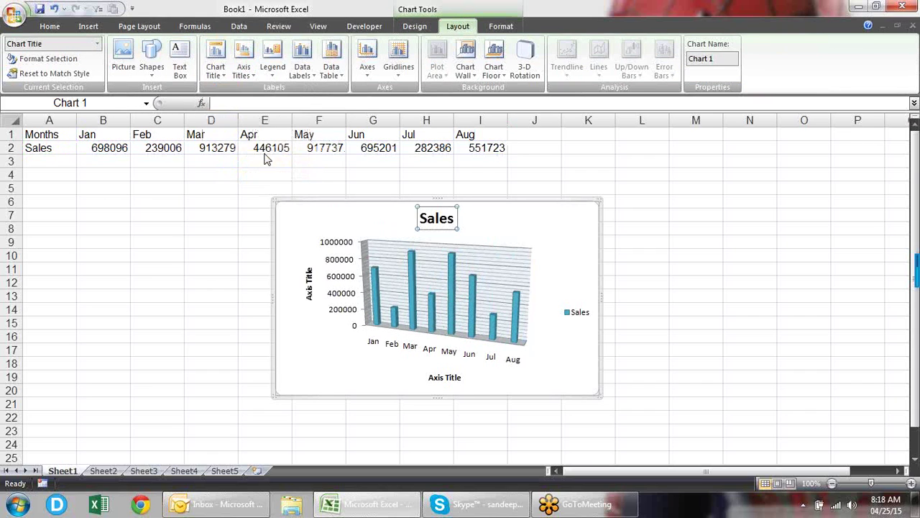
left_click(252, 76)
mouse_move(297, 91)
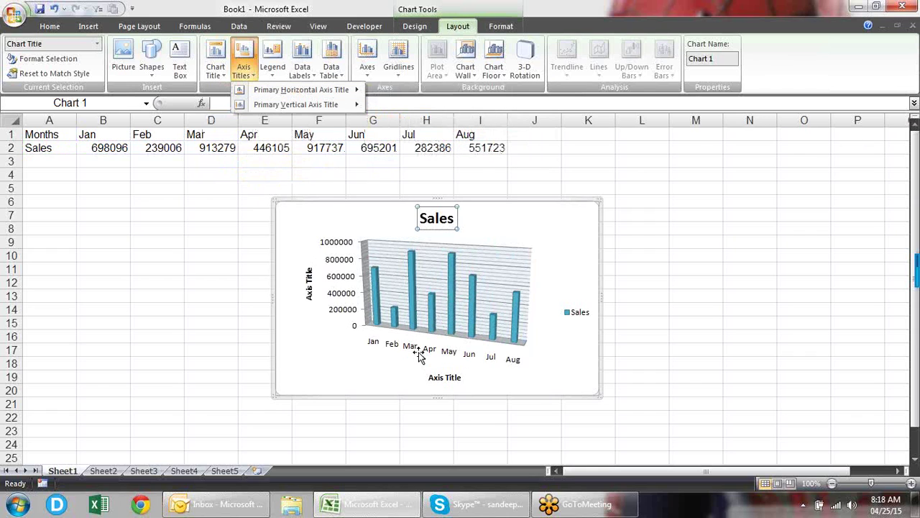
left_click(272, 71)
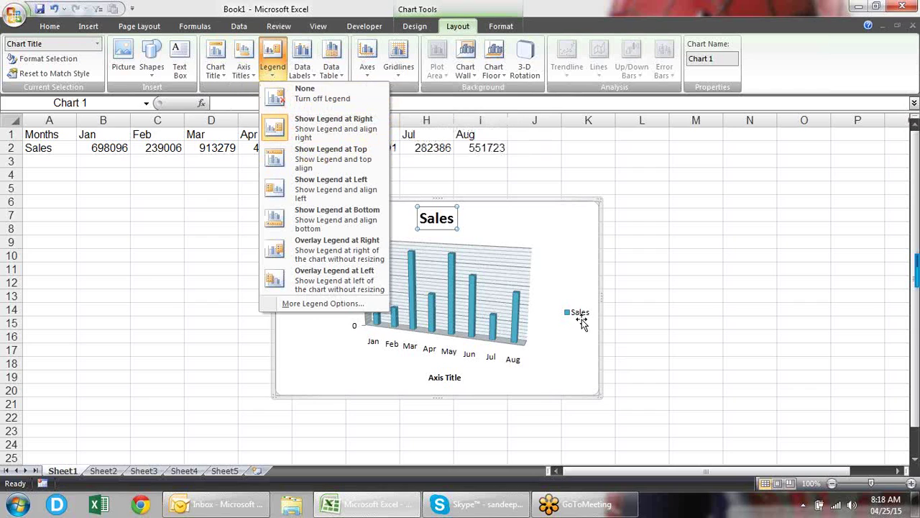
left_click(298, 72)
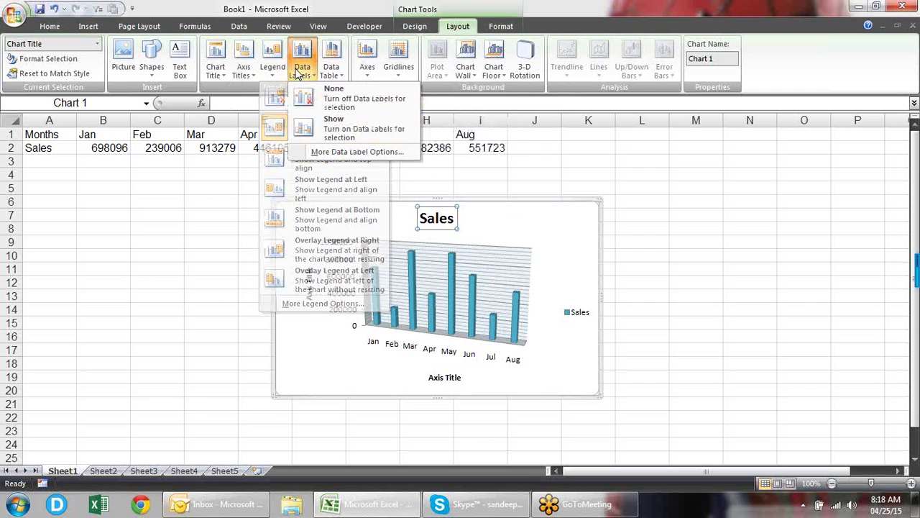
left_click(327, 133)
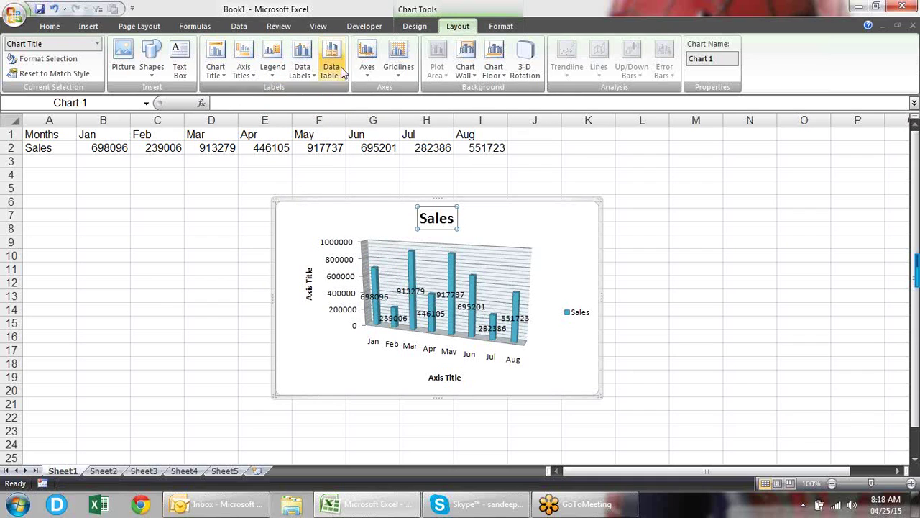
- Turn on major primary horizontal gridlines for the chart
left_click(364, 77)
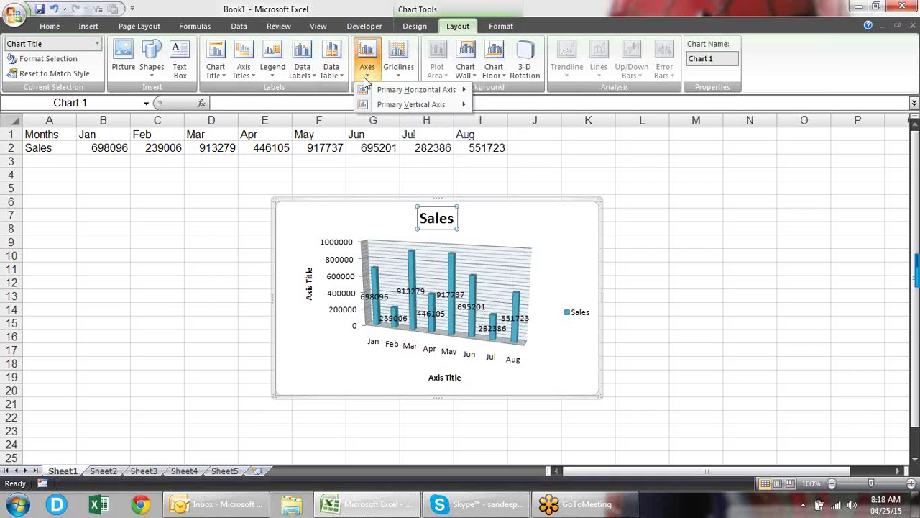
left_click(400, 72)
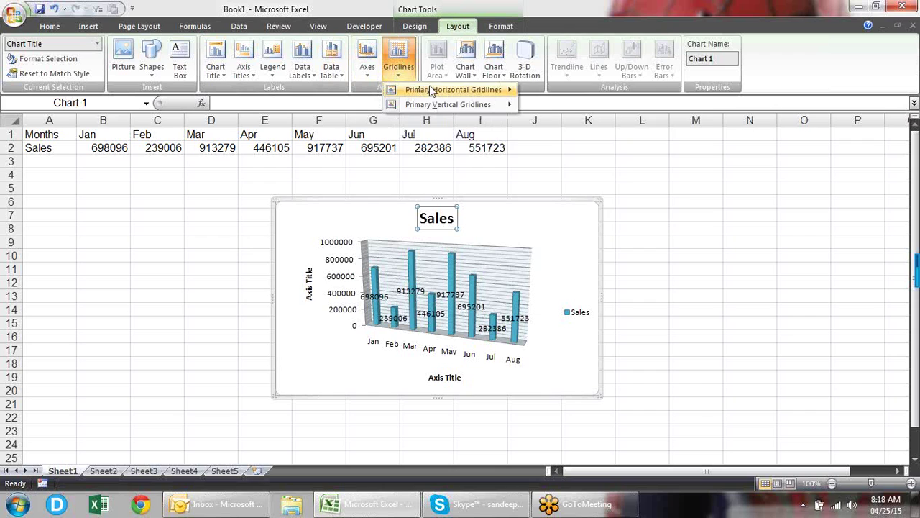
mouse_move(433, 91)
left_click(547, 122)
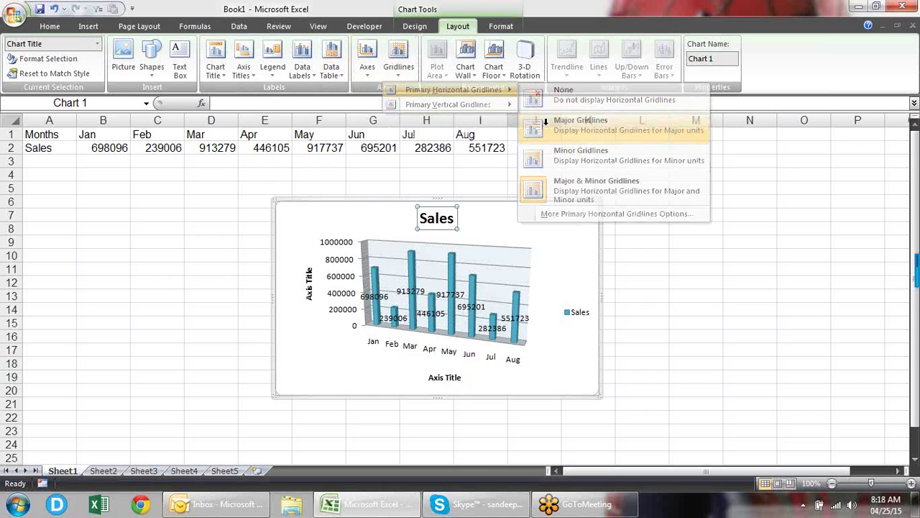
- Show the chart wall and chart floor with their default fill
left_click(466, 61)
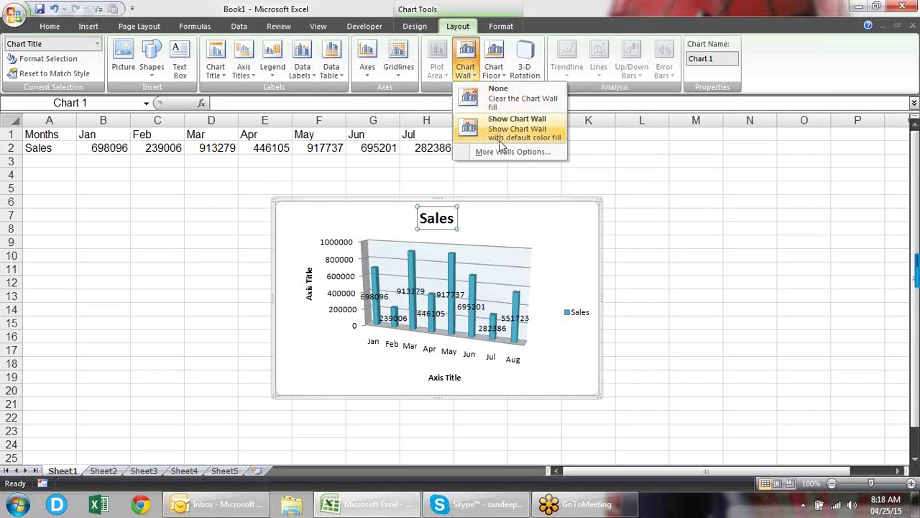
left_click(502, 144)
left_click(467, 67)
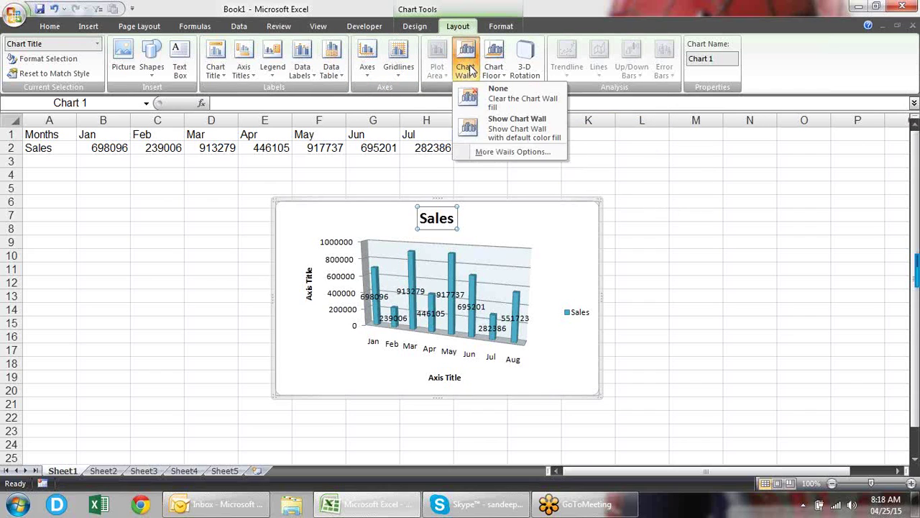
left_click(496, 71)
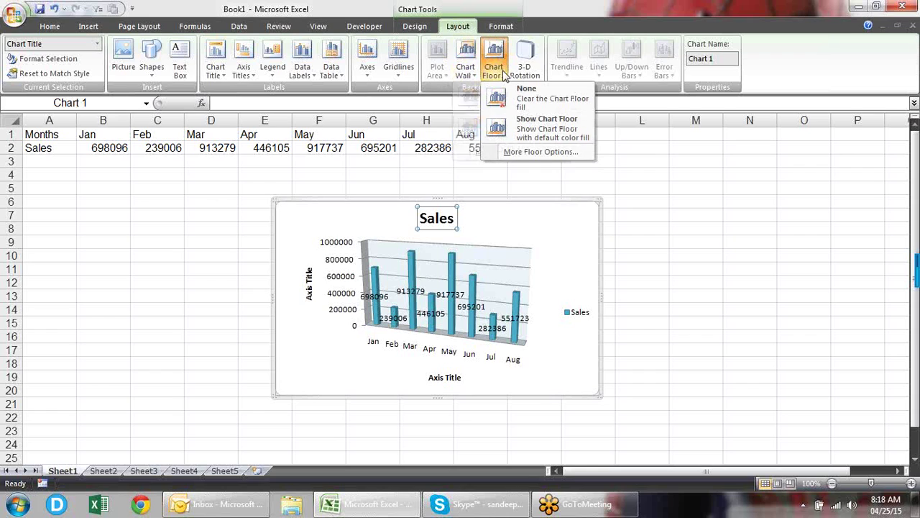
left_click(519, 127)
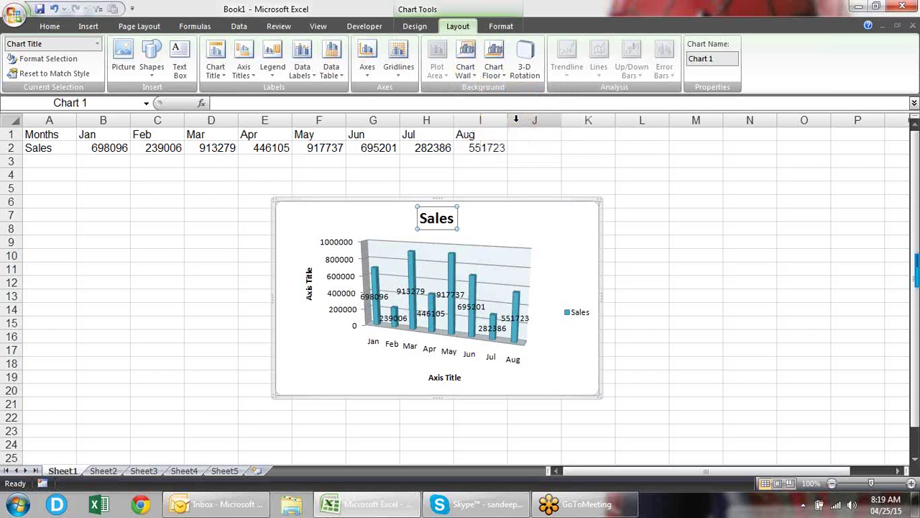
left_click(526, 69)
left_click_drag(480, 66, 712, 71)
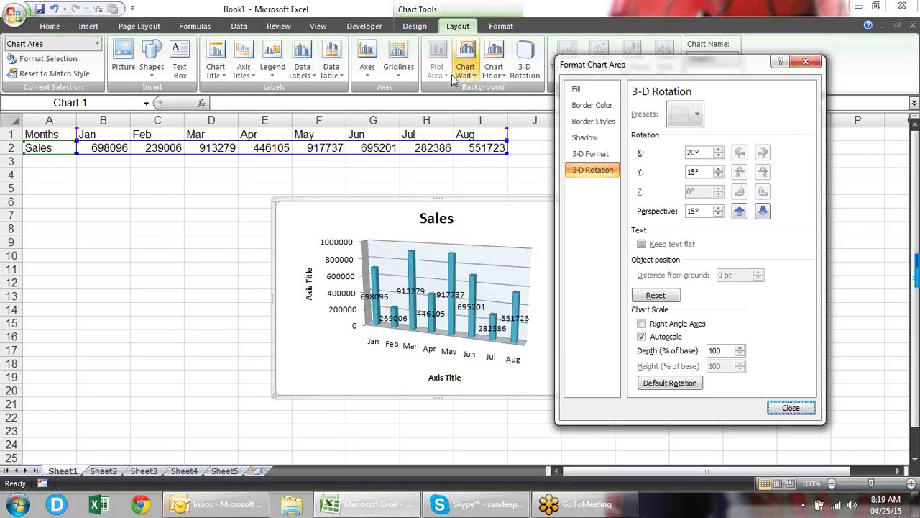
left_click(806, 62)
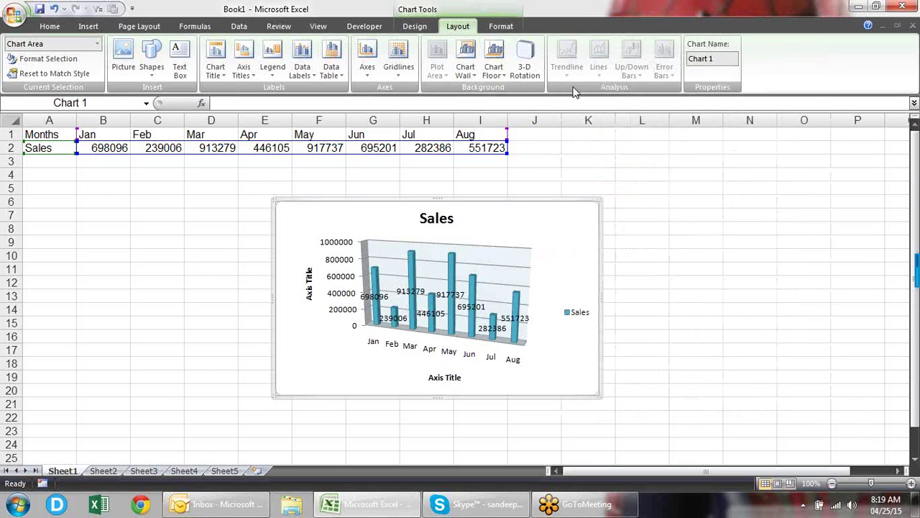
- Apply the light purple shape style to the chart background
left_click(495, 30)
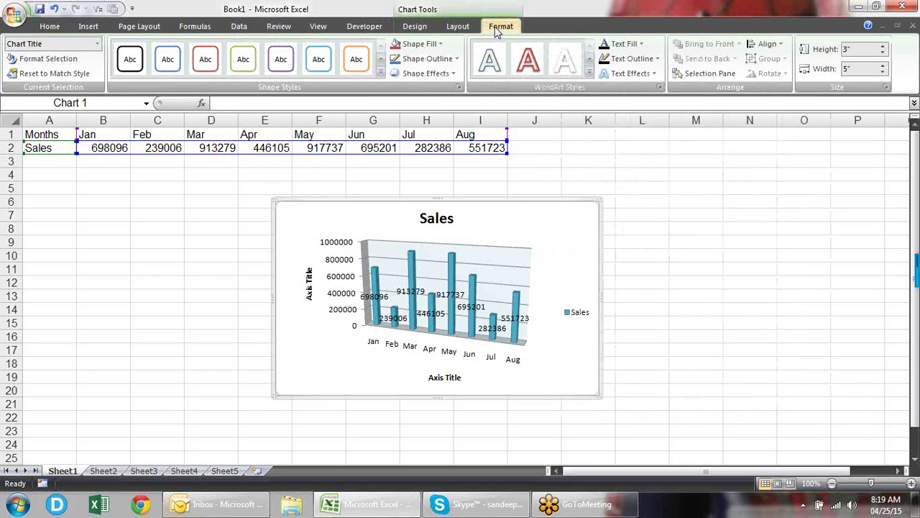
left_click(381, 74)
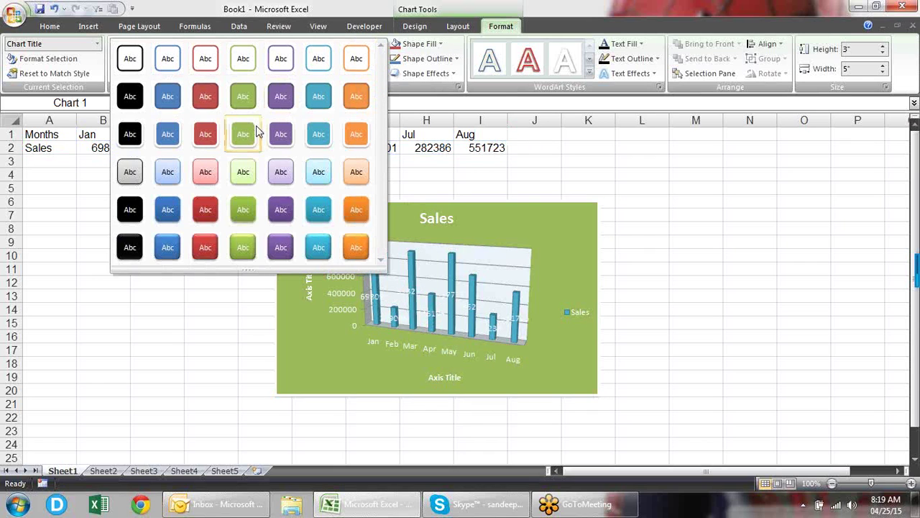
left_click(286, 173)
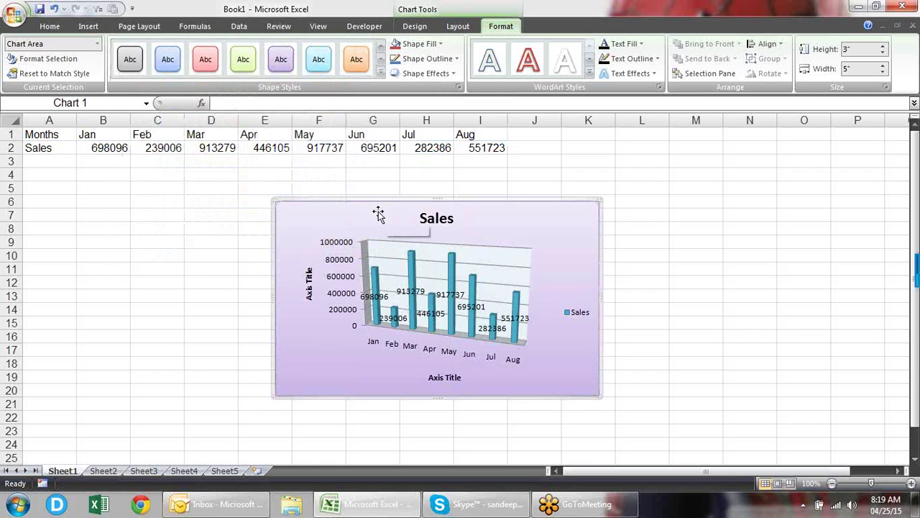
- Browse the WordArt styles and close them without applying any
left_click(589, 75)
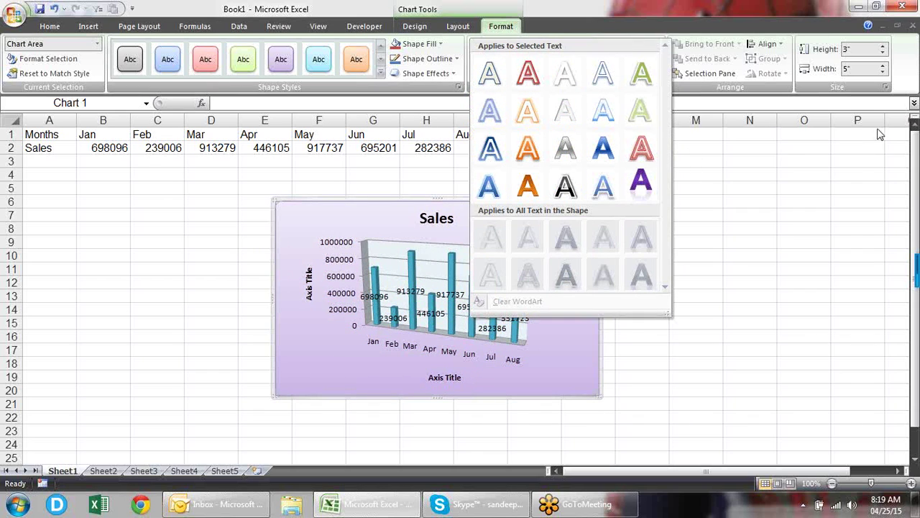
left_click(756, 172)
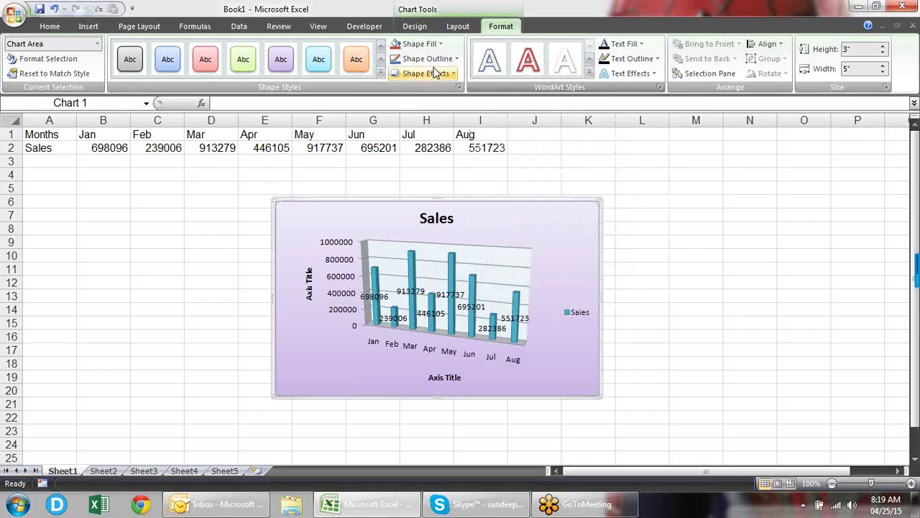
left_click(458, 28)
left_click(422, 28)
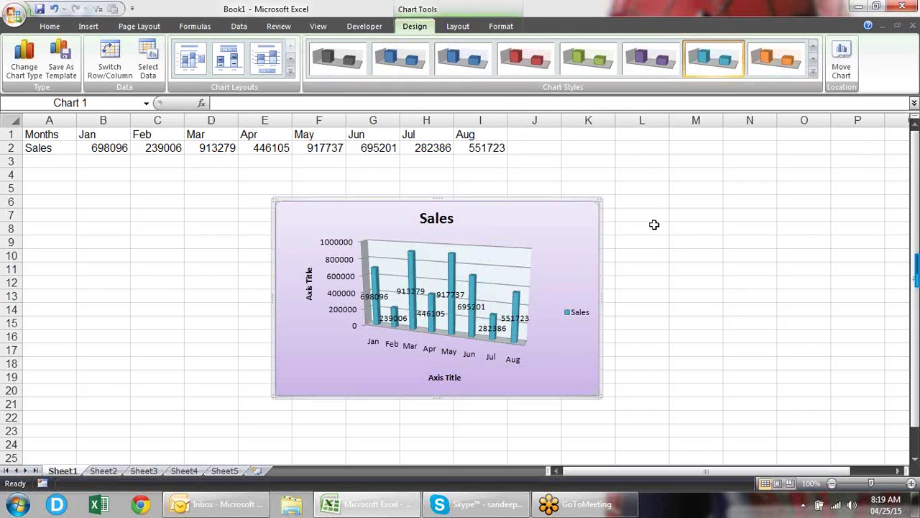
left_click(590, 236)
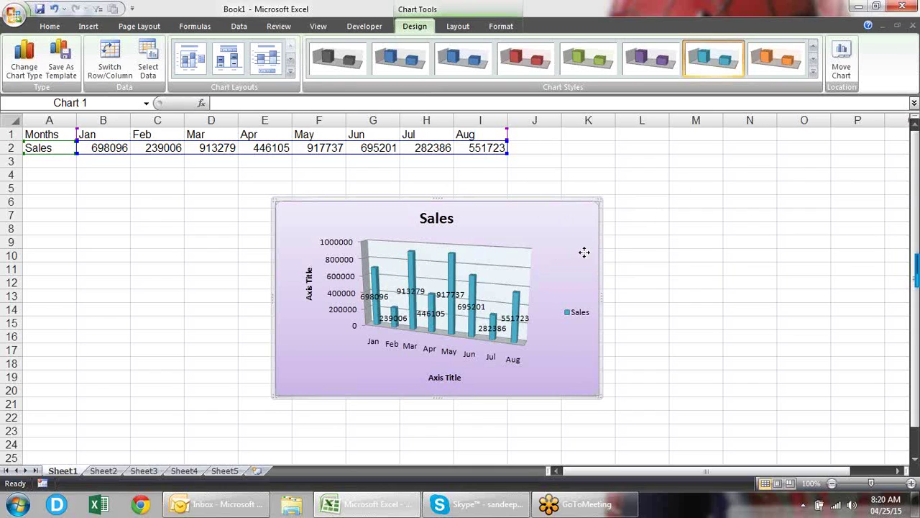
- Open Format Chart Area, move the dialog aside, and drag the chart further left
right_click(544, 217)
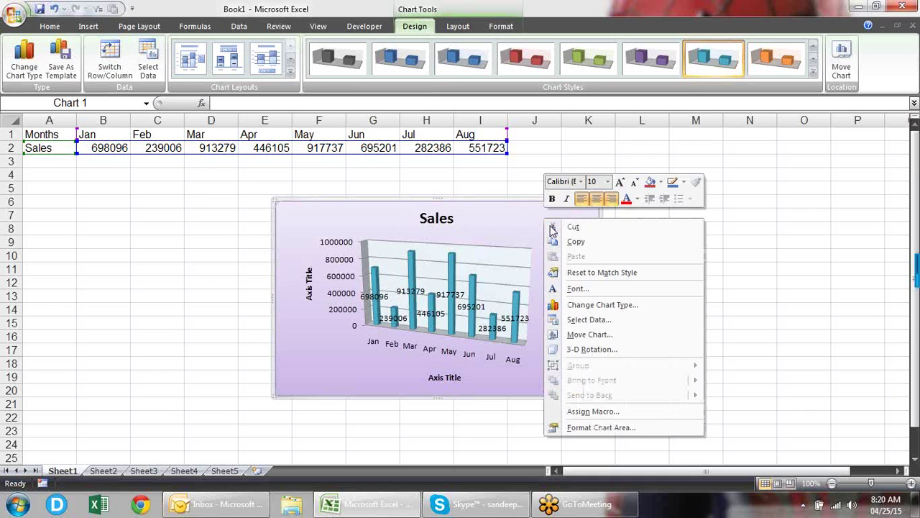
left_click(604, 434)
left_click_drag(592, 66, 638, 102)
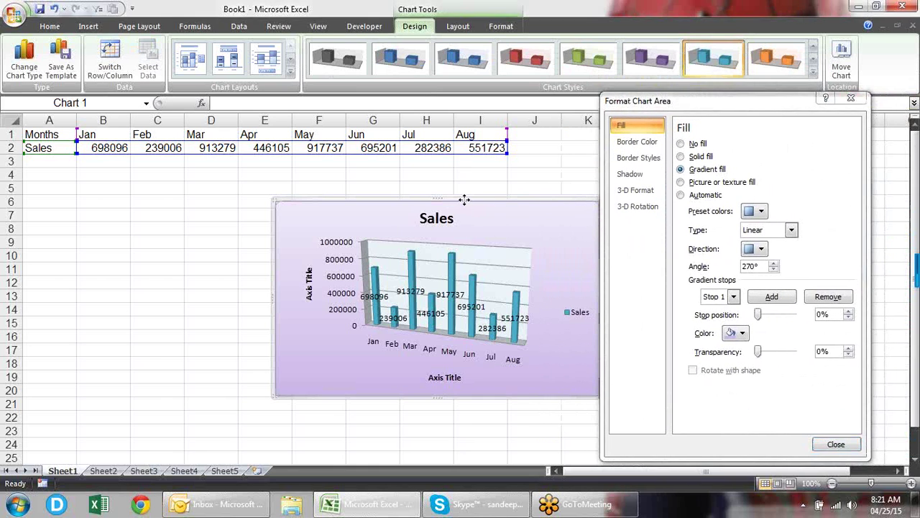
left_click_drag(463, 204, 379, 201)
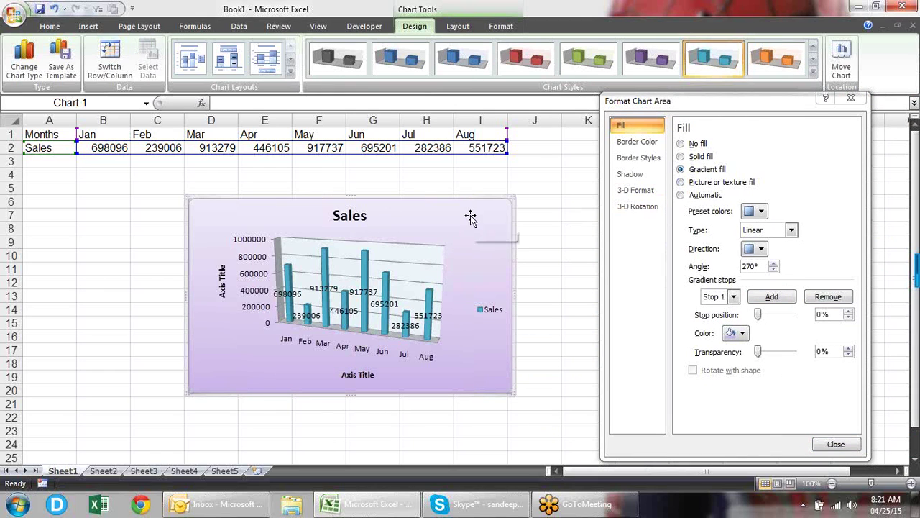
left_click(410, 249)
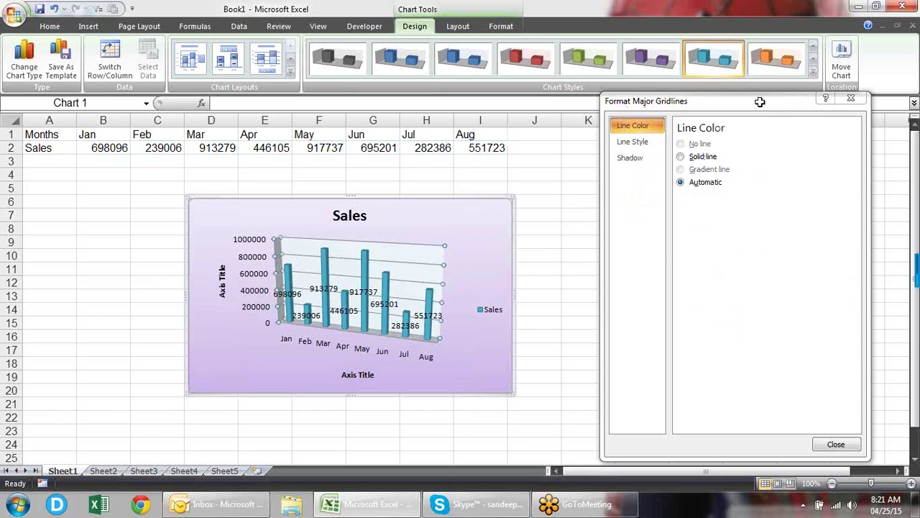
left_click(365, 268)
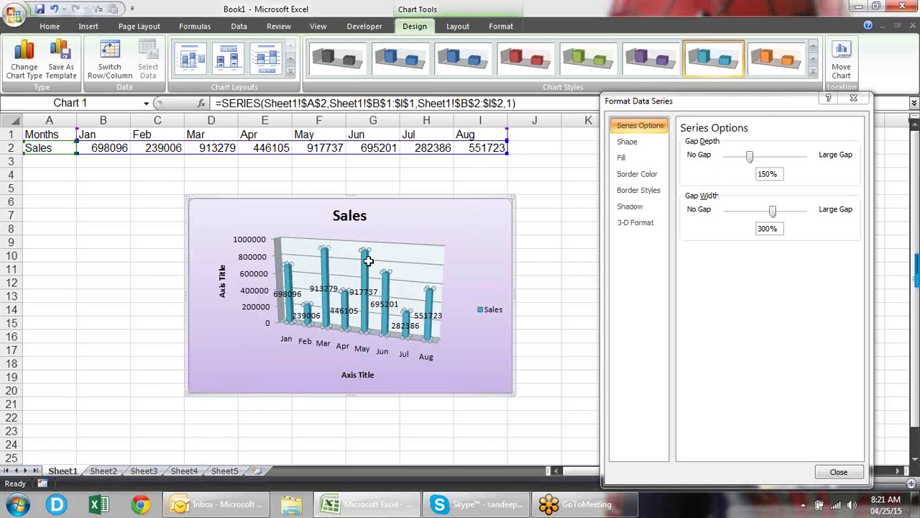
left_click(493, 312)
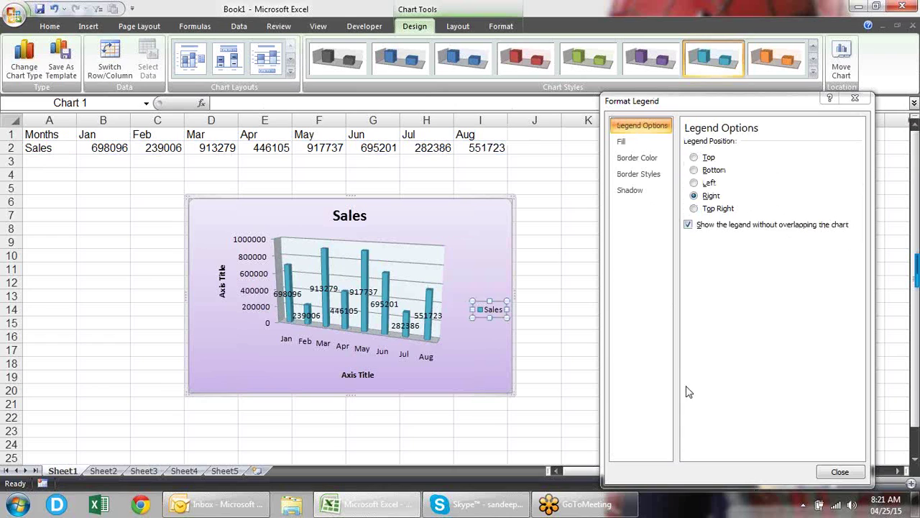
left_click(433, 358)
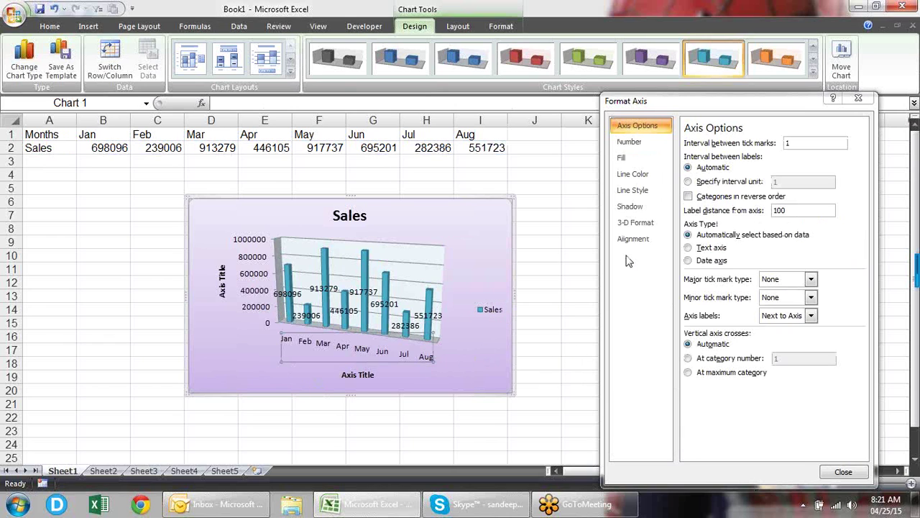
left_click(255, 265)
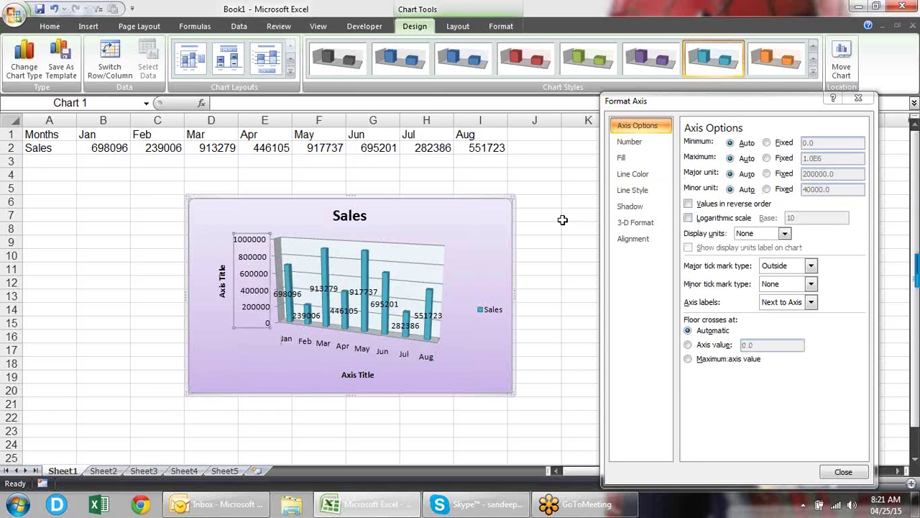
left_click(487, 241)
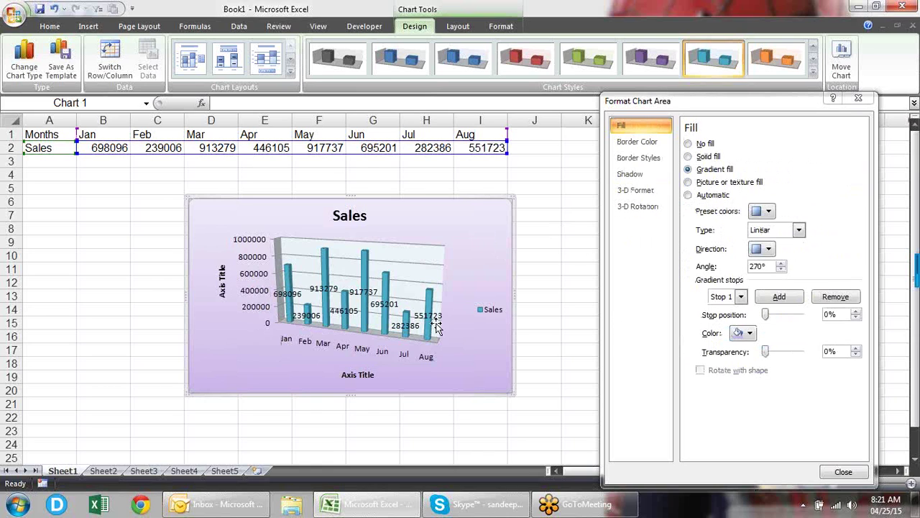
- Try a solid white chart background, then set the chart area to no fill
left_click(708, 158)
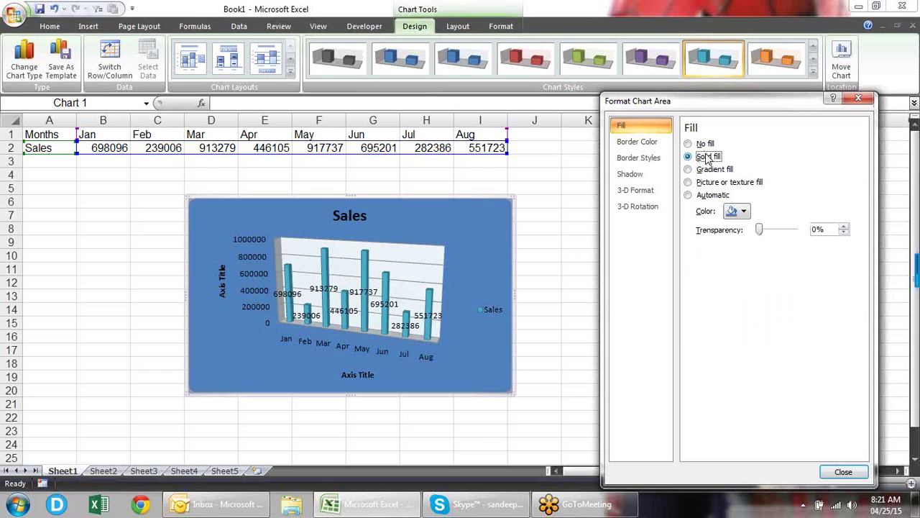
left_click(745, 211)
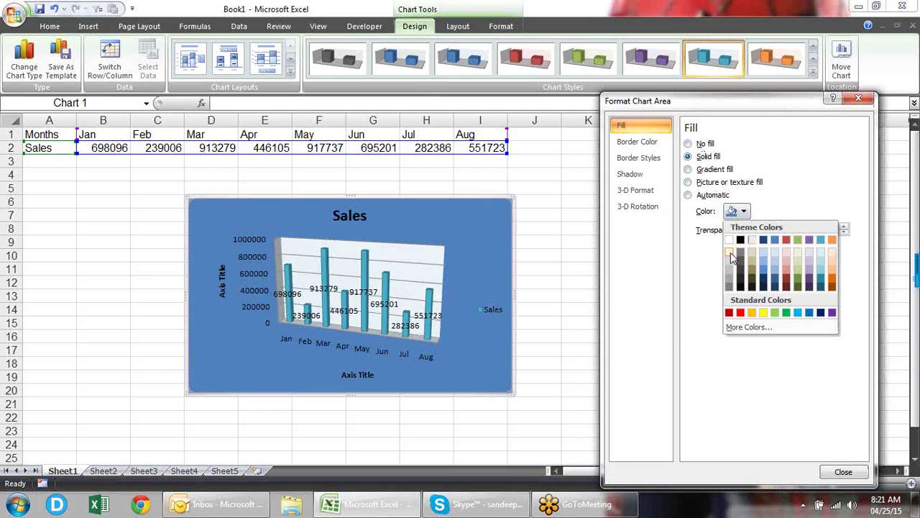
left_click(730, 253)
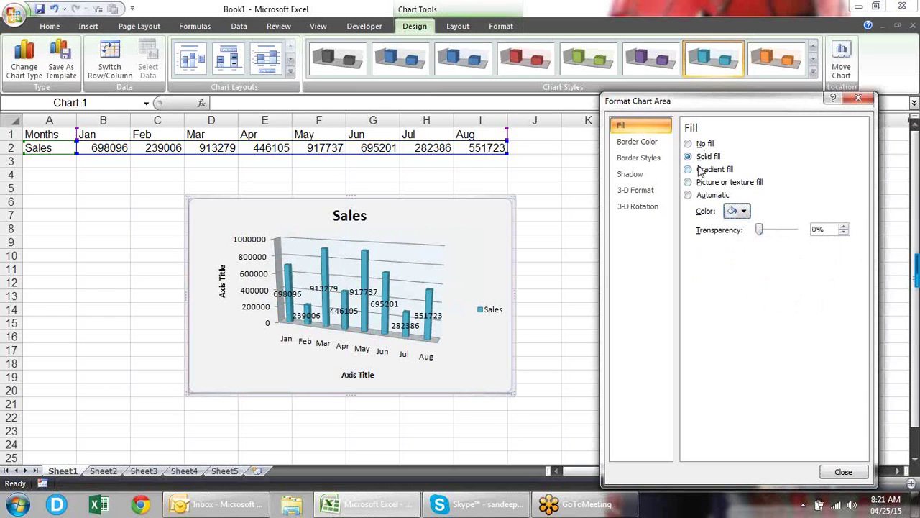
left_click(689, 143)
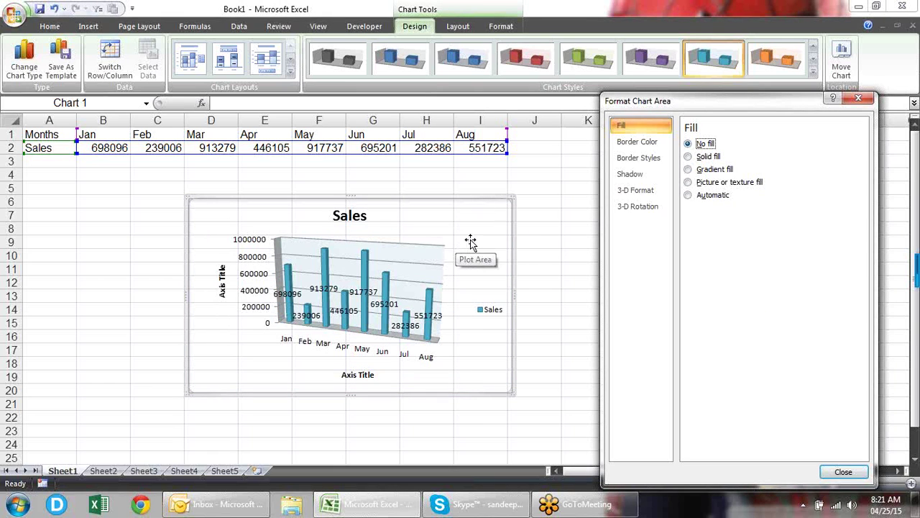
- Reselect the Sales chart and bring up its Border Color settings
left_click(553, 209)
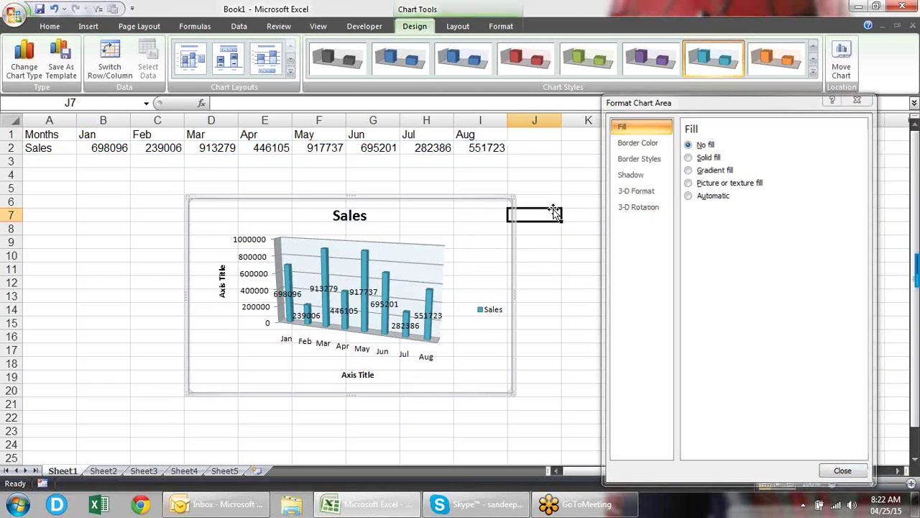
left_click(472, 228)
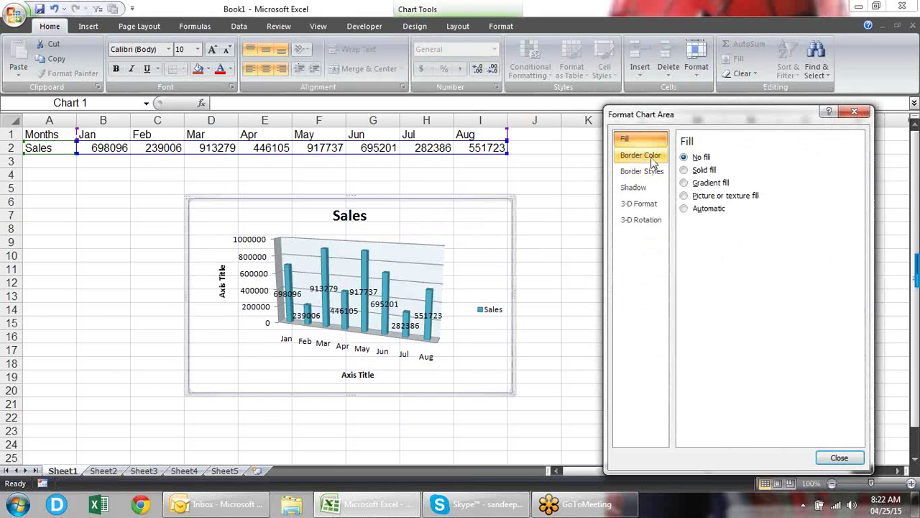
left_click(654, 158)
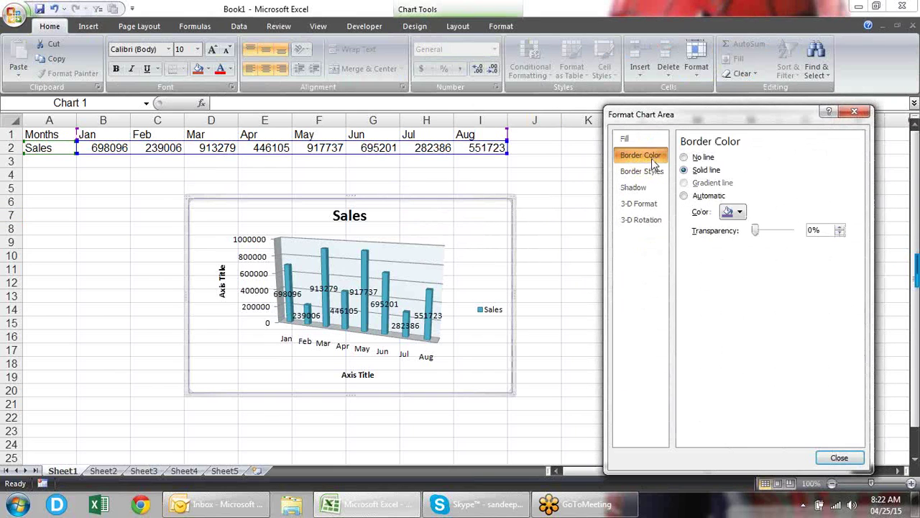
- Remove the chart area's border line
left_click(705, 160)
left_click(557, 209)
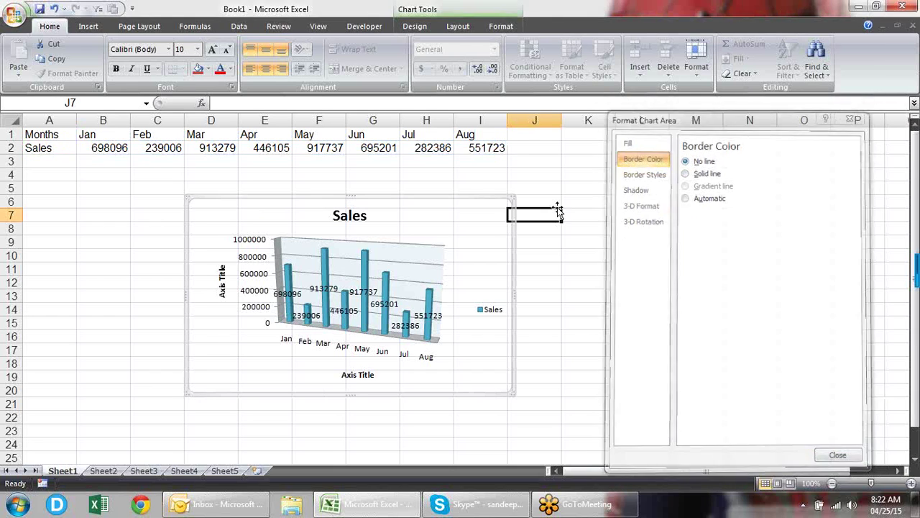
left_click(415, 230)
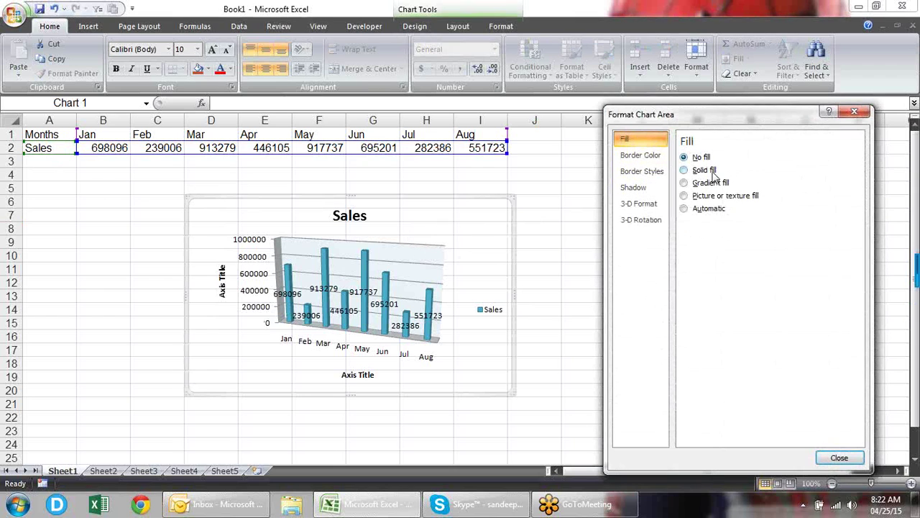
- Fill the chart area with a cream-to-tan preset gradient of Radial type
left_click(711, 183)
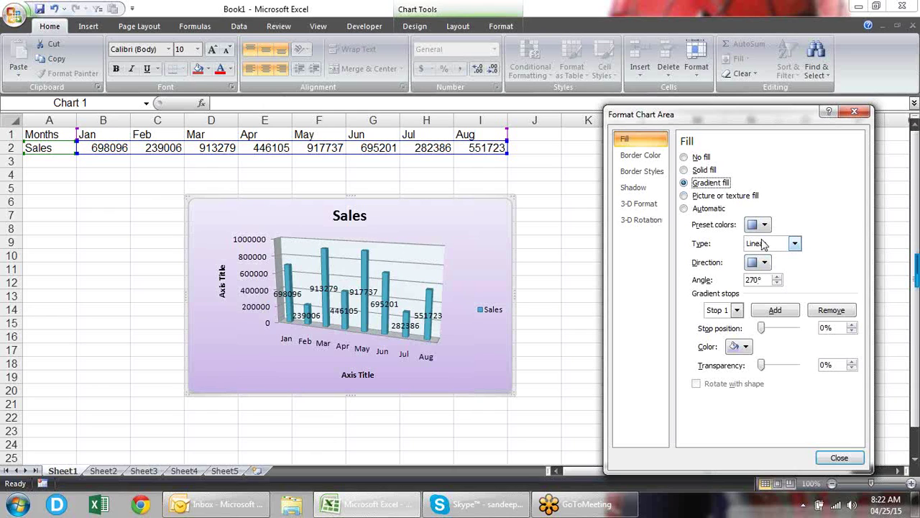
left_click(764, 225)
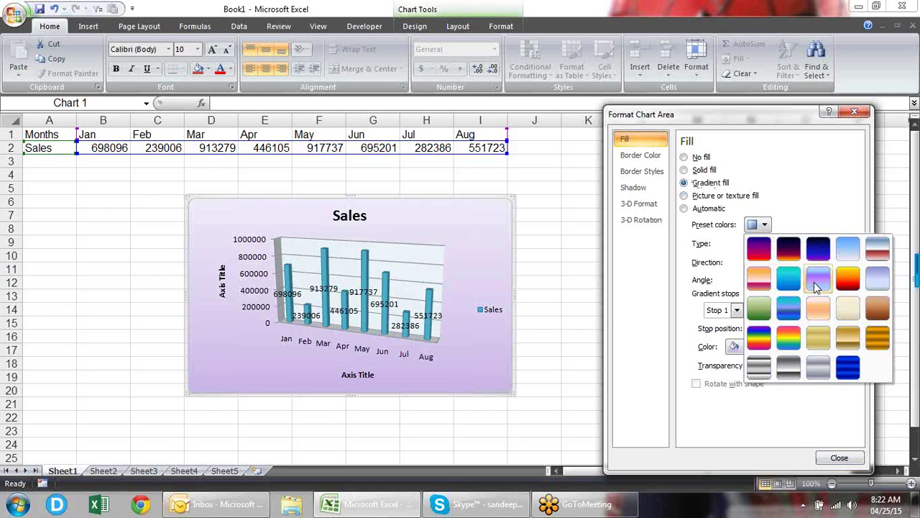
left_click(849, 309)
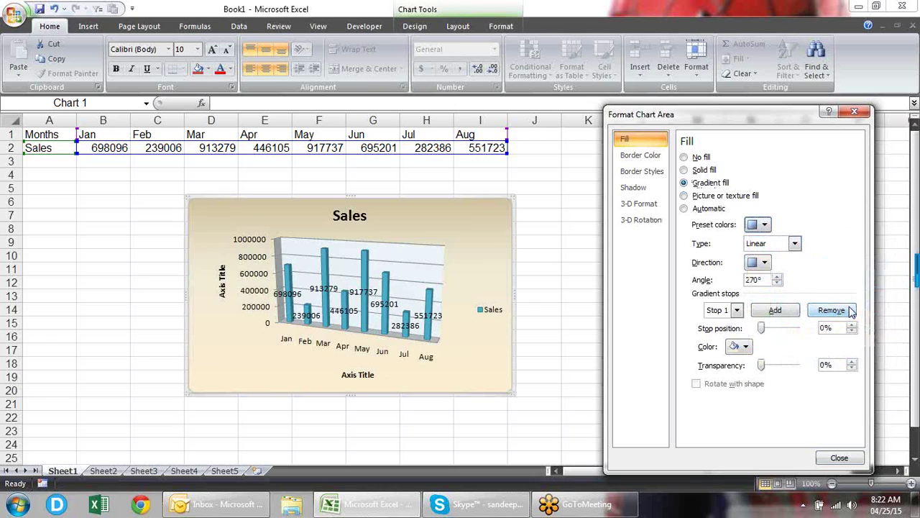
left_click(795, 244)
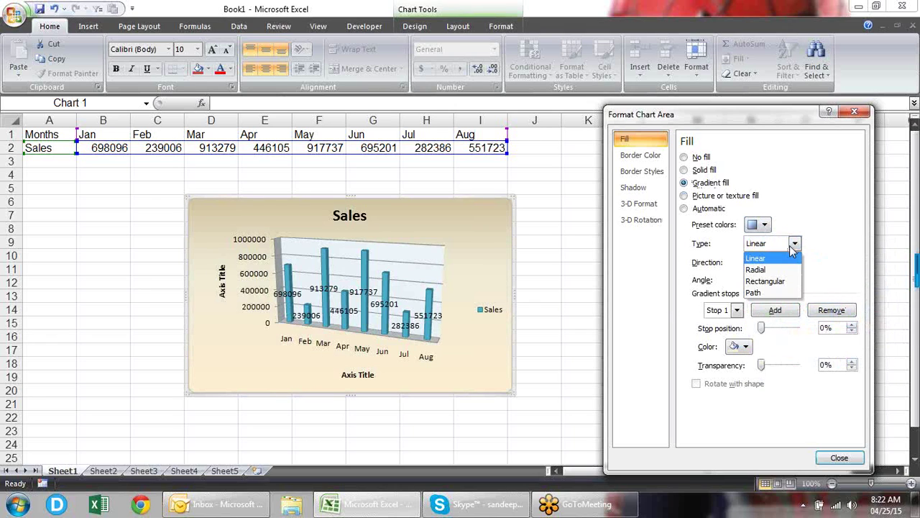
left_click(778, 265)
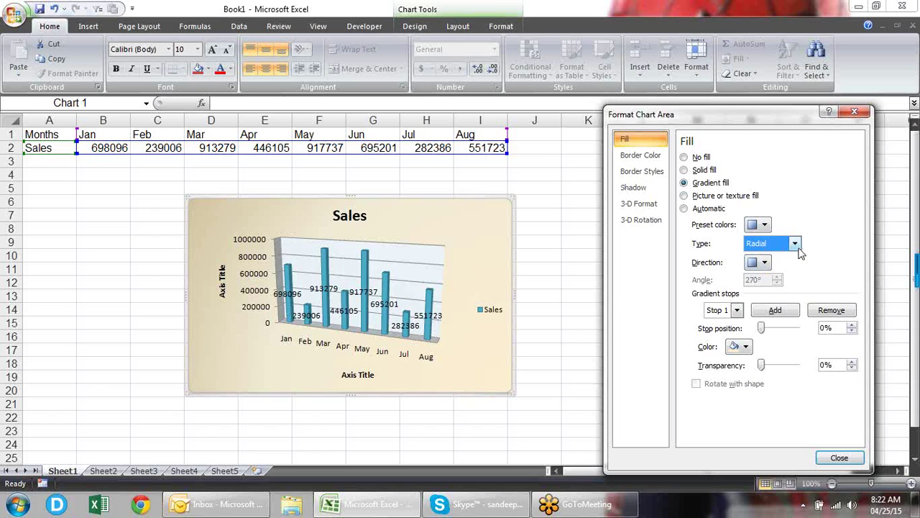
left_click(796, 246)
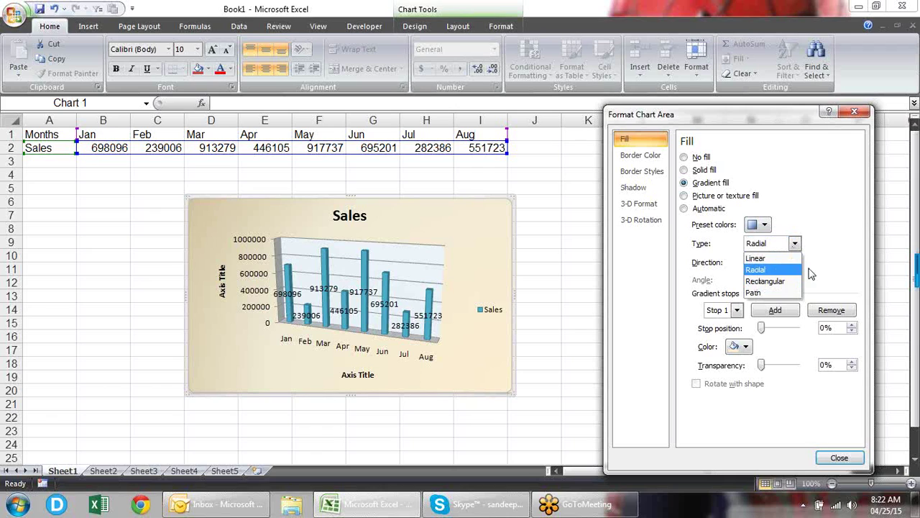
left_click(823, 269)
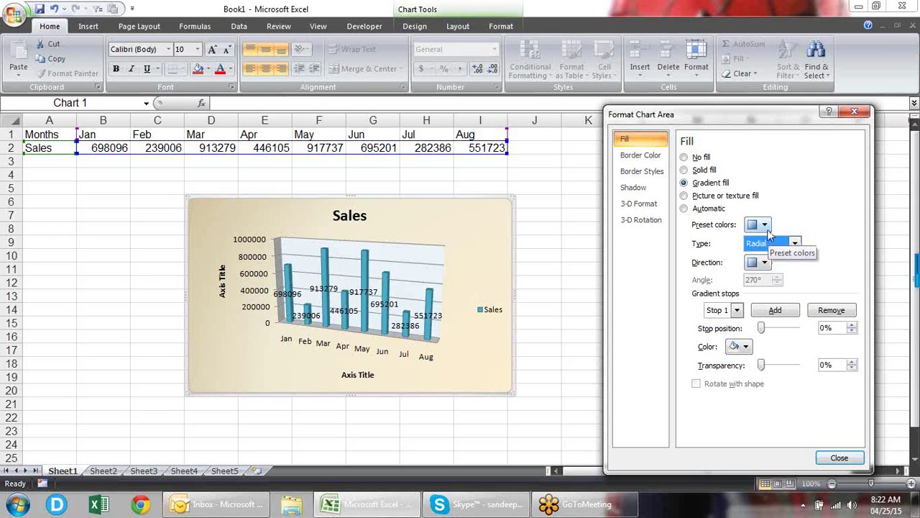
left_click(765, 226)
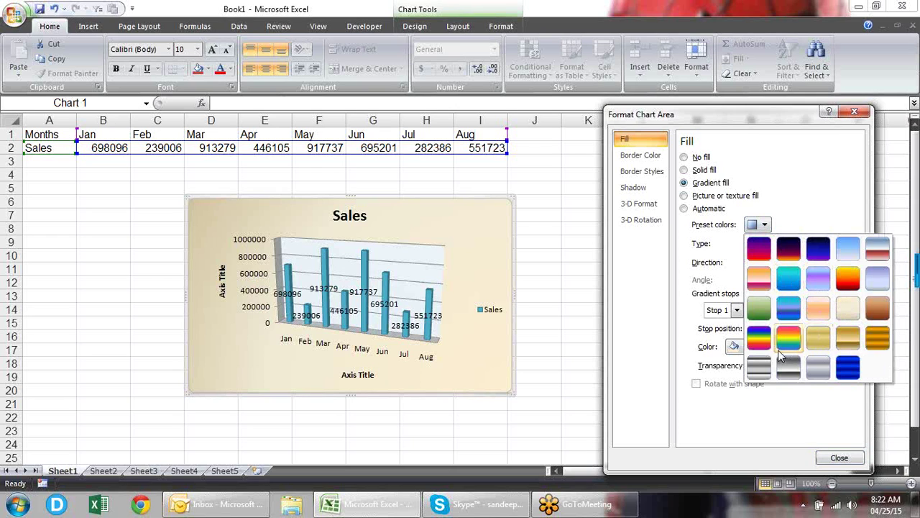
- Apply the chrome preset gradient, switching its type from Radial to Rectangular
left_click(758, 367)
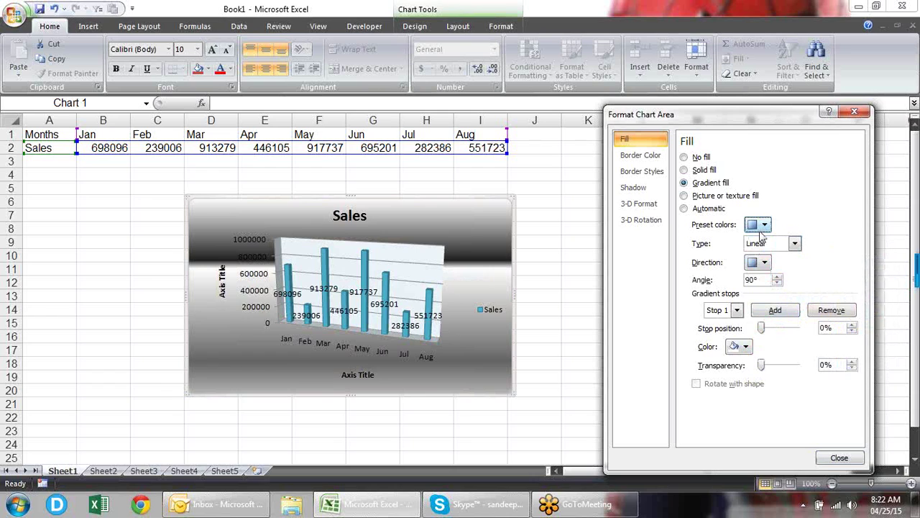
left_click(795, 244)
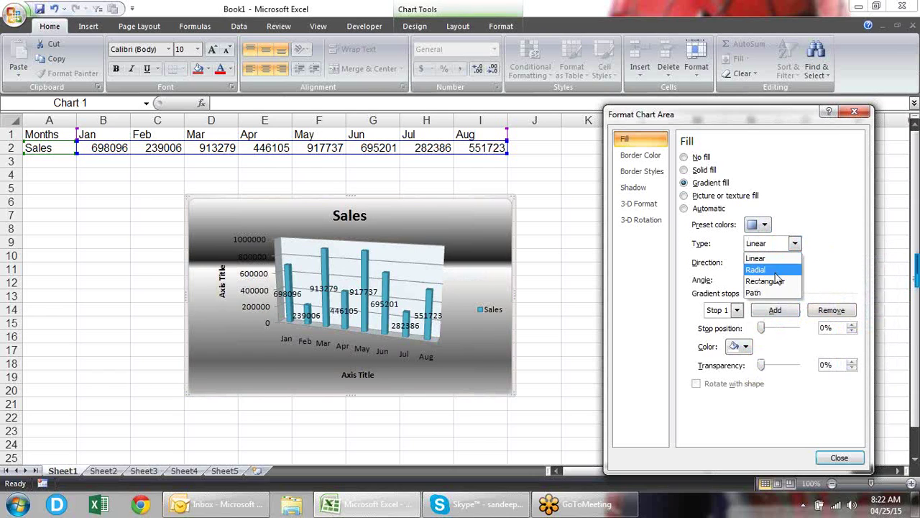
left_click(770, 268)
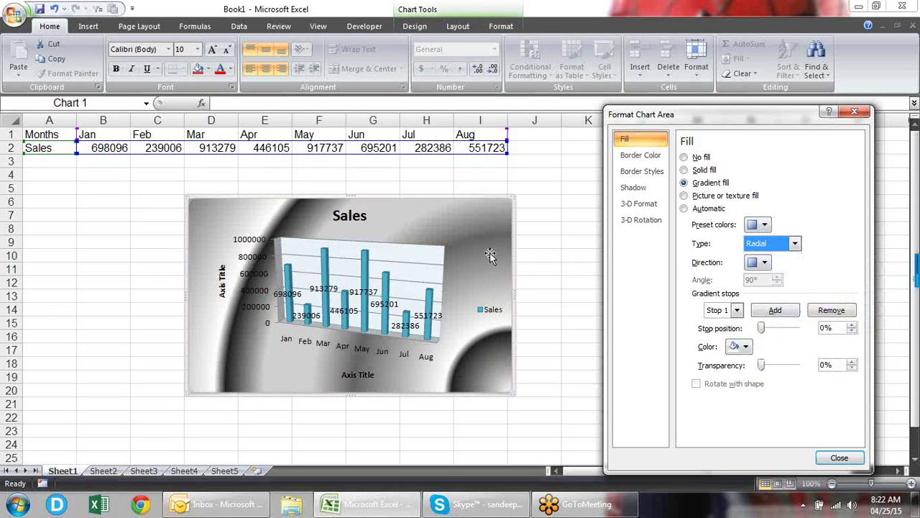
left_click(794, 244)
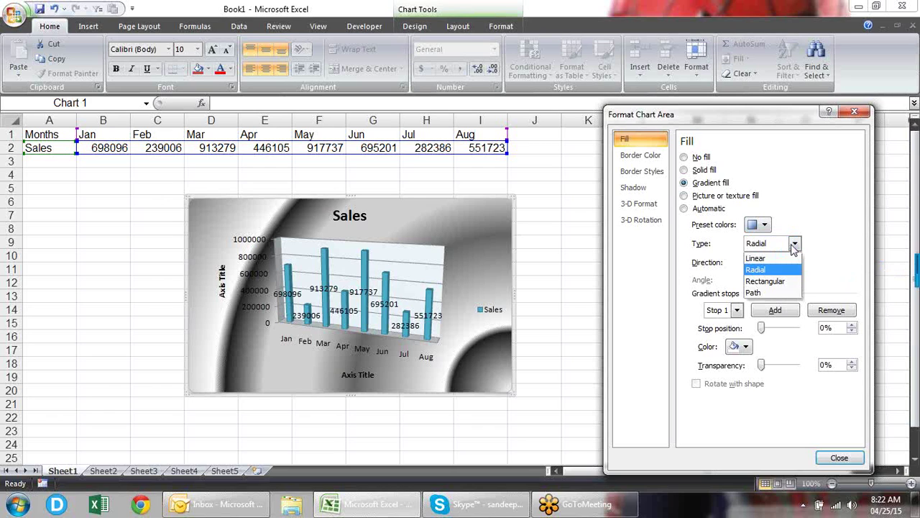
left_click(787, 284)
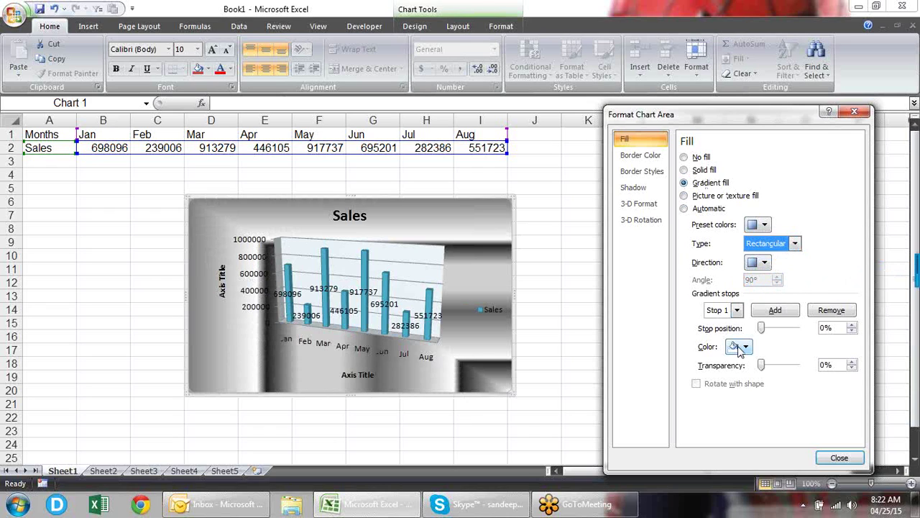
- Adjust the gradient stop's transparency and position, then switch to picture or texture fill
mouse_move(763, 366)
left_mouse_down()
mouse_move(779, 367)
mouse_move(768, 367)
left_mouse_up()
left_click_drag(763, 328, 782, 337)
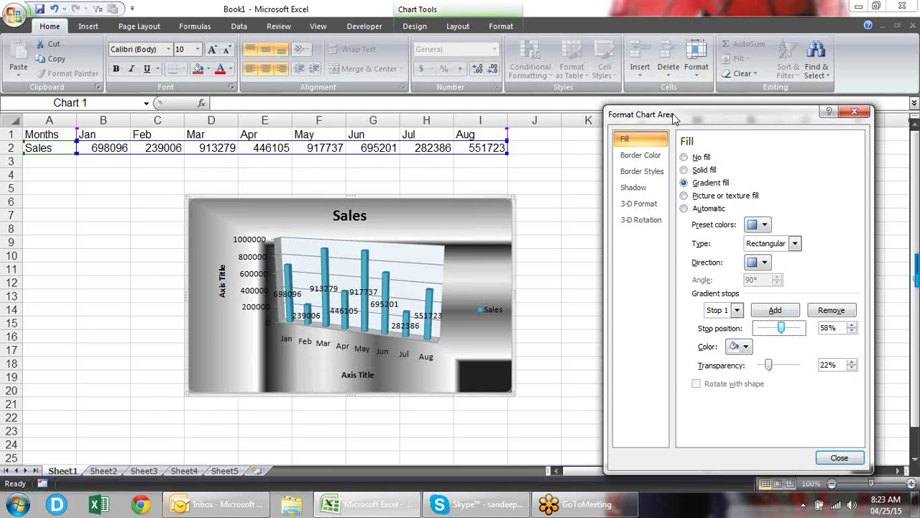
left_click(696, 197)
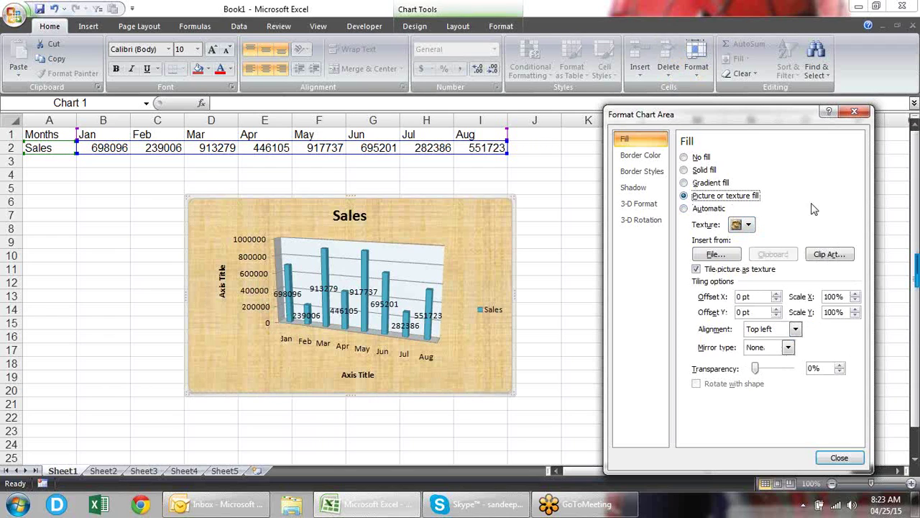
- Insert the flower picture from the New folder, then replace it with the Canvas texture
left_click(729, 256)
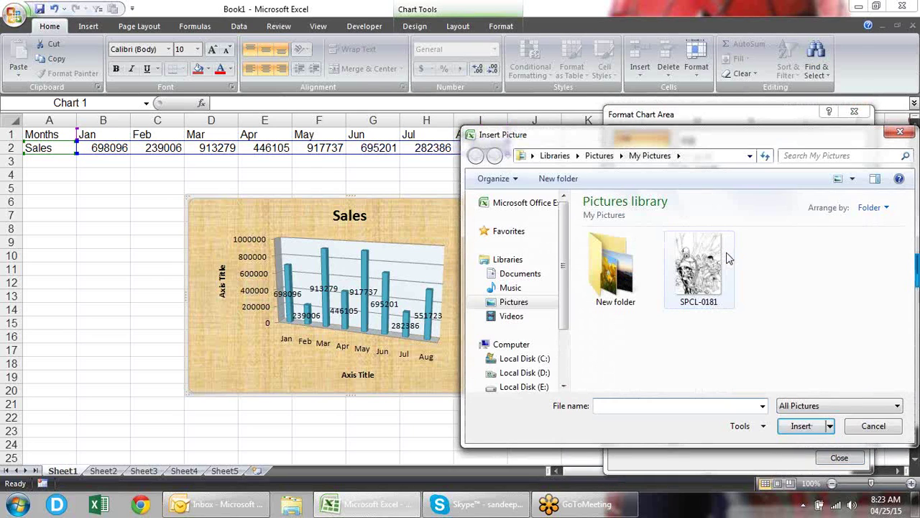
double_click(615, 268)
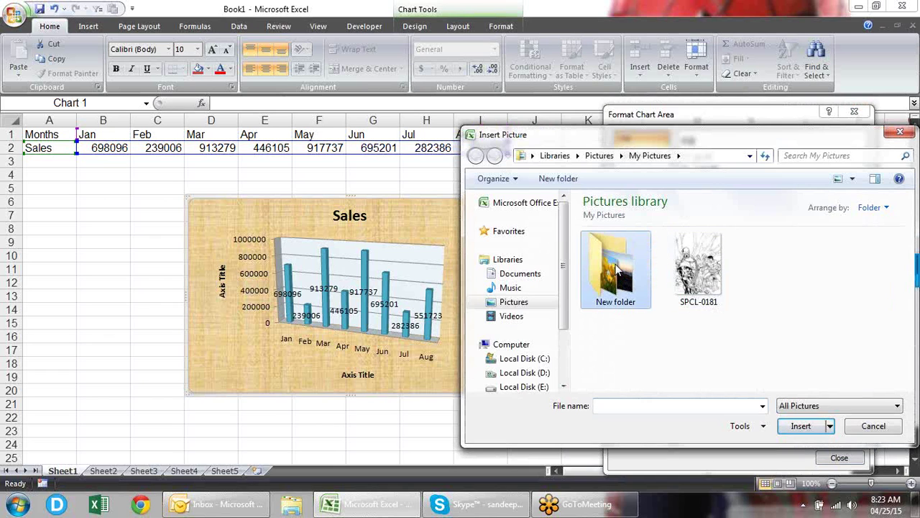
double_click(616, 268)
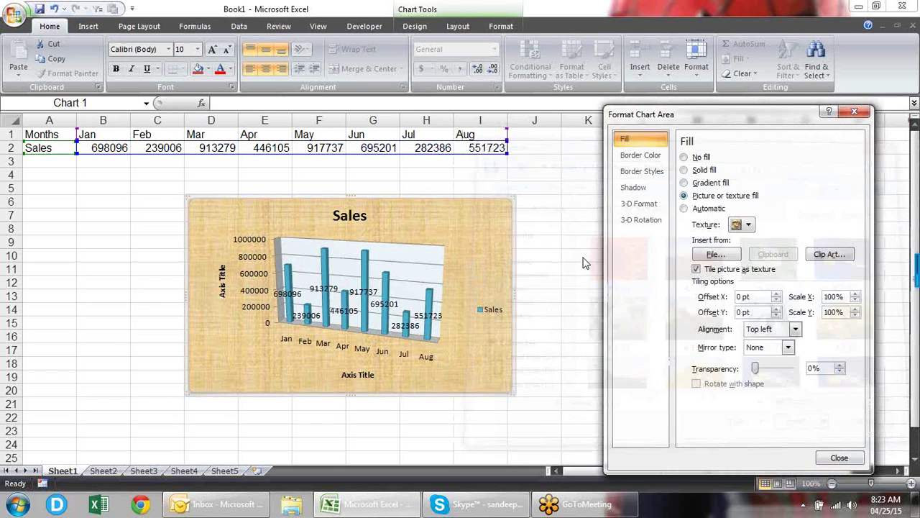
left_click(748, 225)
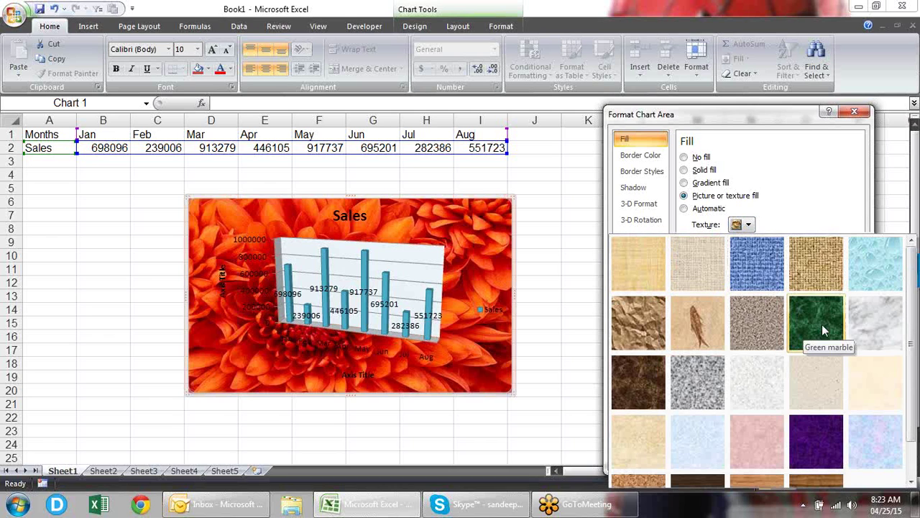
left_click(707, 279)
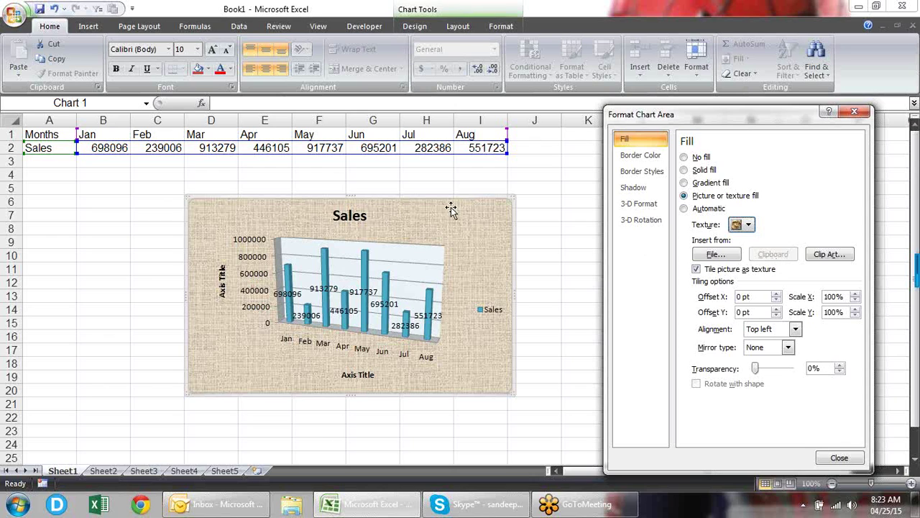
- Draw a rectangle over cells B4 to C8
left_click(88, 26)
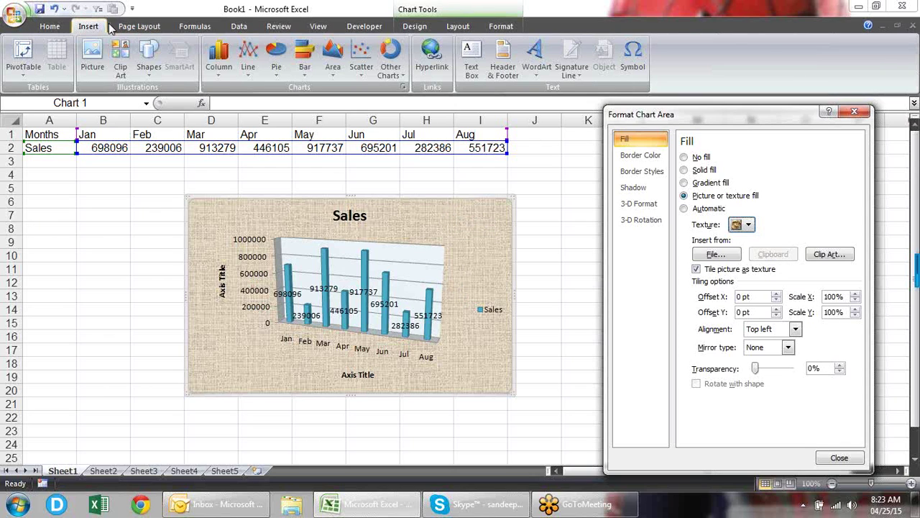
left_click(146, 72)
left_click(184, 105)
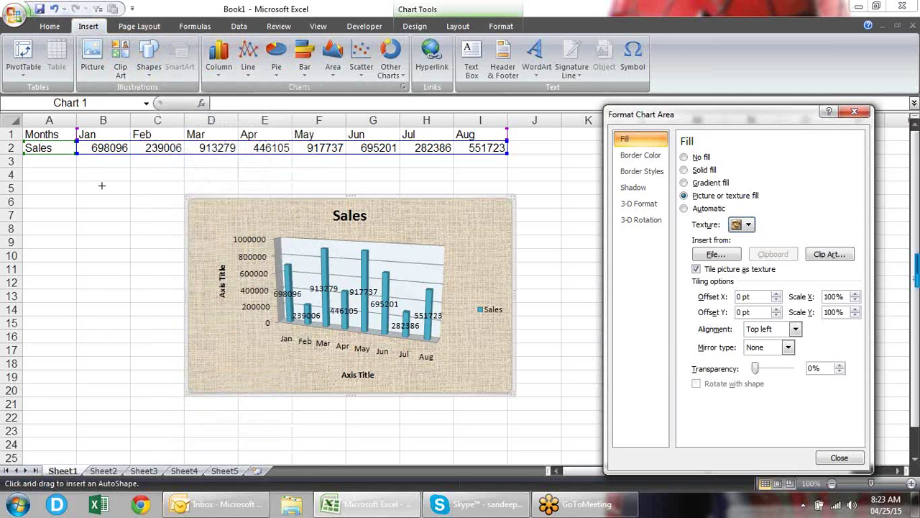
left_click_drag(52, 187, 137, 239)
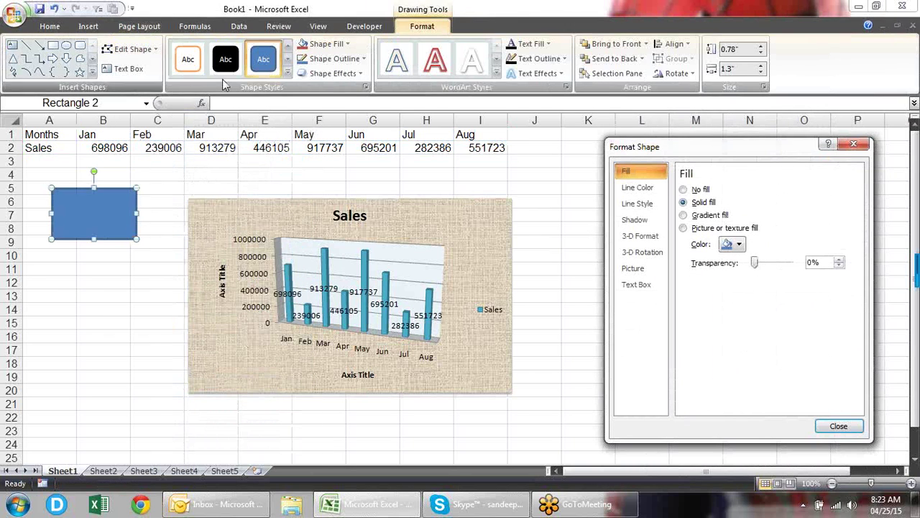
- Give the rectangle the pink subtle gradient shape style
left_click(289, 72)
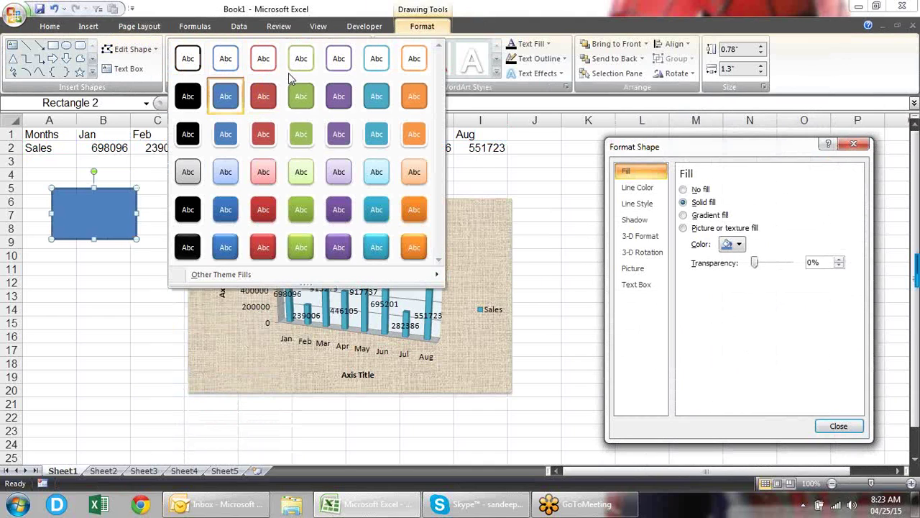
right_click(265, 171)
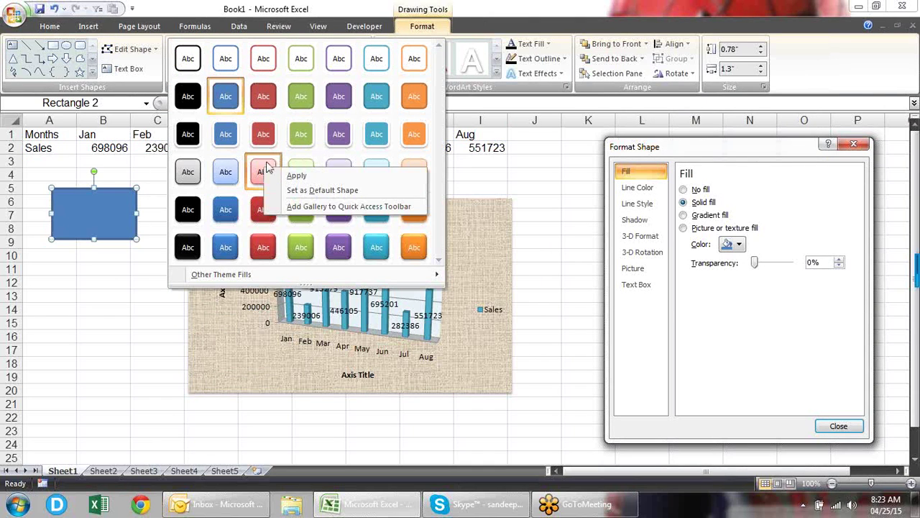
left_click(295, 176)
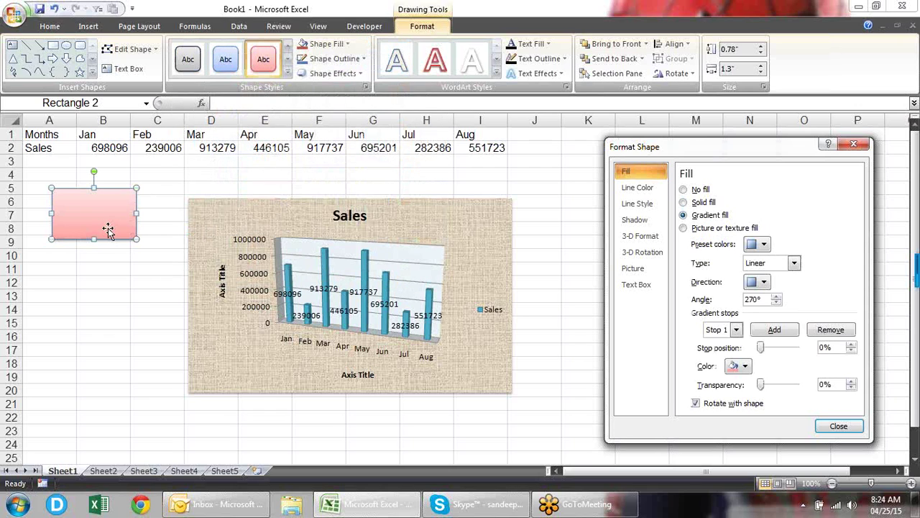
right_click(107, 227)
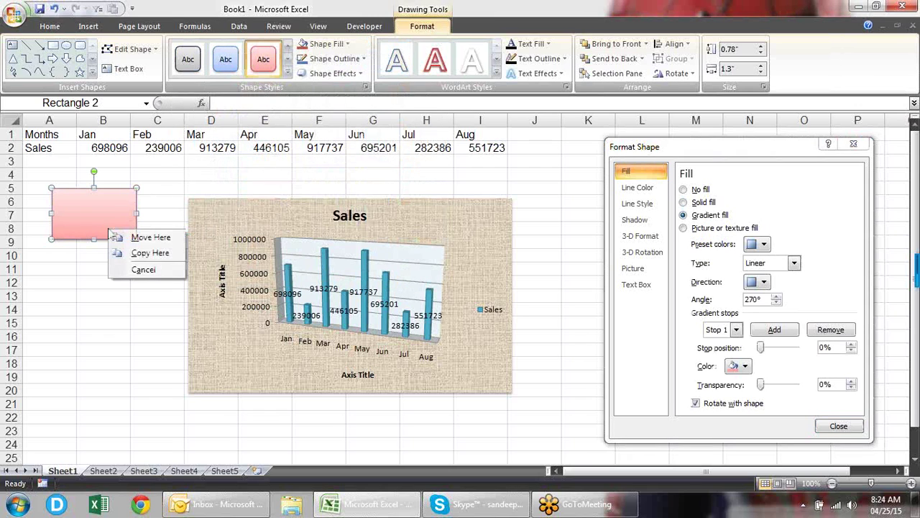
left_click(138, 238)
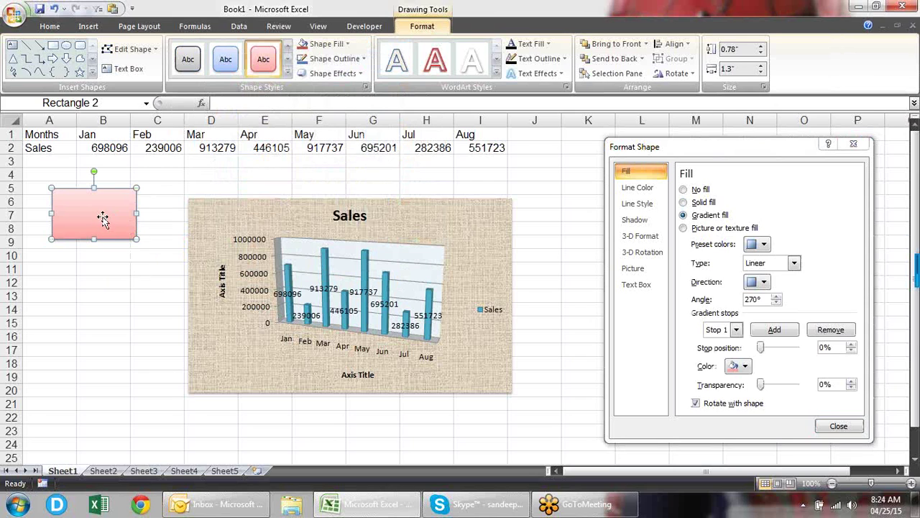
- Move the Format Shape window aside and select the chart to format its background
left_click(696, 153)
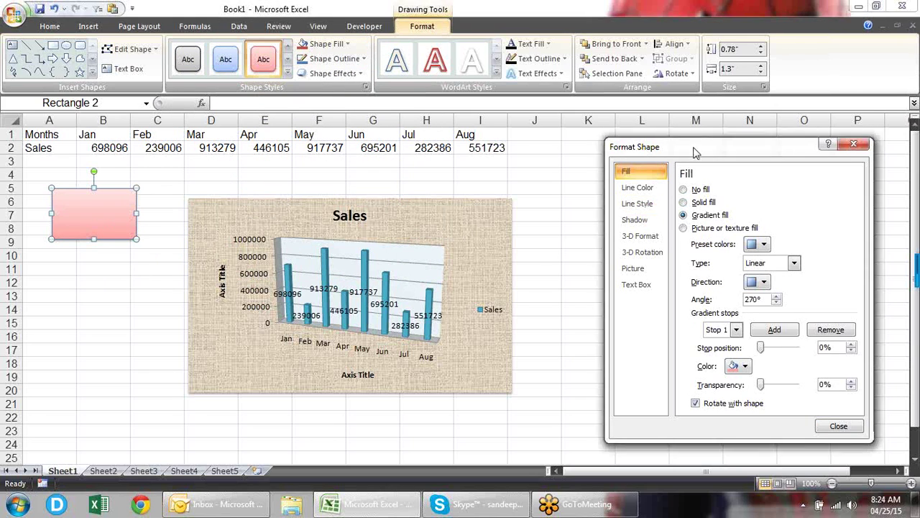
left_click_drag(696, 153, 661, 135)
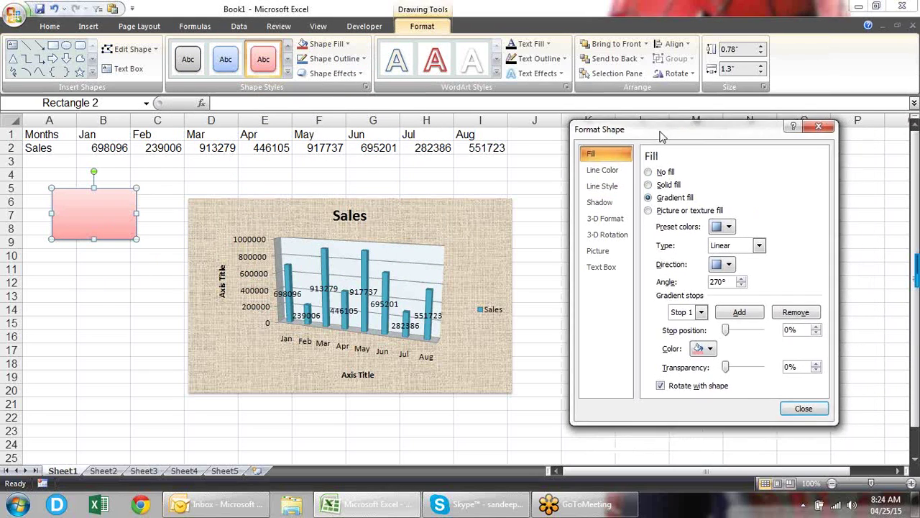
left_click(472, 227)
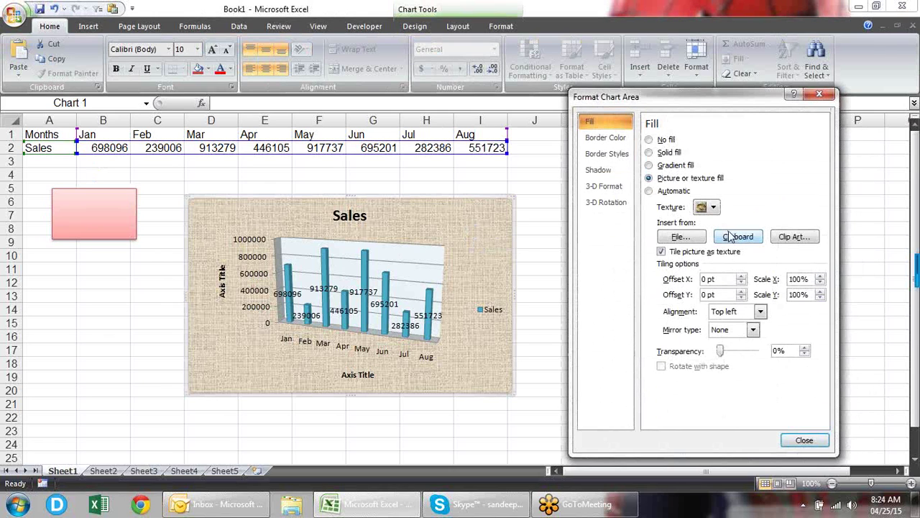
- Delete the pink rectangle and reset the chart area fill to Automatic for plain white
left_click(738, 237)
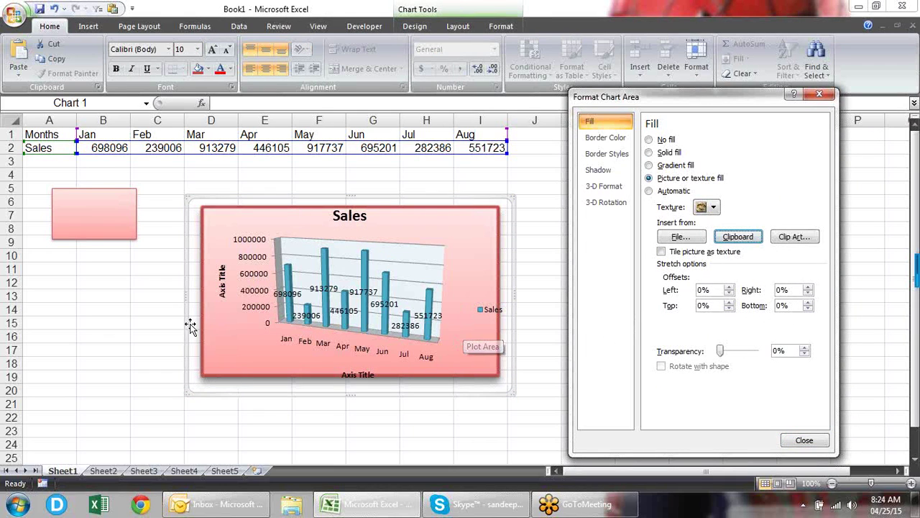
left_click(73, 195)
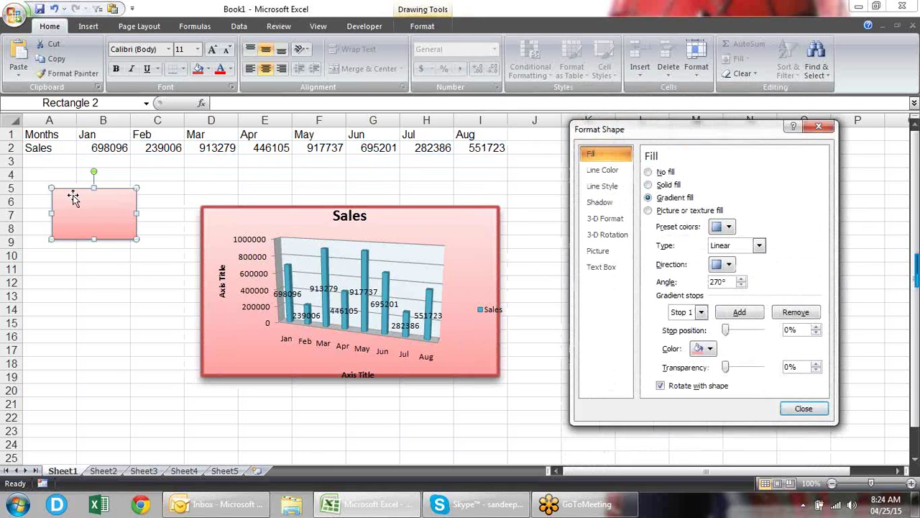
left_click(78, 200)
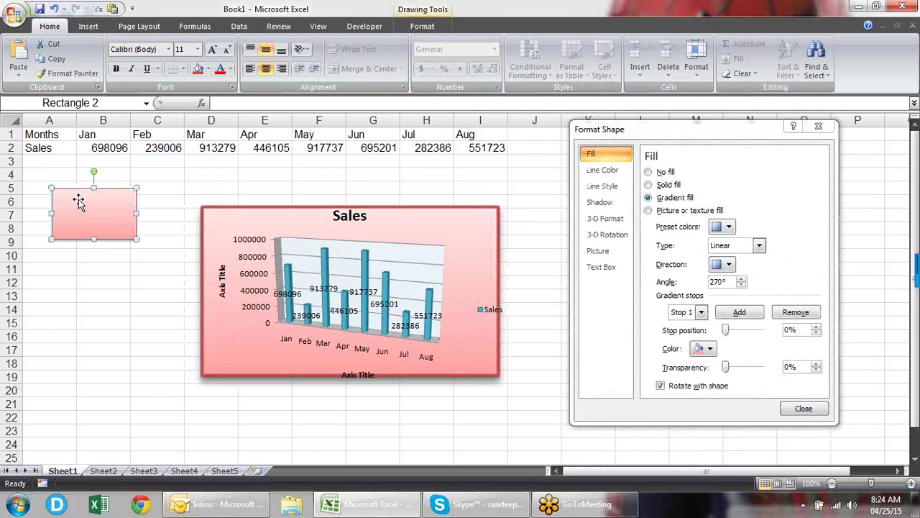
key("Delete")
left_click(444, 234)
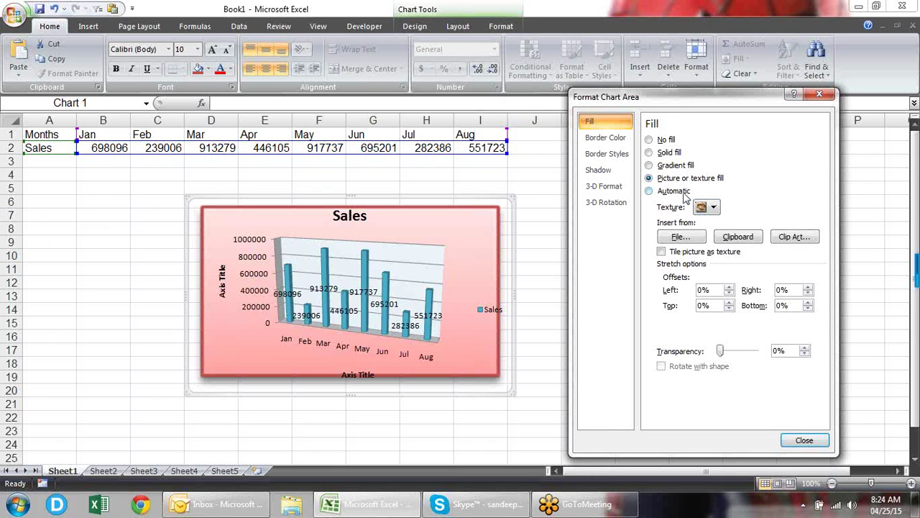
left_click(685, 196)
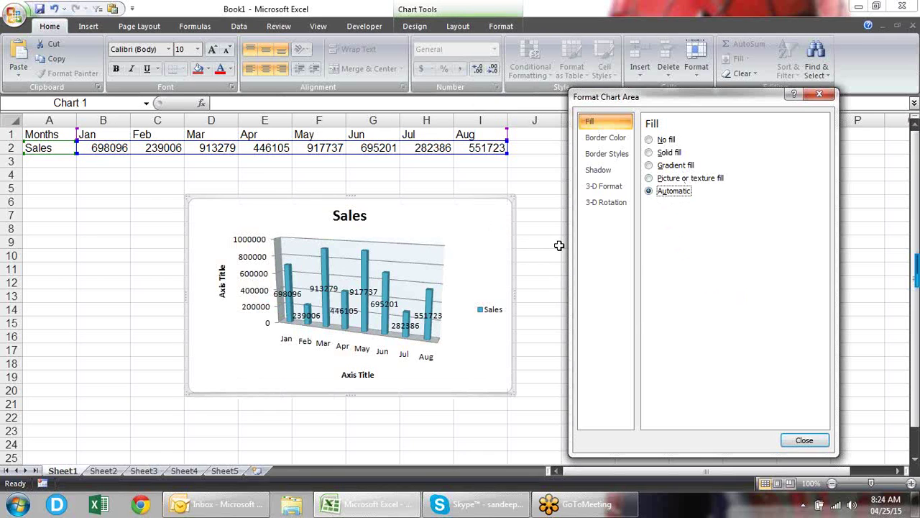
- Set the chart area border colour to Automatic after briefly trying a solid line
left_click(538, 241)
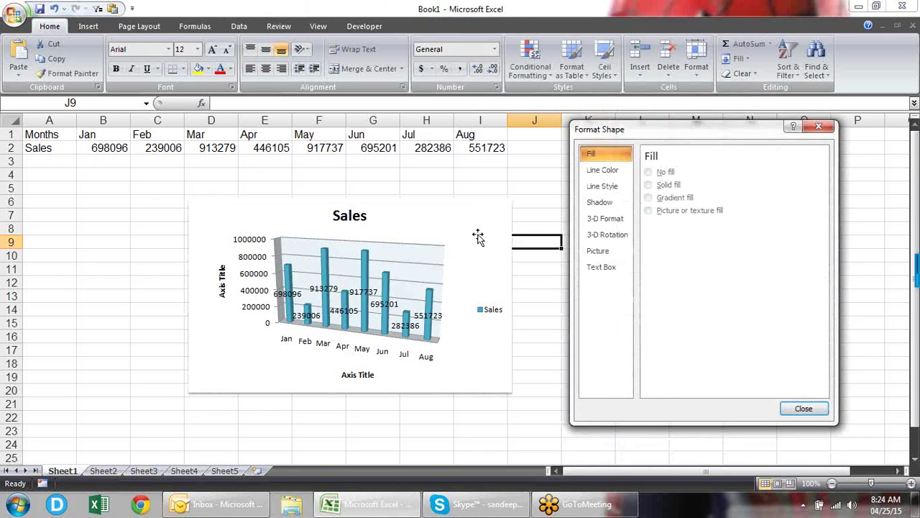
left_click(478, 237)
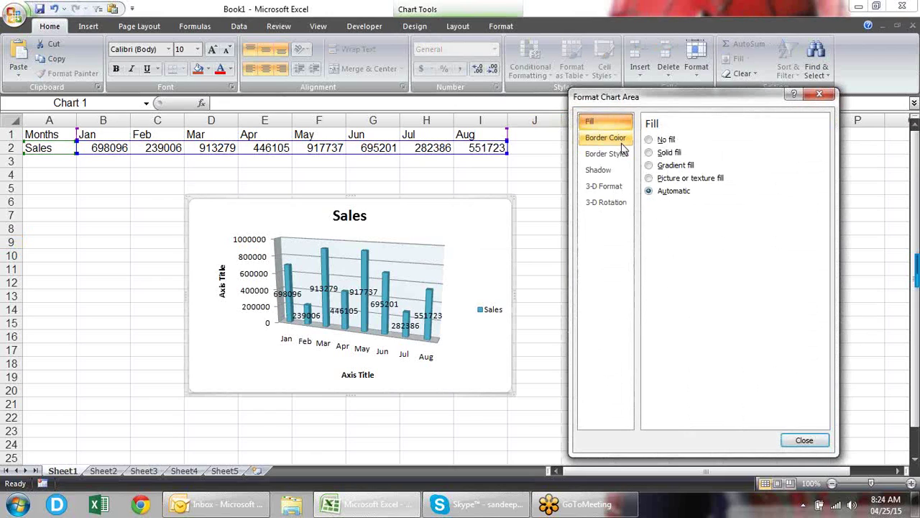
left_click(622, 140)
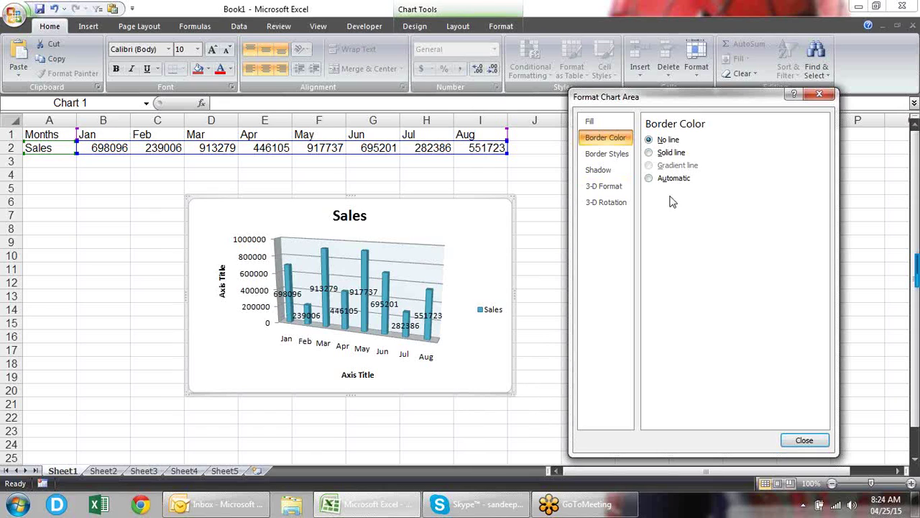
left_click(662, 153)
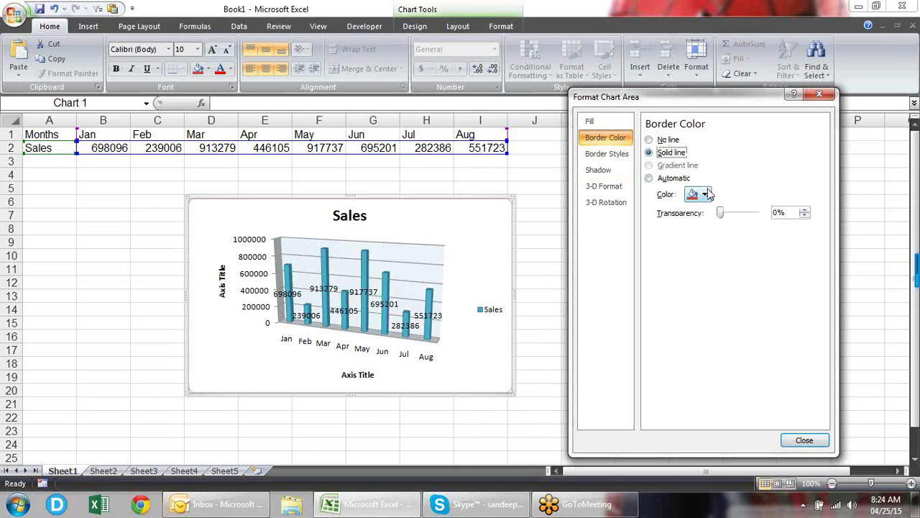
left_click(670, 178)
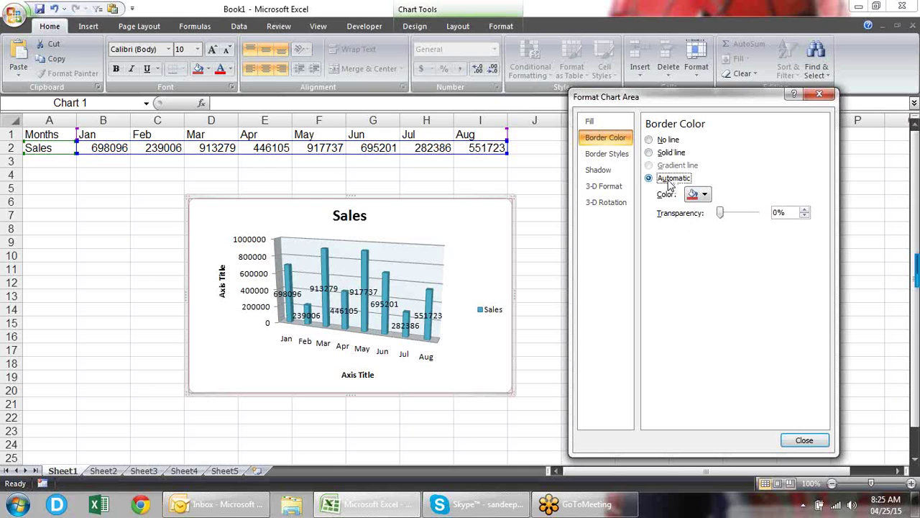
- Reselect the chart and set its border width to 1.25 pt in Border settings
left_click(612, 154)
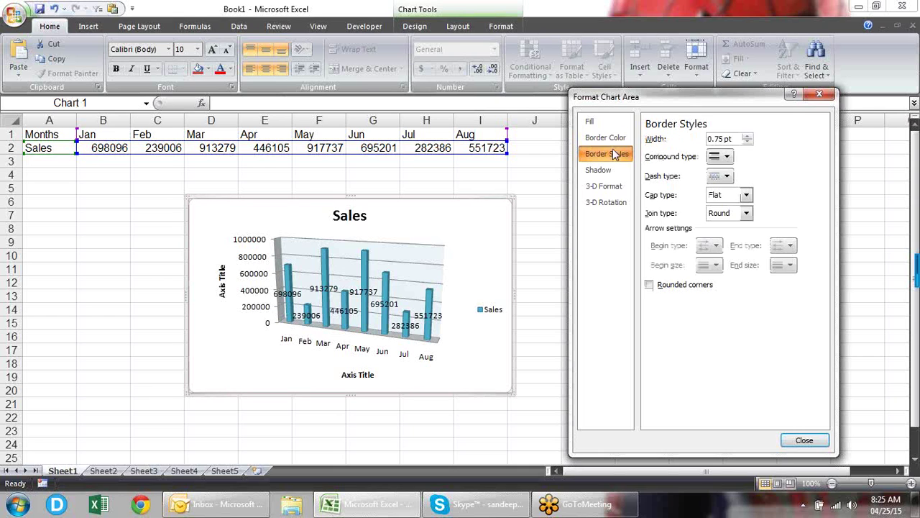
left_click(543, 216)
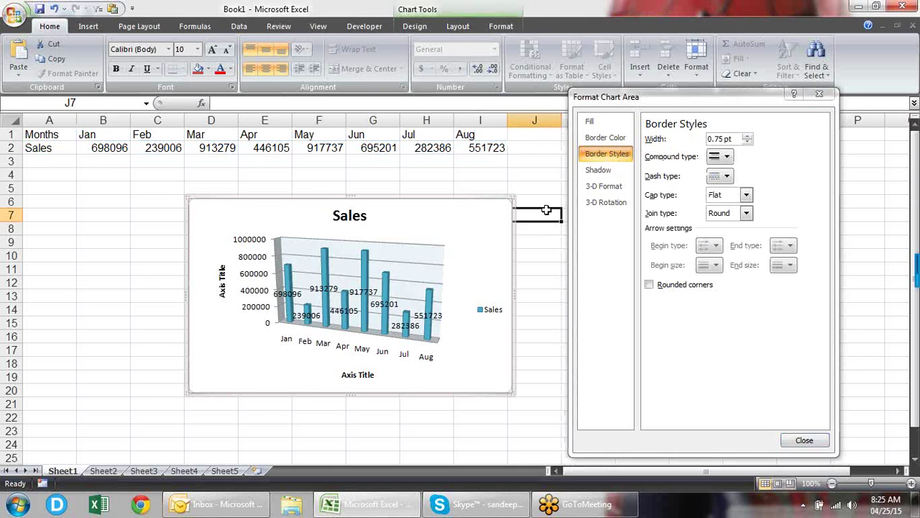
left_click(474, 230)
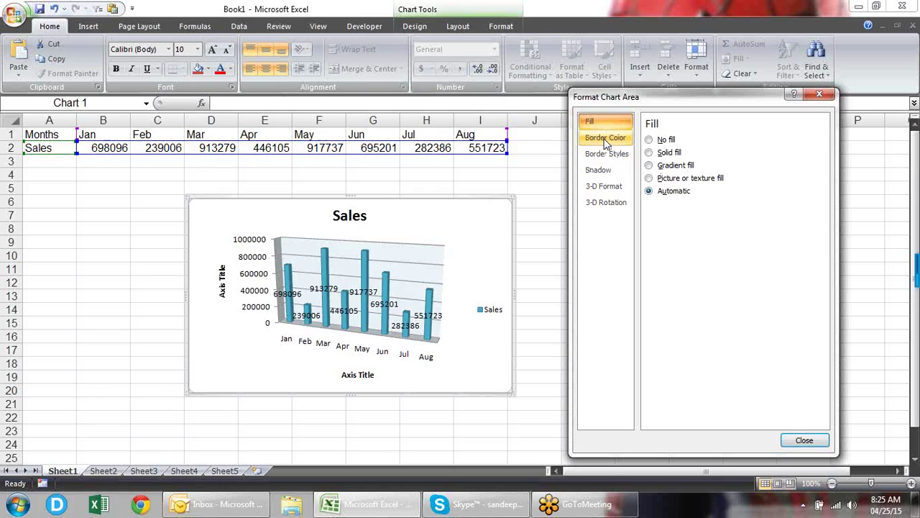
left_click(605, 140)
left_click(607, 153)
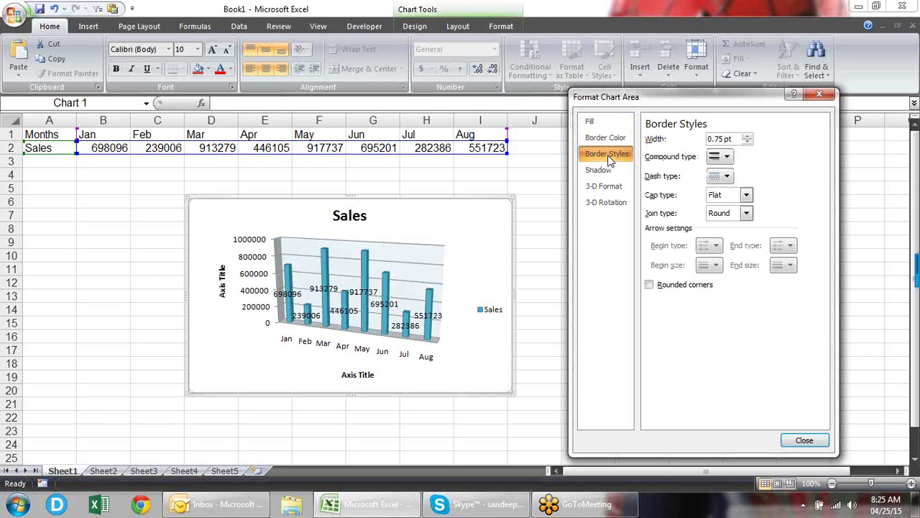
left_click(748, 143)
left_click(747, 142)
left_click(748, 143)
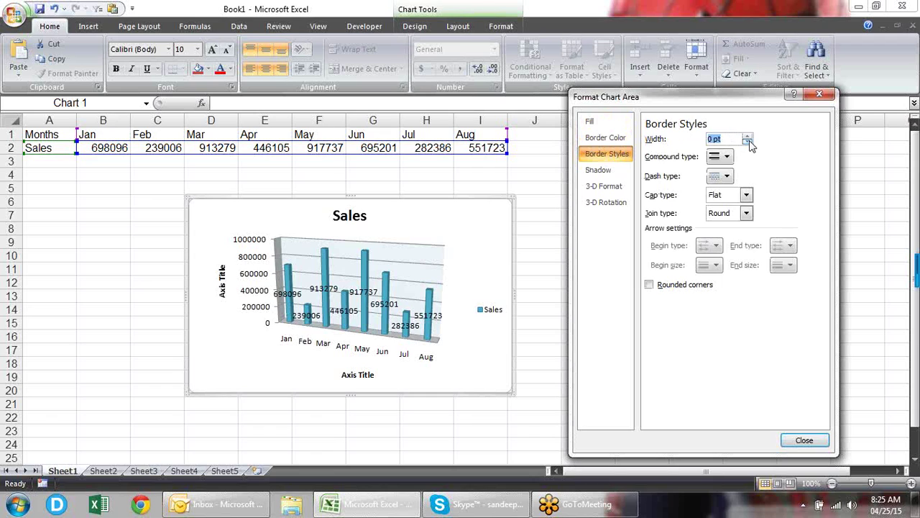
left_click(748, 137)
left_click(748, 138)
left_click(748, 137)
left_click(748, 137)
left_click(747, 137)
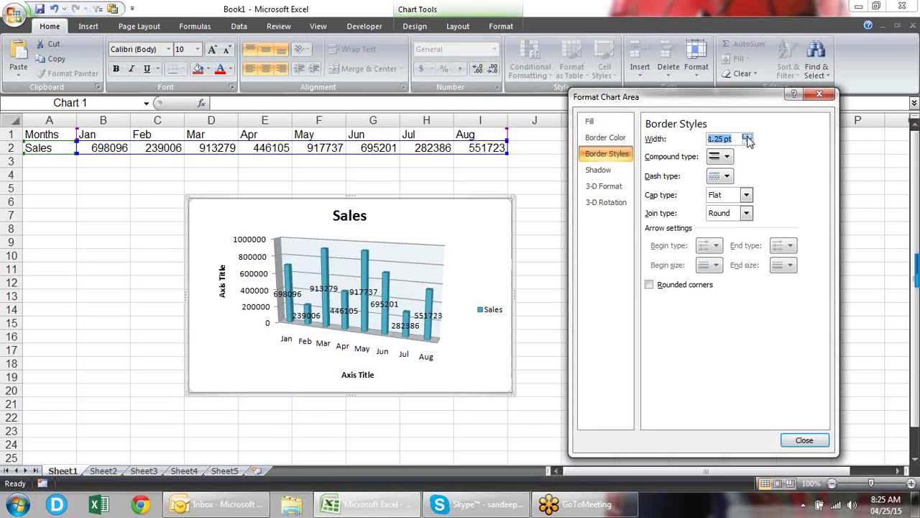
left_click(748, 137)
left_click(748, 138)
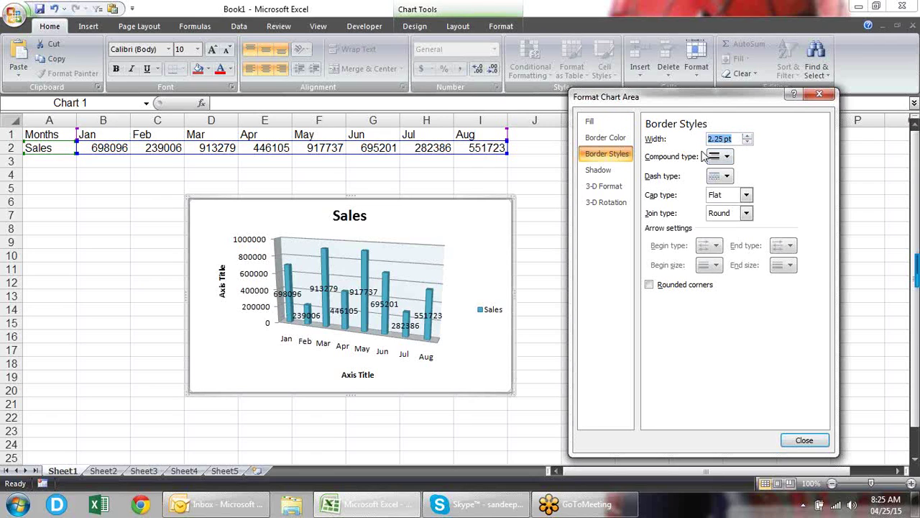
- Make the chart border 3.5 pt wide, Square Dot dashed, with Round cap type
left_click(728, 156)
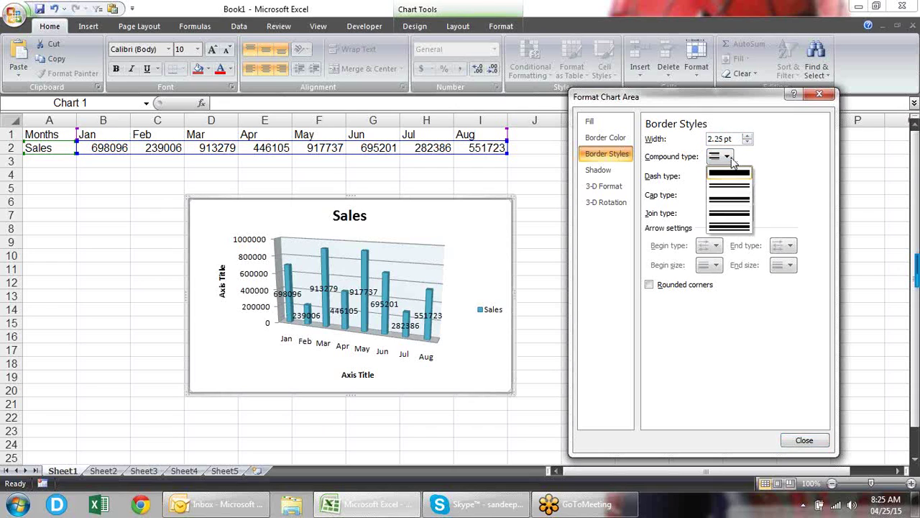
left_click(742, 216)
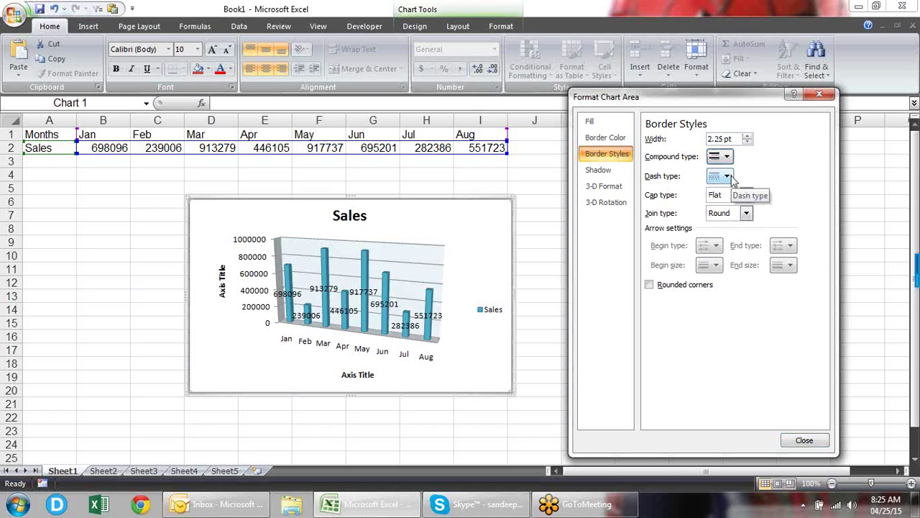
left_click(748, 136)
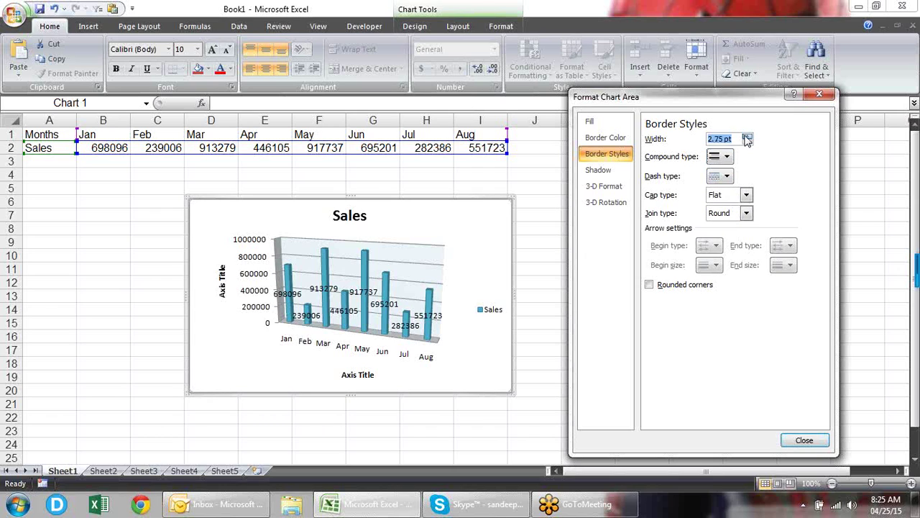
left_click(748, 136)
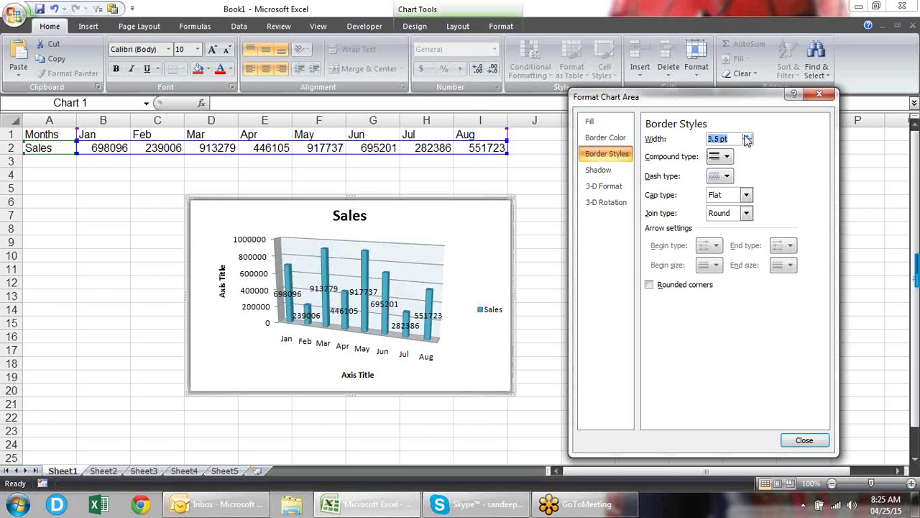
left_click(727, 176)
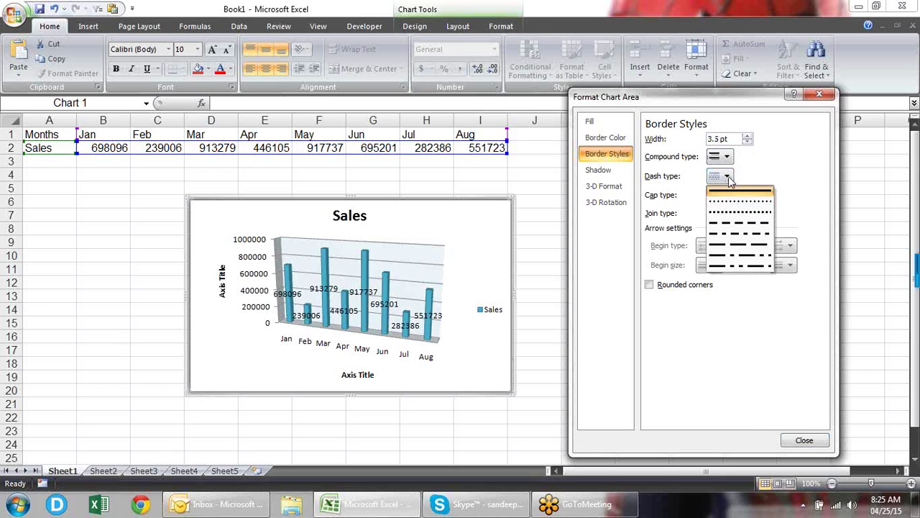
left_click(731, 214)
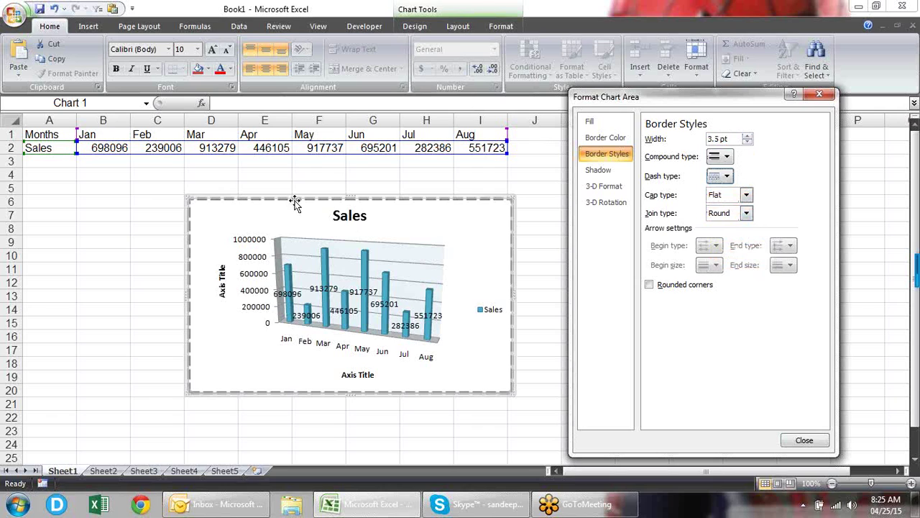
left_click(747, 196)
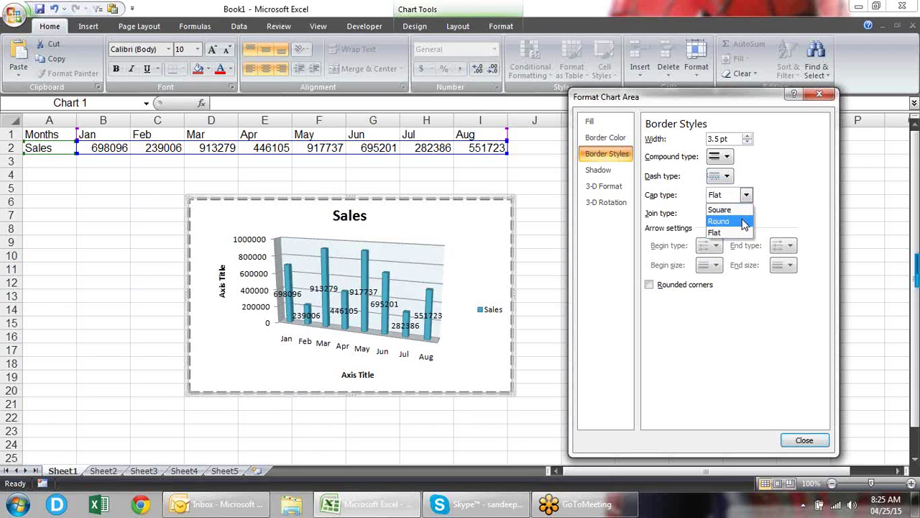
left_click(743, 222)
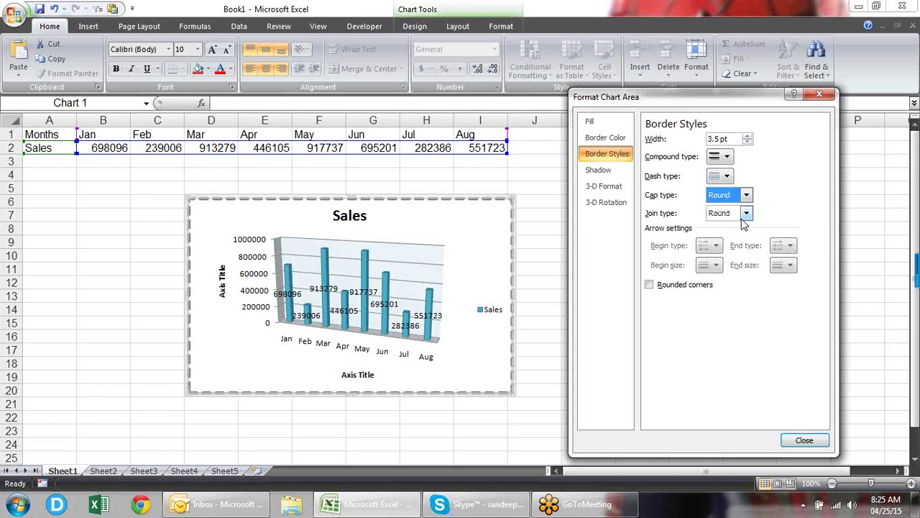
- Set the border join type to Bevel, then back to Round, and enable Rounded corners
left_click(470, 205)
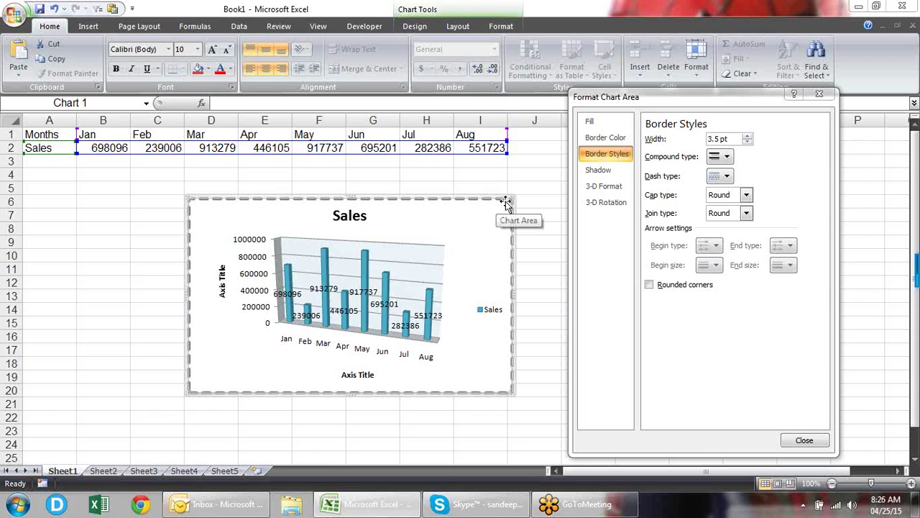
left_click(746, 213)
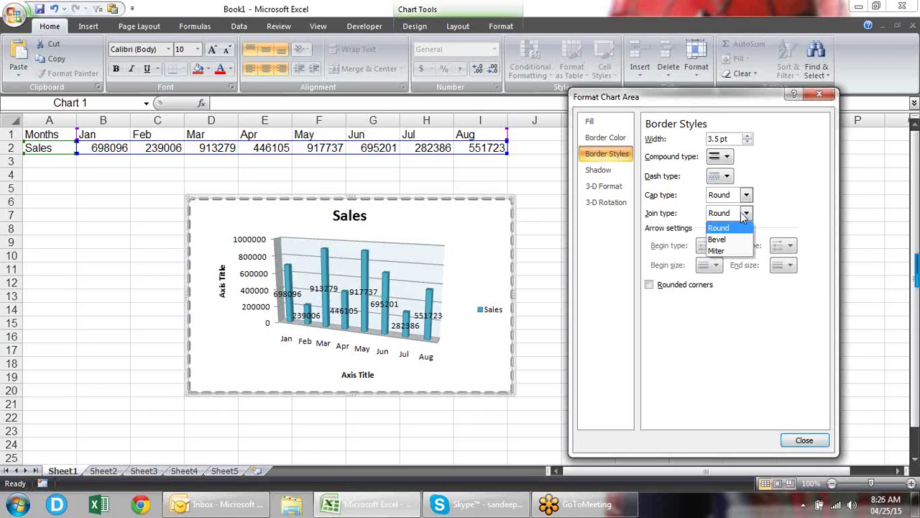
left_click(739, 241)
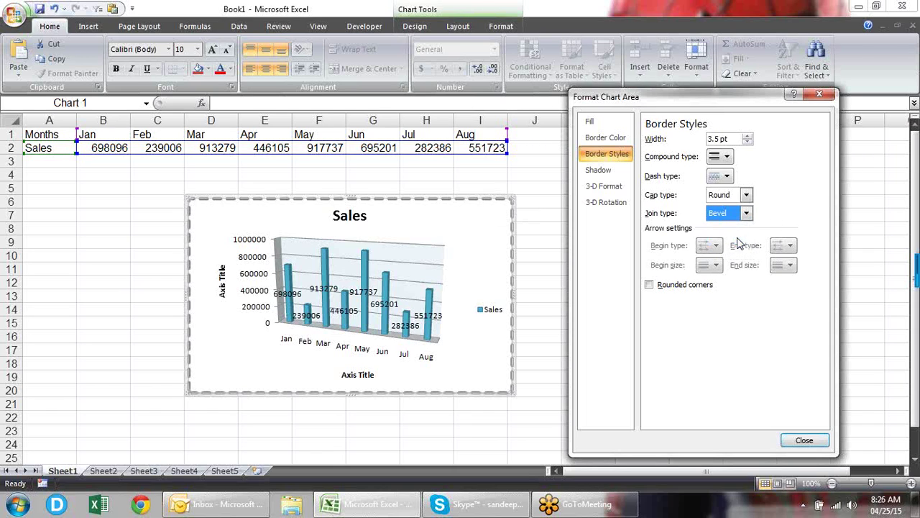
left_click(746, 215)
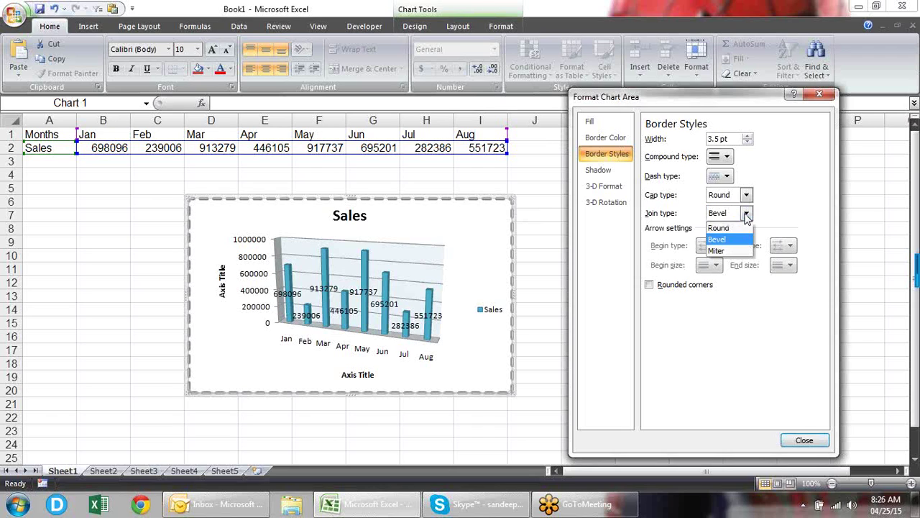
left_click(727, 228)
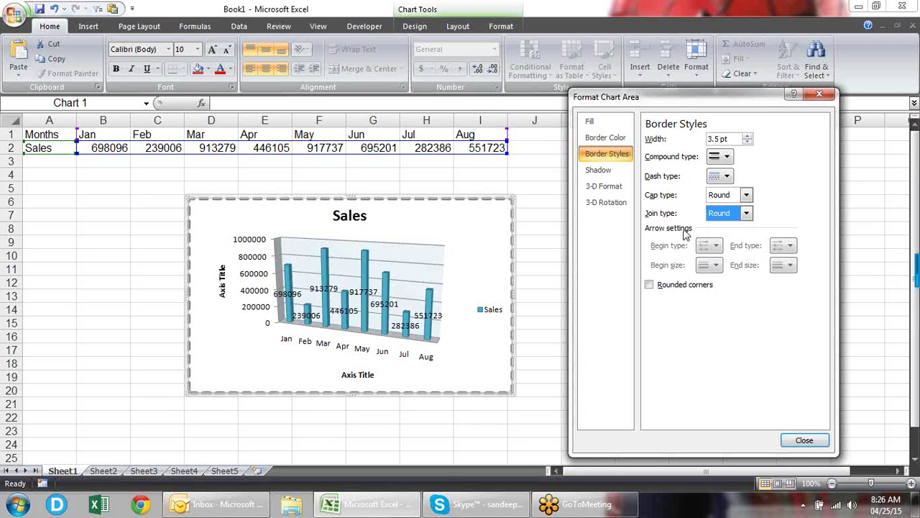
left_click(679, 285)
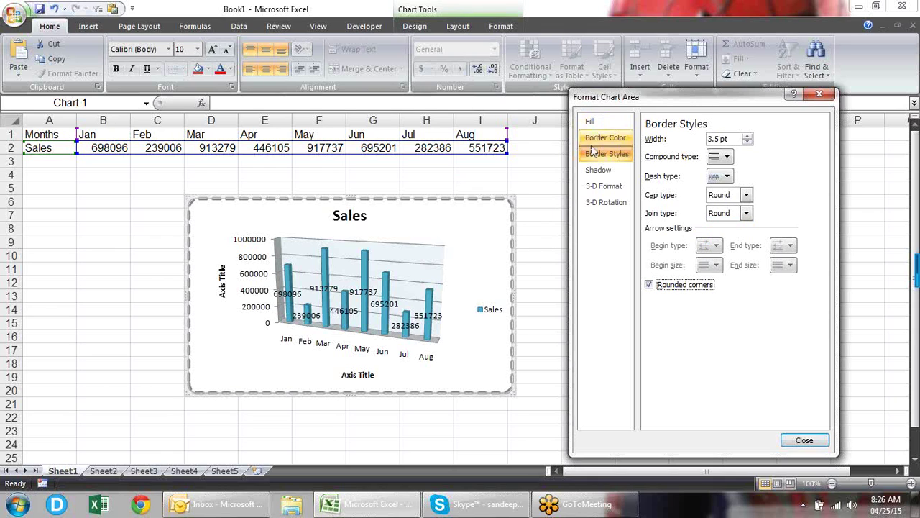
- Give the chart a yellow outer offset shadow enlarged to 116% size
left_click(597, 171)
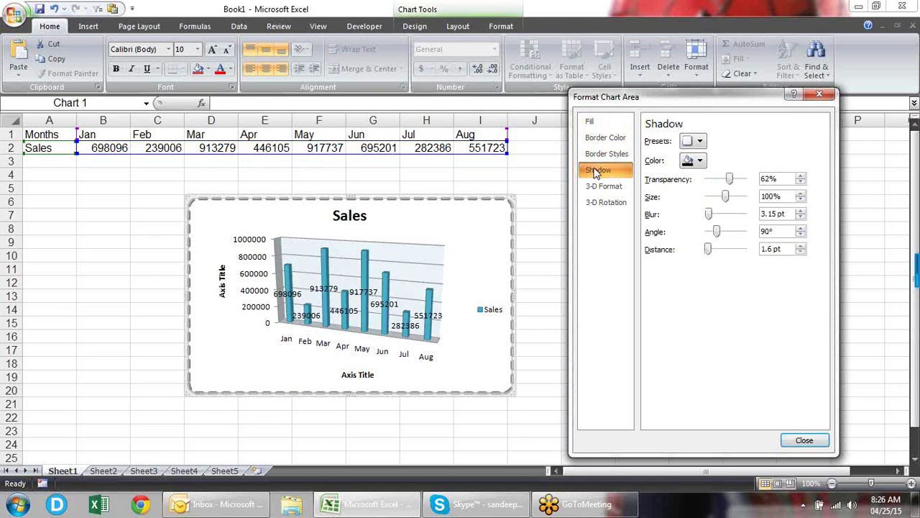
left_click(700, 141)
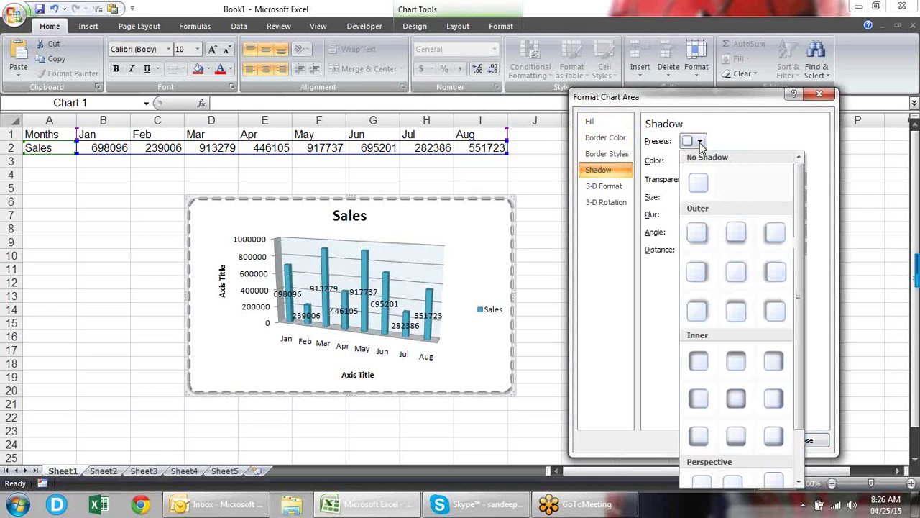
left_click(697, 272)
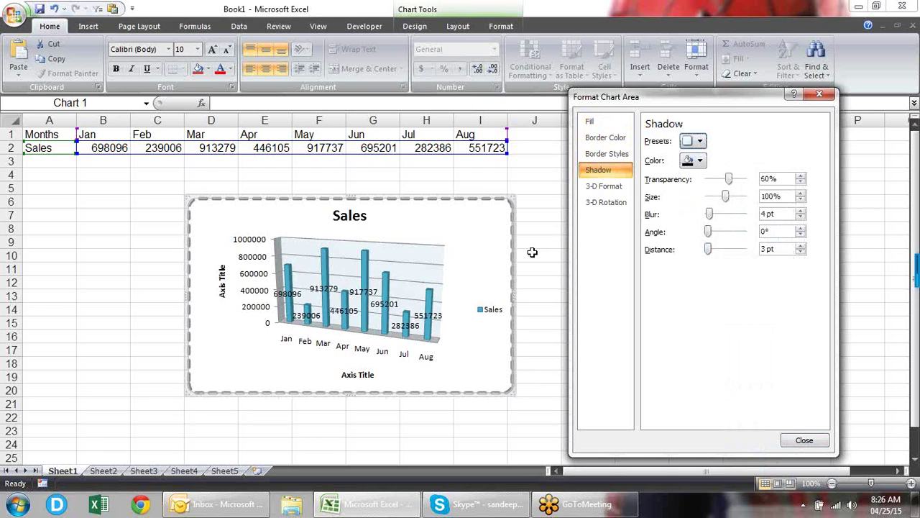
left_click_drag(726, 199, 729, 199)
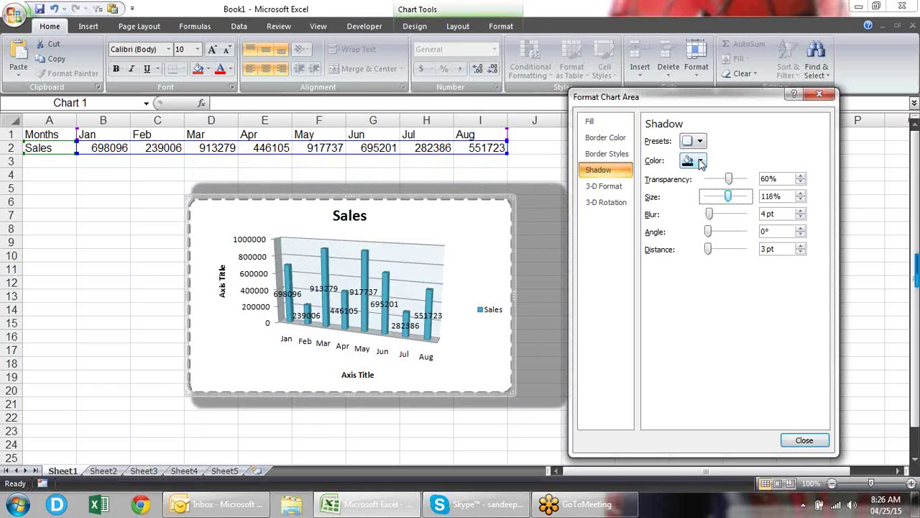
left_click(701, 161)
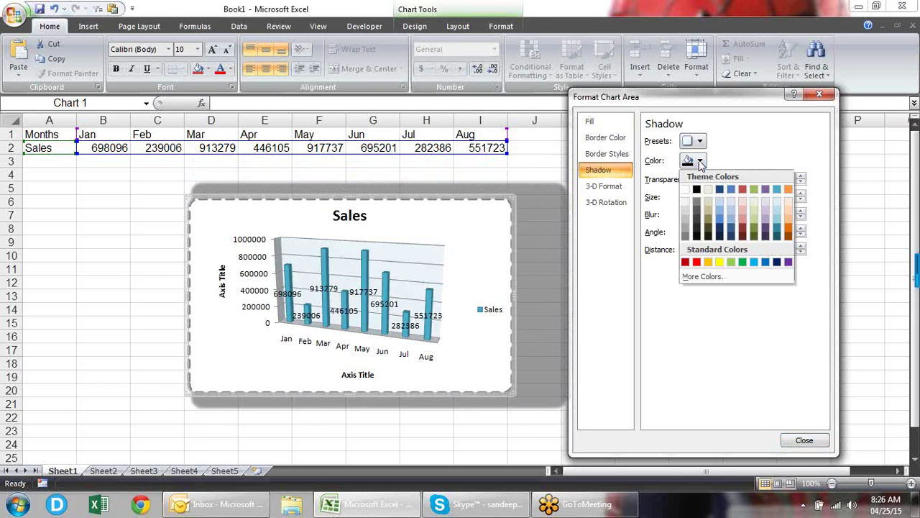
left_click(720, 262)
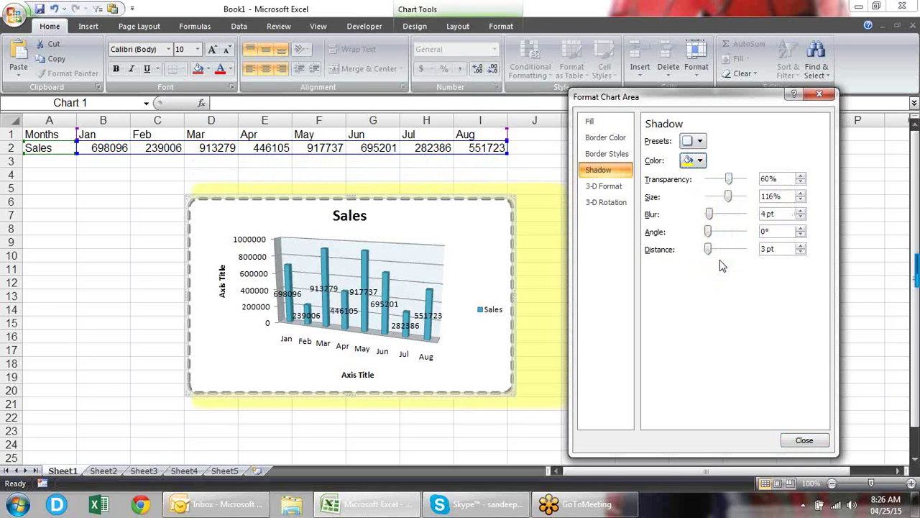
left_click(613, 188)
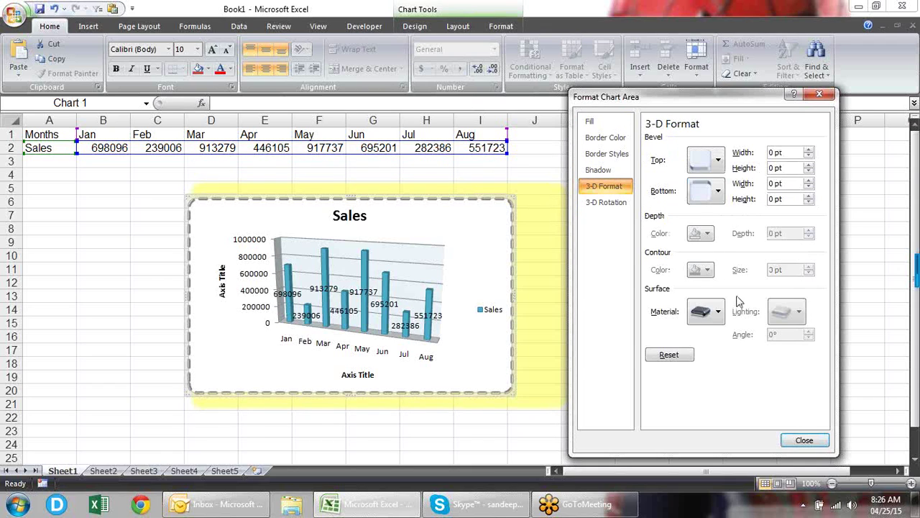
- Apply a top bevel preset of 6 pt width and 6 pt height to the chart area
left_click(719, 162)
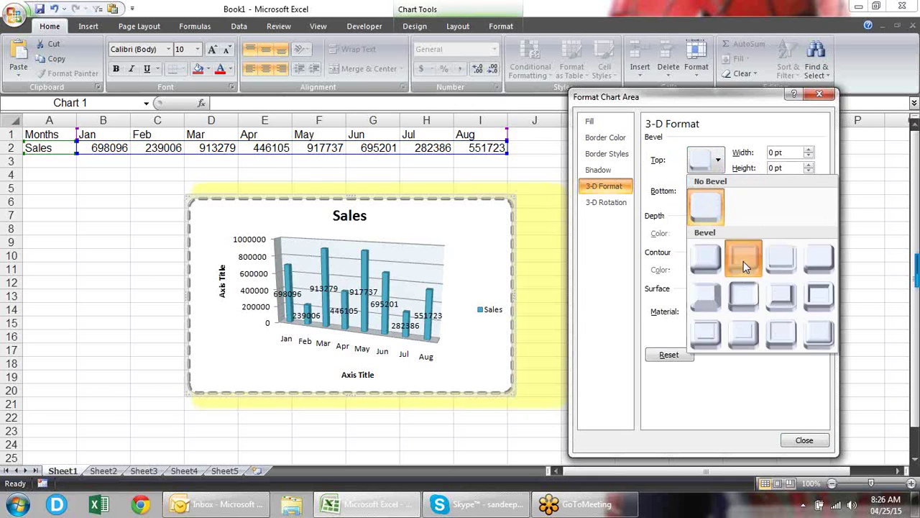
left_click(744, 261)
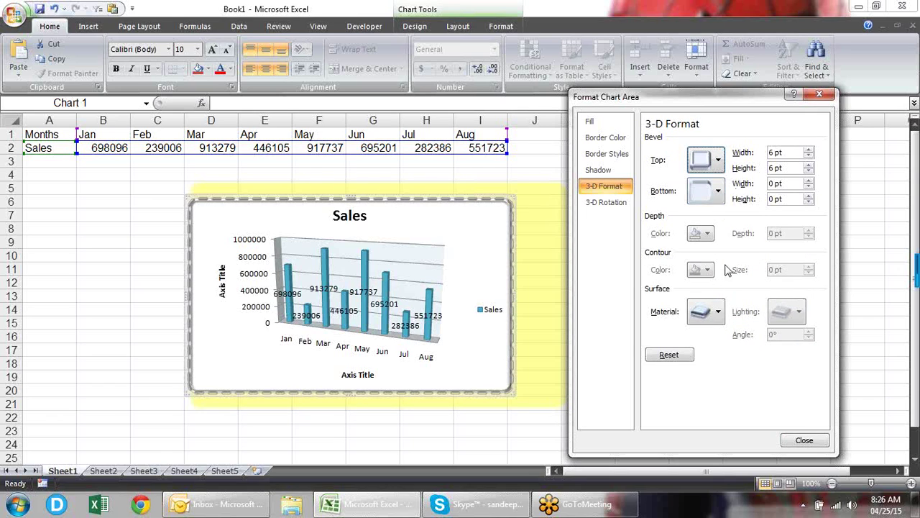
left_click(604, 205)
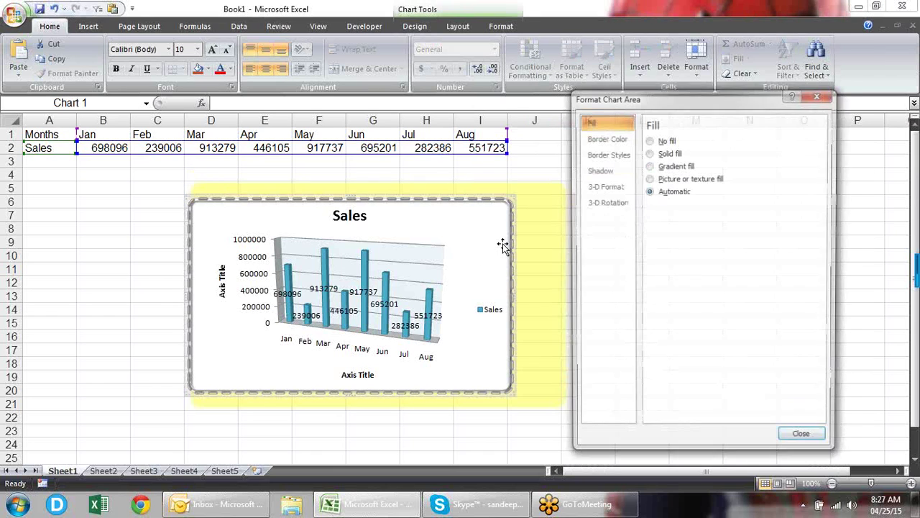
- Widen the 3-D perspective to 55°, then narrow it down to 0.1°
left_click(610, 204)
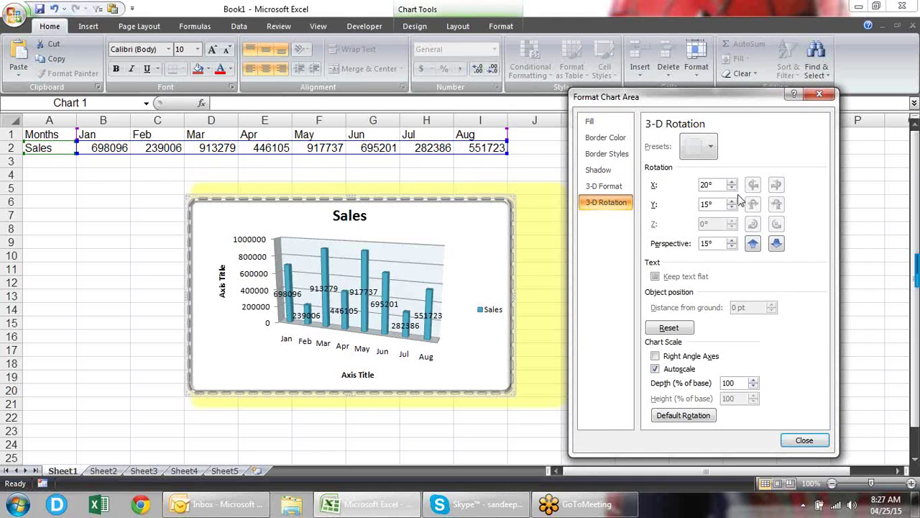
left_click(777, 245)
left_click(777, 244)
left_click(777, 245)
left_click(777, 244)
left_click(777, 244)
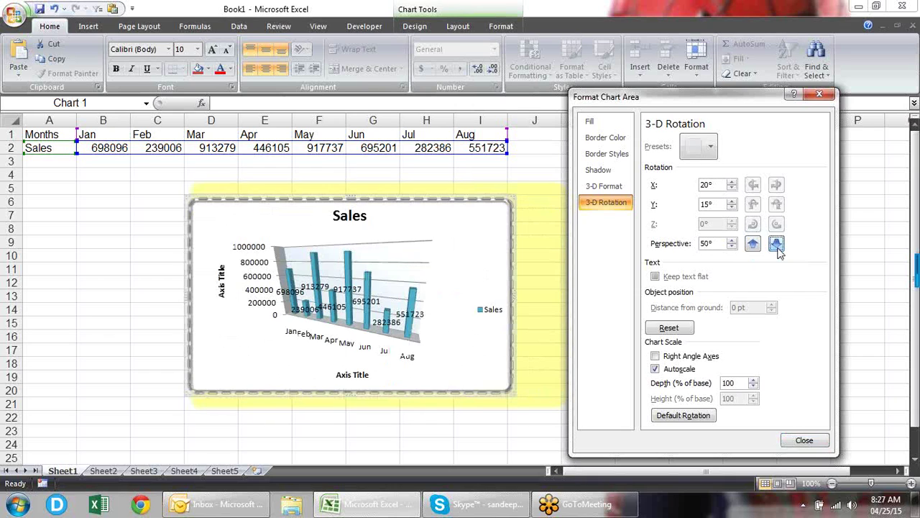
left_click(777, 245)
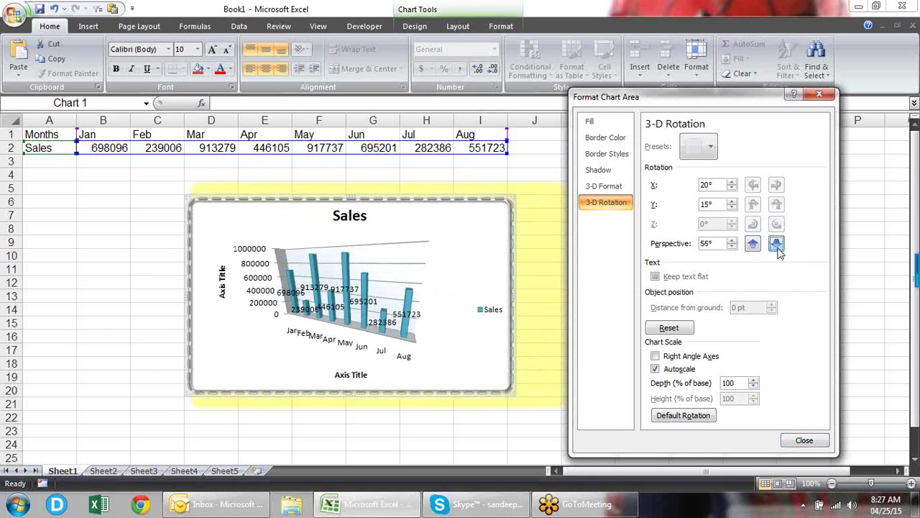
left_click(752, 245)
left_click(753, 245)
left_click(752, 245)
left_click(752, 244)
left_click(752, 244)
left_click(752, 244)
left_click(753, 244)
left_click(752, 245)
left_click(753, 244)
left_click(752, 244)
left_click(753, 245)
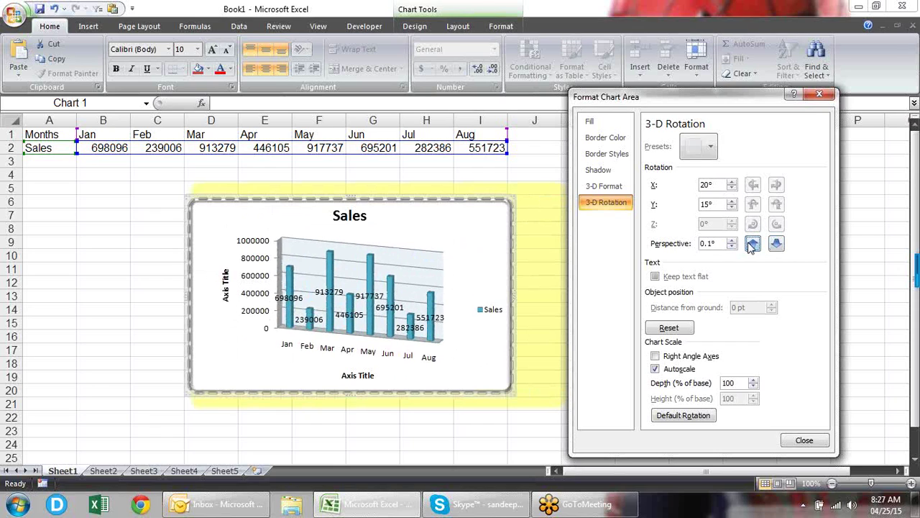
- Set the X and Y rotation to 45° and try resetting the 3-D rotation
left_click(656, 205)
type("45")
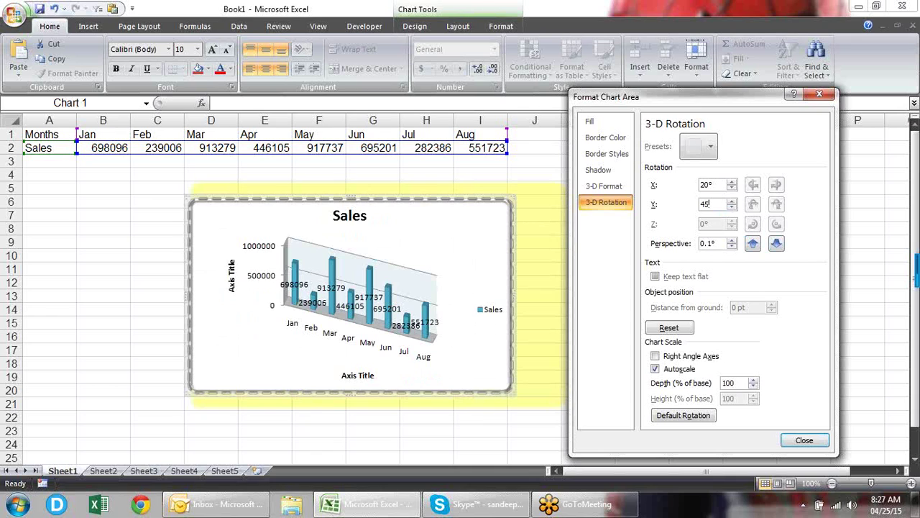
left_click(683, 189)
type("45")
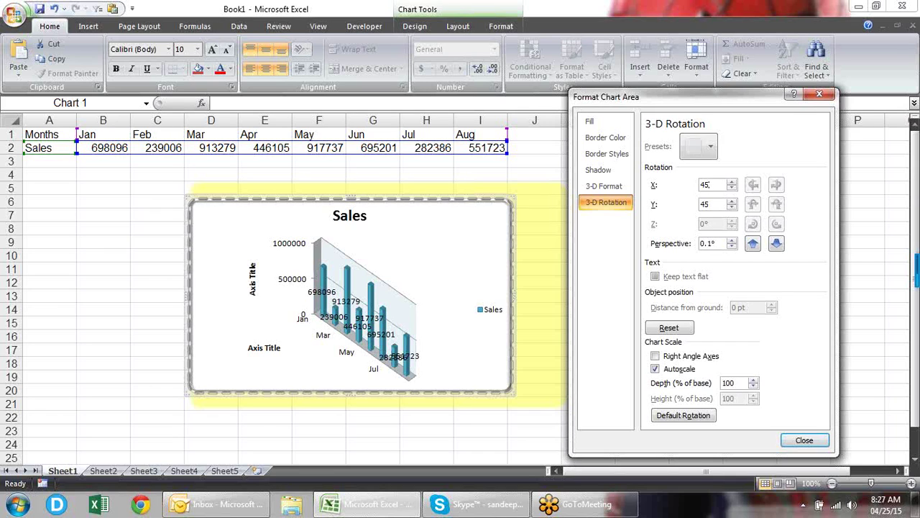
left_click(689, 328)
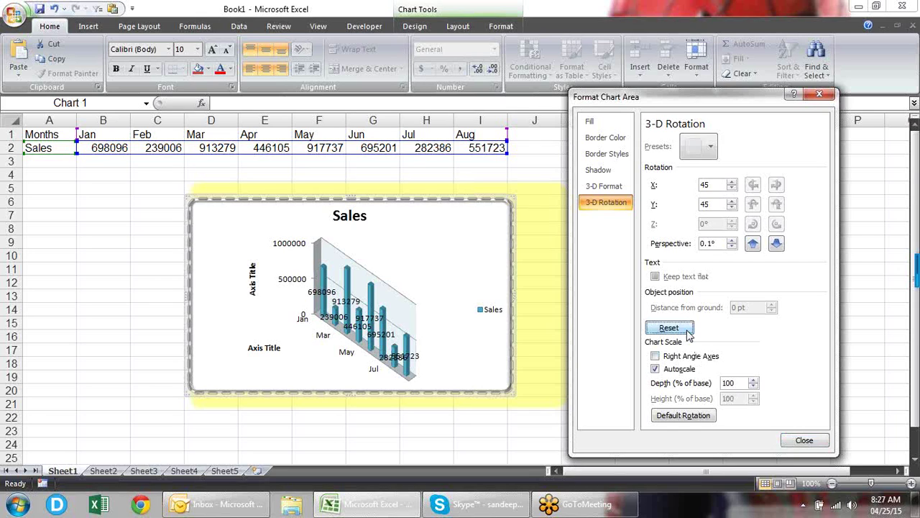
left_click(687, 333)
left_click(683, 335)
- Set the X rotation to 0° and the Y rotation to 0°
double_click(722, 185)
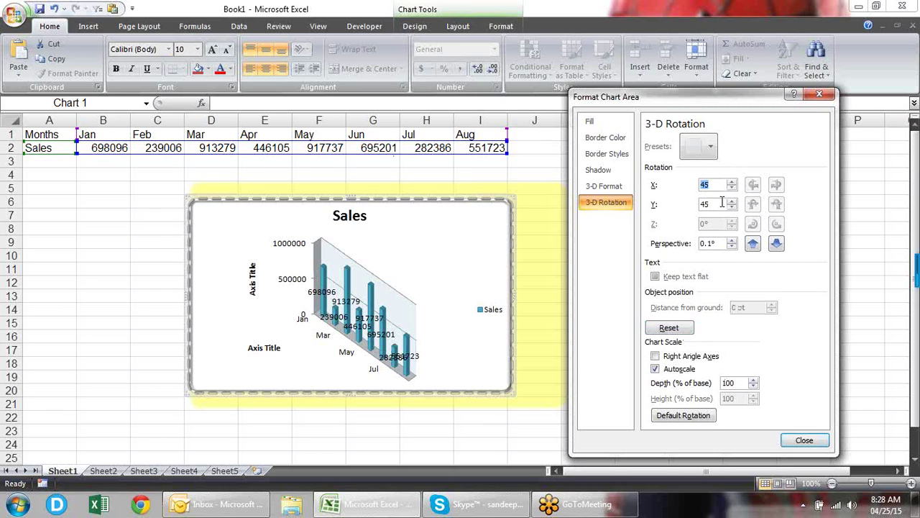
type("0")
key("Tab")
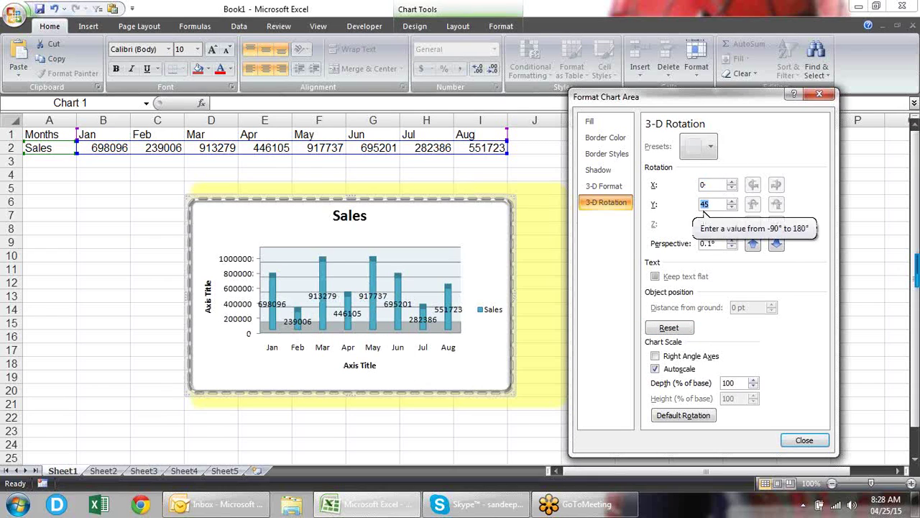
type("0")
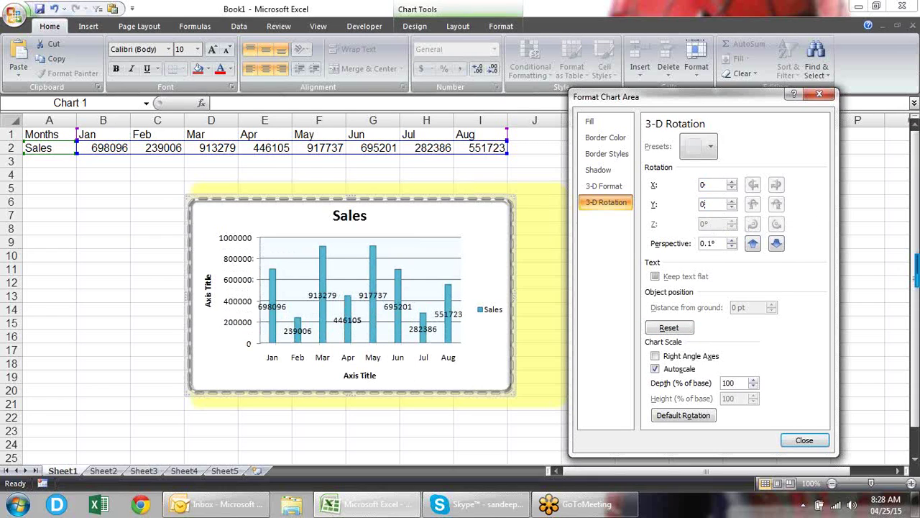
- Close the chart formatting pane and enter 20 as the Feb sales value in C2
left_click(813, 445)
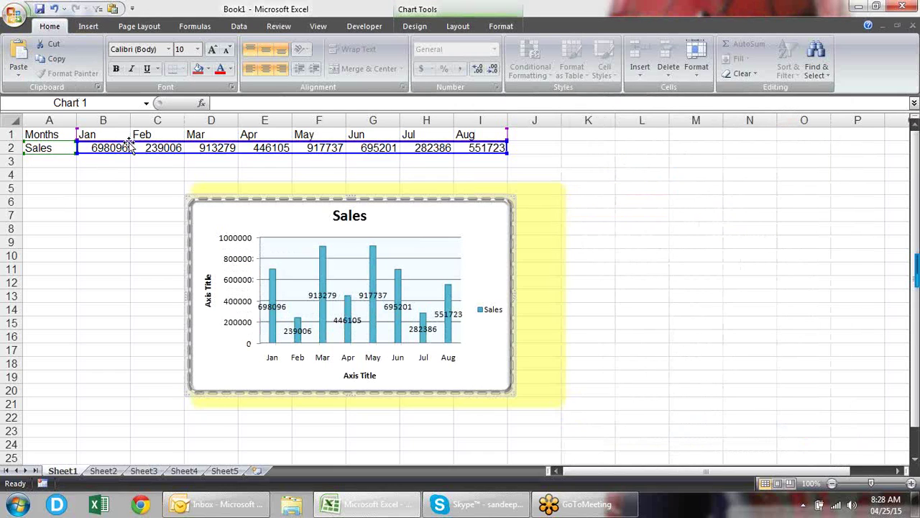
left_click(119, 171)
left_click(146, 142)
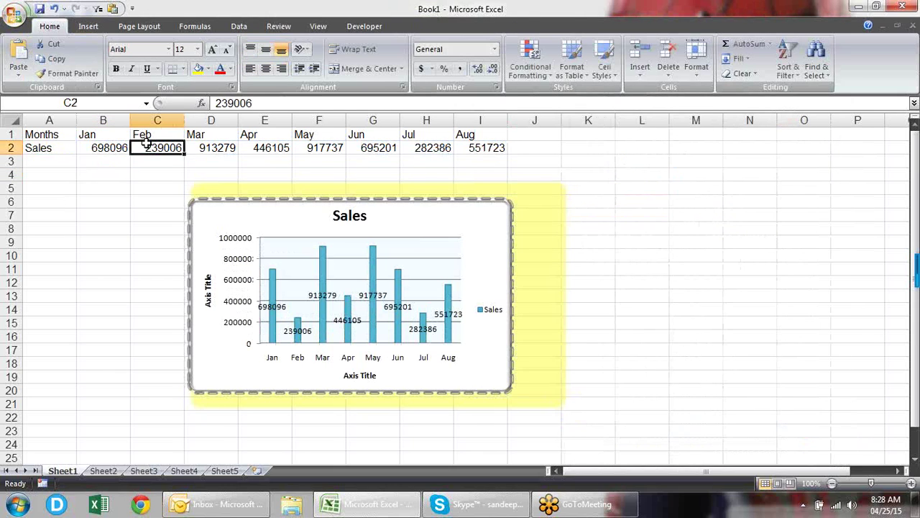
type("20")
key("Return")
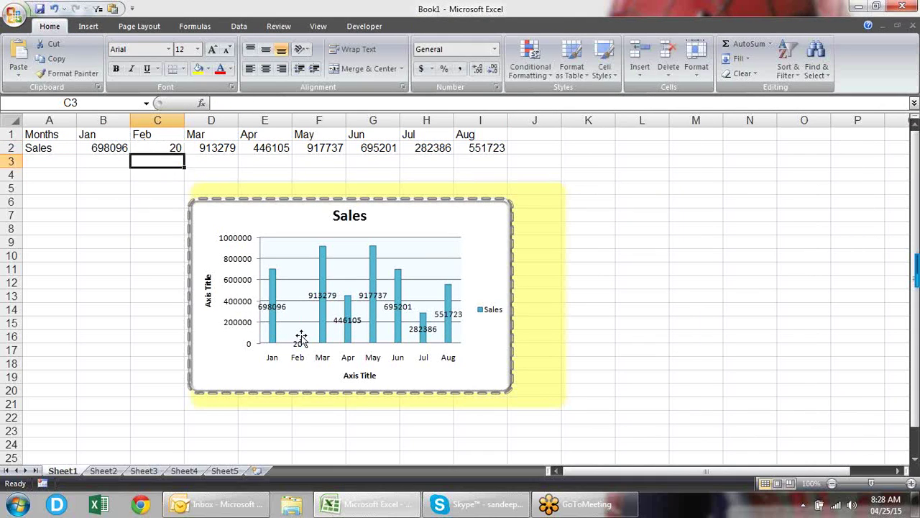
- Change C2 to 500, then 20000, then append a 0 to make it 200000
left_click(167, 146)
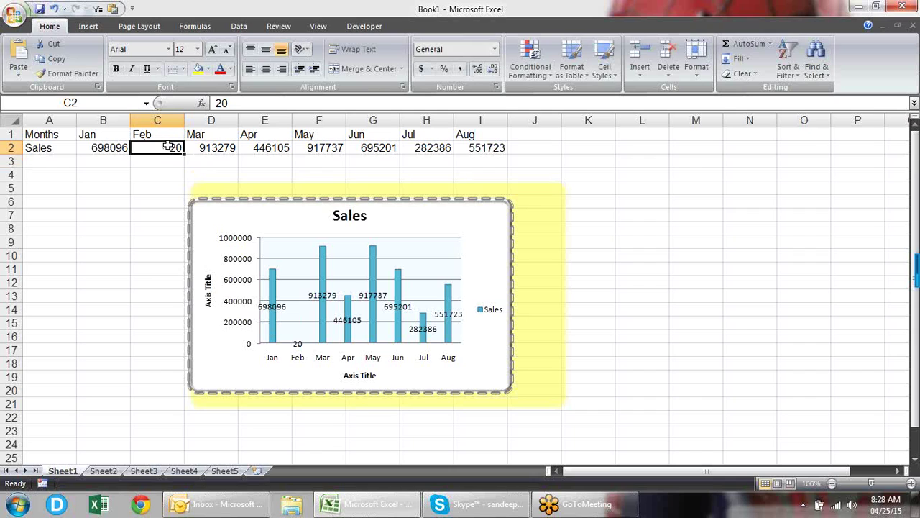
type("500")
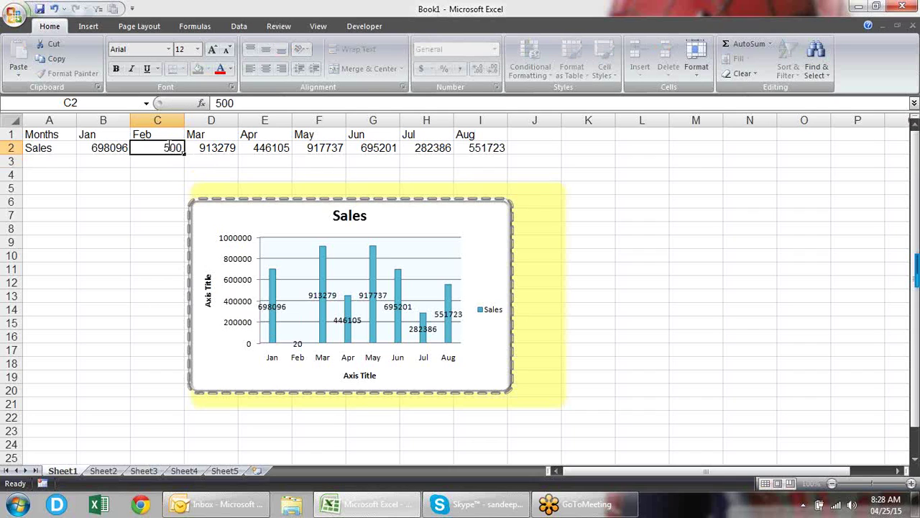
key("Return")
left_click(167, 146)
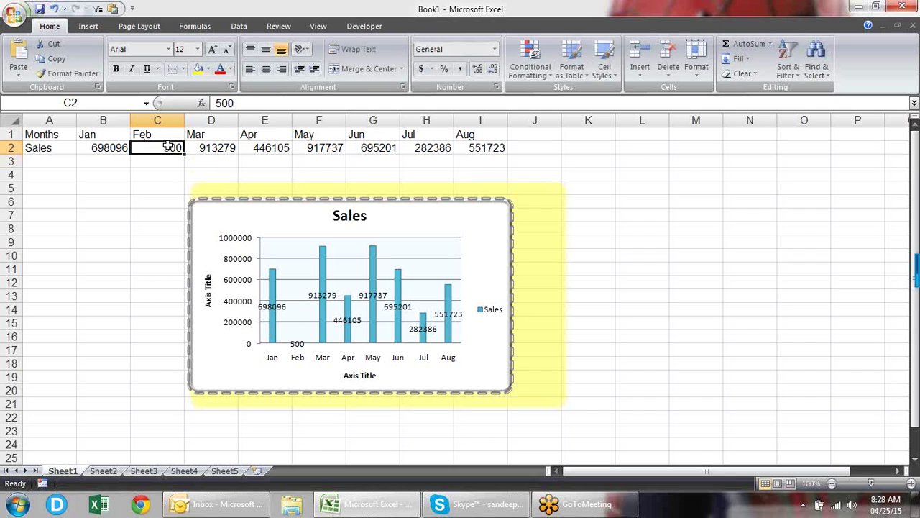
type("20000")
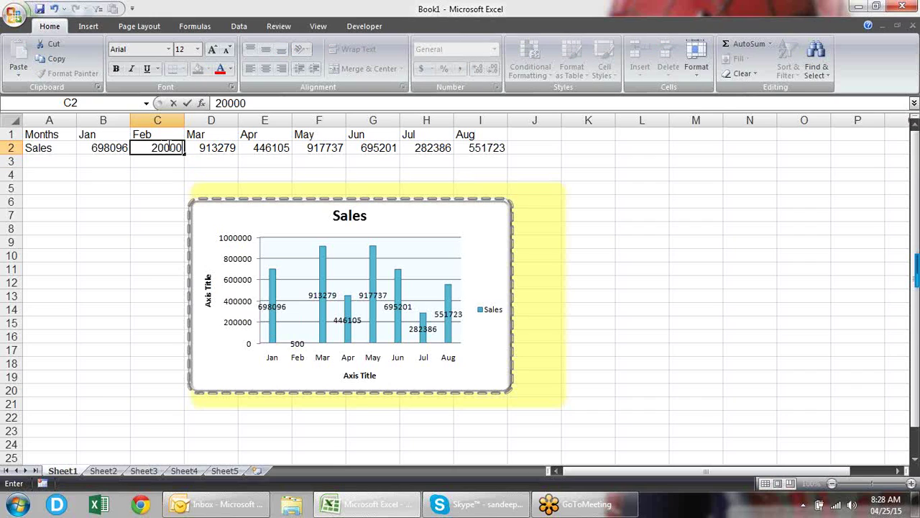
key("Return")
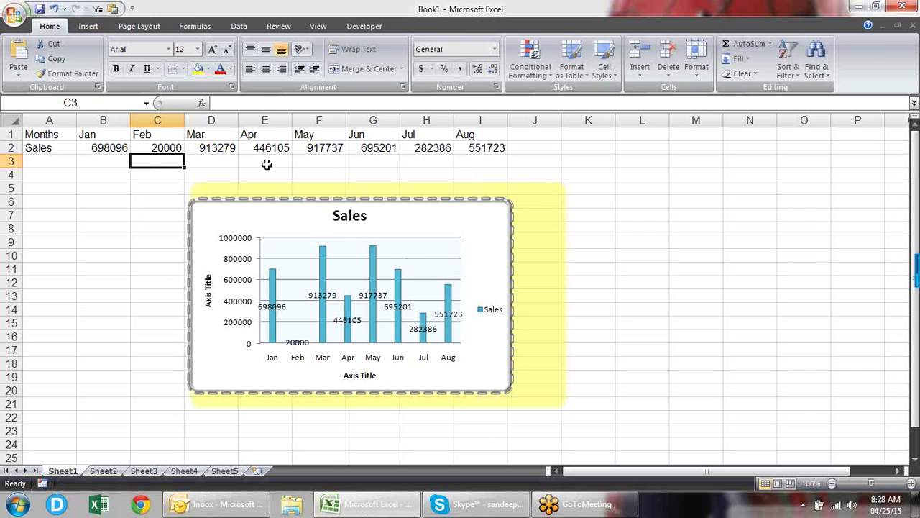
left_click(171, 147)
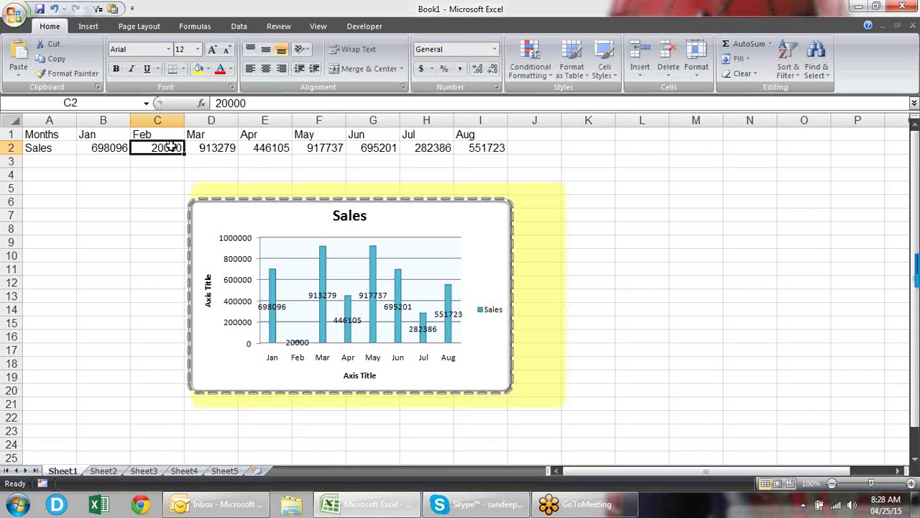
double_click(172, 146)
type("0")
key("Return")
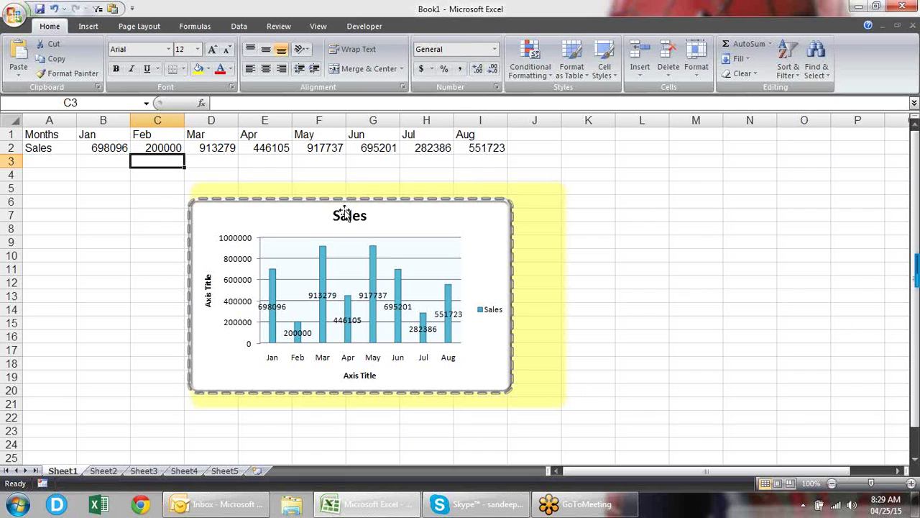
- Select the Sales chart's plot area and stretch it wider toward the legend
left_click(421, 217)
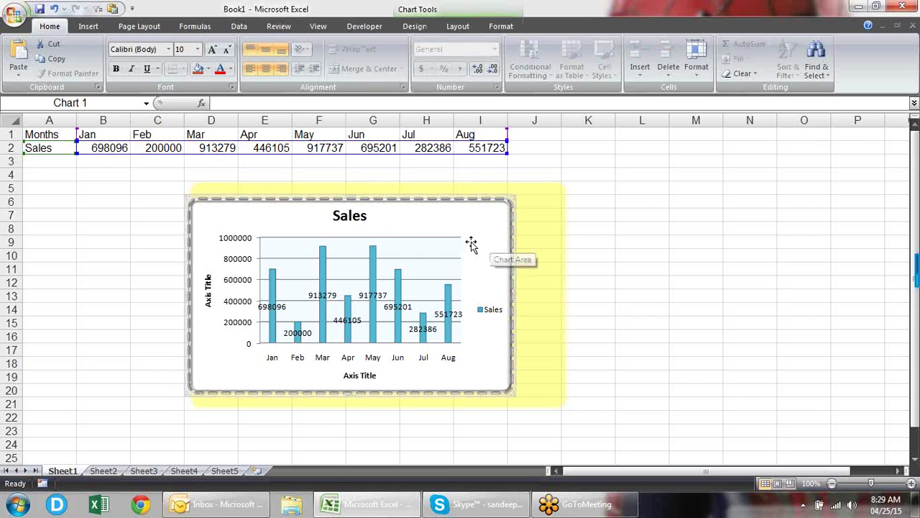
left_click(451, 238)
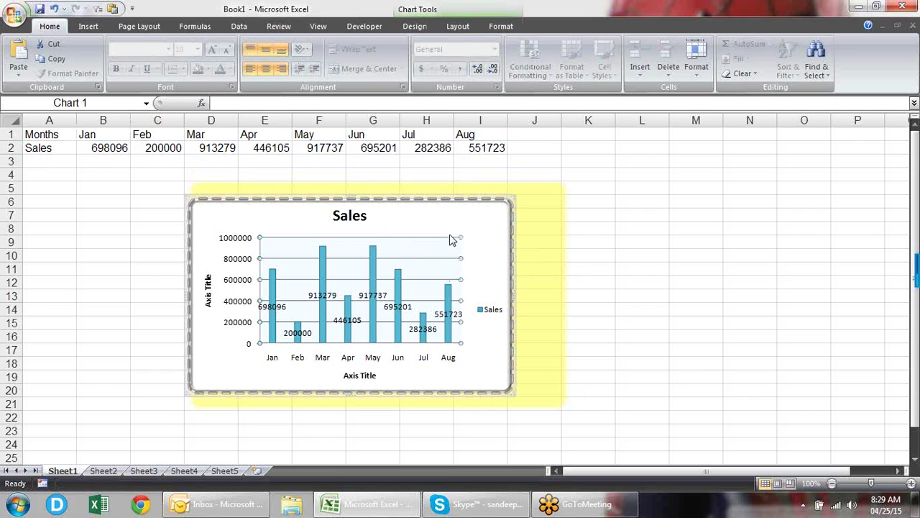
left_click(453, 248)
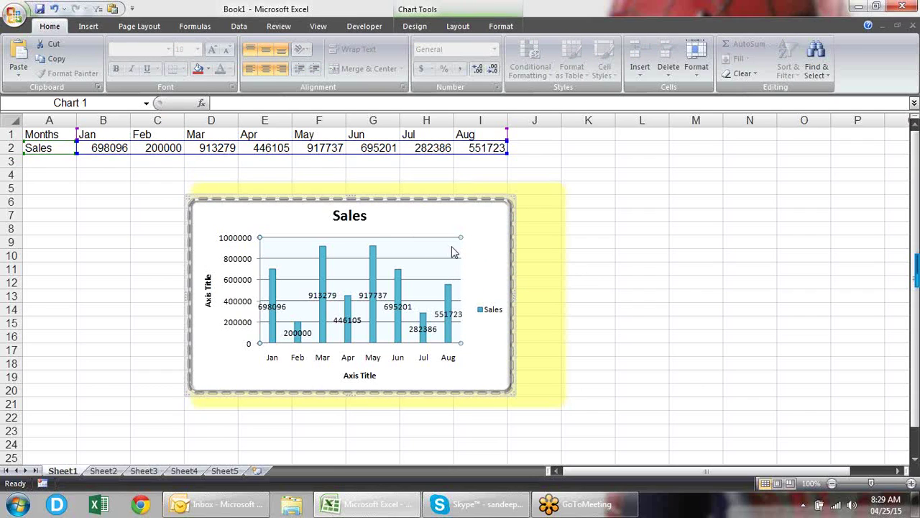
left_click(443, 257)
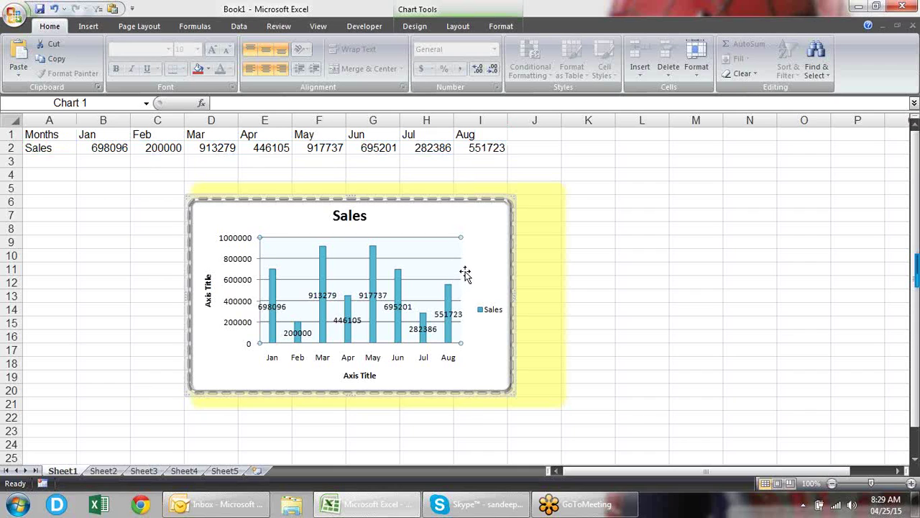
scroll(466, 273, "right", 1)
left_click(464, 270)
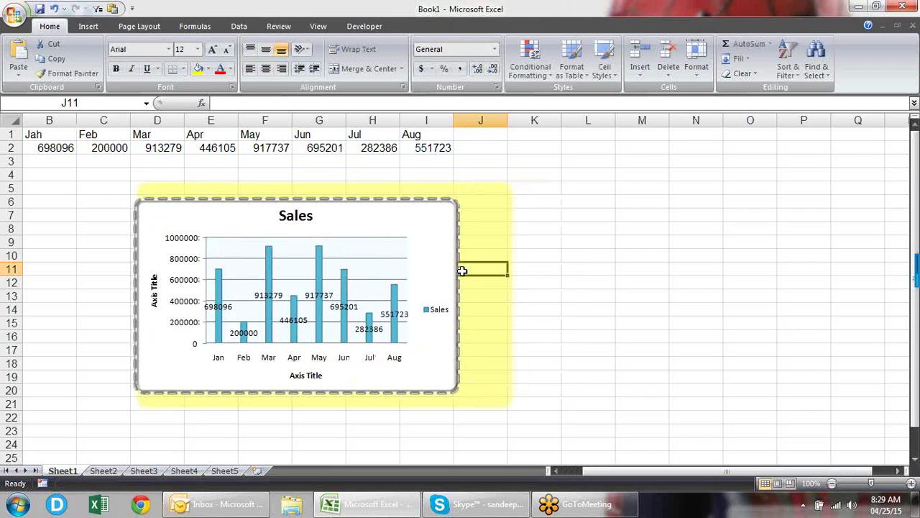
left_click(409, 271)
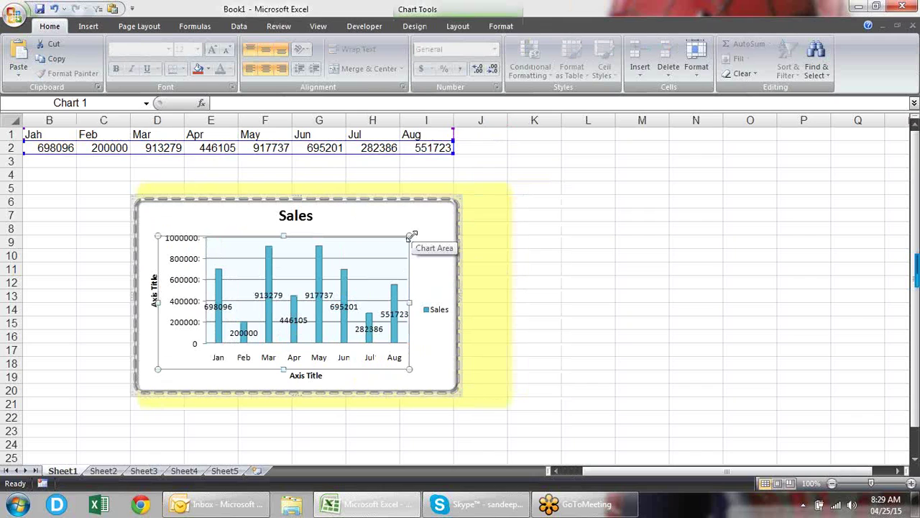
mouse_move(410, 236)
left_mouse_down()
mouse_move(361, 237)
mouse_move(417, 227)
left_mouse_up()
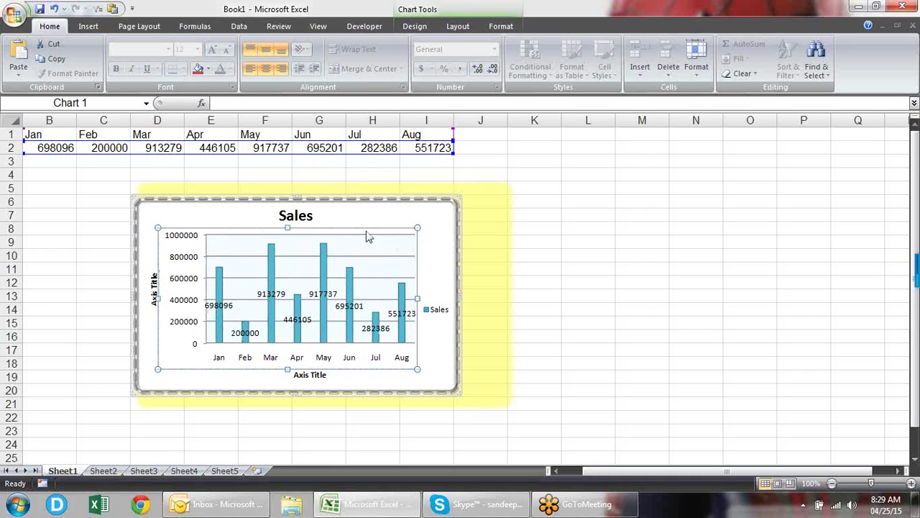
right_click(408, 232)
key("Escape")
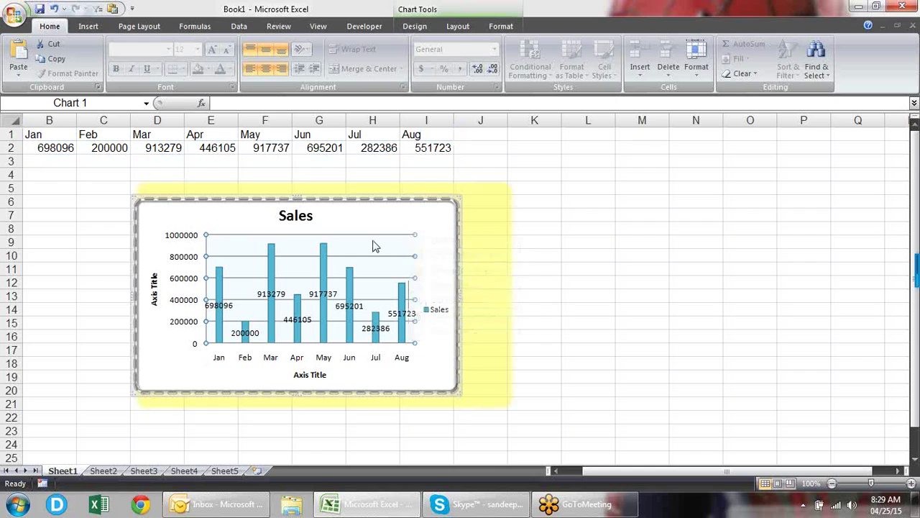
left_click(384, 228)
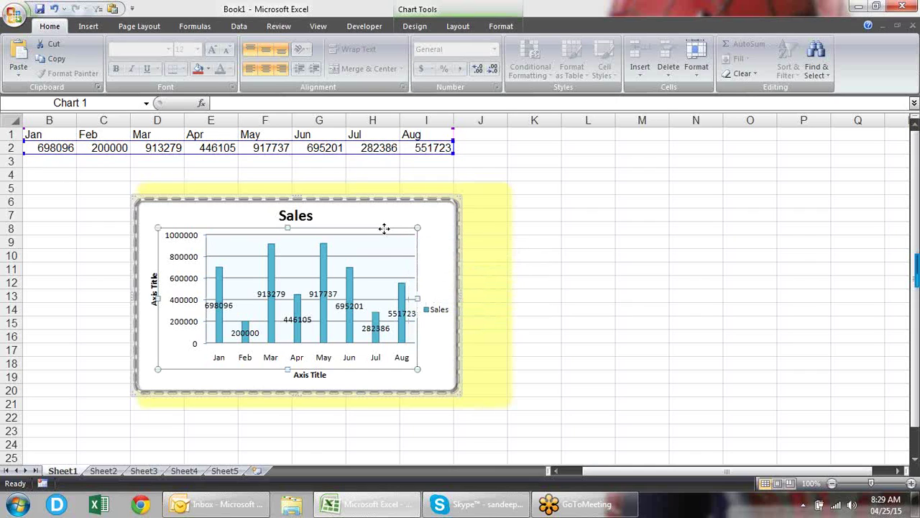
right_click(384, 228)
- Give the plot area a solid dark blue fill, then select the Sales columns series
left_click(446, 314)
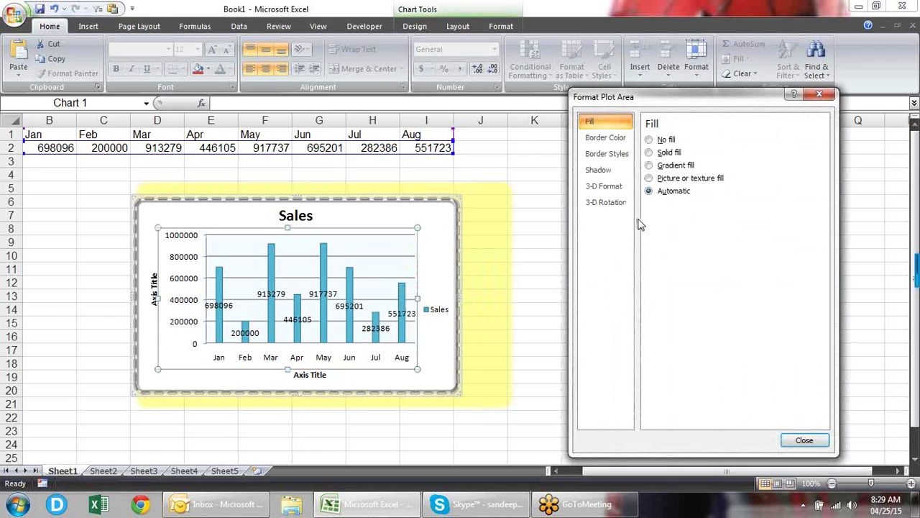
left_click(673, 154)
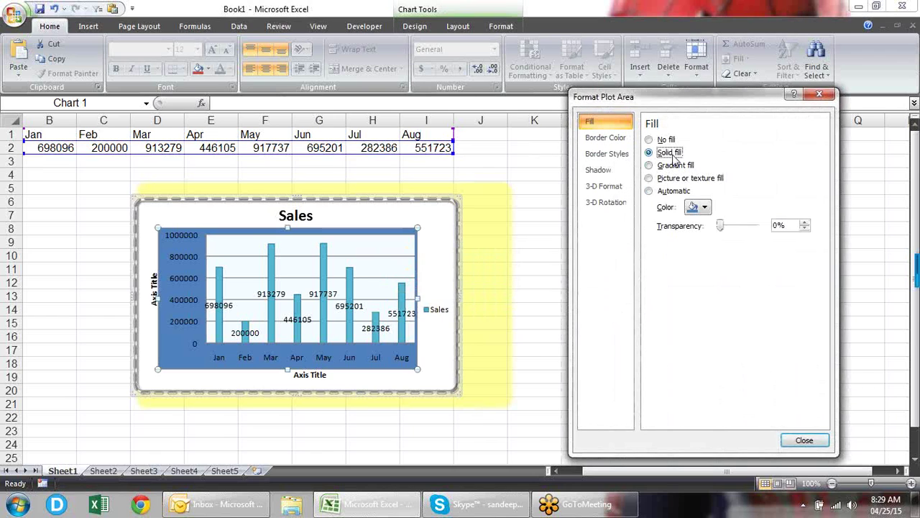
left_click(610, 138)
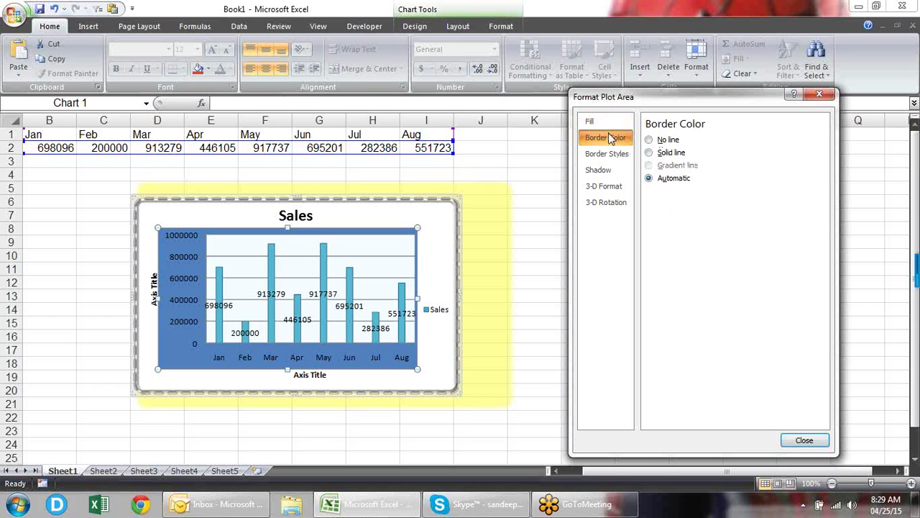
left_click(609, 154)
left_click(612, 174)
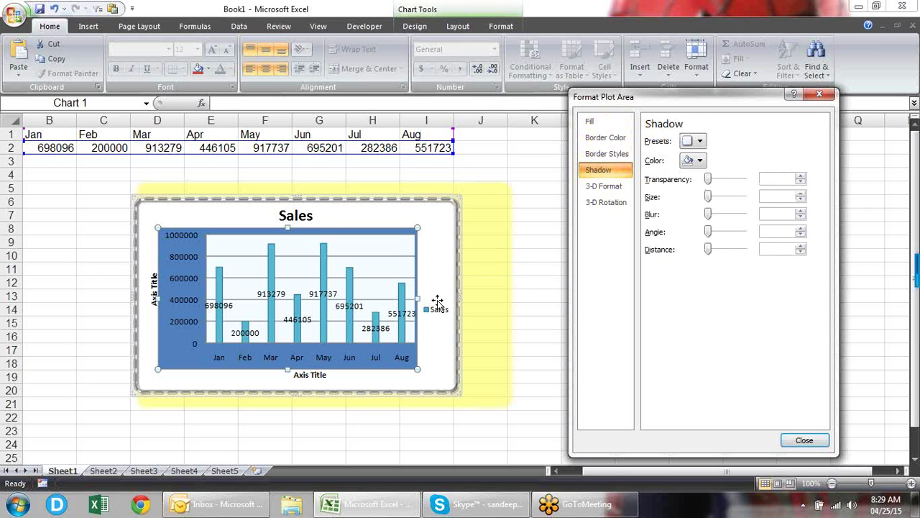
left_click(351, 302)
left_click(352, 281)
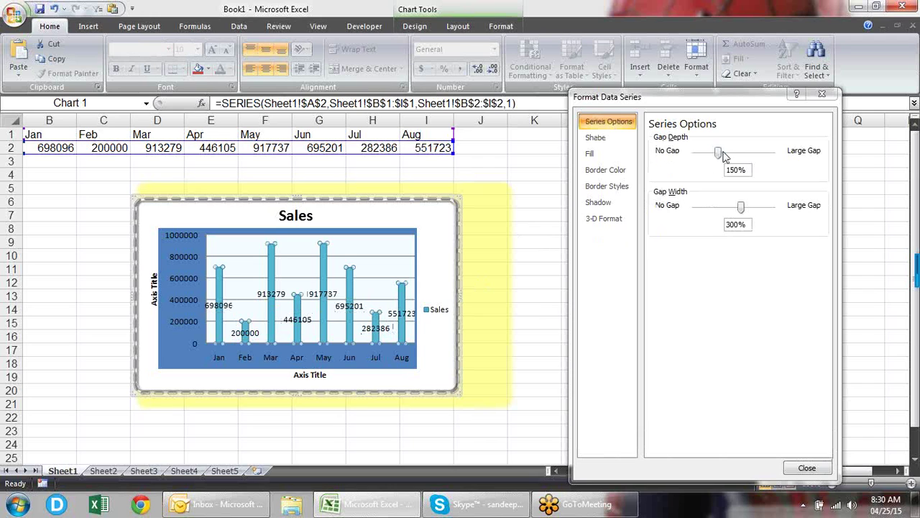
- Set the Sales columns' gap depth to 0% and gap width to 39%, then click cell F3
mouse_move(719, 155)
left_mouse_down()
mouse_move(736, 155)
mouse_move(726, 155)
left_mouse_up()
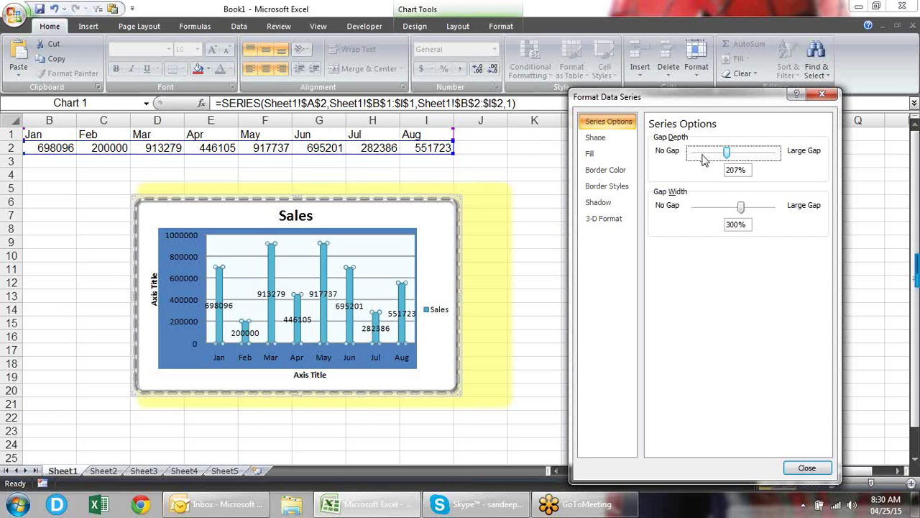
left_click_drag(729, 154, 667, 164)
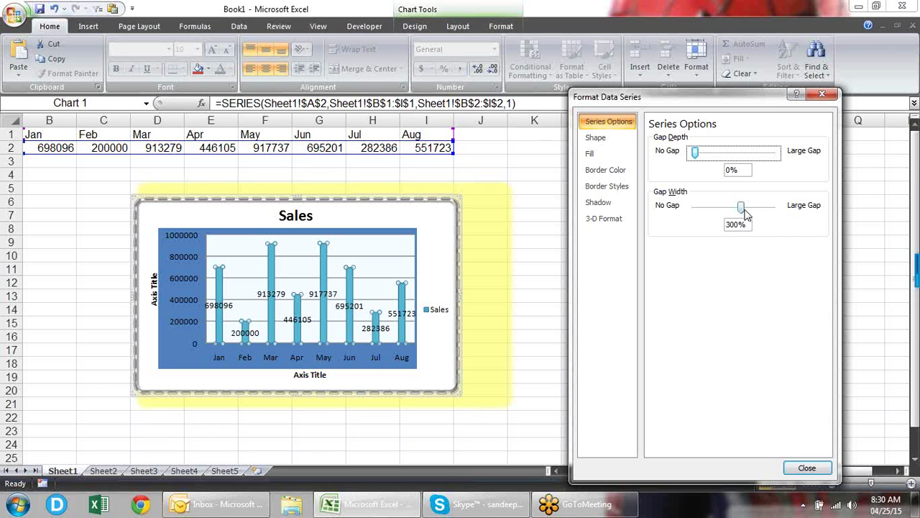
left_click_drag(741, 208, 708, 214)
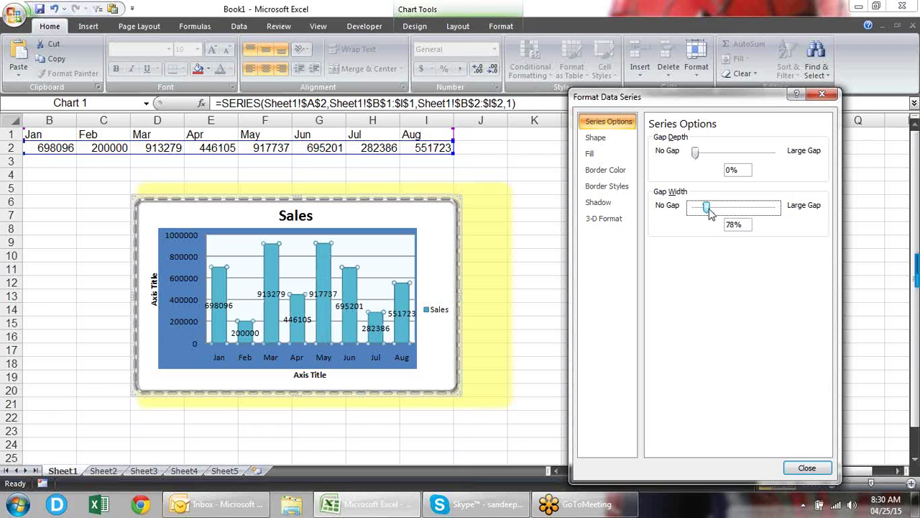
left_click_drag(707, 207, 700, 208)
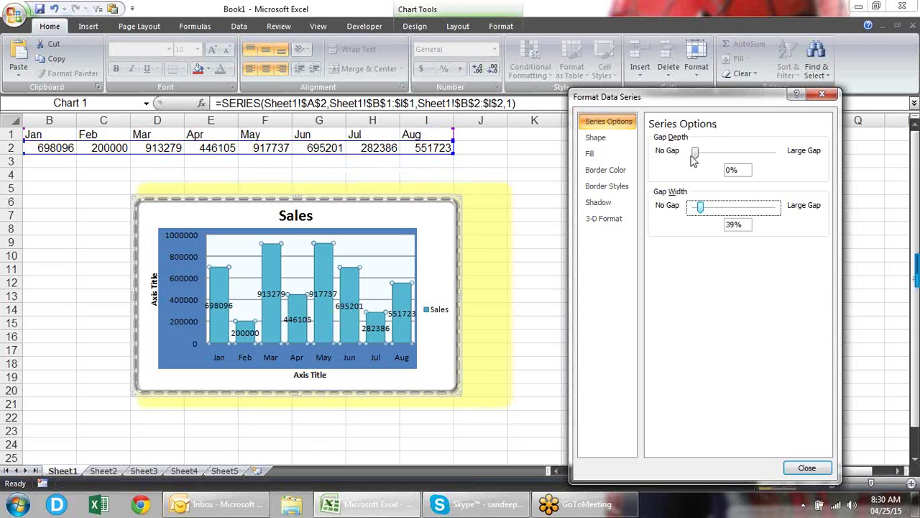
left_click(260, 165)
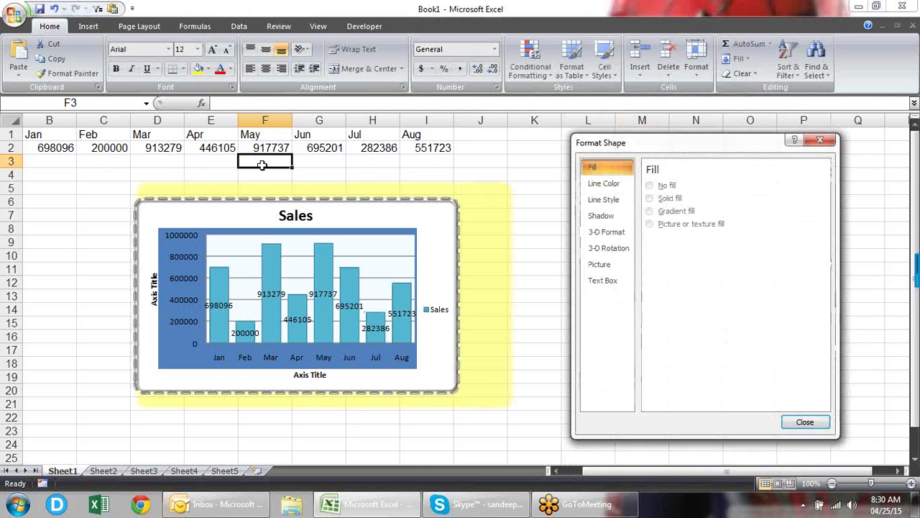
- Label cell A3 'target'
left_click(47, 161)
key("Left")
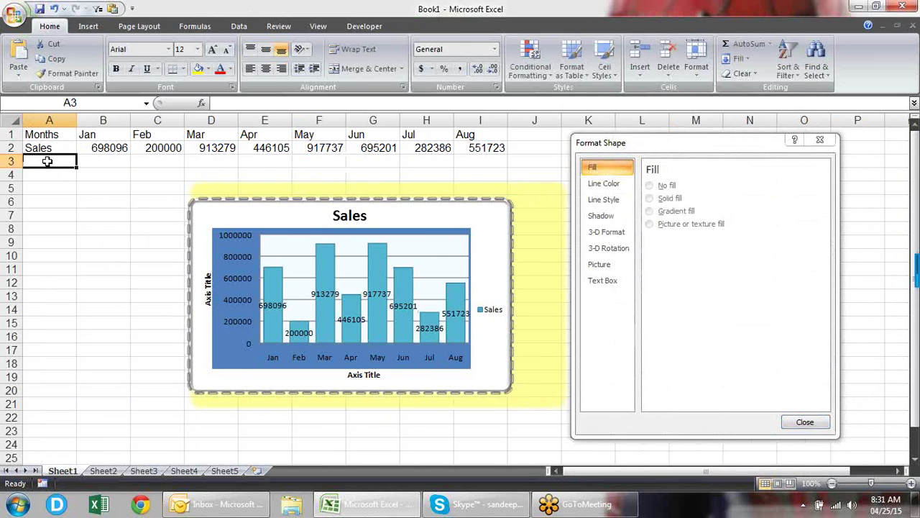
type("sa")
key("BackSpace")
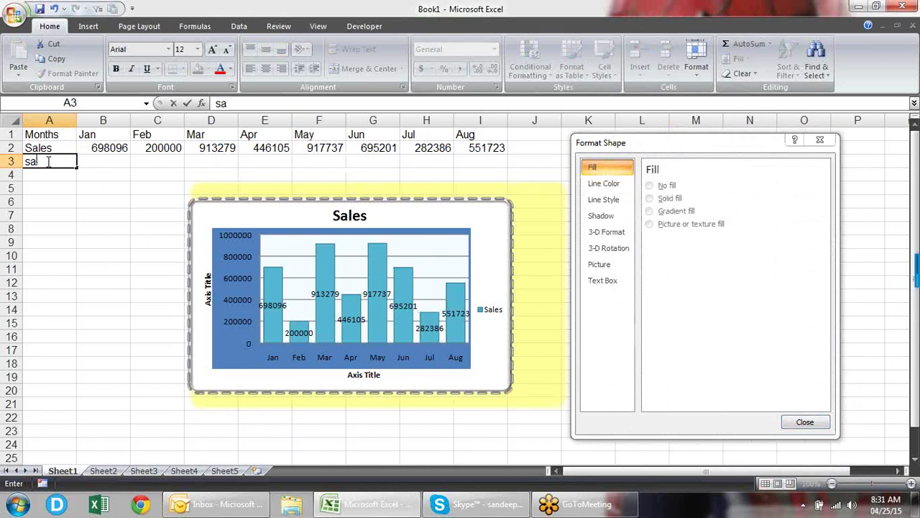
type("gw")
key("BackSpace")
key("BackSpace")
key("Tab")
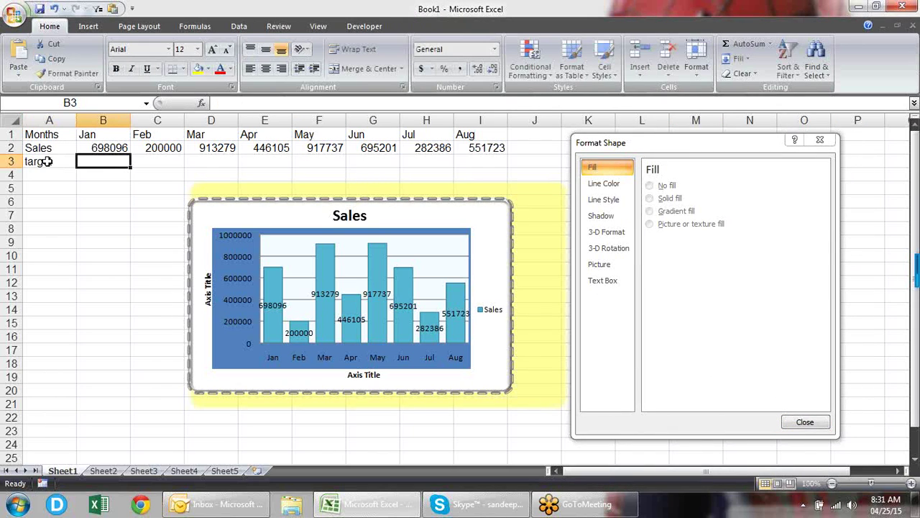
- Fill B3:I3 down with the Sales figures, 698096 through 551723
key("shift+Right")
key("shift+Right")
key("shift+Right")
key("shift+Right")
key("shift+Right")
key("shift+Right")
key("shift+Right")
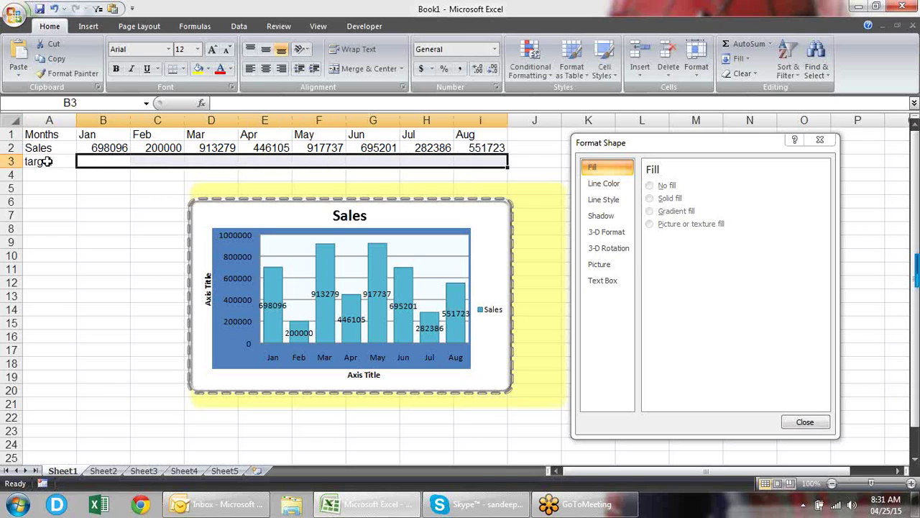
key("ctrl+d")
key("Down")
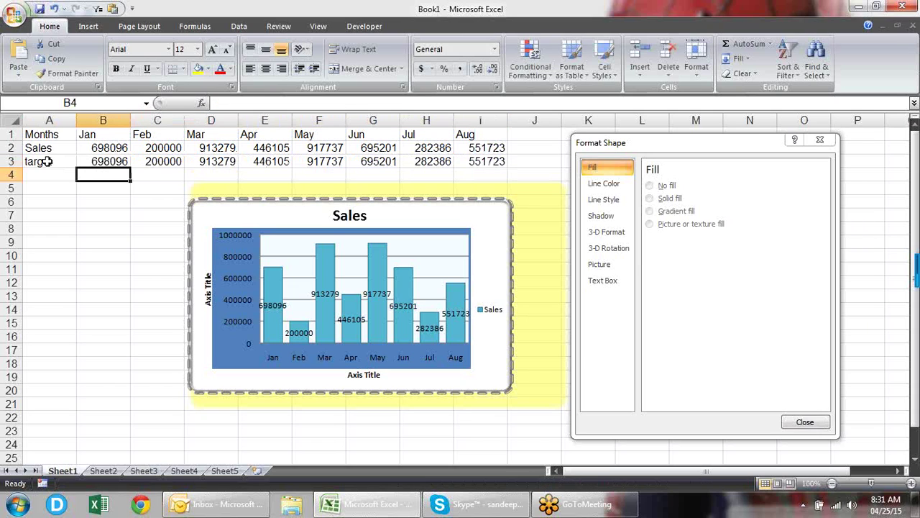
left_click(214, 146)
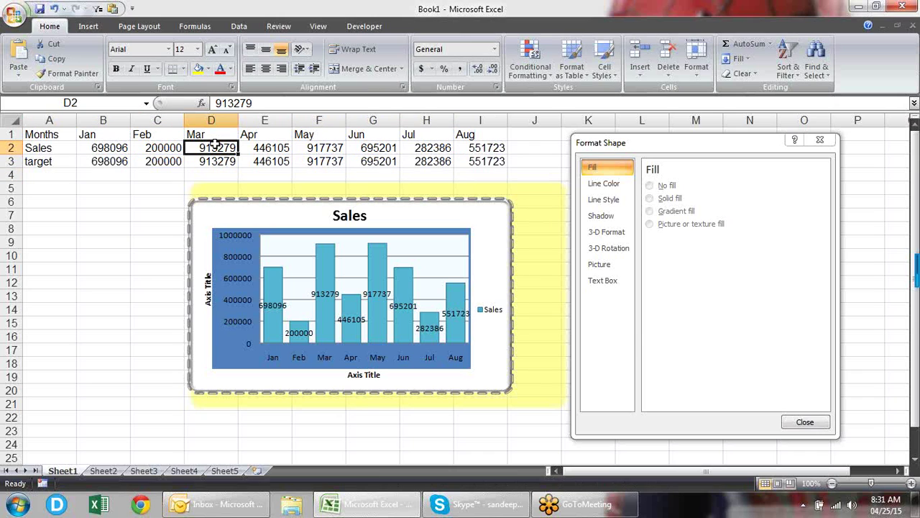
left_click(375, 256)
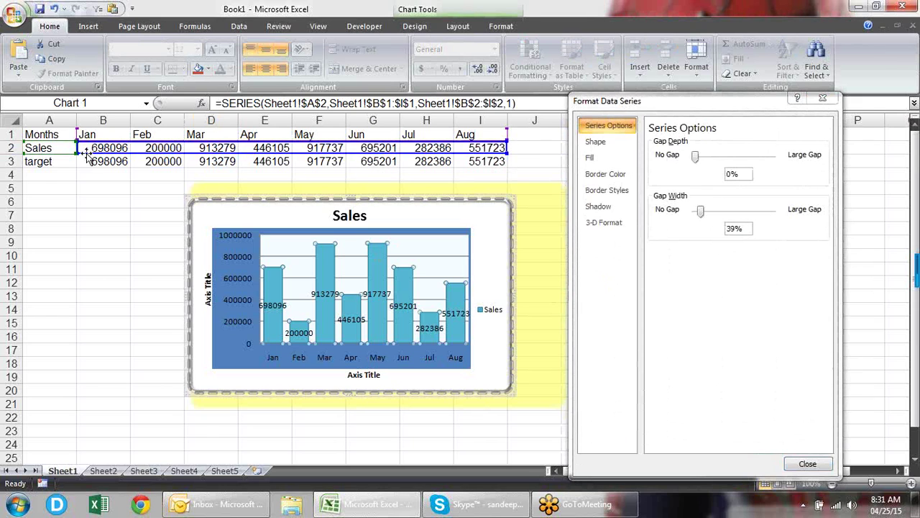
- Delete the old single-series Sales chart and select the data range A1:I3
left_click_drag(75, 156, 75, 169)
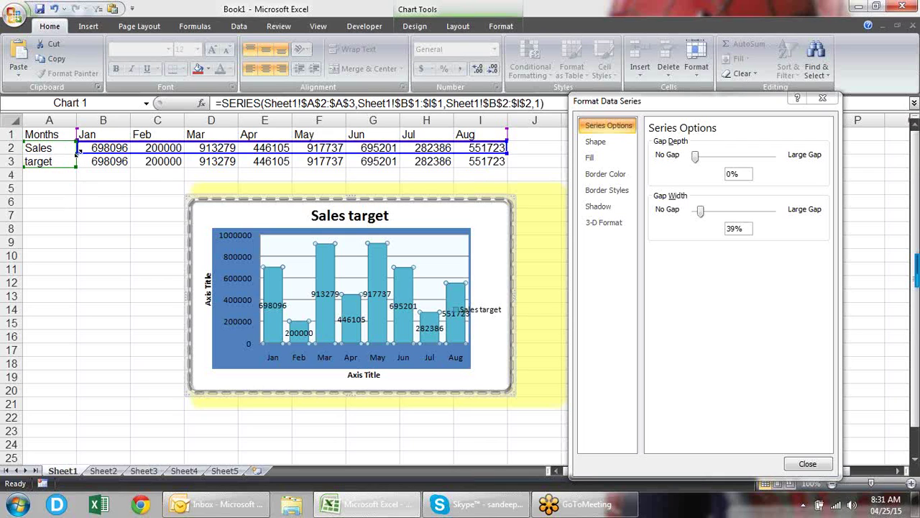
left_click(196, 203)
key("Delete")
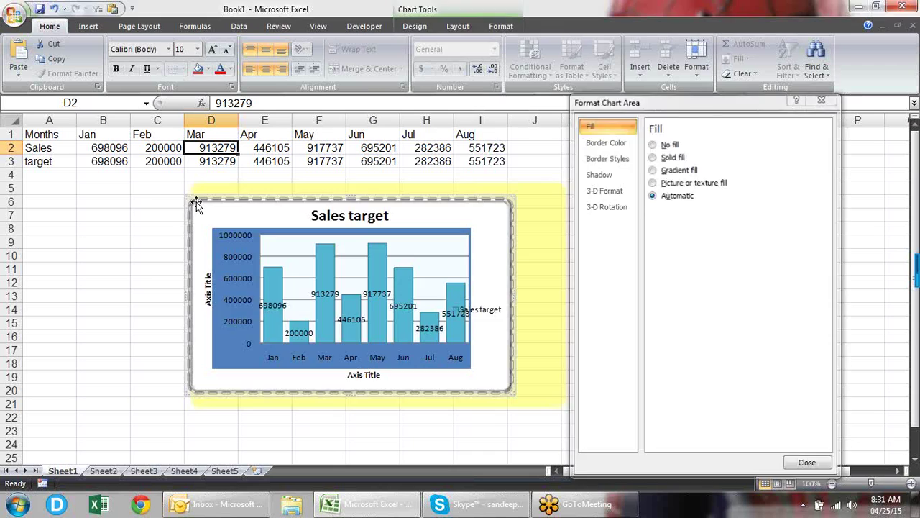
left_click_drag(26, 137, 481, 162)
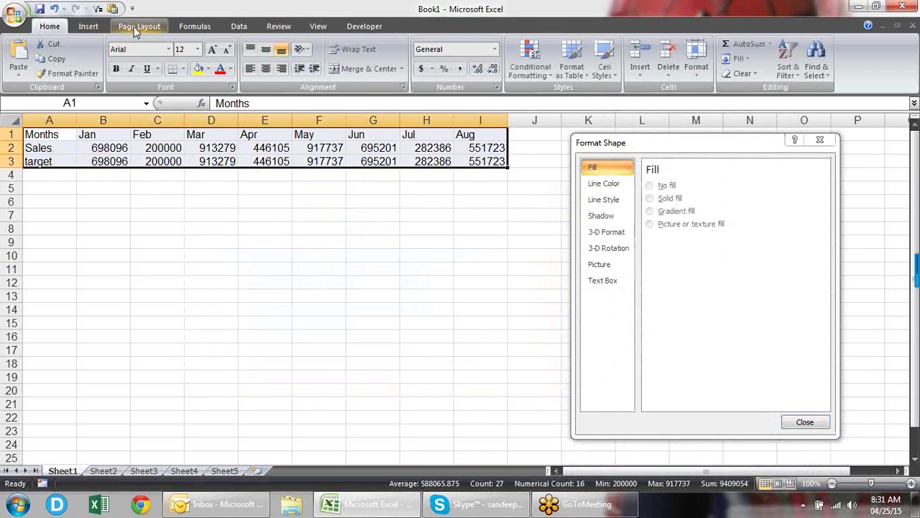
- Insert a 2-D clustered column chart of Sales and target and move it under the data
left_click(88, 26)
left_click(222, 61)
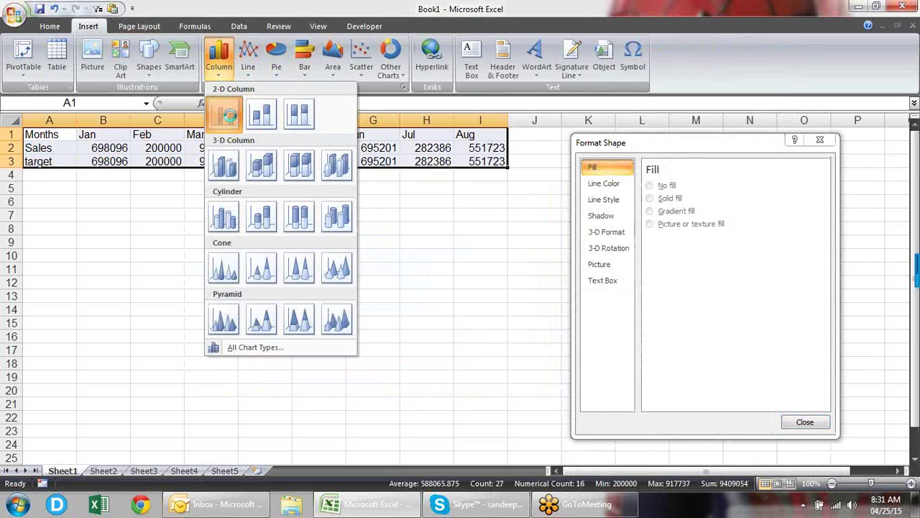
left_click(223, 115)
left_click_drag(389, 208, 214, 202)
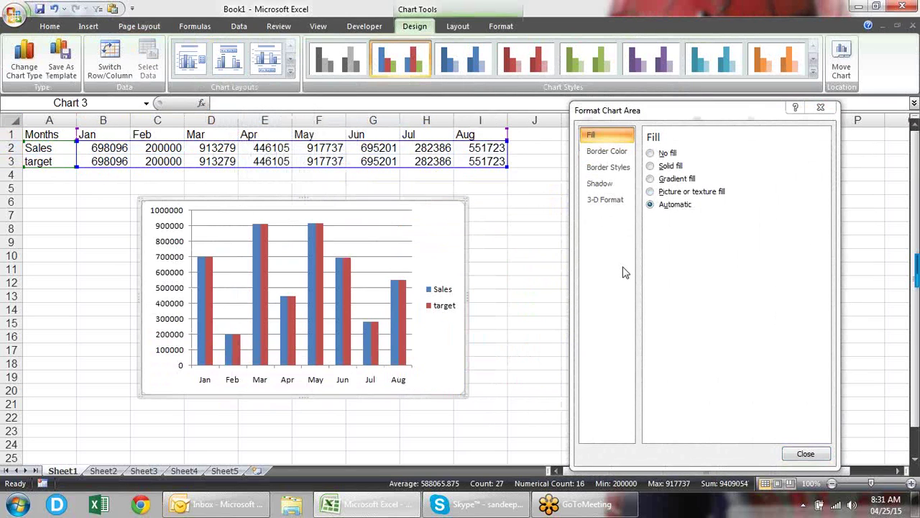
left_click(386, 257)
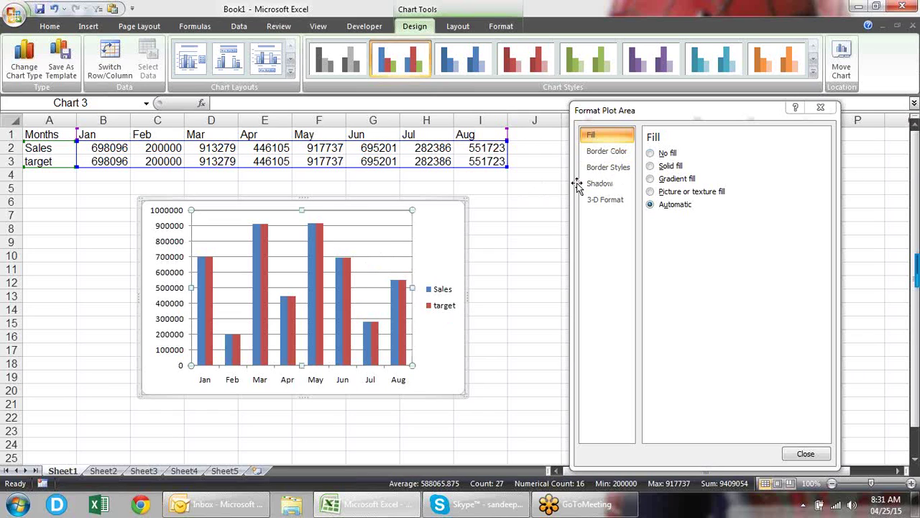
left_click(348, 268)
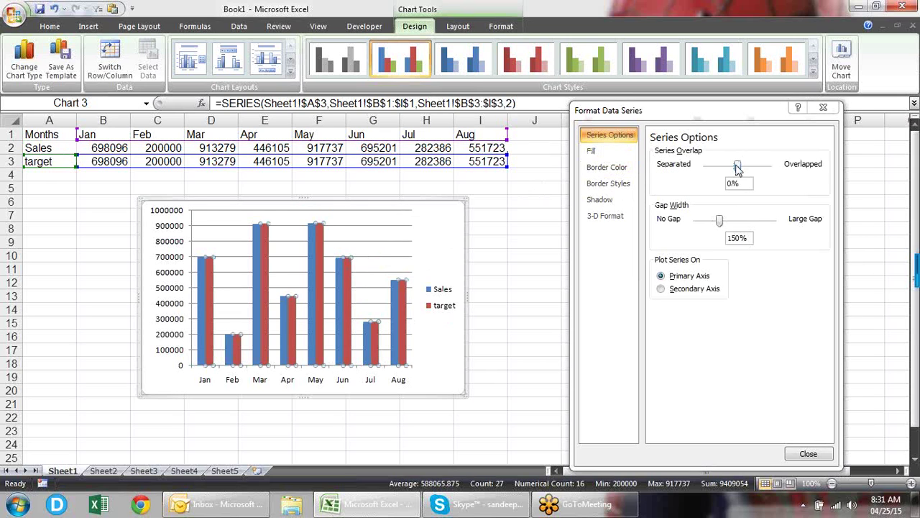
- Give the target series -53% overlap, 55% gap width and a pink gradient fill
mouse_move(738, 168)
left_mouse_down()
mouse_move(705, 179)
mouse_move(732, 170)
mouse_move(720, 169)
left_mouse_up()
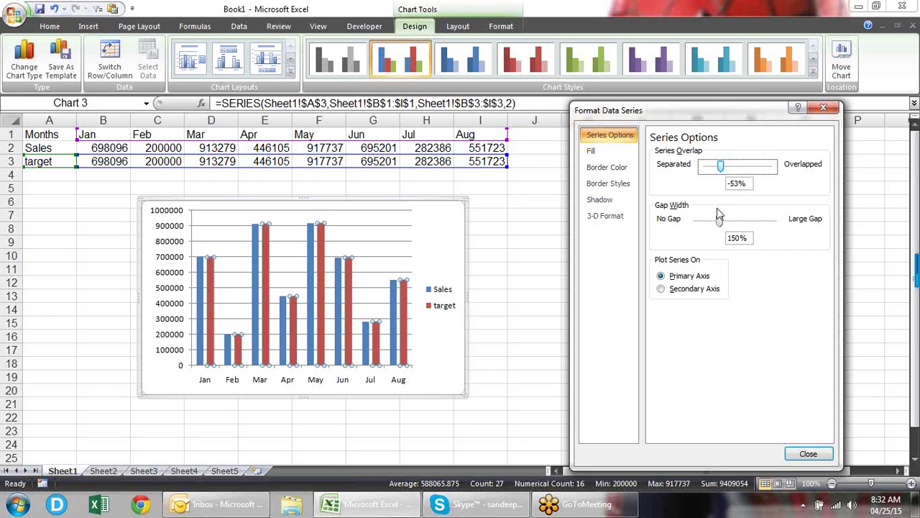
left_click_drag(720, 221, 704, 223)
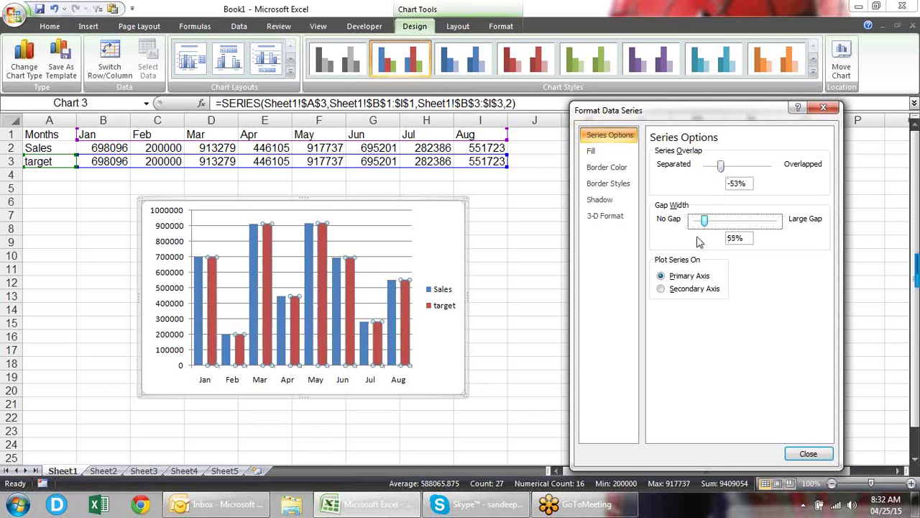
left_click(703, 288)
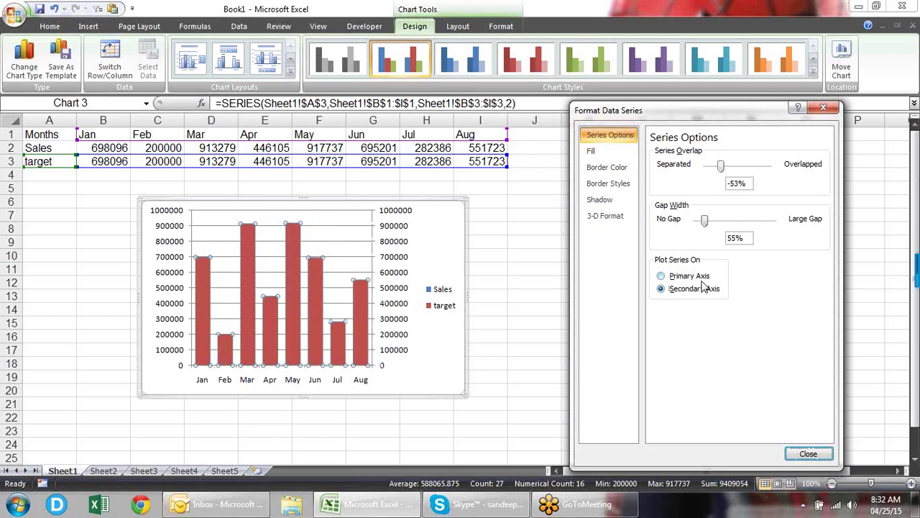
left_click(694, 277)
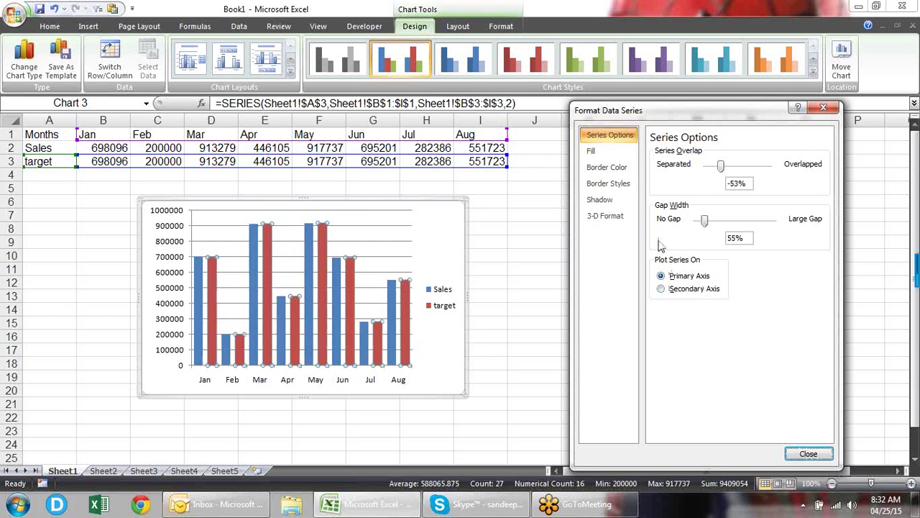
left_click(604, 154)
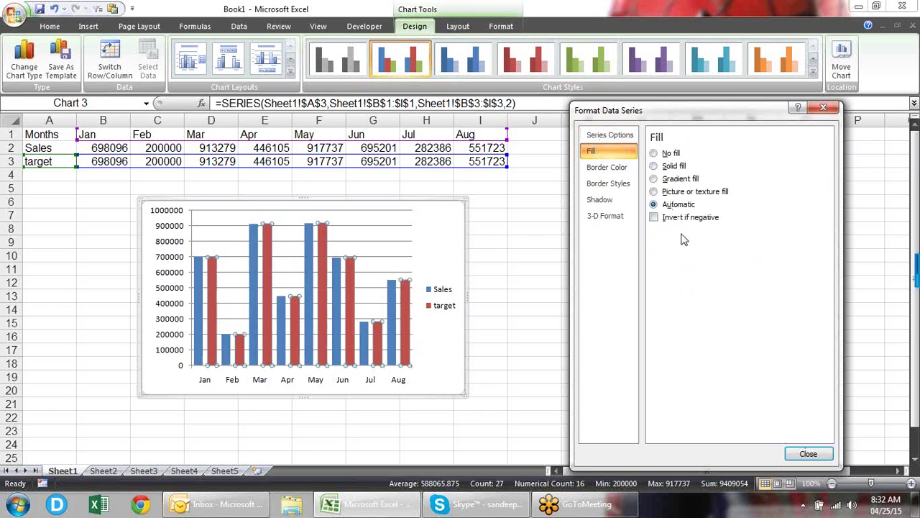
left_click(669, 155)
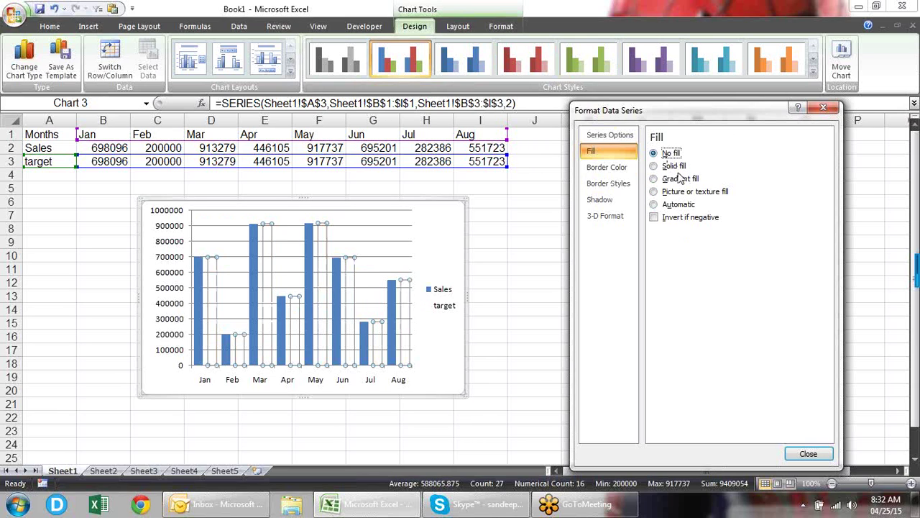
left_click(680, 180)
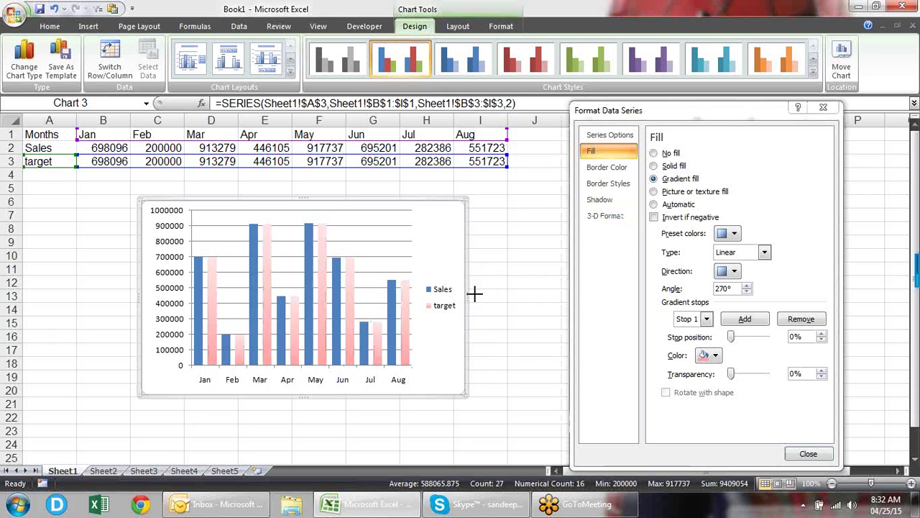
- Widen the chart on both sides and close the formatting panel
left_click_drag(472, 292, 539, 288)
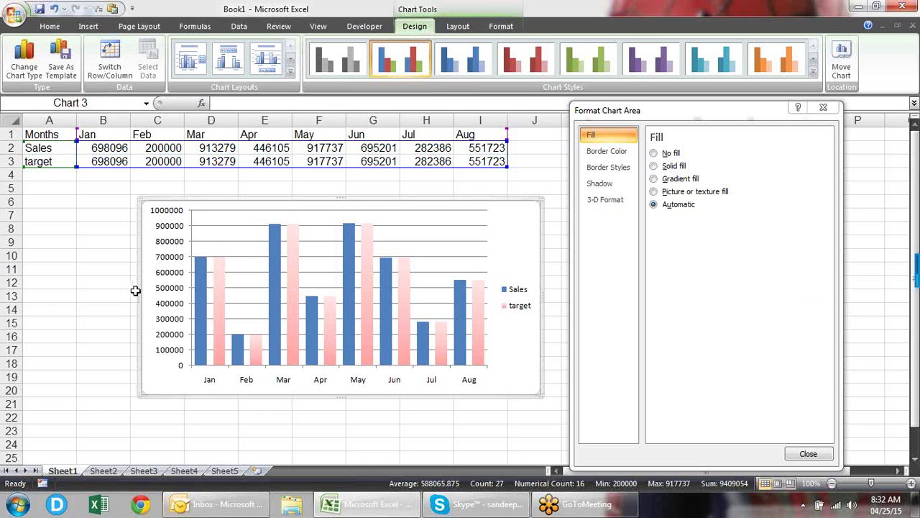
left_click_drag(137, 293, 77, 295)
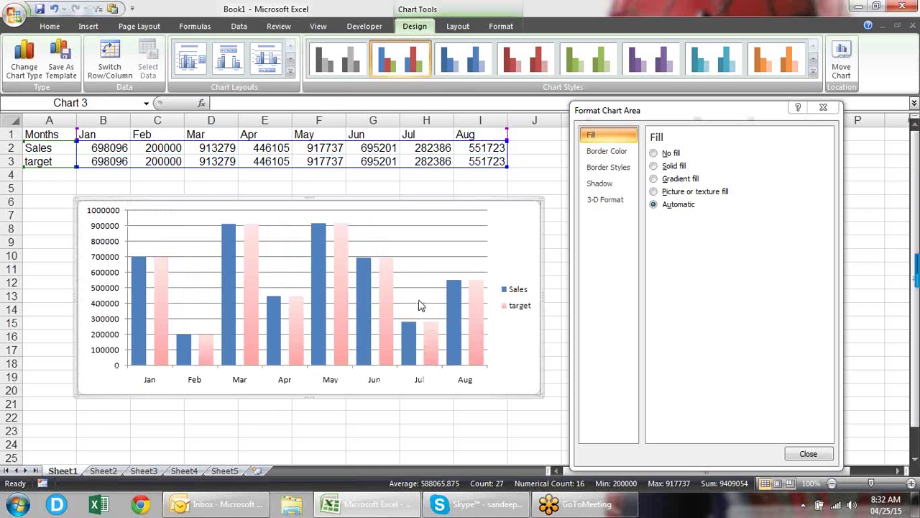
left_click(517, 297)
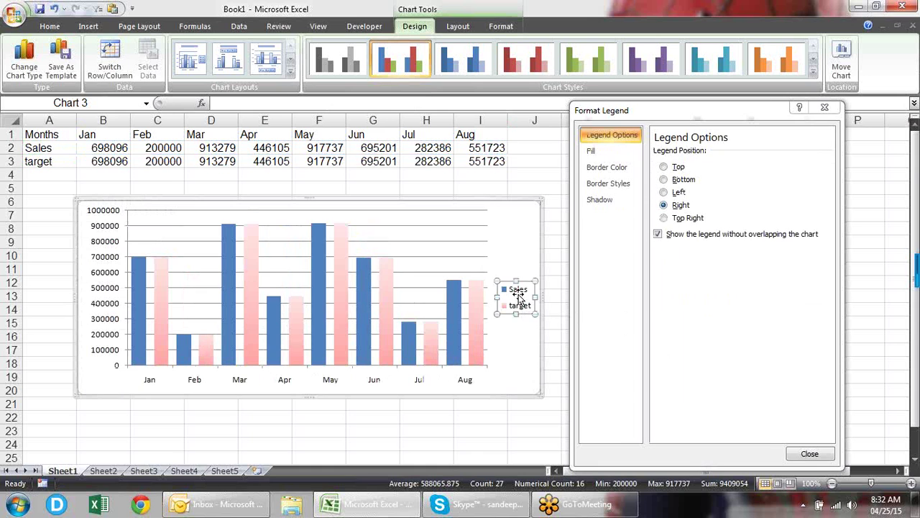
left_click(825, 108)
left_click(664, 215)
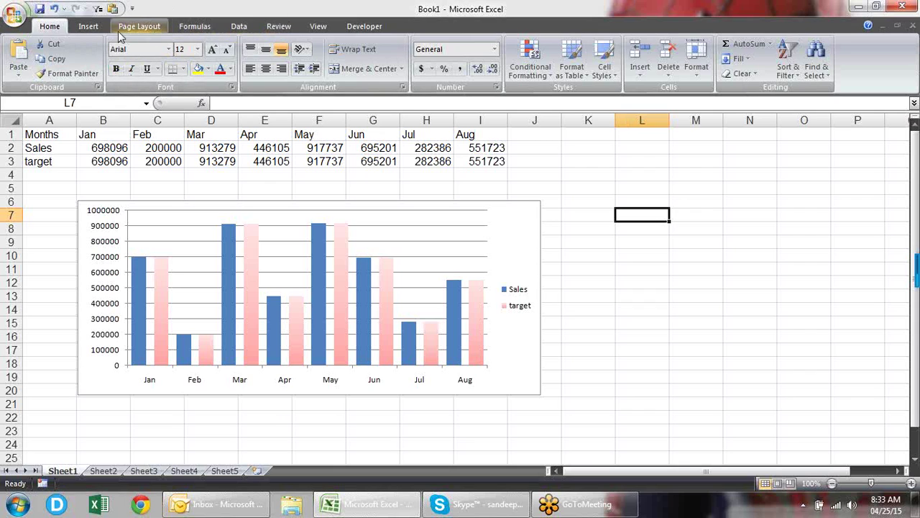
- Draw a rectangle beside the chart reading 'Sales data' and give it a red shape style
left_click(88, 26)
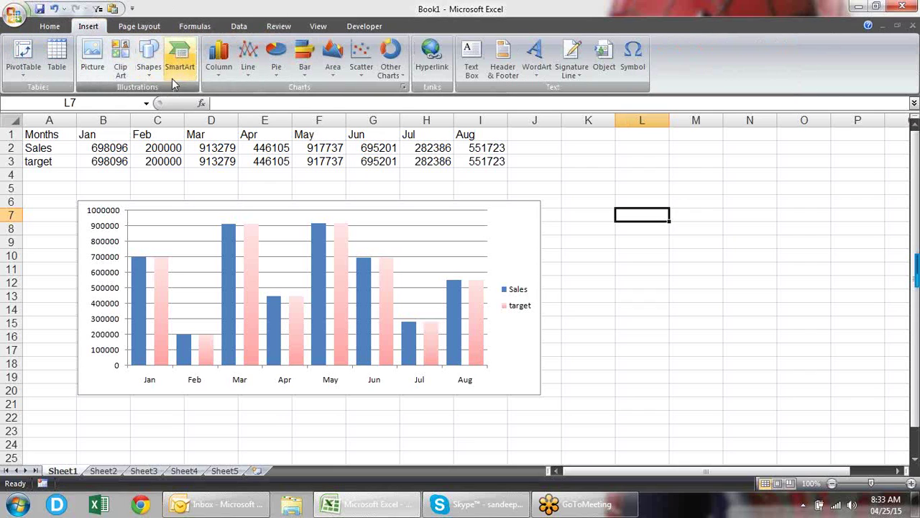
left_click(151, 75)
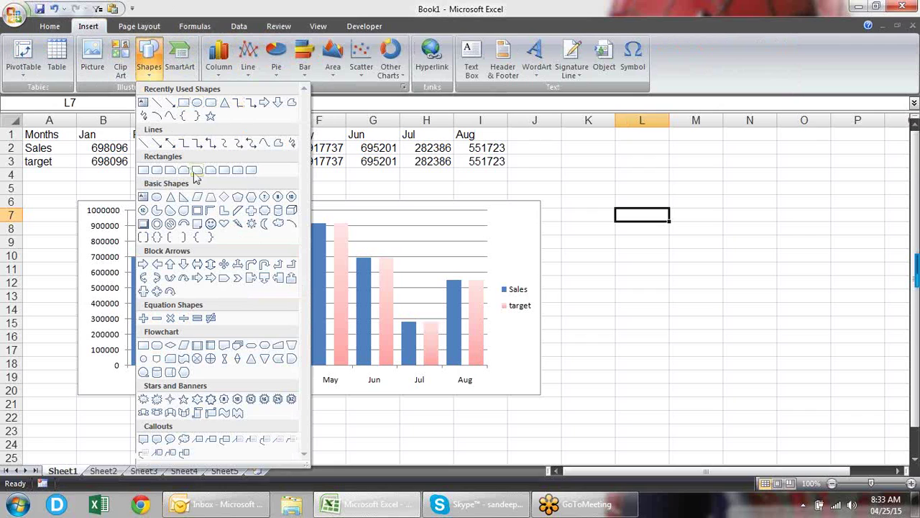
left_click(185, 104)
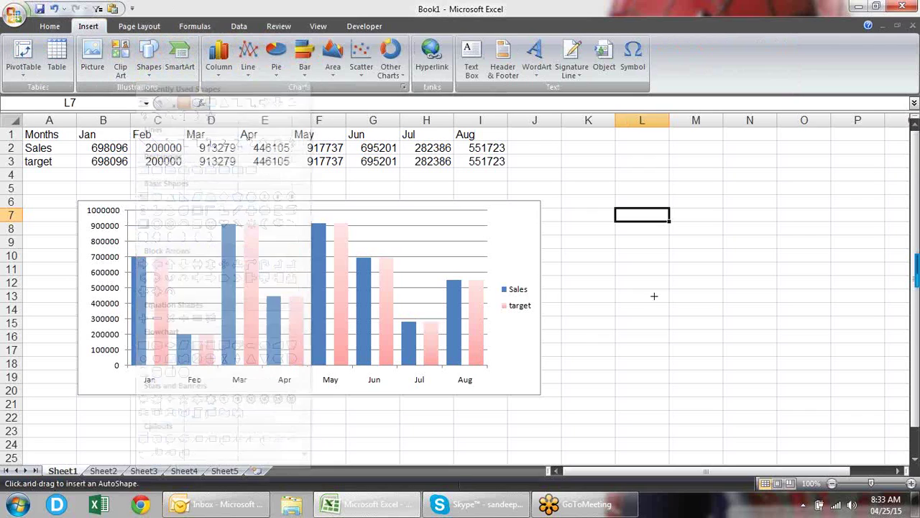
mouse_move(657, 177)
left_mouse_down()
mouse_move(686, 283)
mouse_move(711, 309)
mouse_move(711, 276)
mouse_move(748, 198)
mouse_move(808, 207)
left_mouse_up()
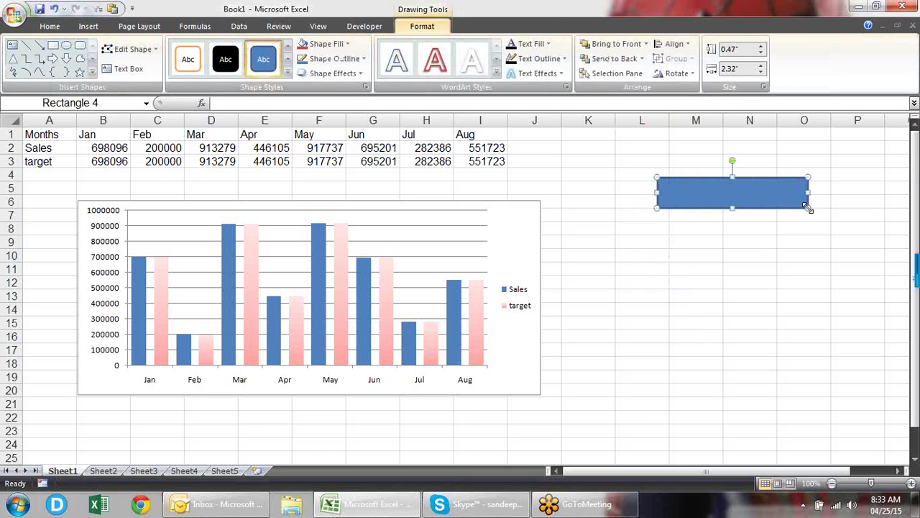
type("SAles data")
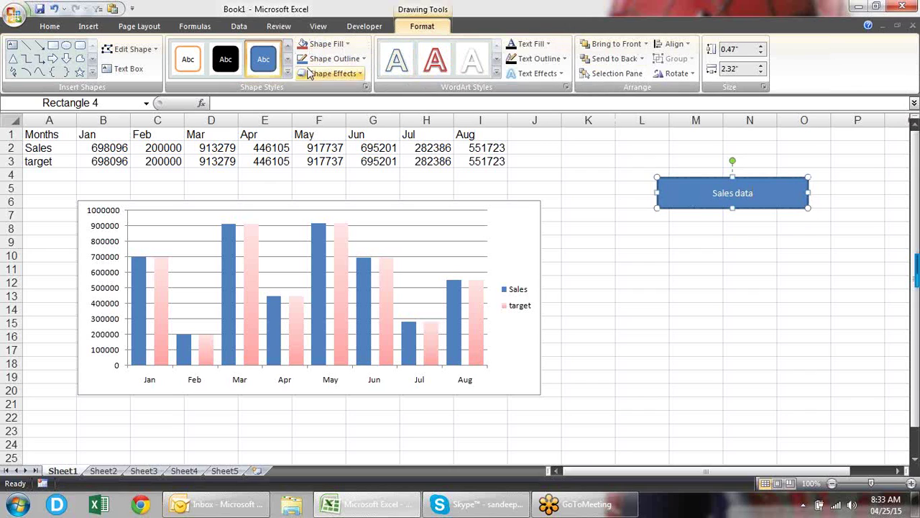
left_click(288, 72)
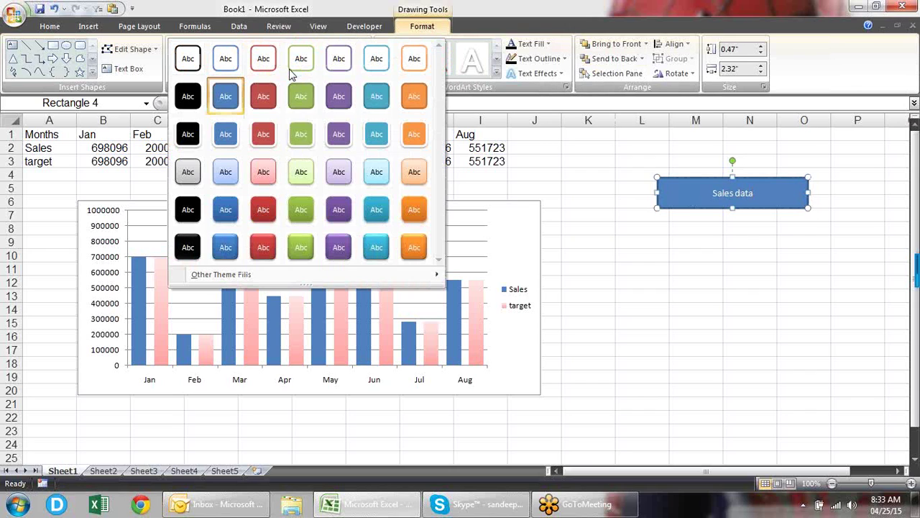
left_click(263, 208)
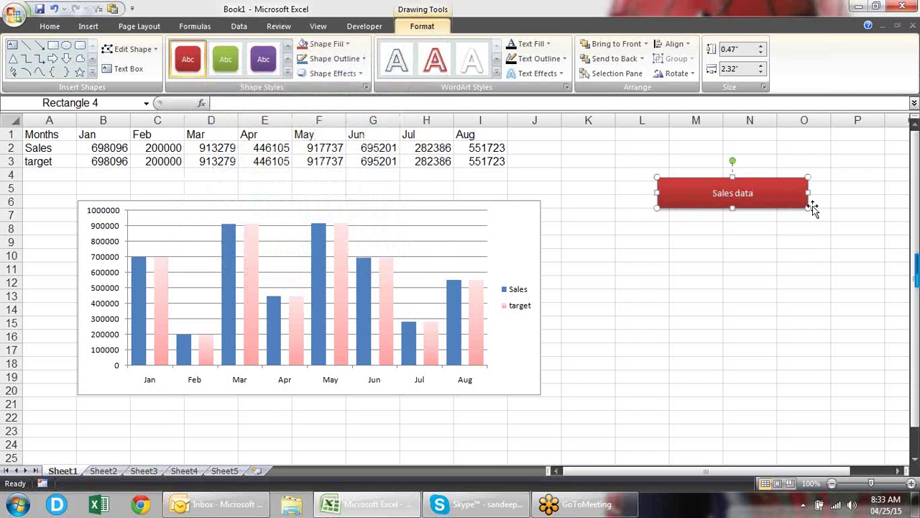
- Paste the Sales data shape as a picture as a trial, then delete it
left_click(764, 227)
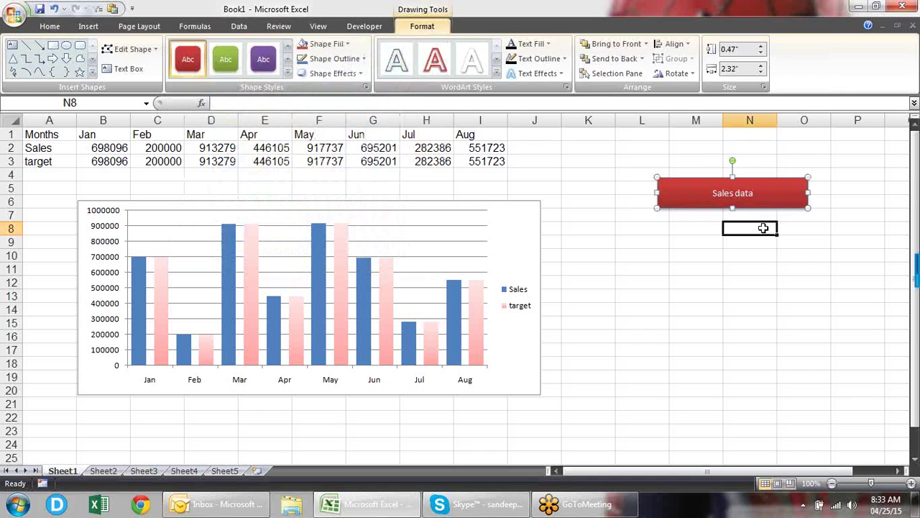
left_click(766, 207)
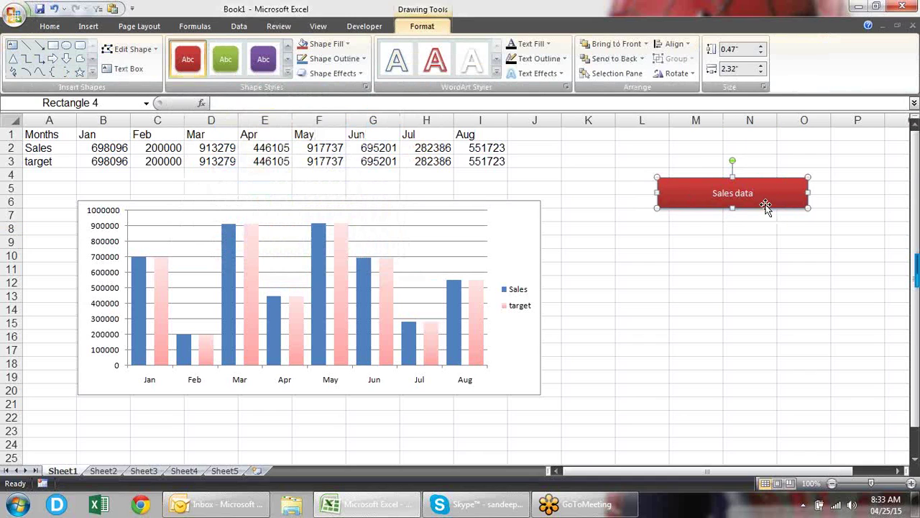
left_click(50, 29)
left_click(18, 72)
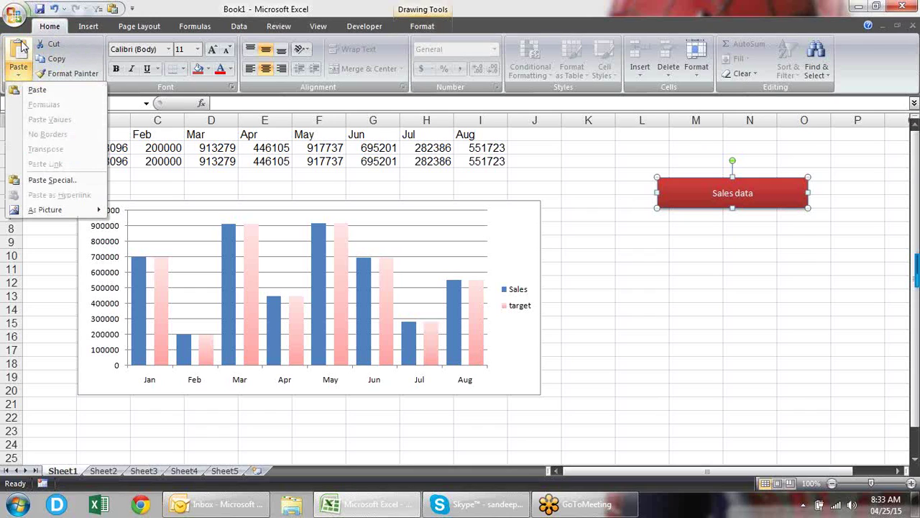
mouse_move(96, 209)
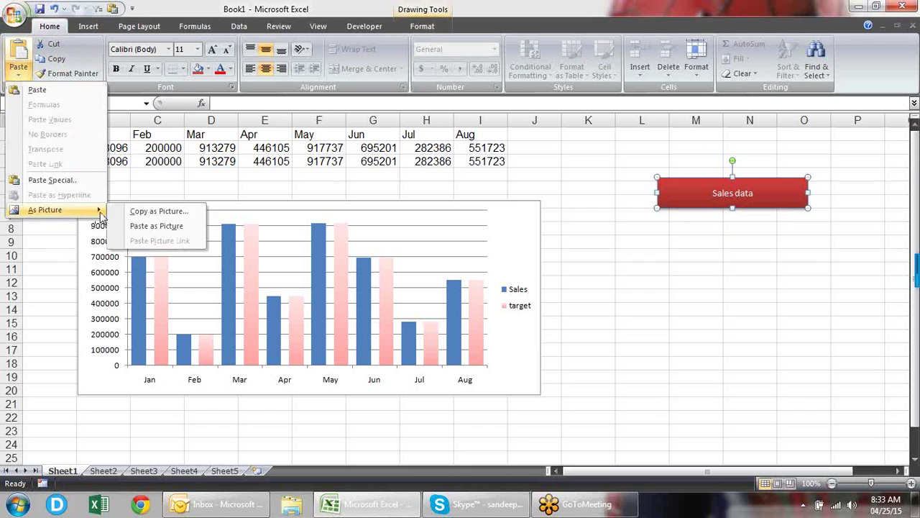
left_click(175, 227)
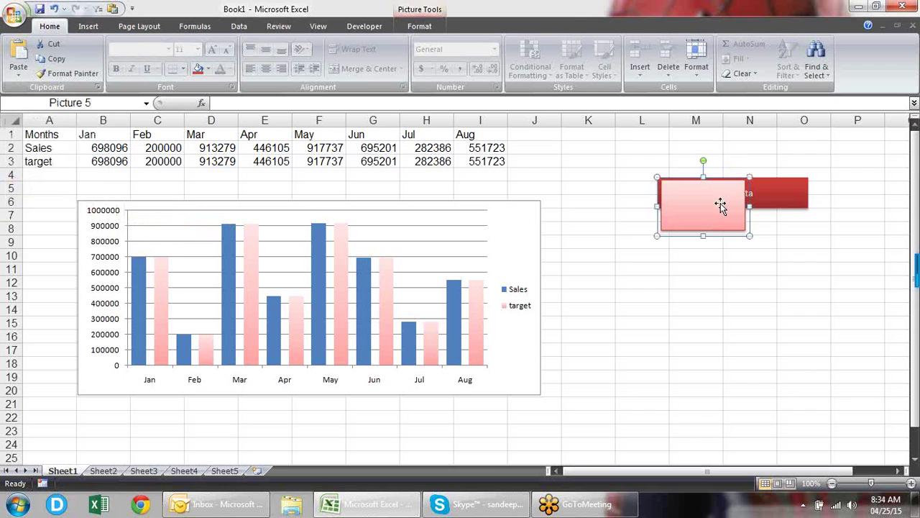
key("Delete")
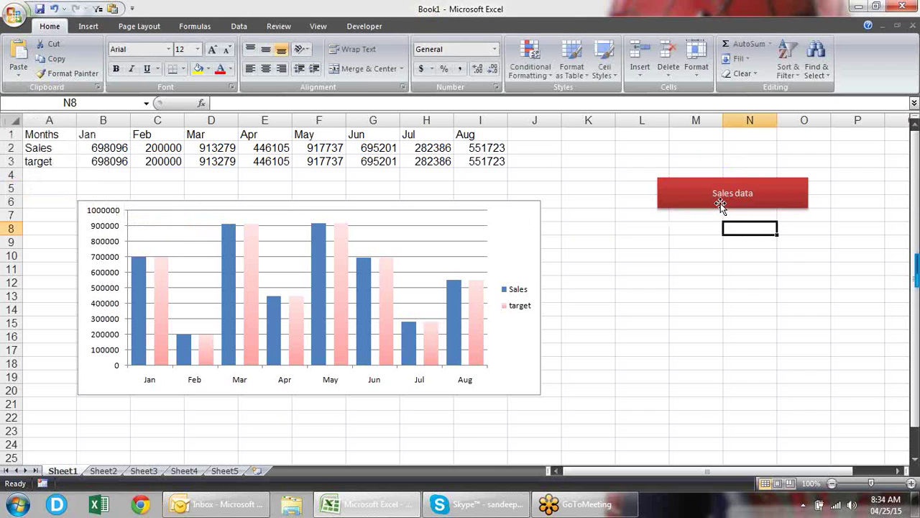
- Paste the Sales data shape as a picture and place the copy below the original
left_click(722, 204)
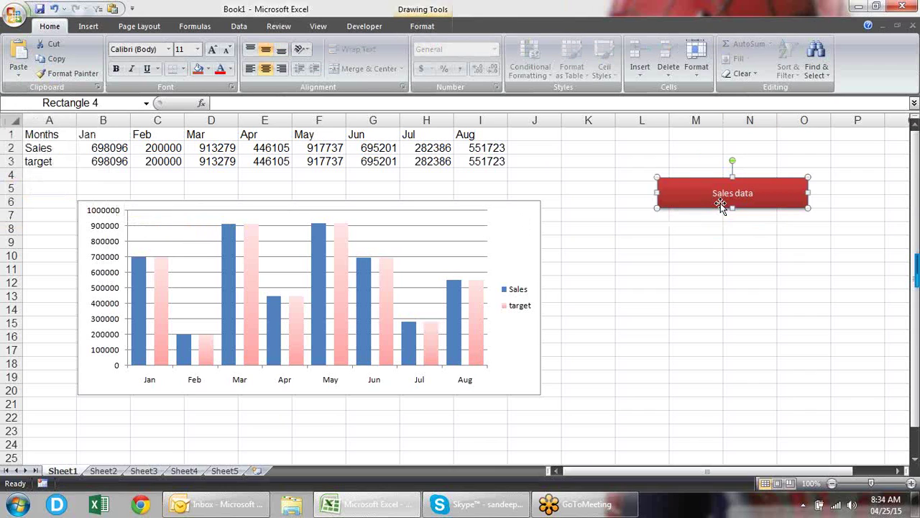
left_click(14, 17)
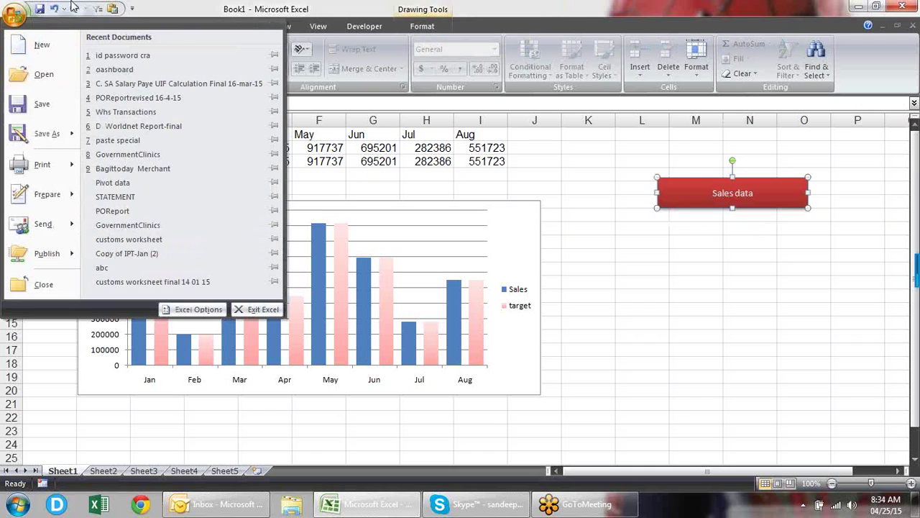
left_click(379, 6)
left_click(18, 72)
mouse_move(81, 211)
left_click(147, 227)
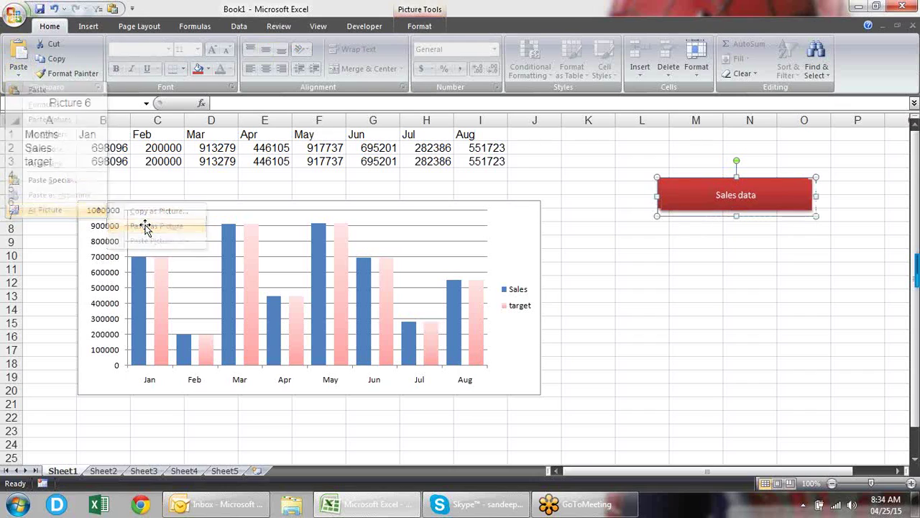
left_click_drag(808, 183, 773, 254)
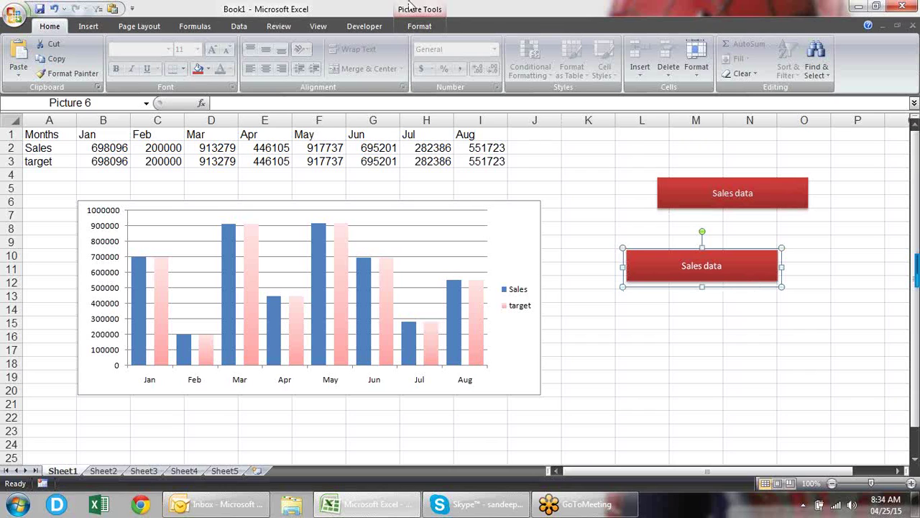
- Crop the Sales data picture tighter on all sides, move it left, and rotate it upright
left_click(419, 26)
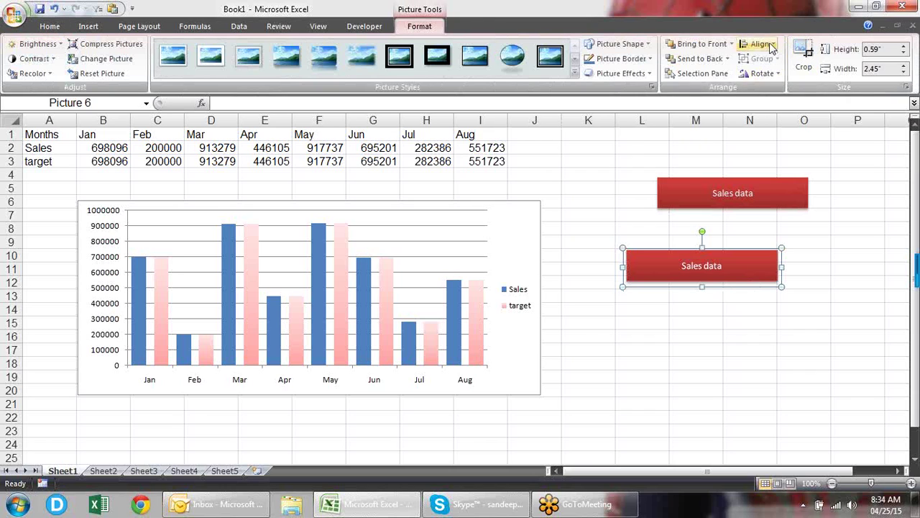
left_click(803, 61)
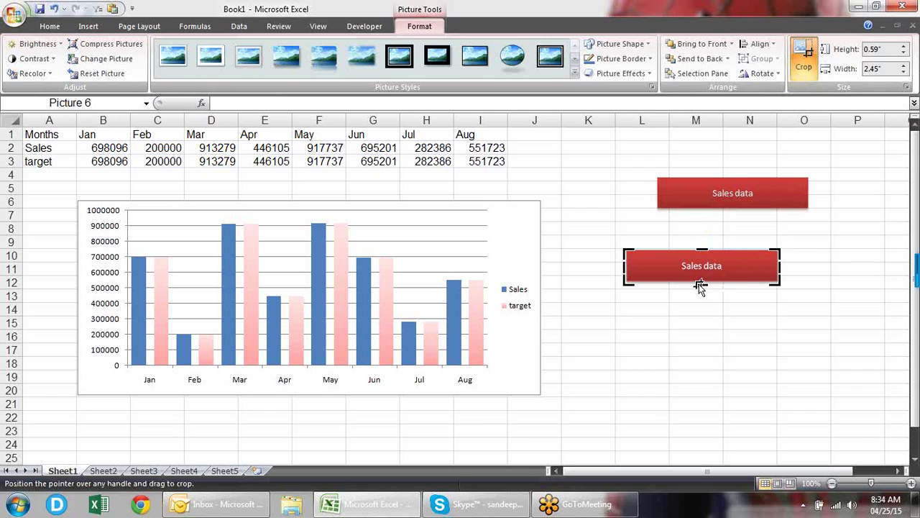
left_click_drag(699, 280, 698, 277)
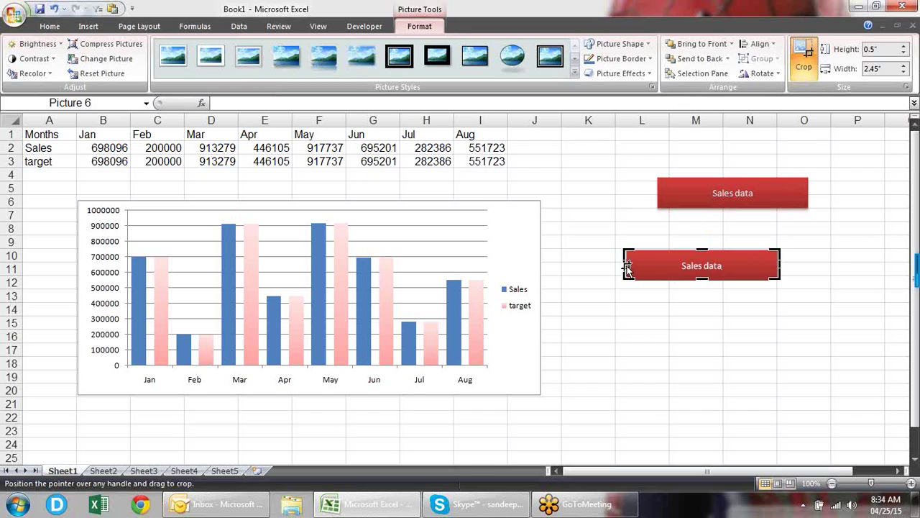
left_click_drag(626, 265, 629, 265)
left_click_drag(781, 265, 775, 264)
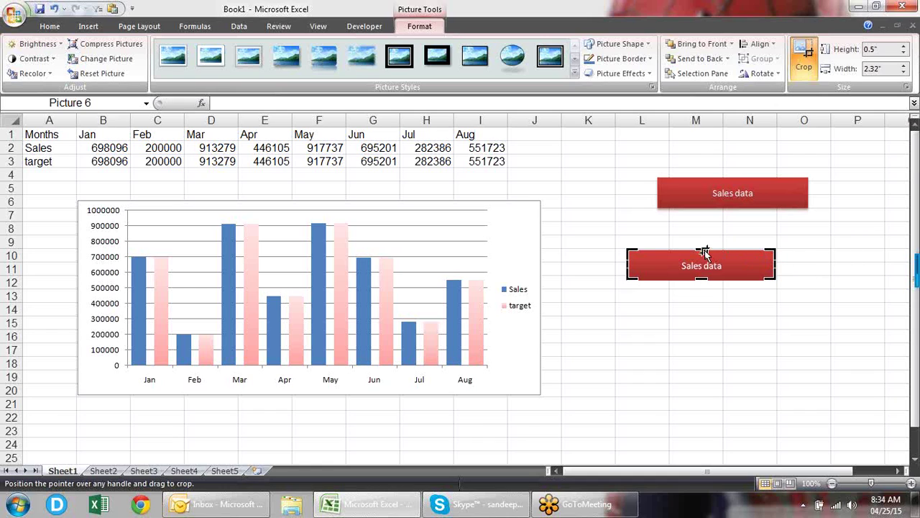
left_click_drag(701, 249, 701, 253)
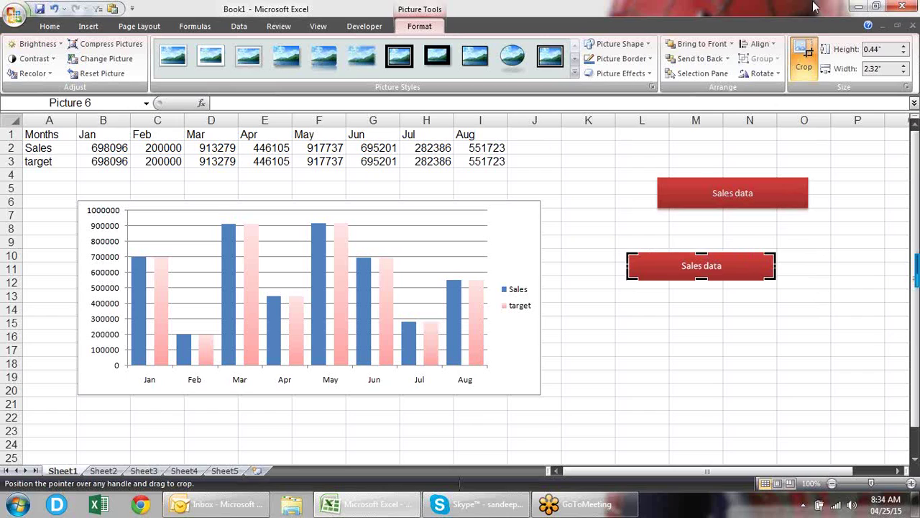
left_click(805, 64)
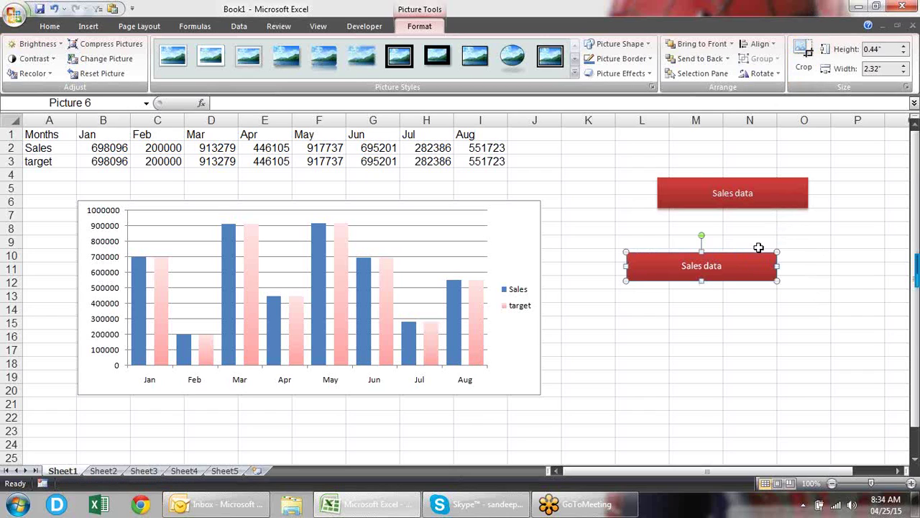
left_click_drag(750, 258, 745, 277)
left_click_drag(695, 251, 621, 274)
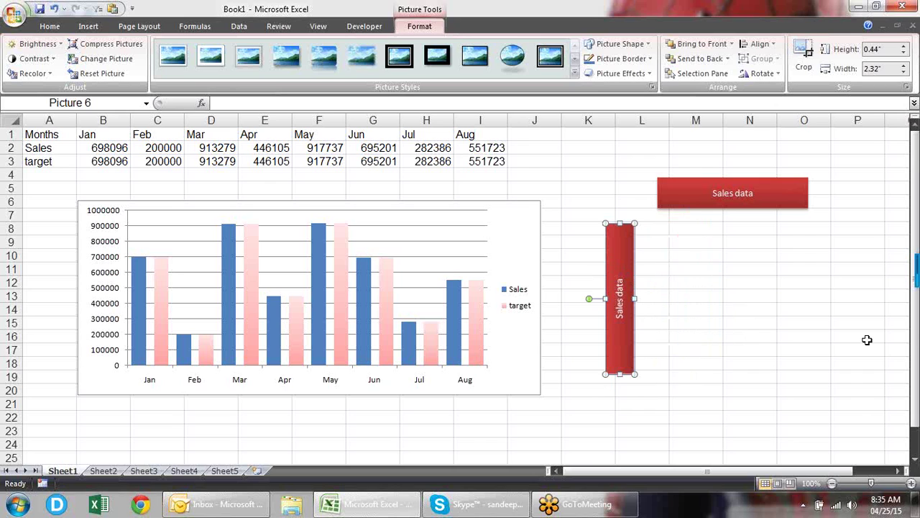
- Fill the Sales bars with the Sales data picture from the clipboard, keeping target bars pink
left_click(389, 277)
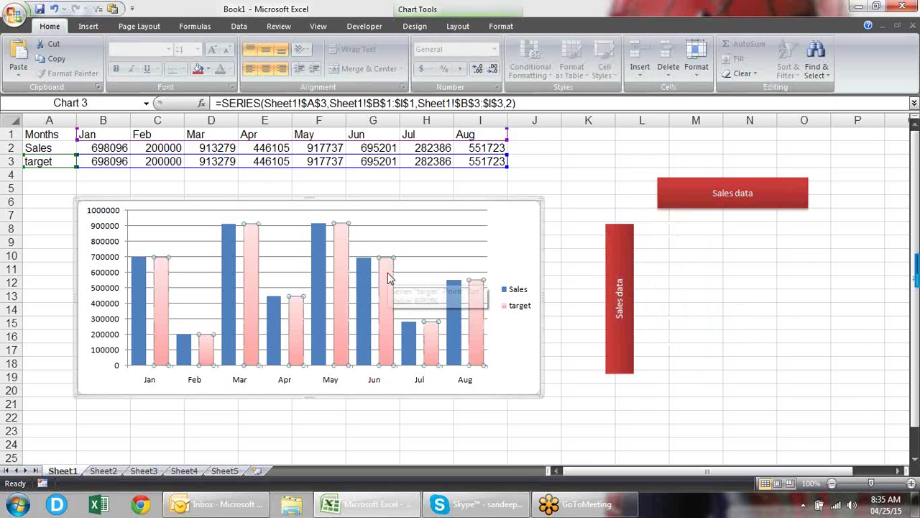
right_click(389, 278)
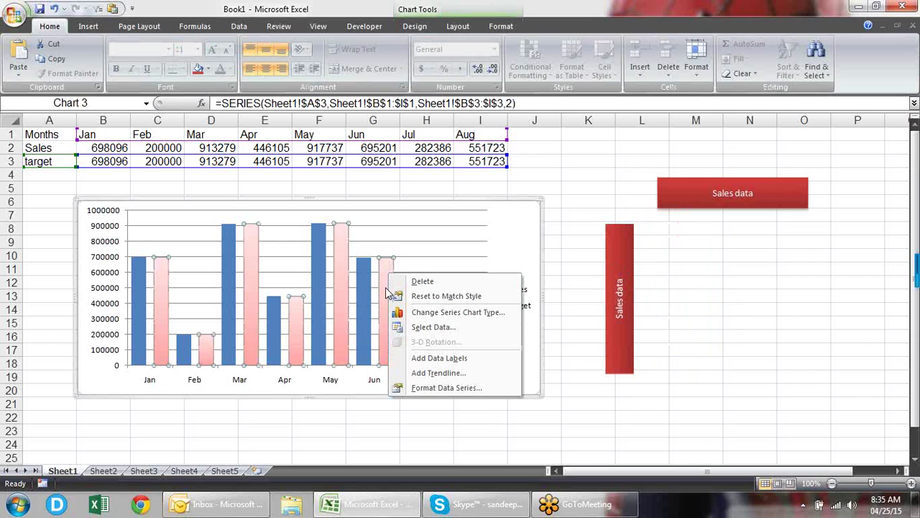
key("Escape")
left_click(323, 261)
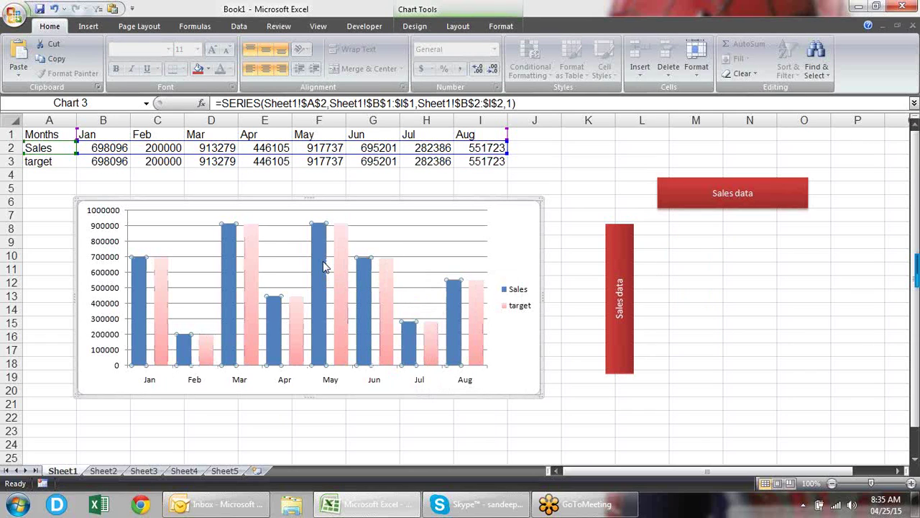
right_click(323, 261)
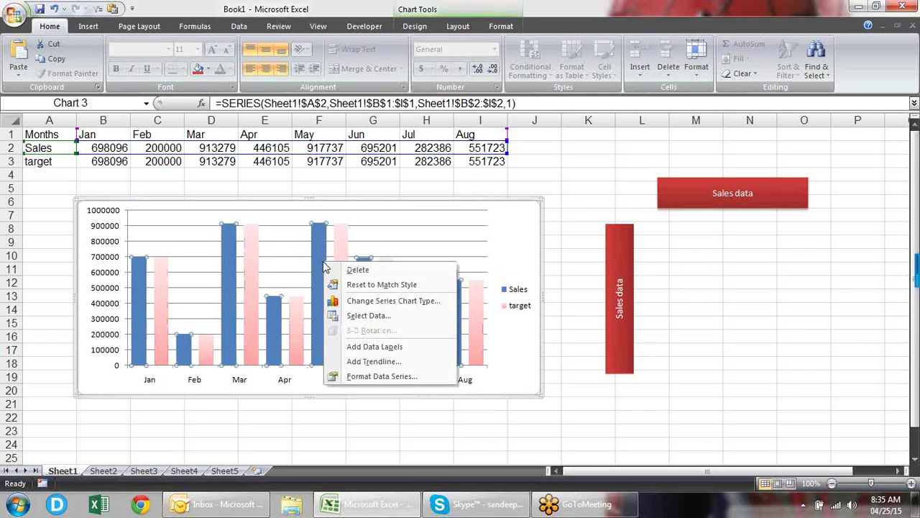
left_click(416, 381)
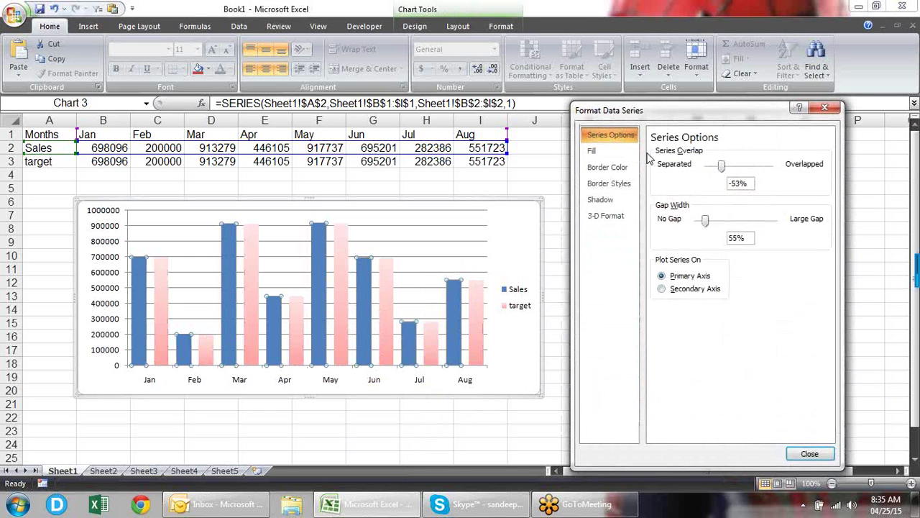
left_click(617, 154)
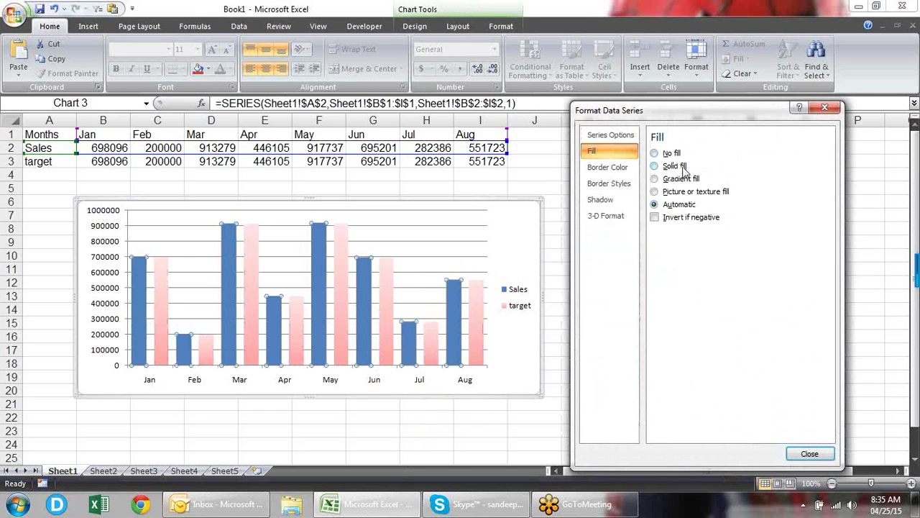
left_click(676, 193)
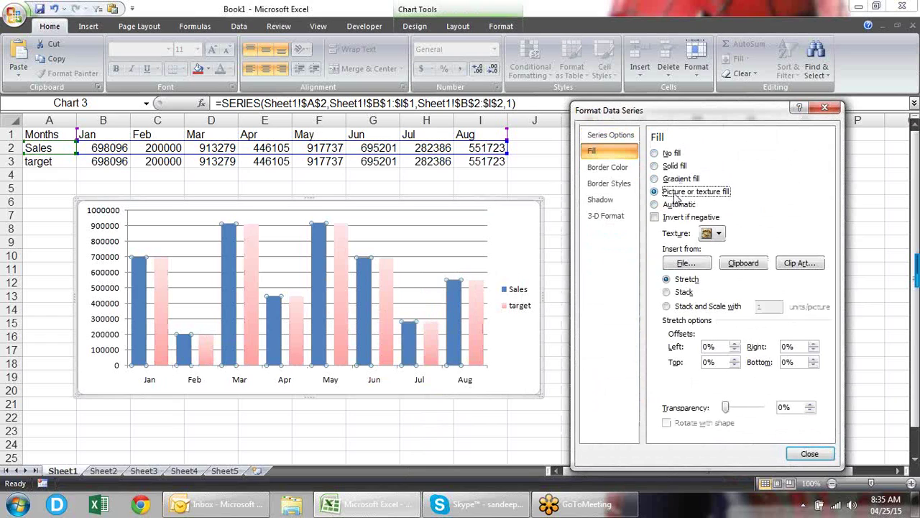
left_click(743, 264)
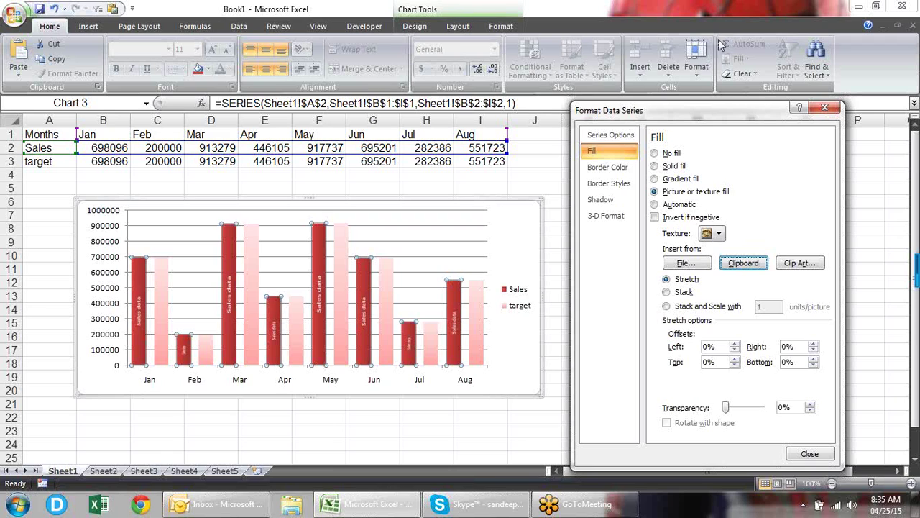
left_click(809, 454)
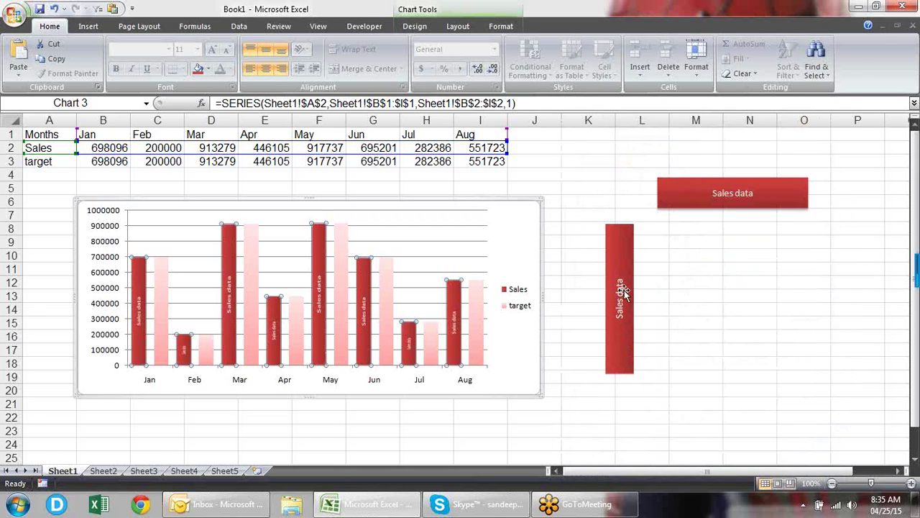
mouse_move(319, 304)
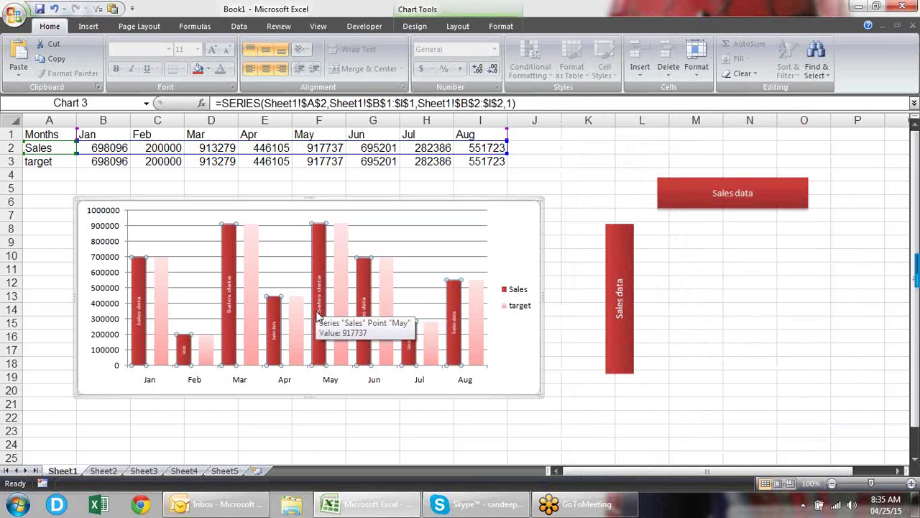
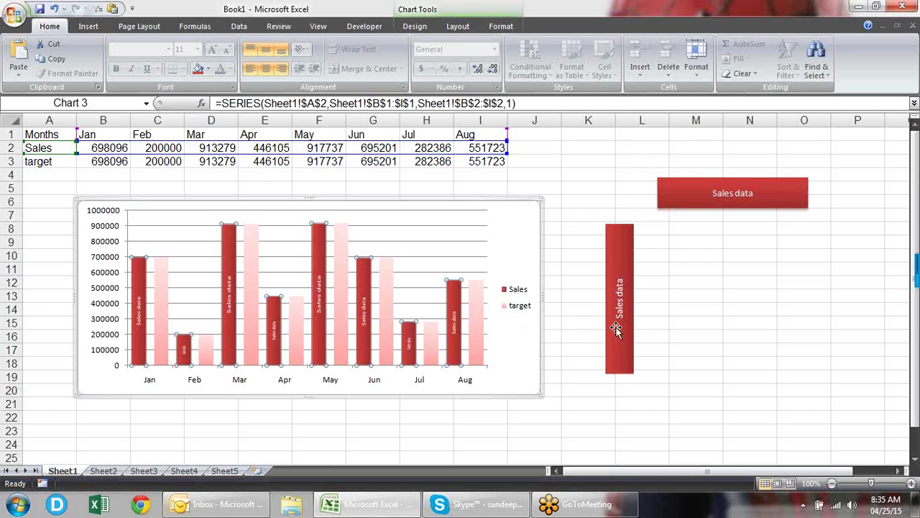
- Delete the Sales data rectangle and the vertical Sales data picture beside the chart
left_click(702, 189)
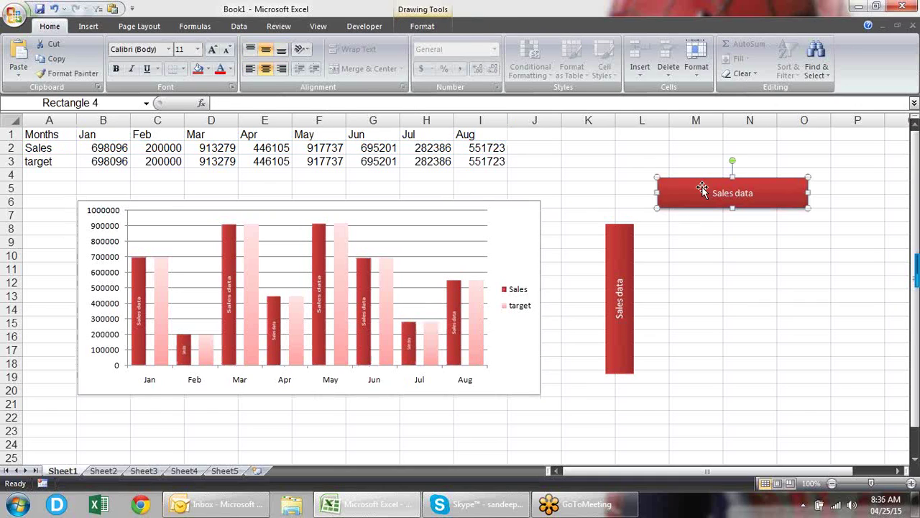
key("Delete")
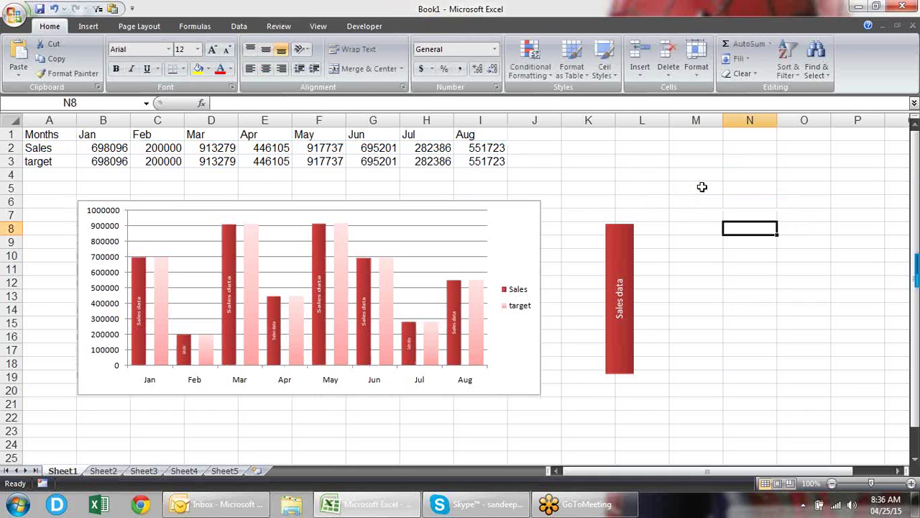
left_click(612, 260)
key("Delete")
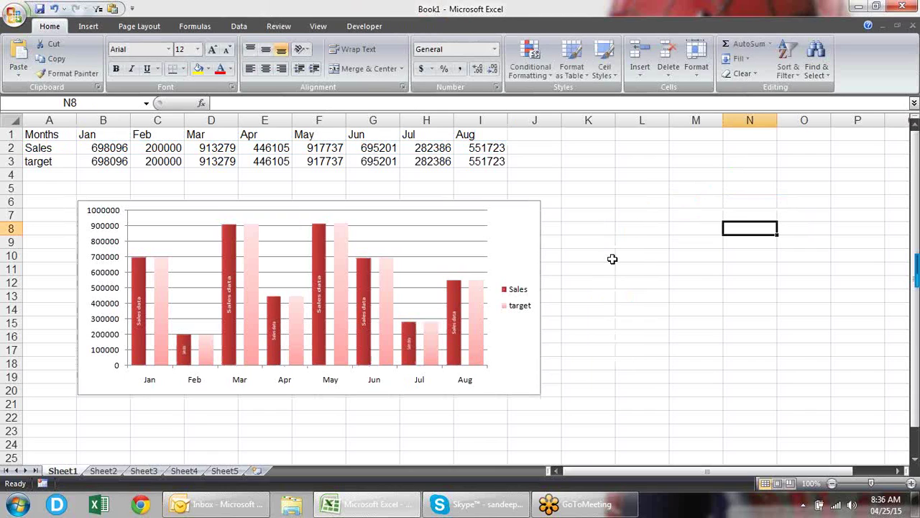
- Change the existing chart to a Clustered Column chart and move it left toward column A
left_click(509, 264)
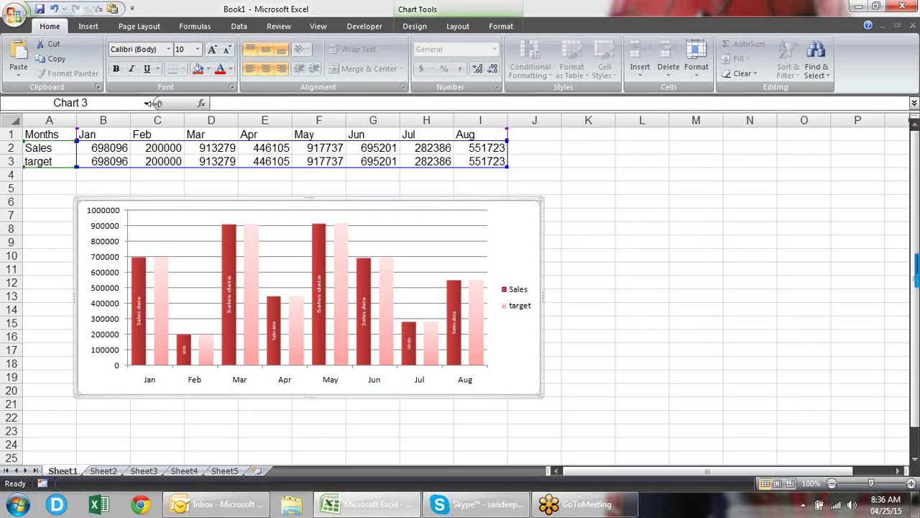
left_click(91, 28)
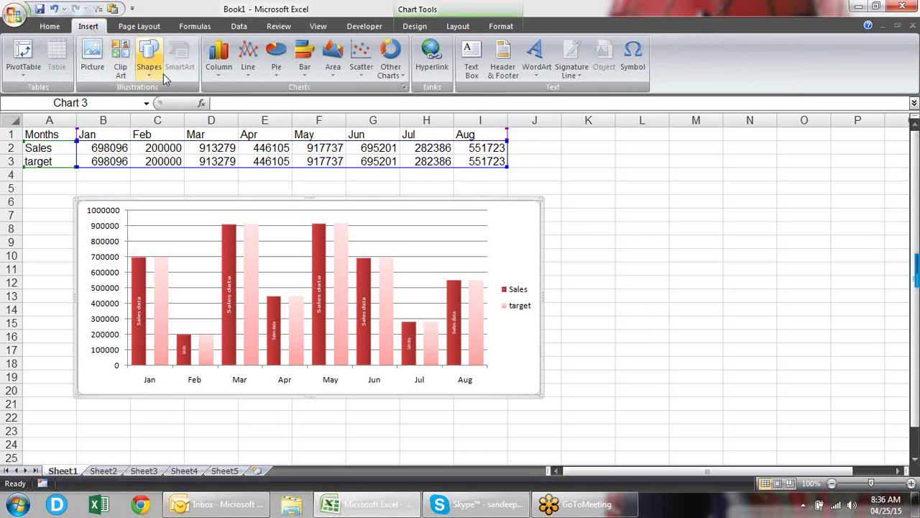
left_click(223, 72)
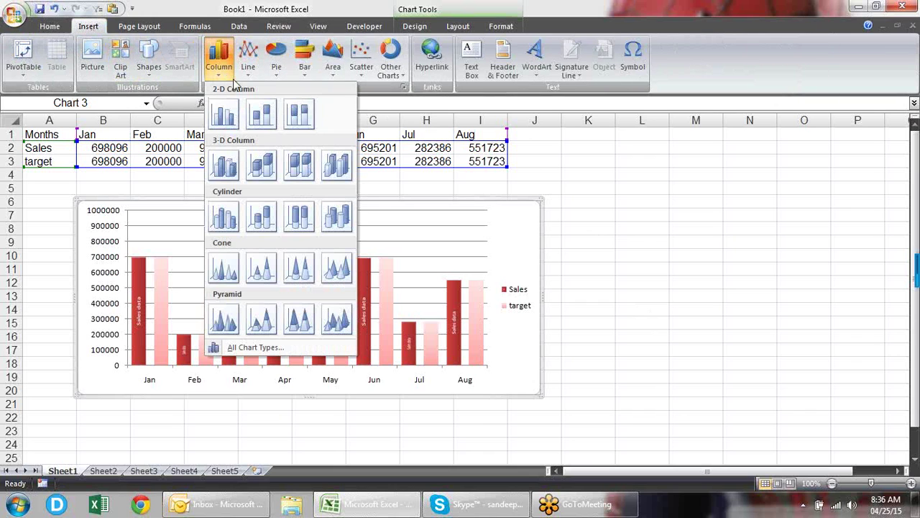
left_click(227, 117)
left_click_drag(398, 205, 325, 220)
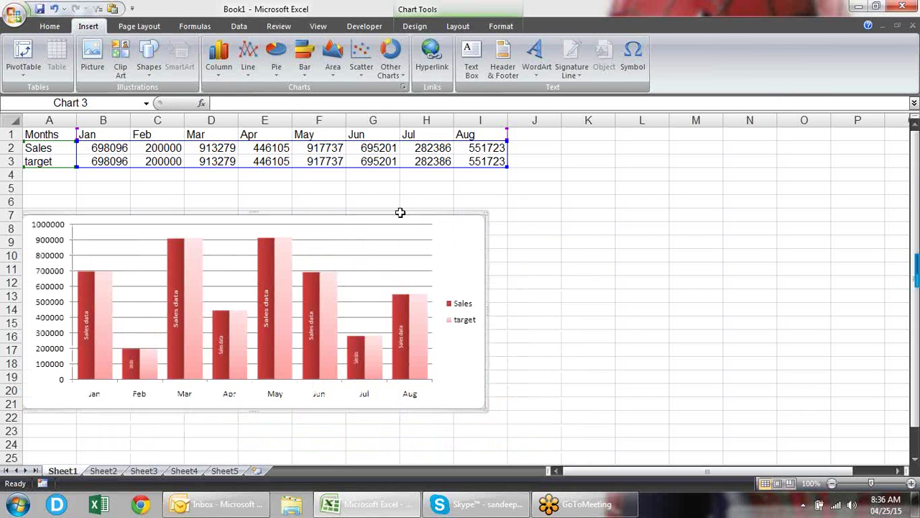
- Copy the data in A1:D3 into L1:O3
left_click(594, 200)
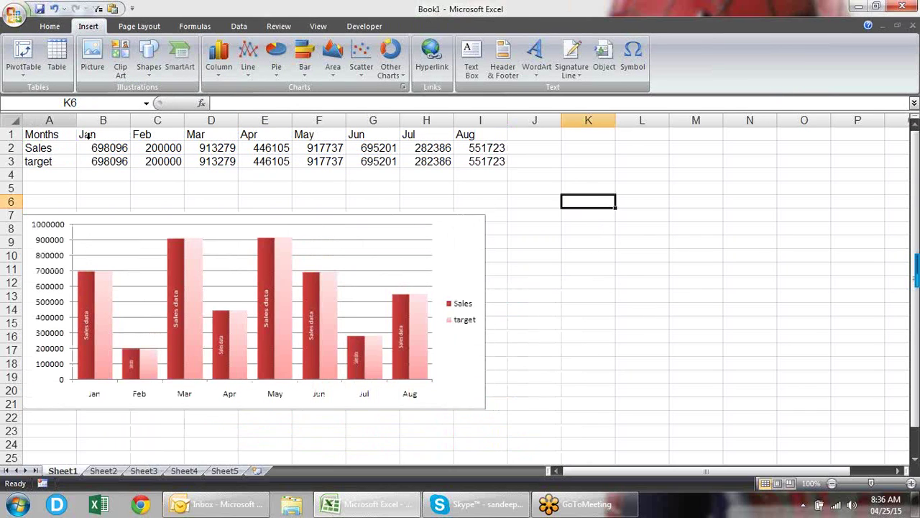
left_click_drag(61, 132, 216, 160)
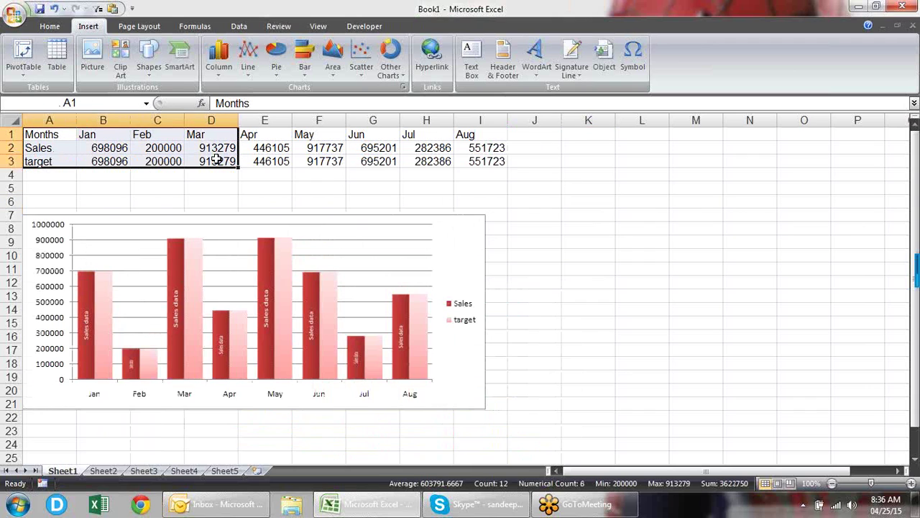
key("ctrl+c")
left_click(667, 134)
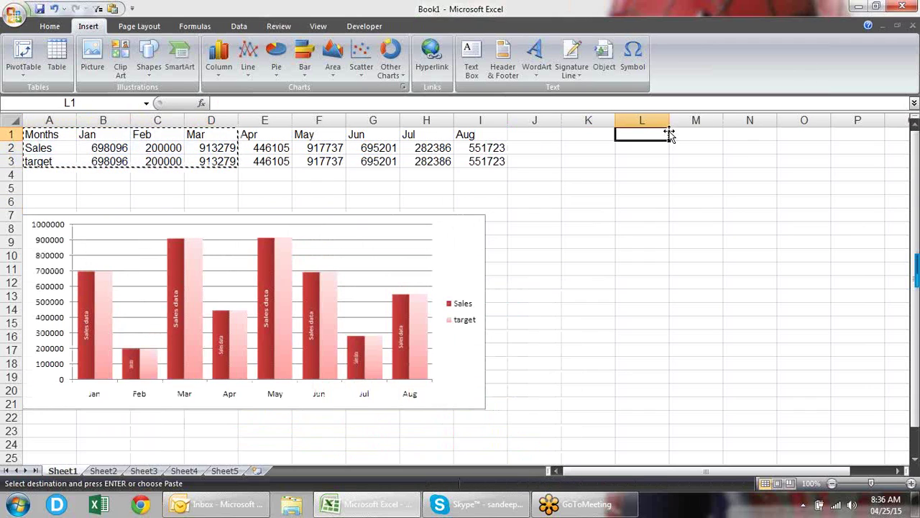
key("Return")
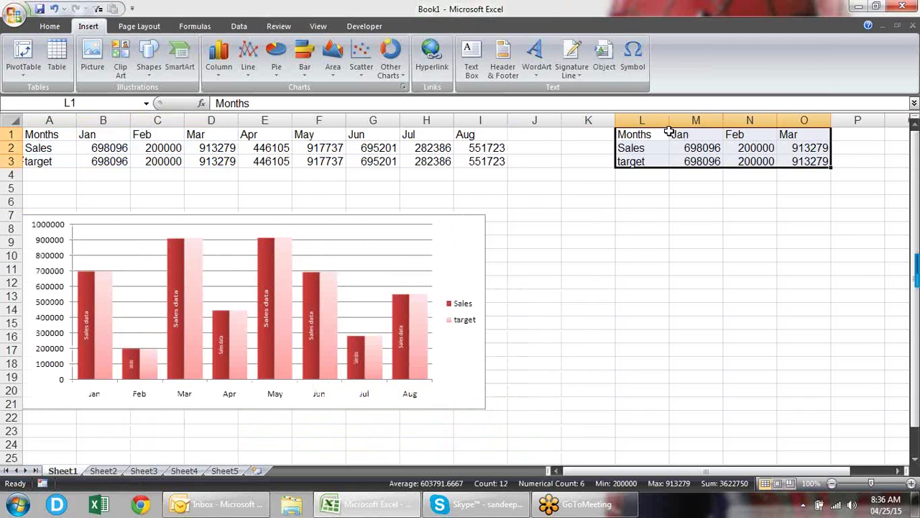
- Insert a clustered column chart of L1:O3 and place it on the right side
left_click(217, 68)
left_click(221, 115)
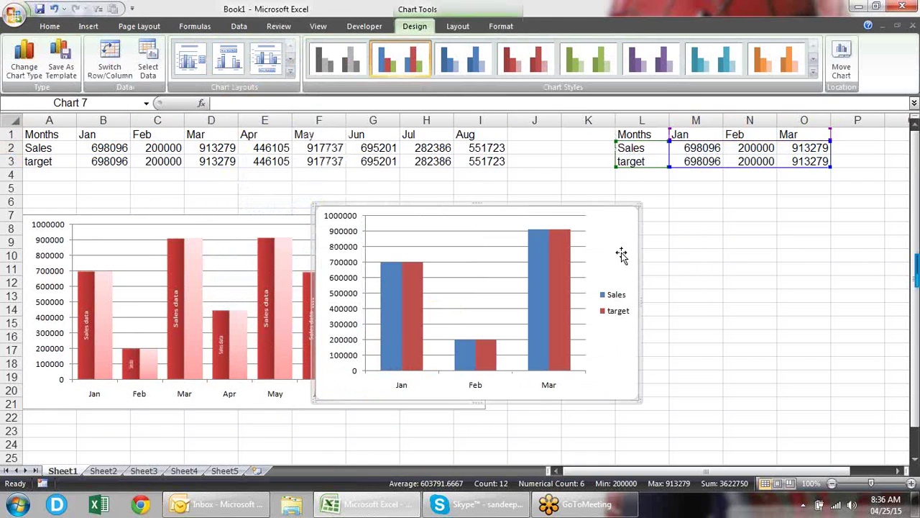
left_click_drag(526, 207, 768, 222)
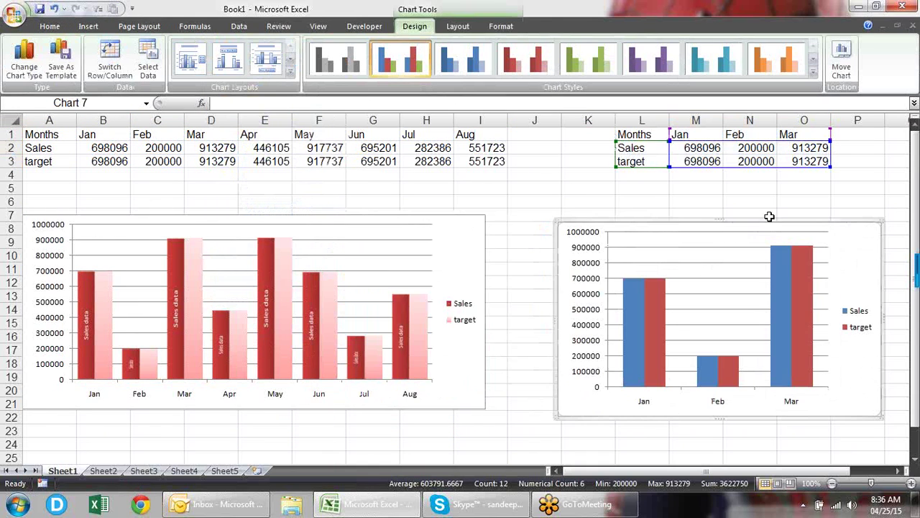
left_click(458, 259)
- Nudge the red chart right, then paste its Formats onto the new Jan–Mar chart
left_click_drag(459, 212, 502, 212)
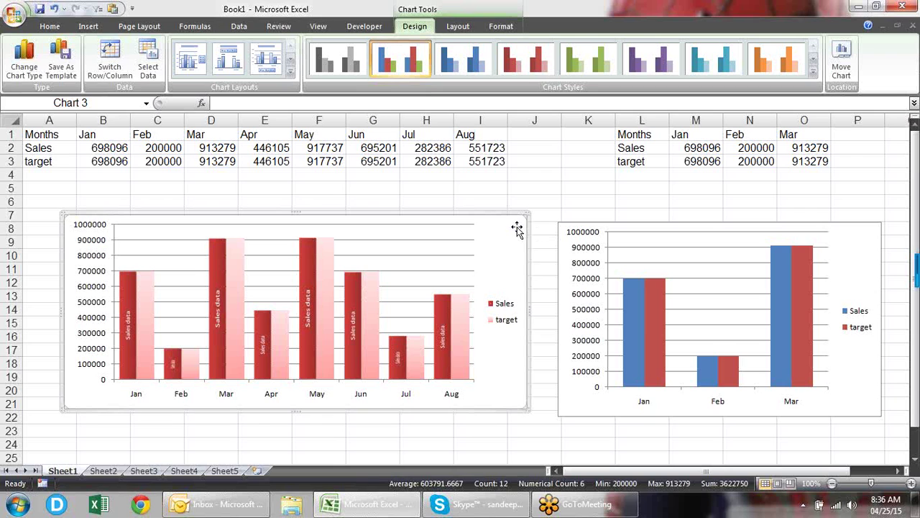
left_click(589, 227)
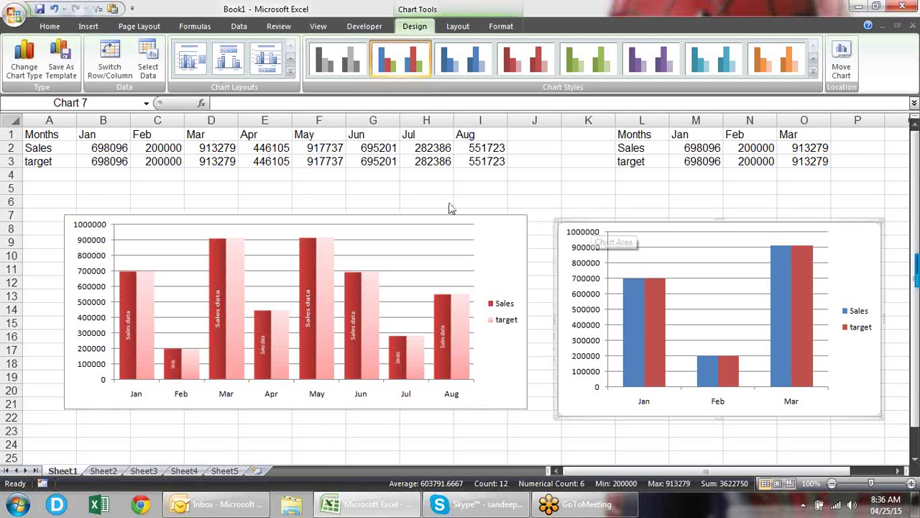
left_click(49, 26)
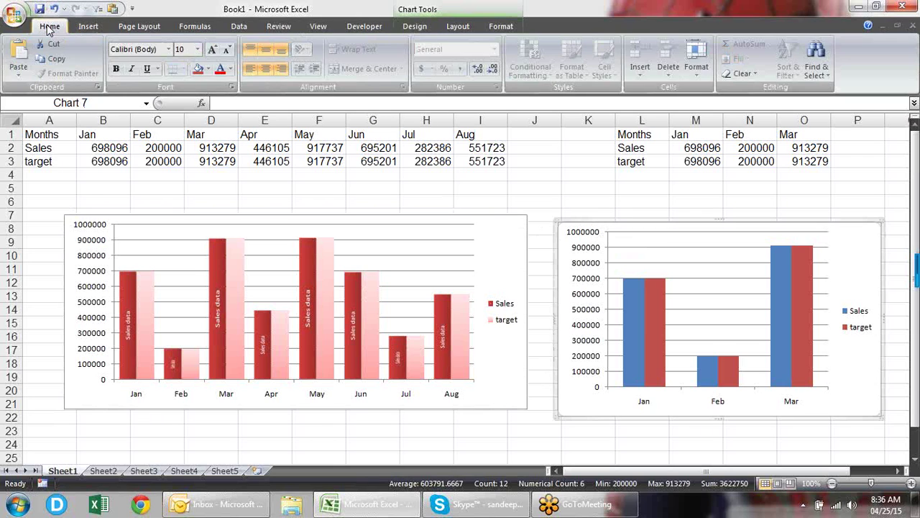
left_click(18, 72)
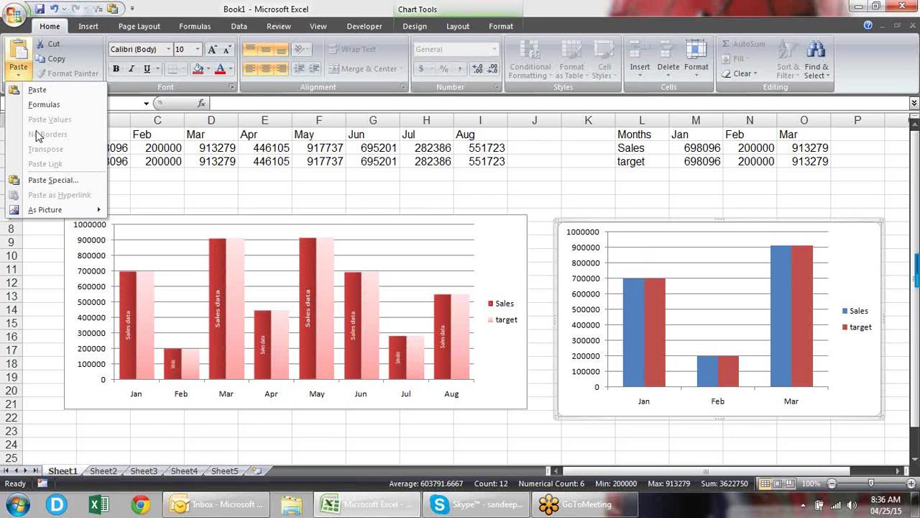
left_click(52, 181)
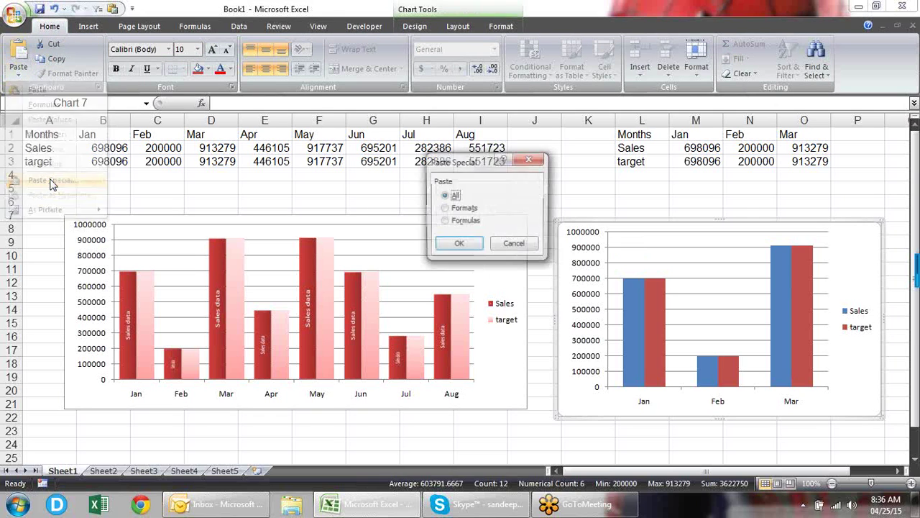
left_click(464, 209)
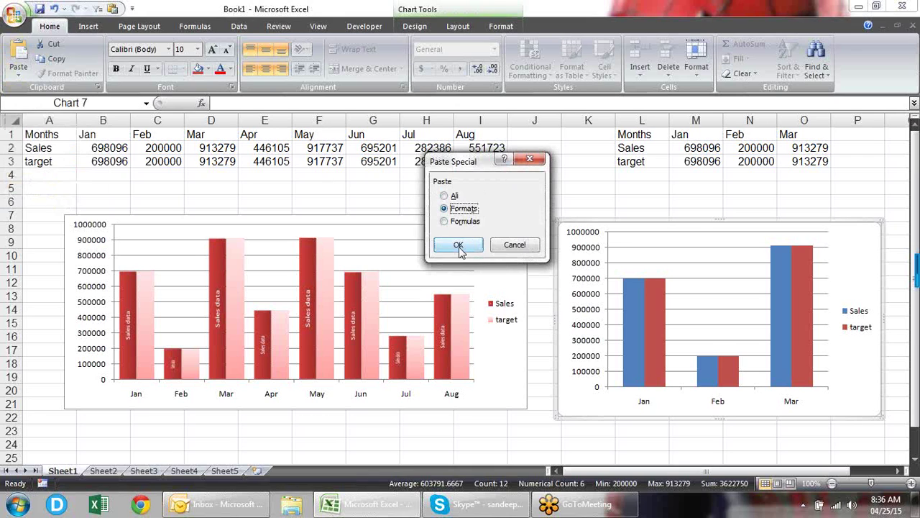
left_click(459, 246)
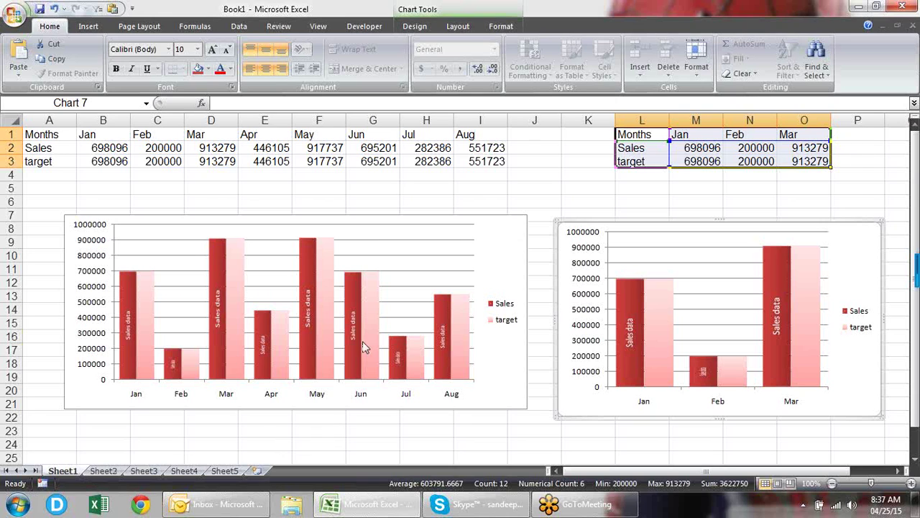
- Delete the right-hand Jan–Mar chart and shift the red chart slightly up and right
left_click(499, 365)
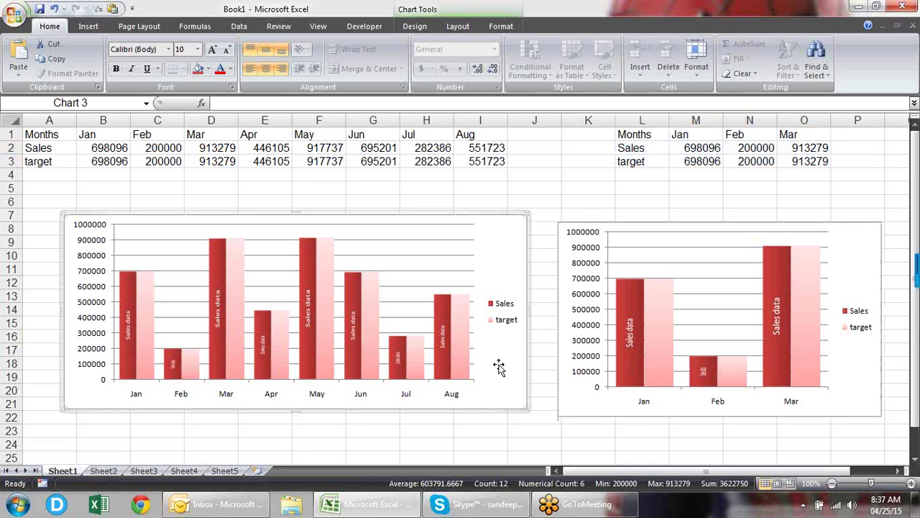
left_click(682, 243)
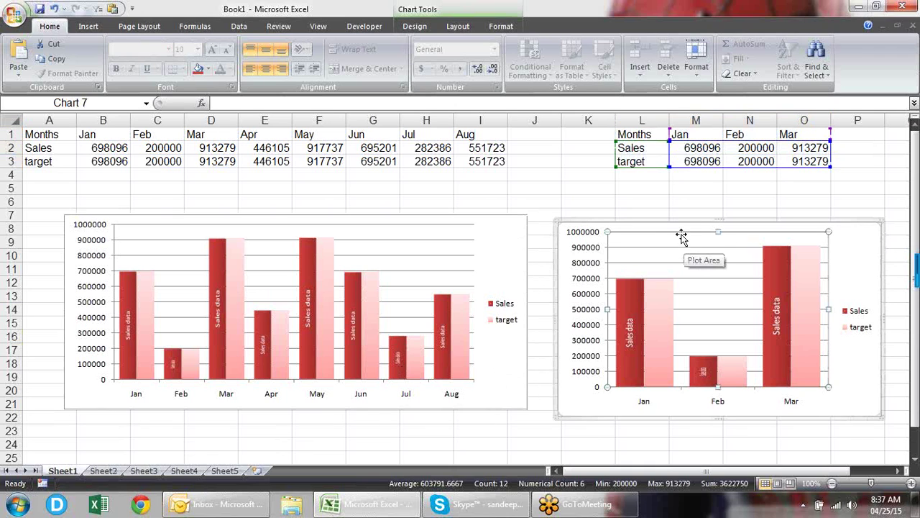
left_click(685, 231)
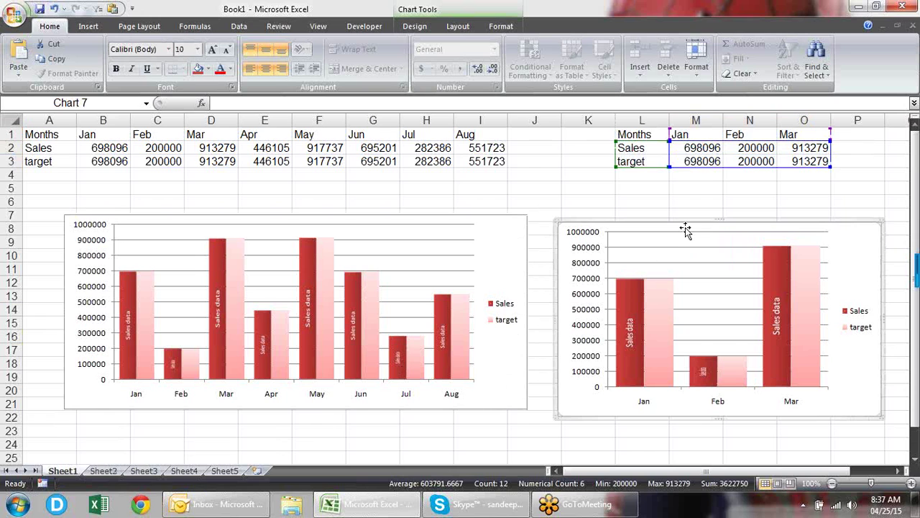
key("Delete")
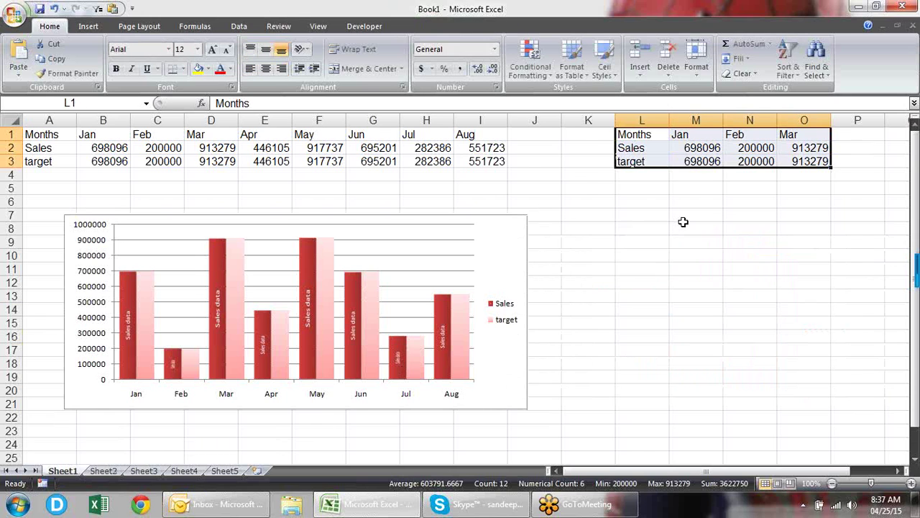
left_click(514, 220)
left_click_drag(513, 220, 532, 200)
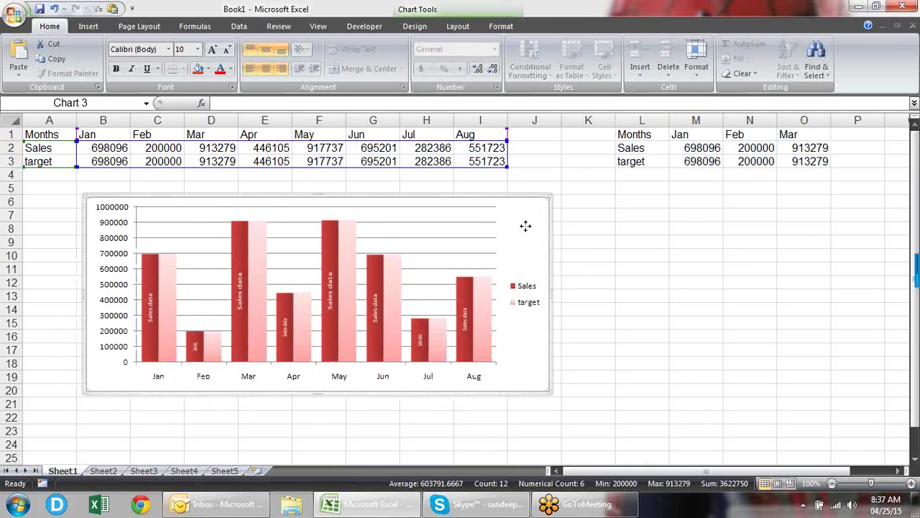
- Review chart area, plot area and target series fill and border settings, then pick the month axis
right_click(526, 226)
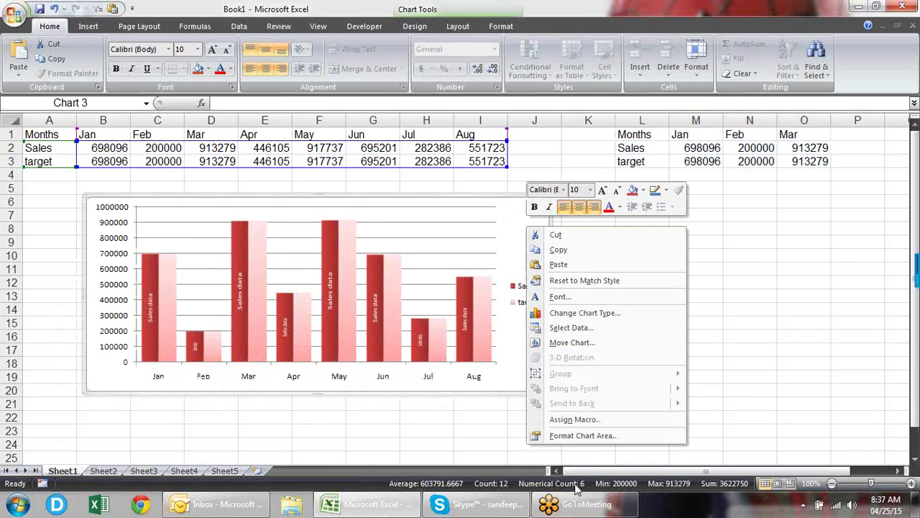
left_click(596, 436)
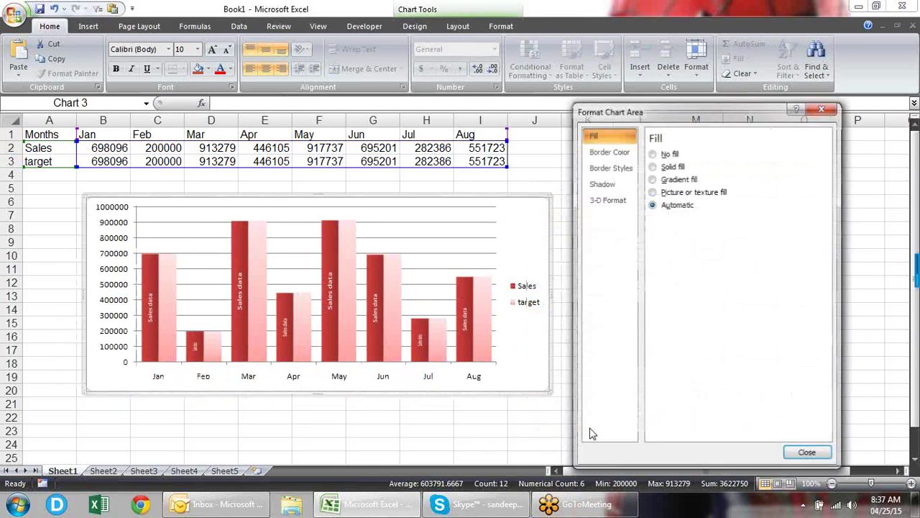
left_click(491, 247)
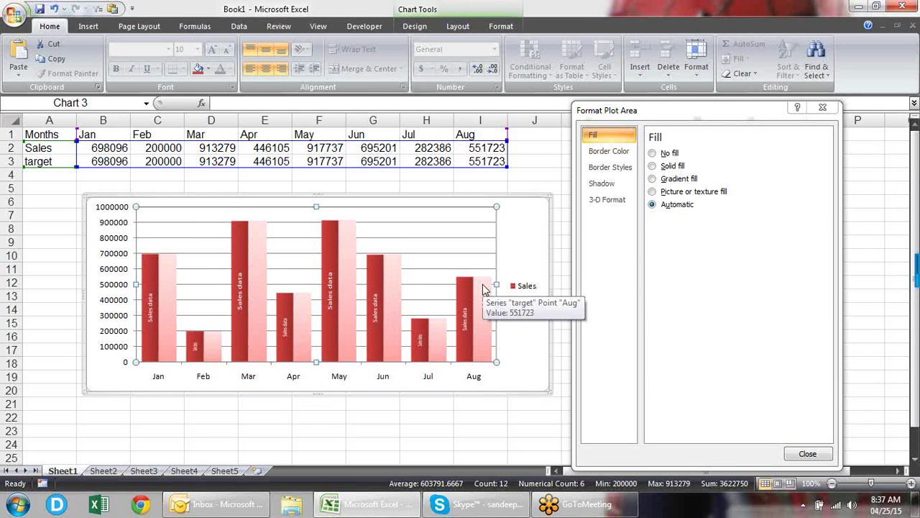
left_click(486, 321)
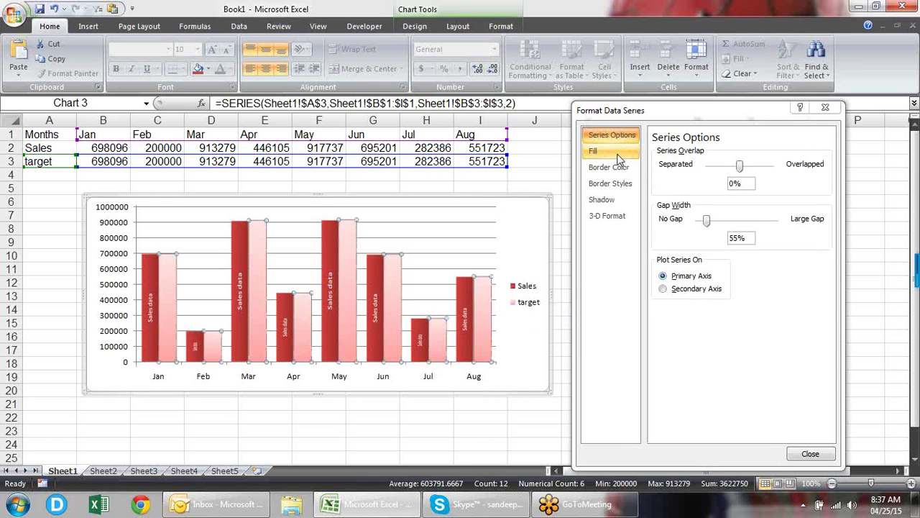
left_click(594, 150)
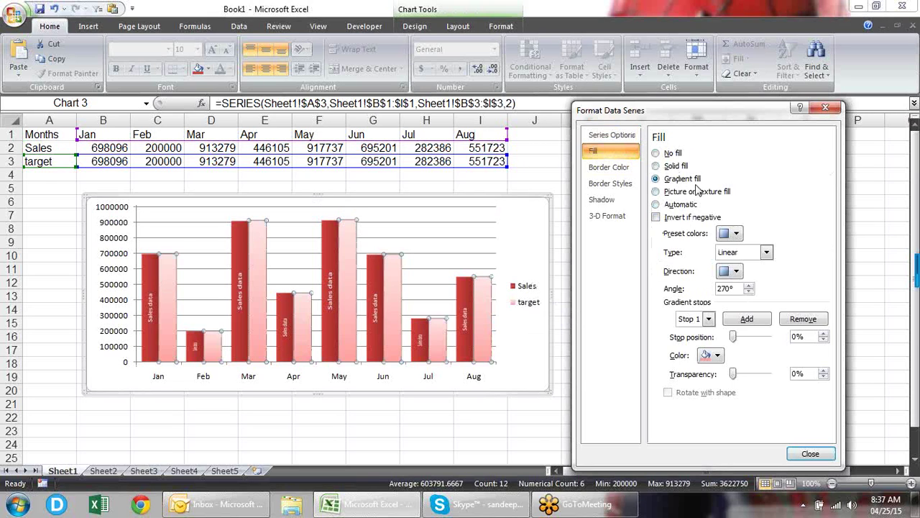
left_click(624, 170)
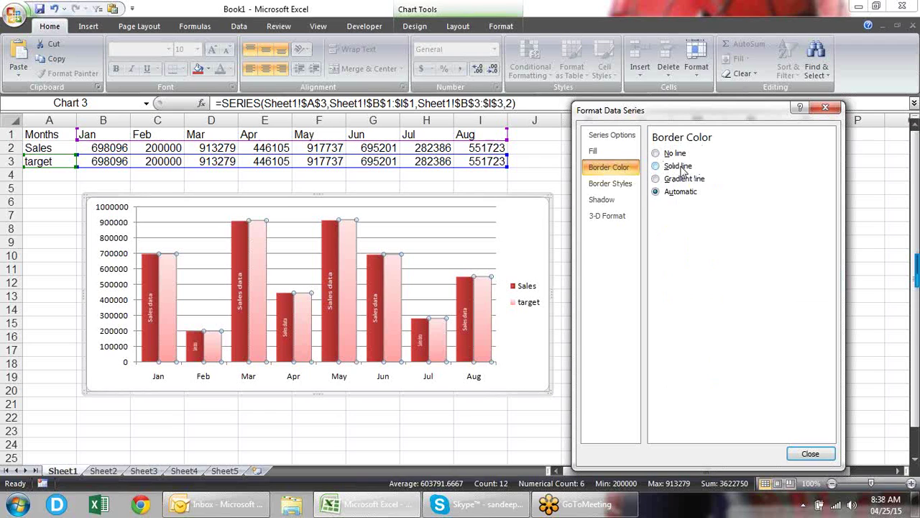
left_click(622, 185)
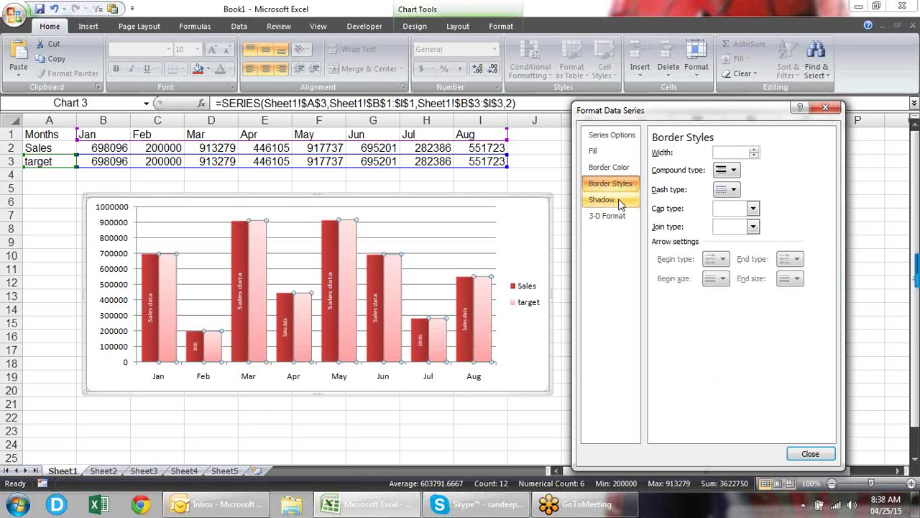
left_click(387, 383)
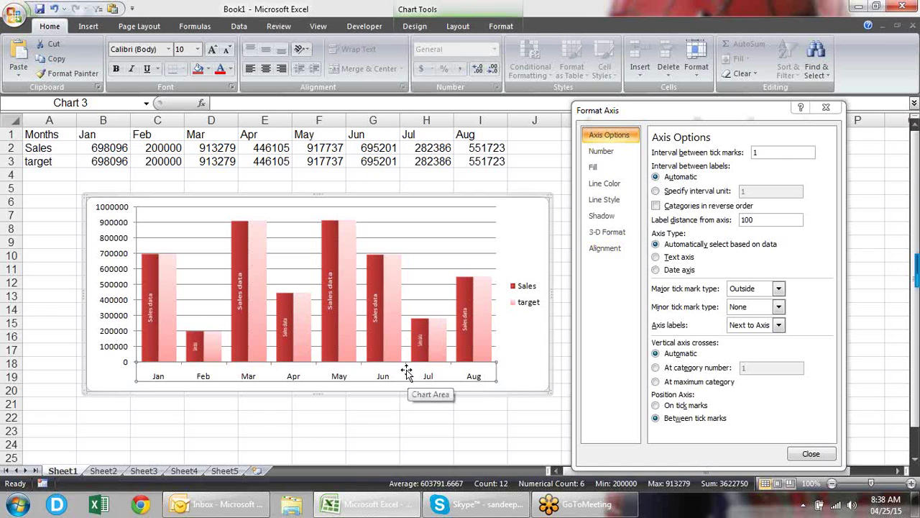
- Set the month axis tick interval to 2, keep Jan–Aug order and outside major tick marks
double_click(755, 152)
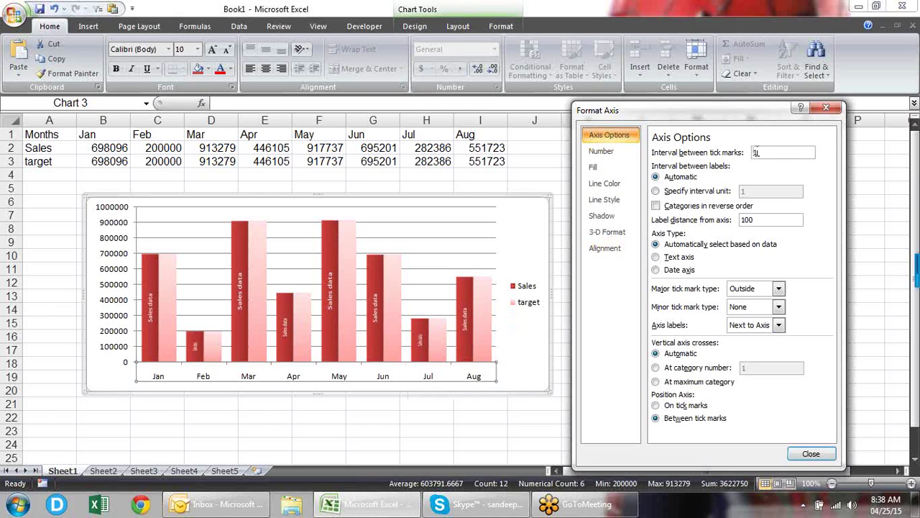
left_click_drag(756, 152, 747, 156)
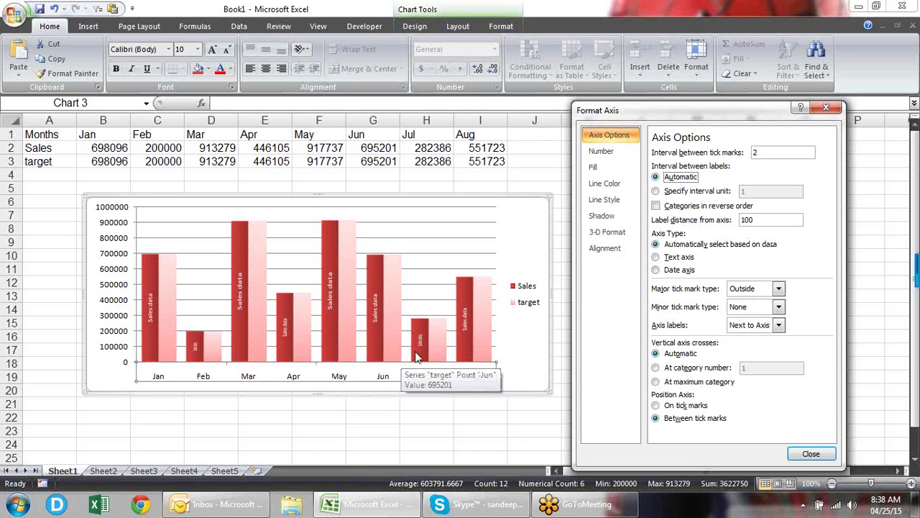
left_click(689, 208)
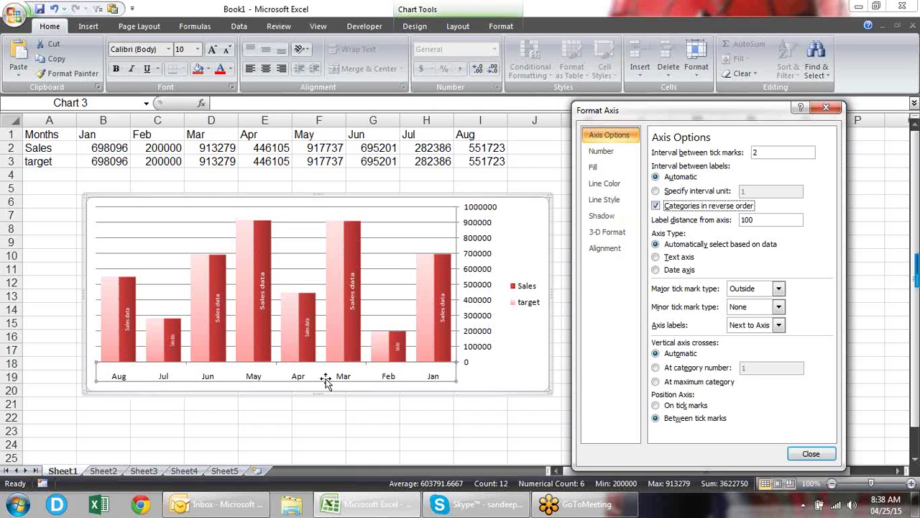
left_click(657, 206)
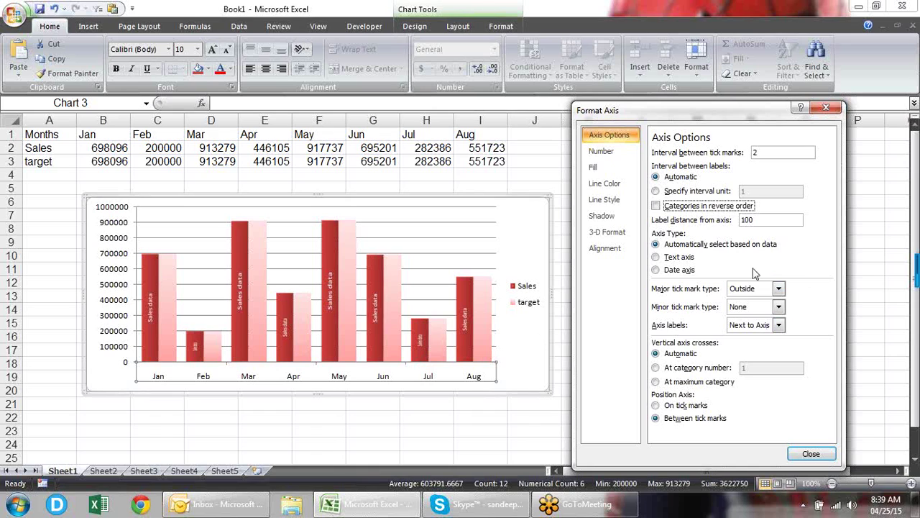
left_click(778, 288)
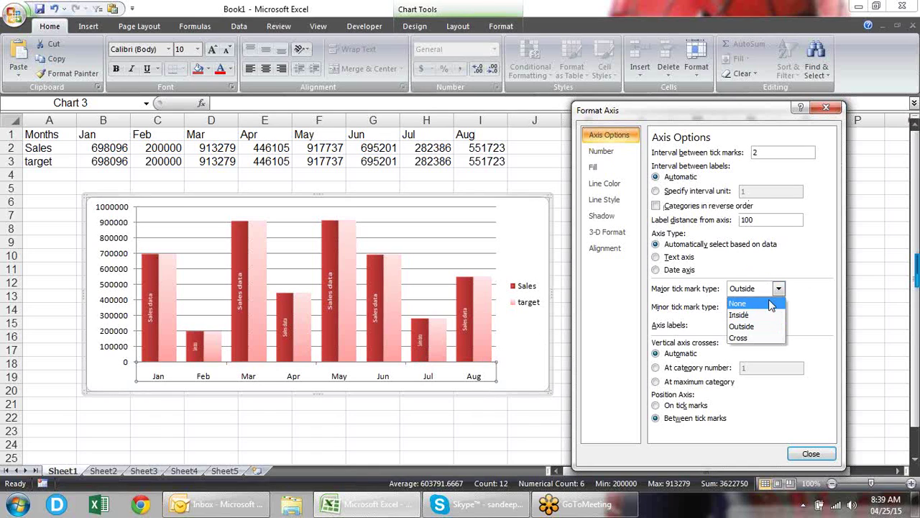
left_click(748, 324)
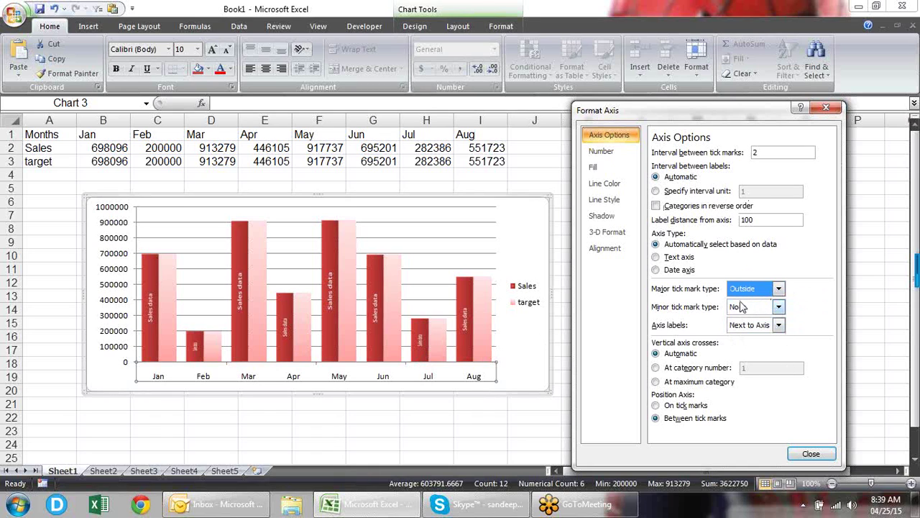
left_click(609, 153)
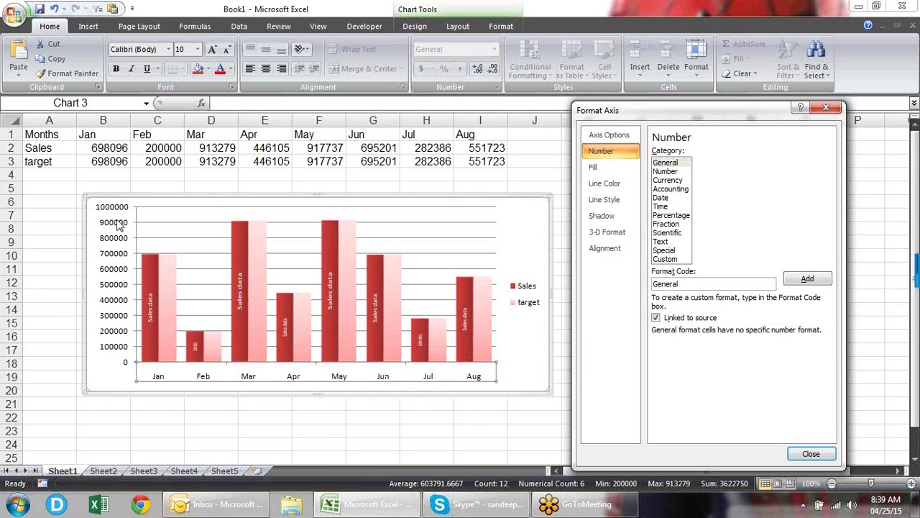
- Format the vertical value axis as Currency, labelling $0.00 to $1,000,000.00
left_click(119, 278)
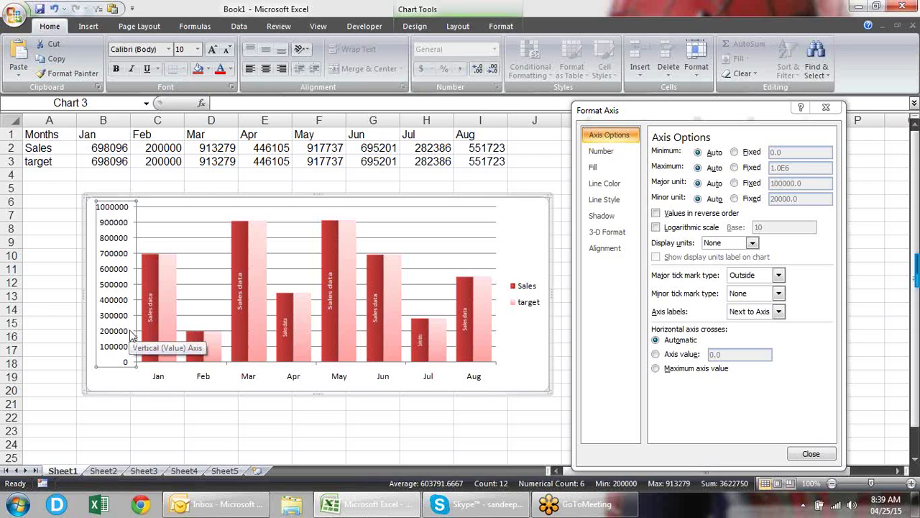
left_click(601, 151)
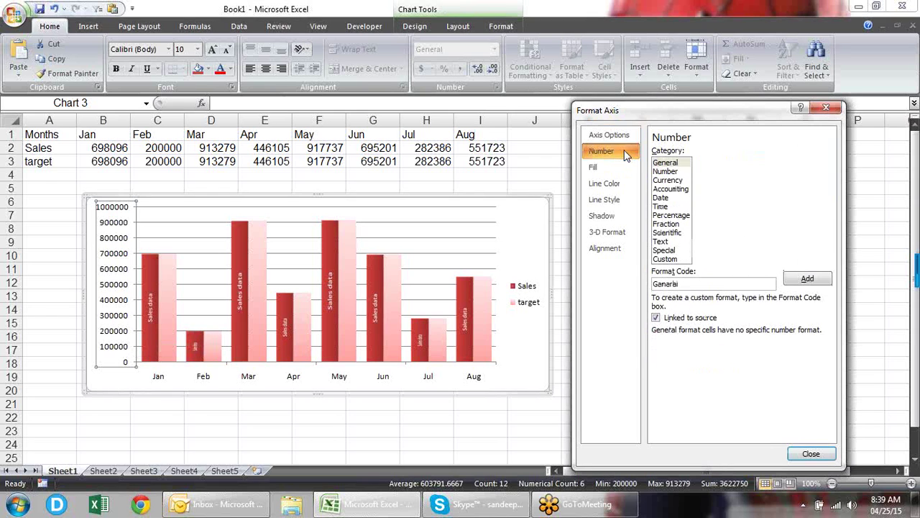
left_click(679, 180)
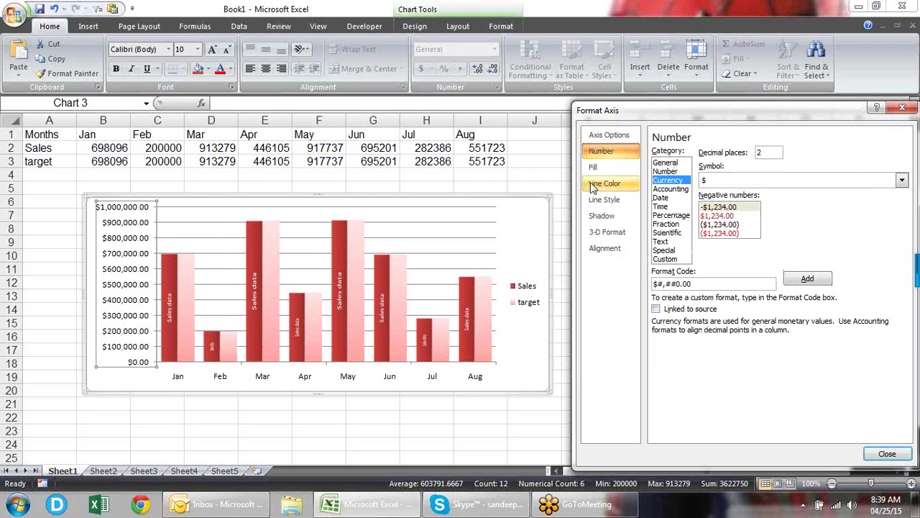
left_click(393, 380)
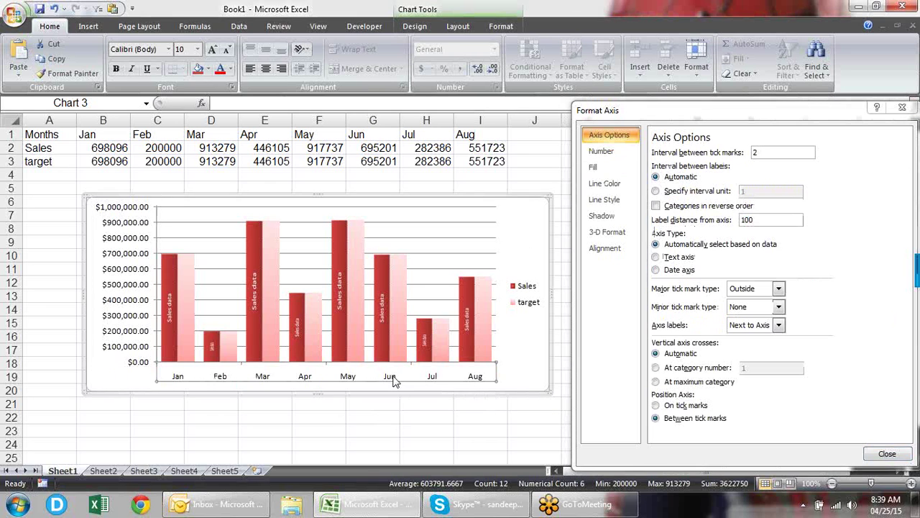
- Set the month axis fill to No fill
left_click(613, 169)
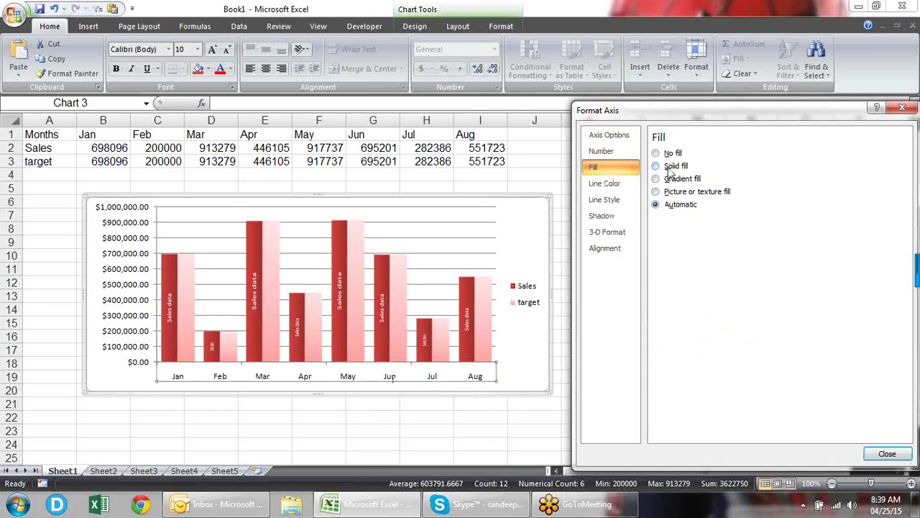
left_click(671, 154)
left_click(671, 166)
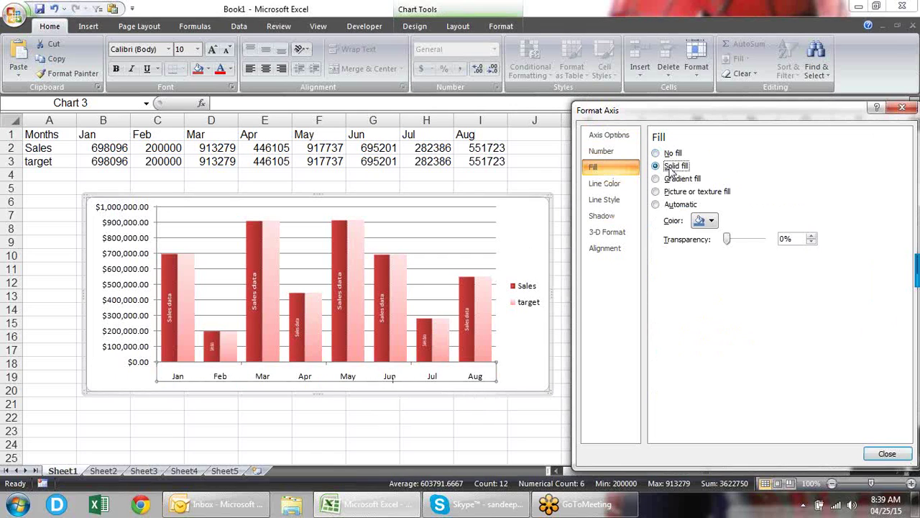
left_click(671, 154)
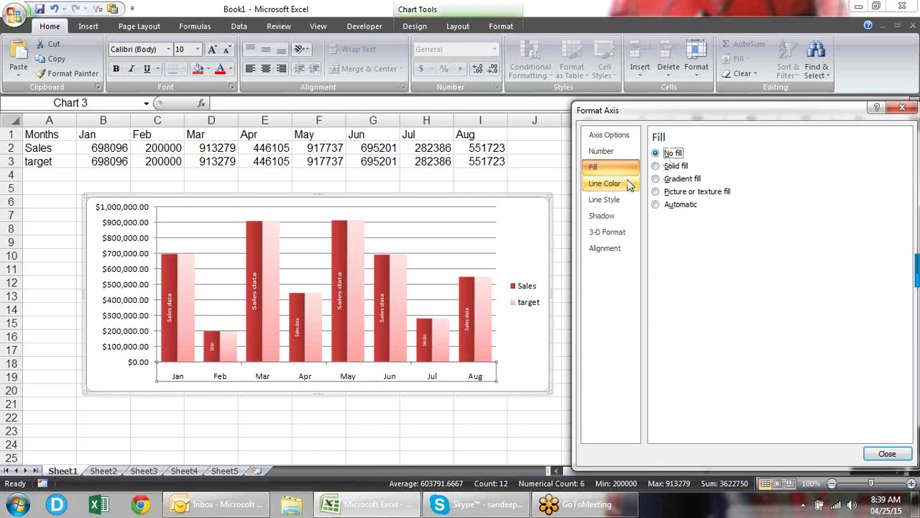
- Give the month axis a solid line and view its line style, shadow and alignment settings
left_click(625, 189)
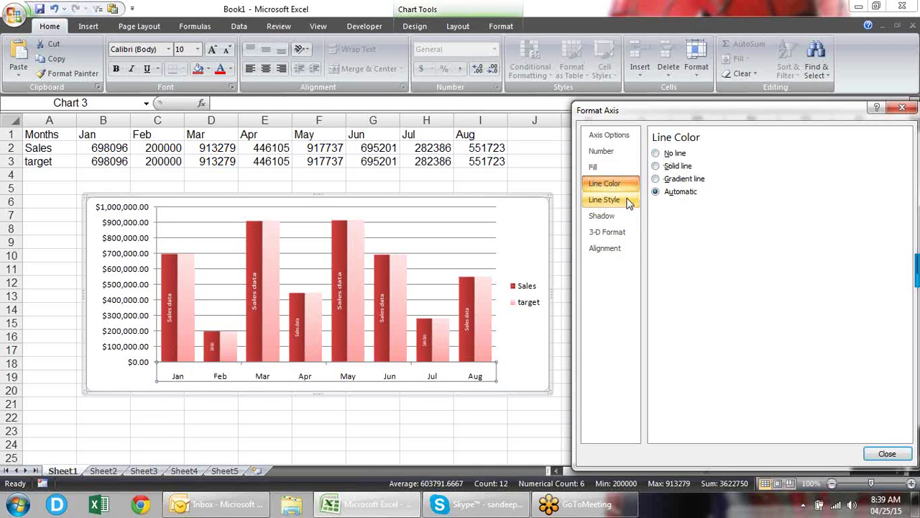
left_click(678, 167)
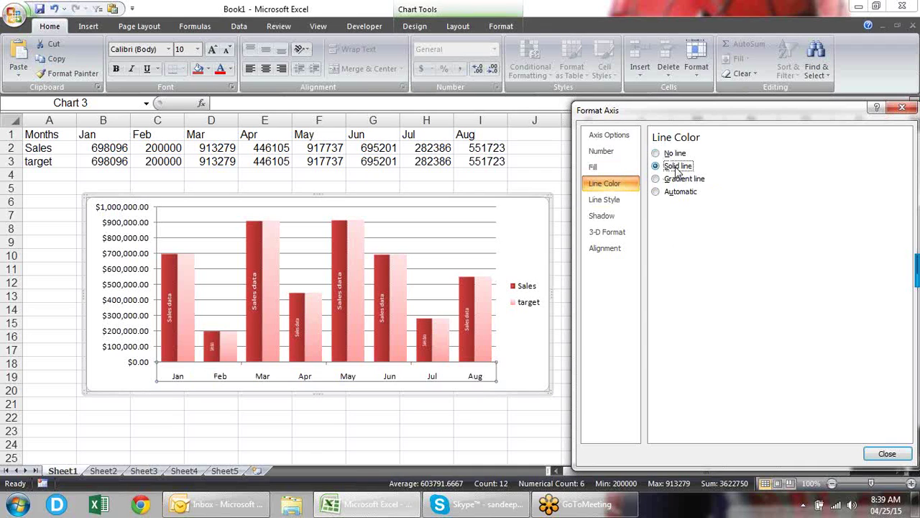
left_click(634, 200)
left_click(617, 217)
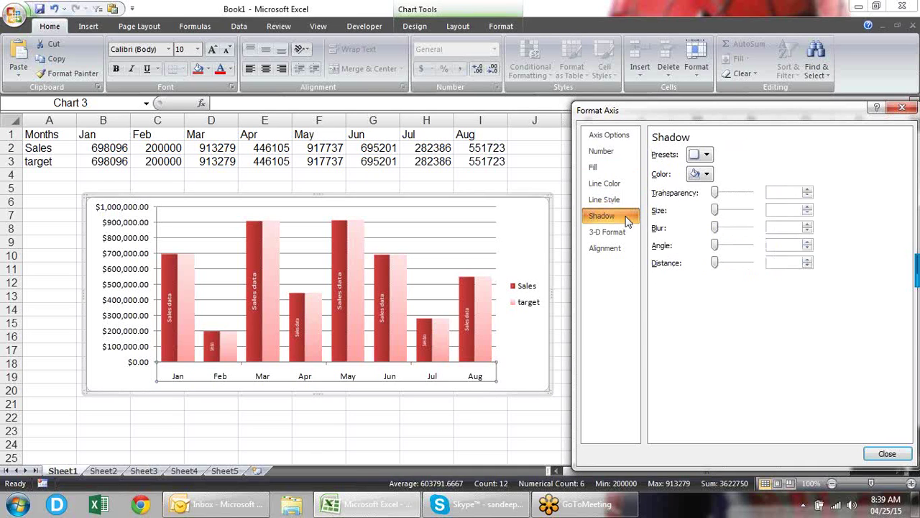
left_click(620, 246)
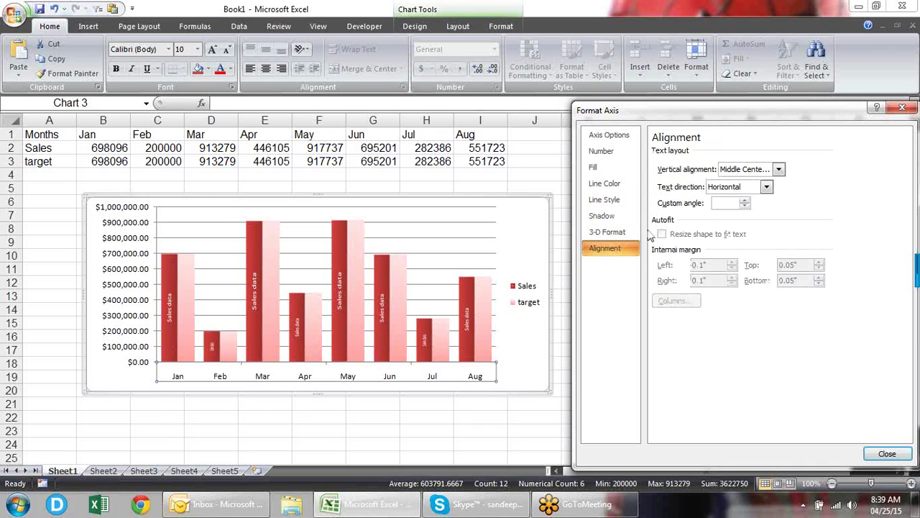
- Rotate all month axis label text 90° so the labels read vertically
left_click(766, 187)
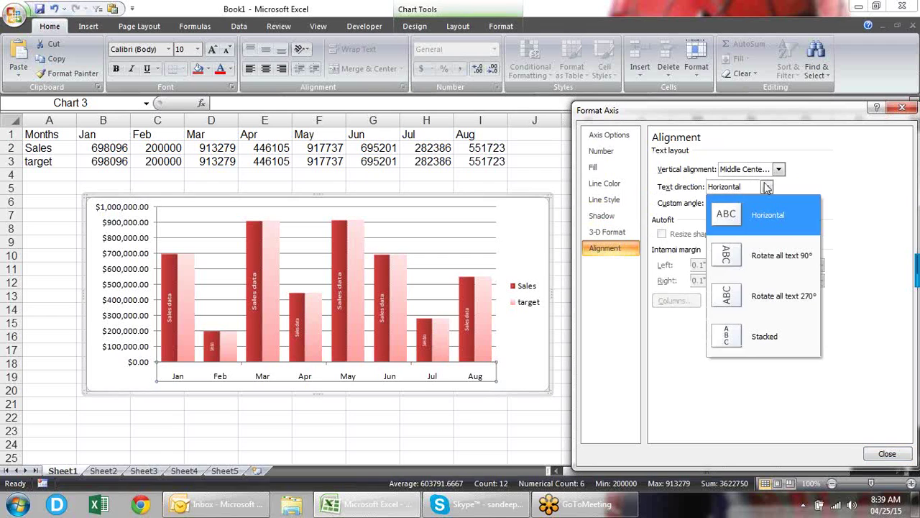
left_click(773, 254)
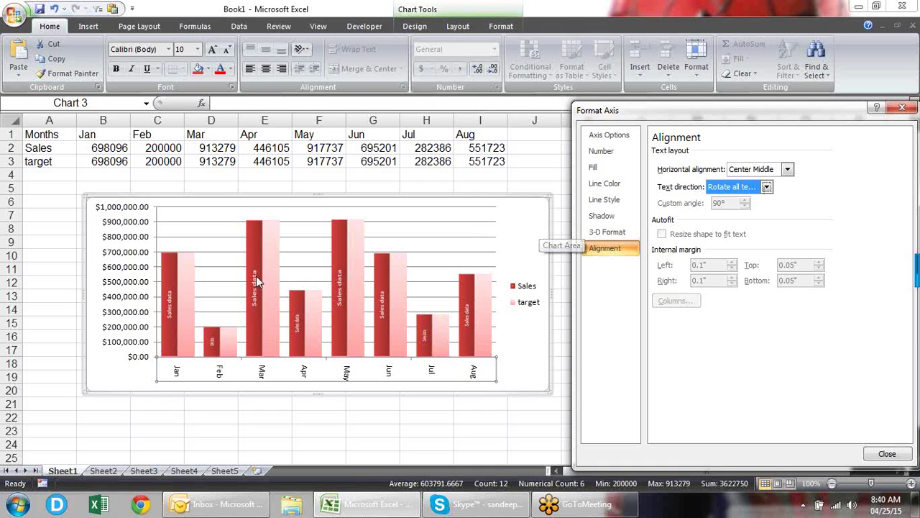
left_click(308, 247)
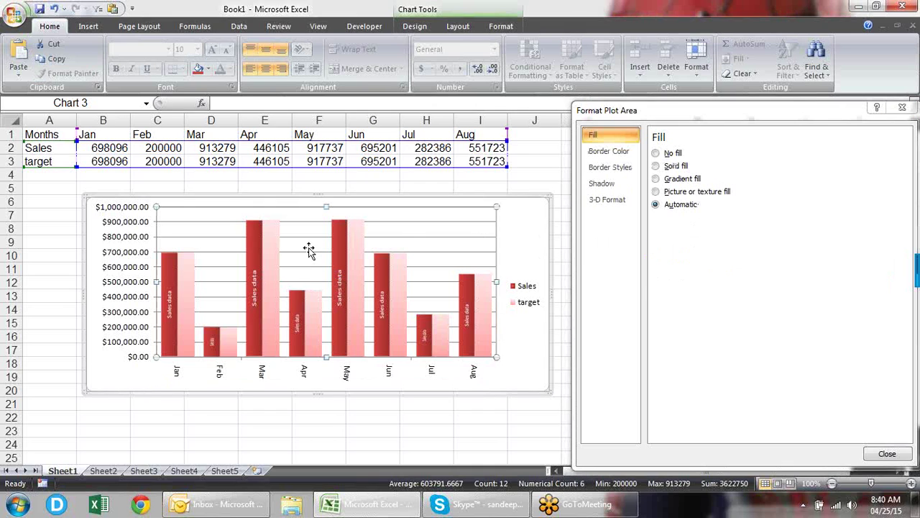
- Review the formatting settings for the major gridlines, chart area and plot area
left_click(405, 224)
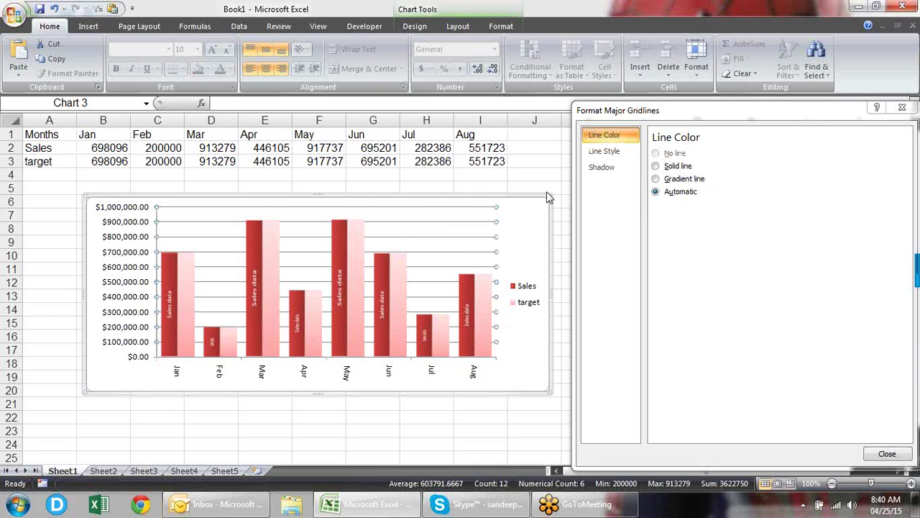
left_click(603, 151)
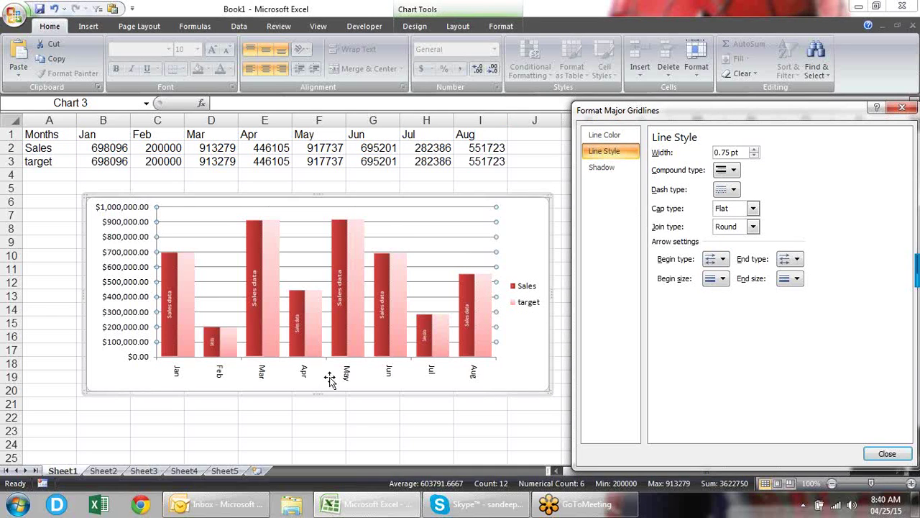
left_click(124, 381)
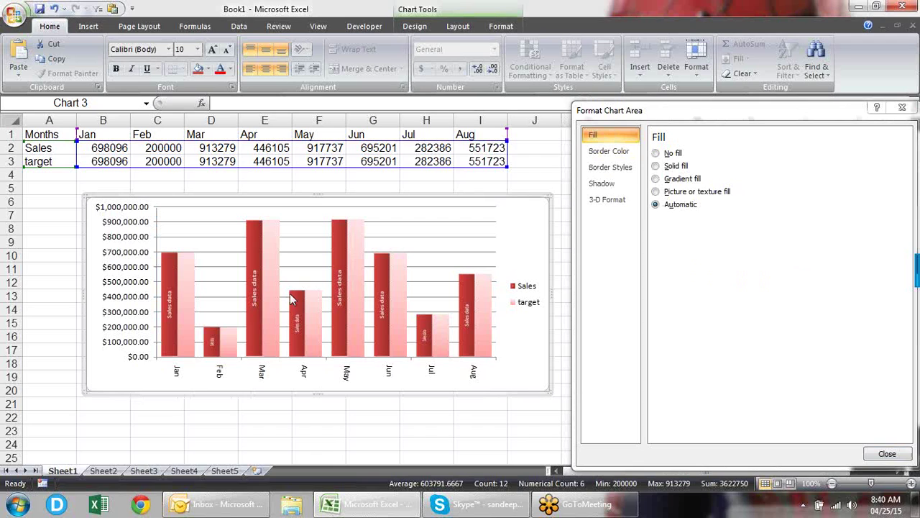
left_click(496, 213)
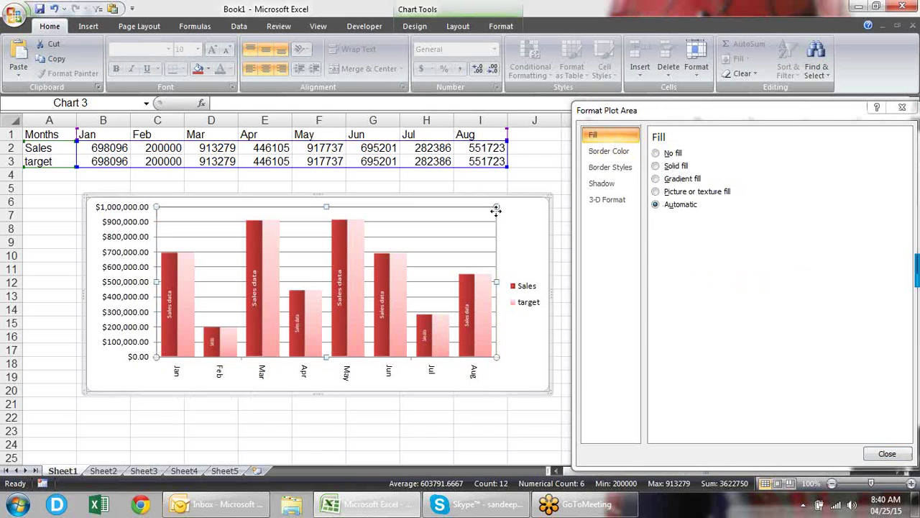
left_click(526, 220)
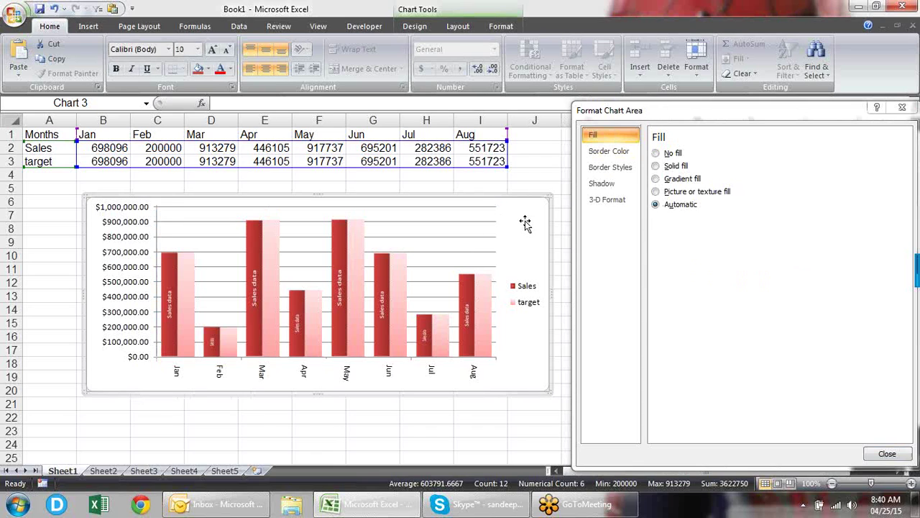
left_click(488, 209)
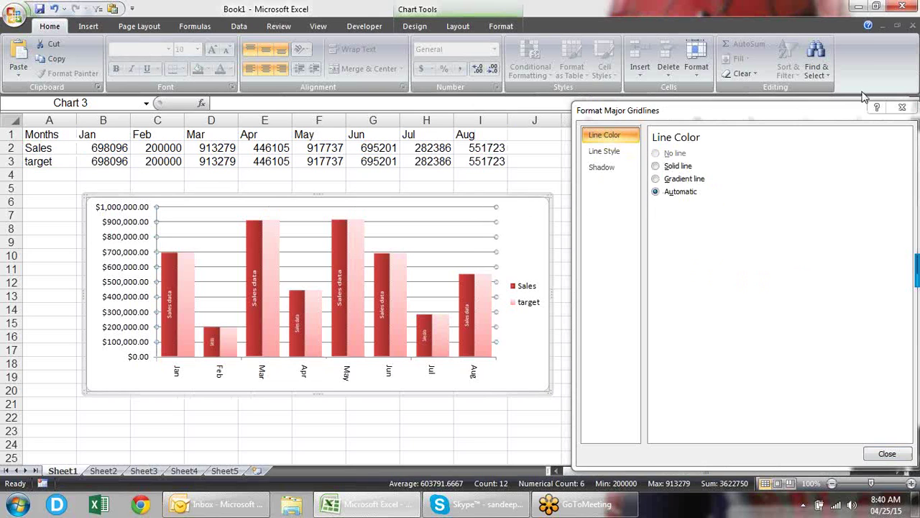
- Close the formatting panel and clear the chart element selection
left_click_drag(856, 113, 786, 113)
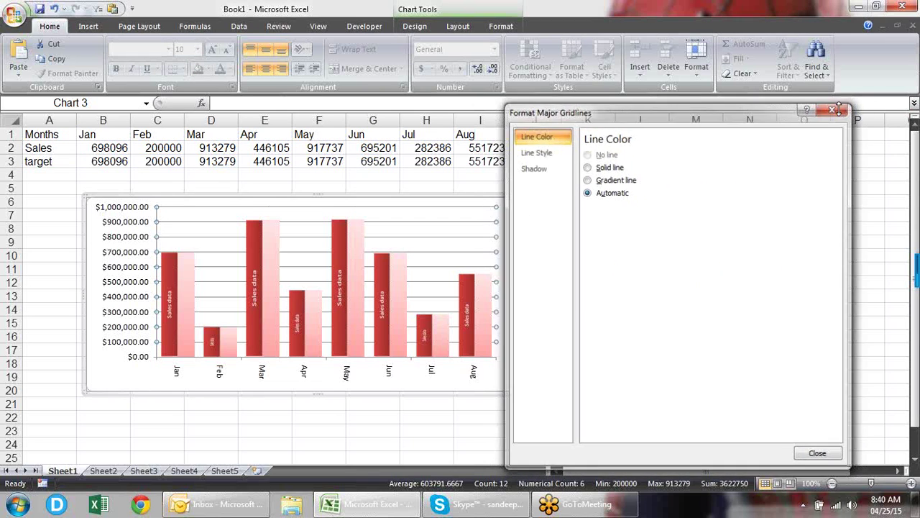
left_click(835, 109)
left_click(475, 209)
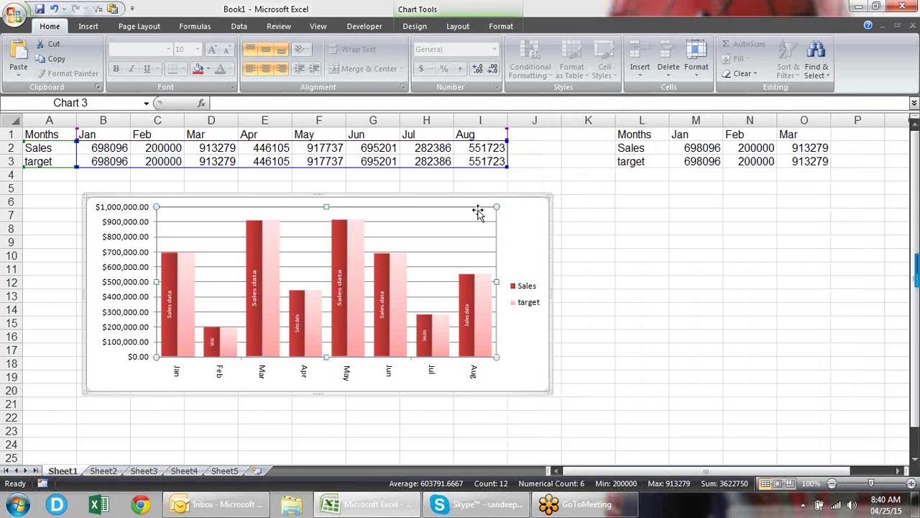
mouse_move(382, 280)
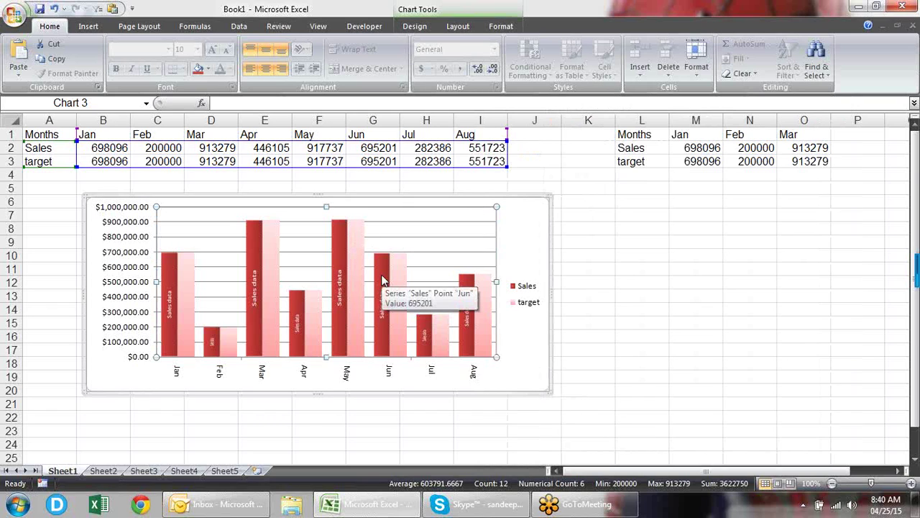
left_click(443, 224)
key("Escape")
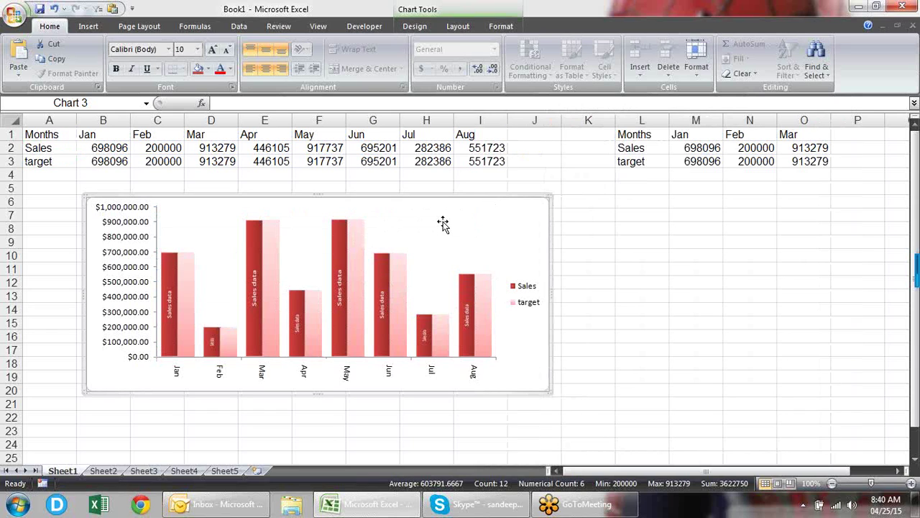
left_click(443, 223)
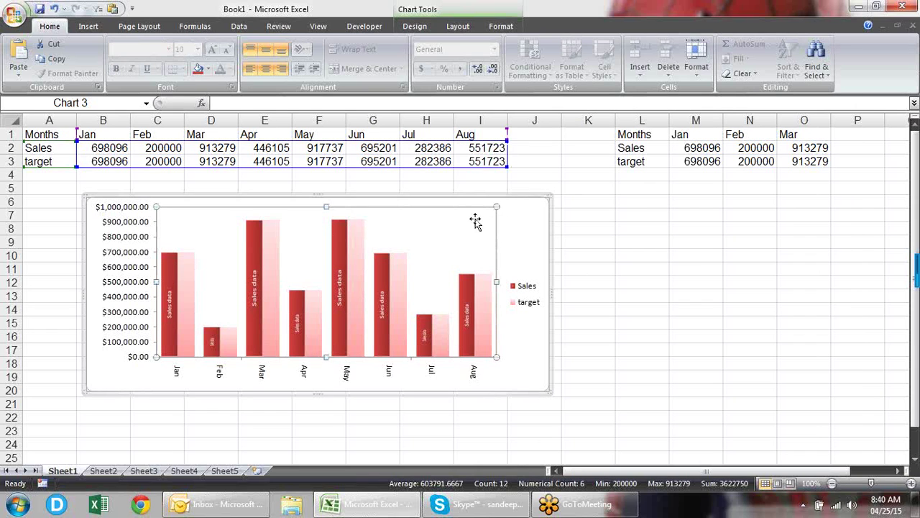
- Add value data labels, such as 913279, to both the Sales and target columns
left_click(381, 259)
right_click(382, 255)
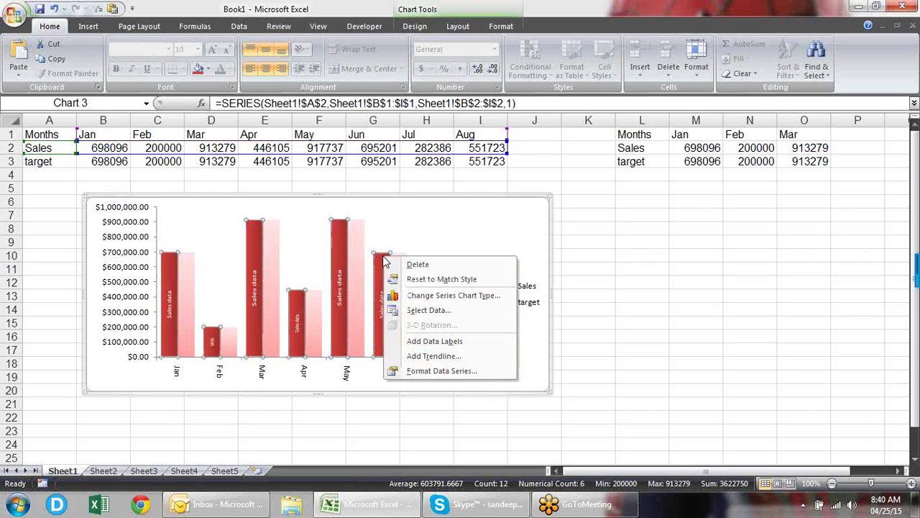
left_click(421, 341)
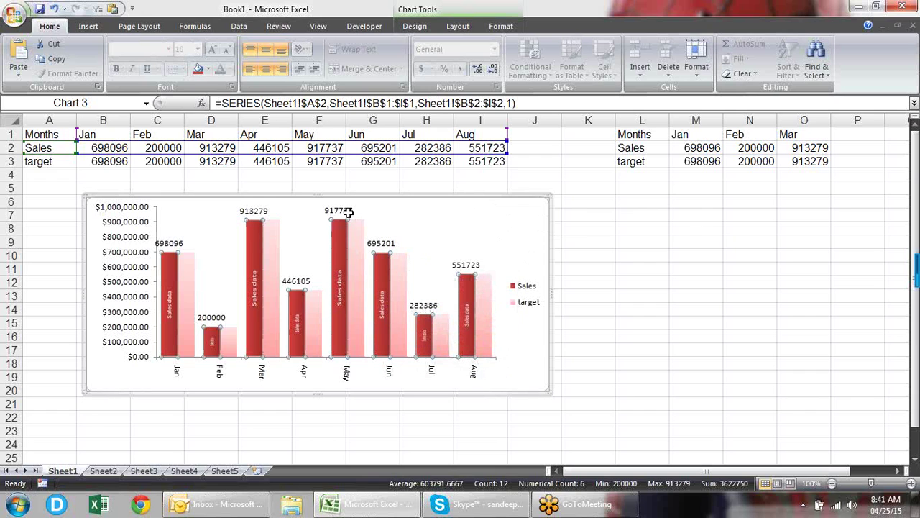
right_click(401, 278)
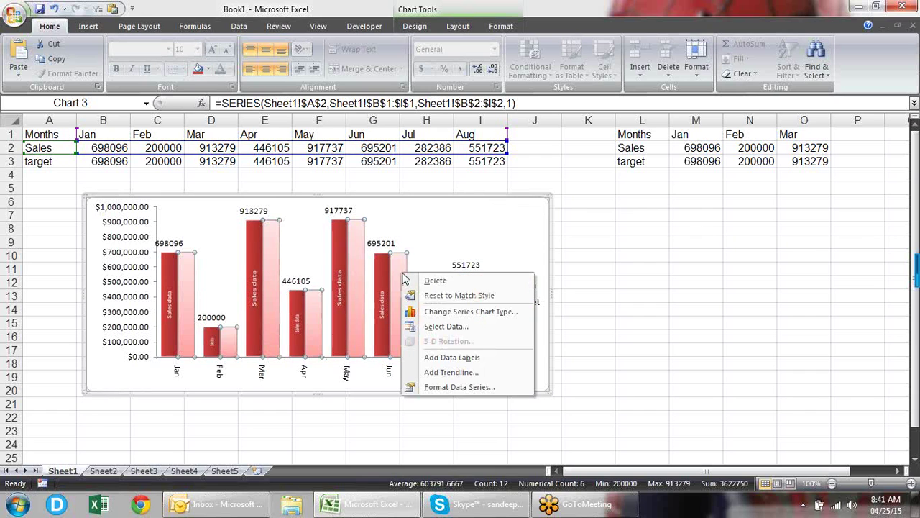
left_click(441, 358)
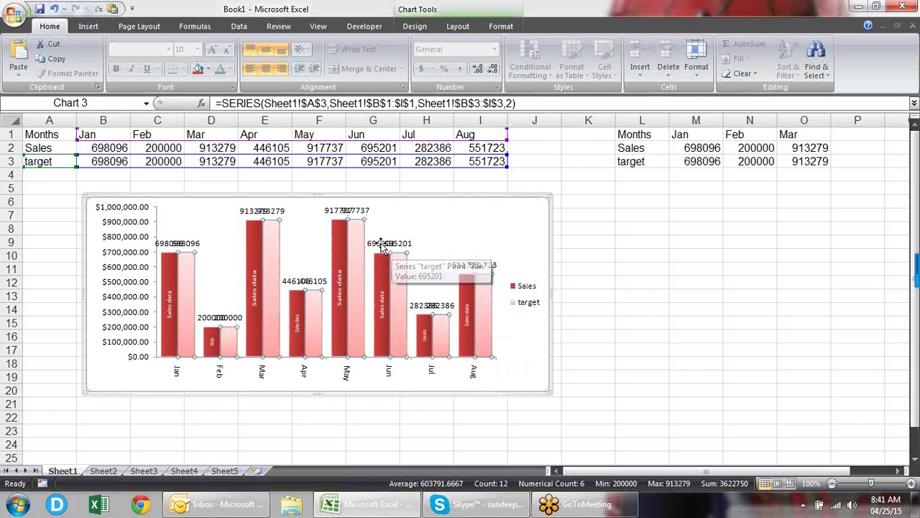
right_click(404, 264)
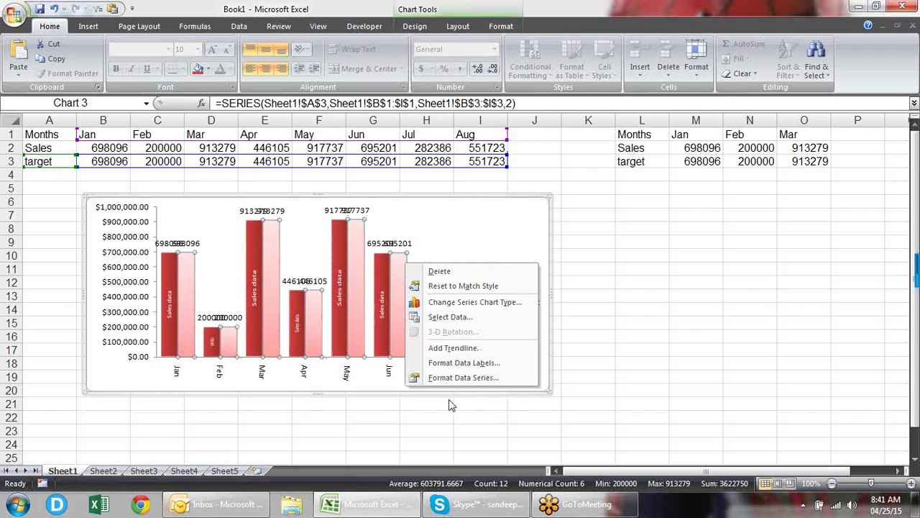
- Open Format Data Labels for the target labels and try series and month names, keeping values only
left_click(464, 363)
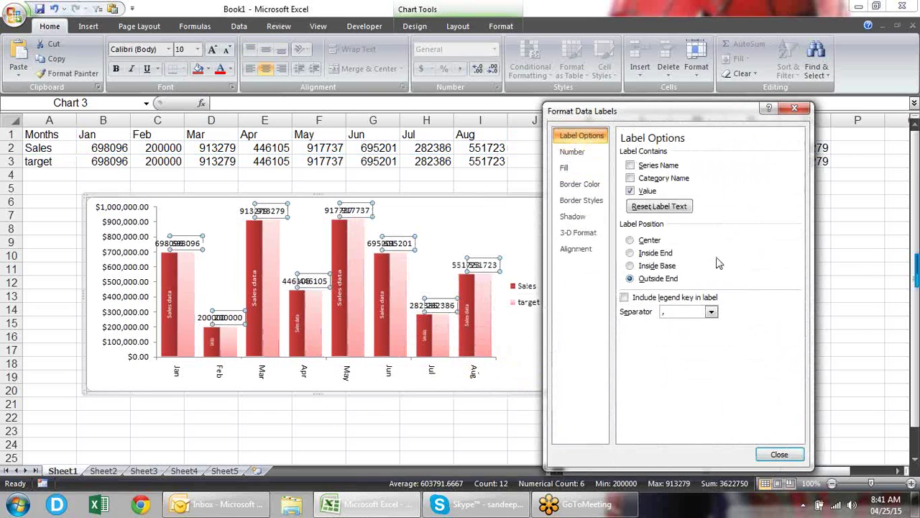
left_click(656, 166)
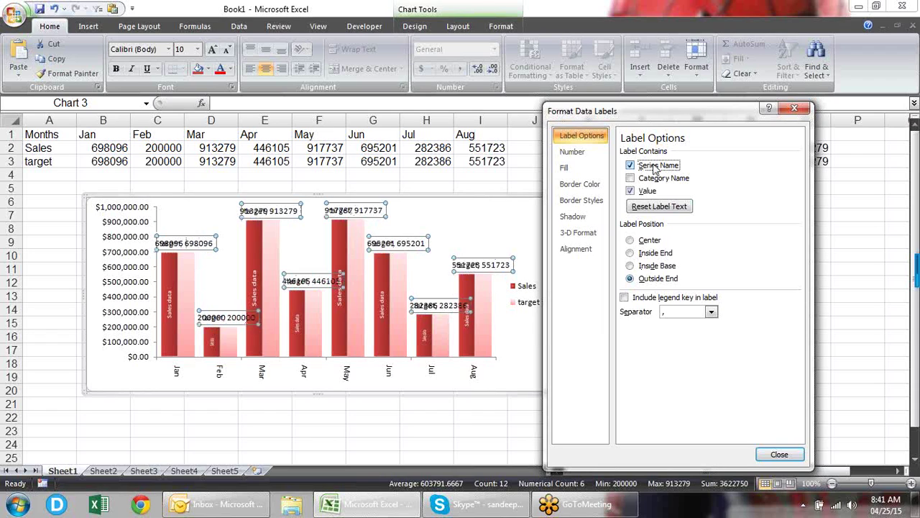
left_click(656, 179)
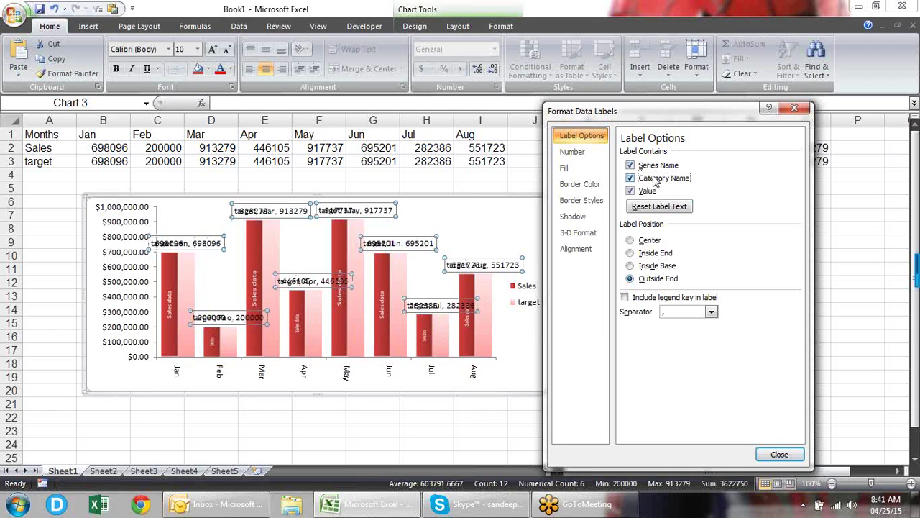
left_click(632, 180)
left_click(634, 167)
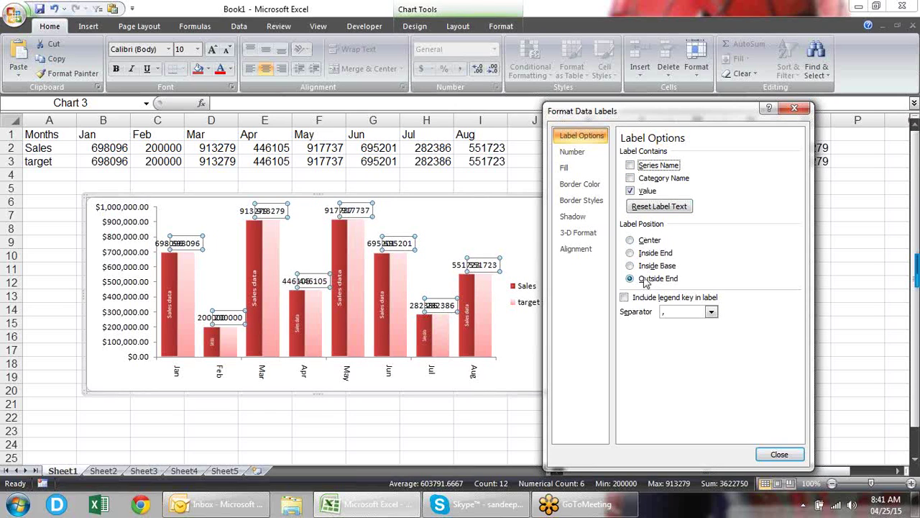
- Try label positions, settle on Center inside the target bars, and view the Number settings
left_click(636, 243)
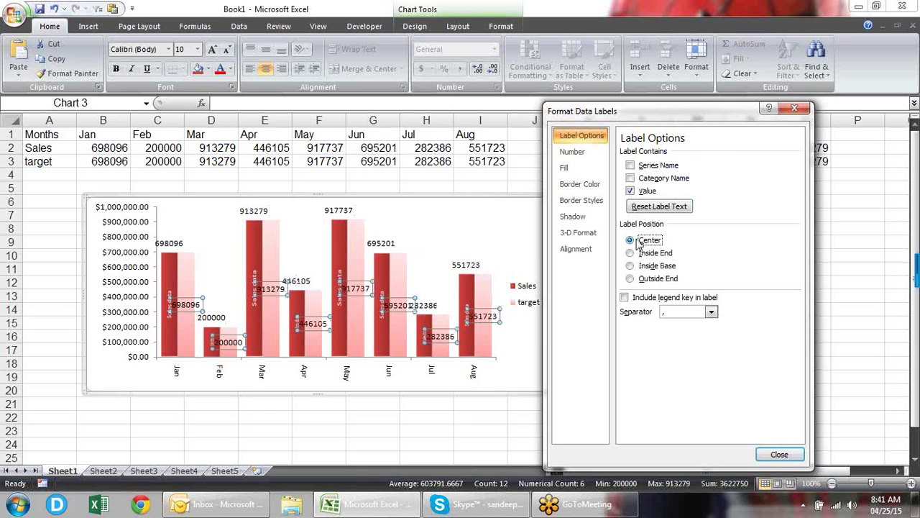
left_click(643, 280)
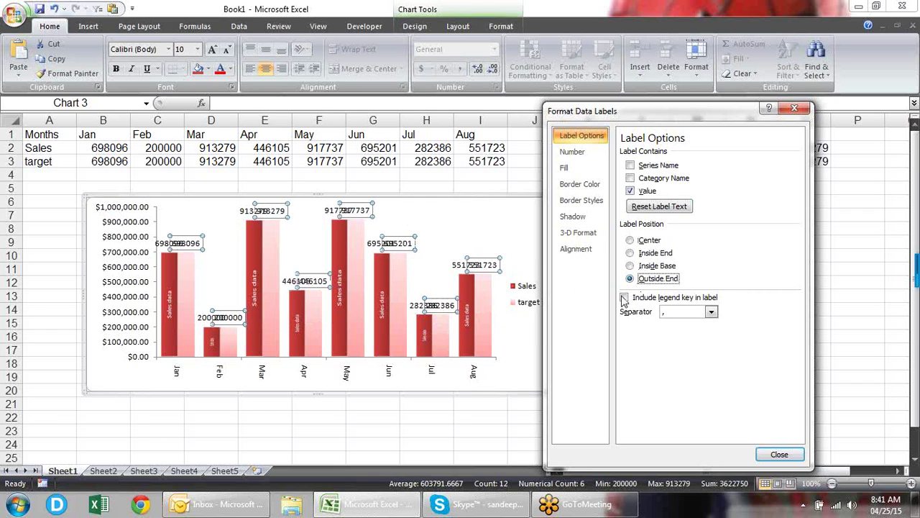
left_click(645, 267)
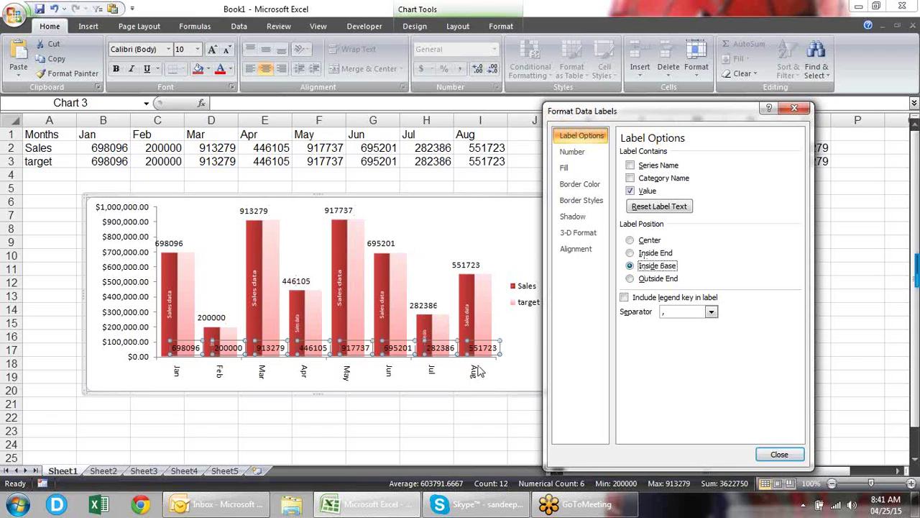
left_click(654, 243)
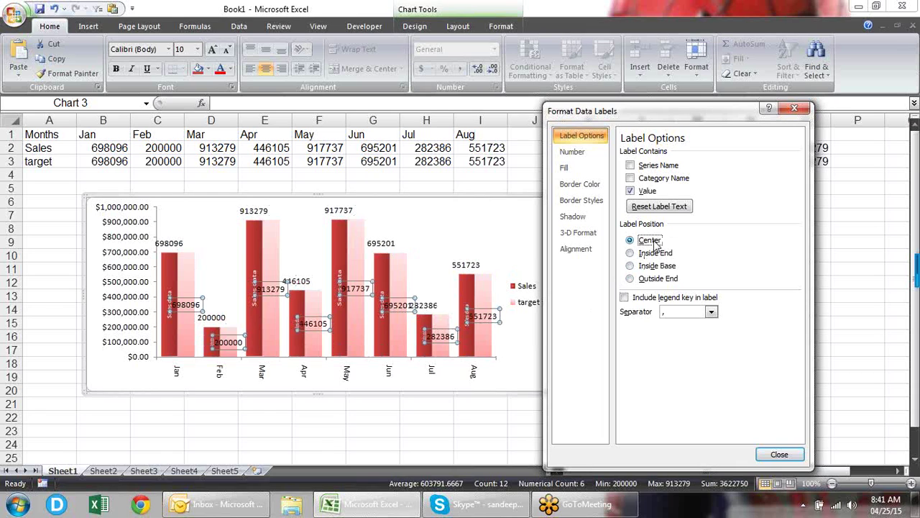
left_click(573, 153)
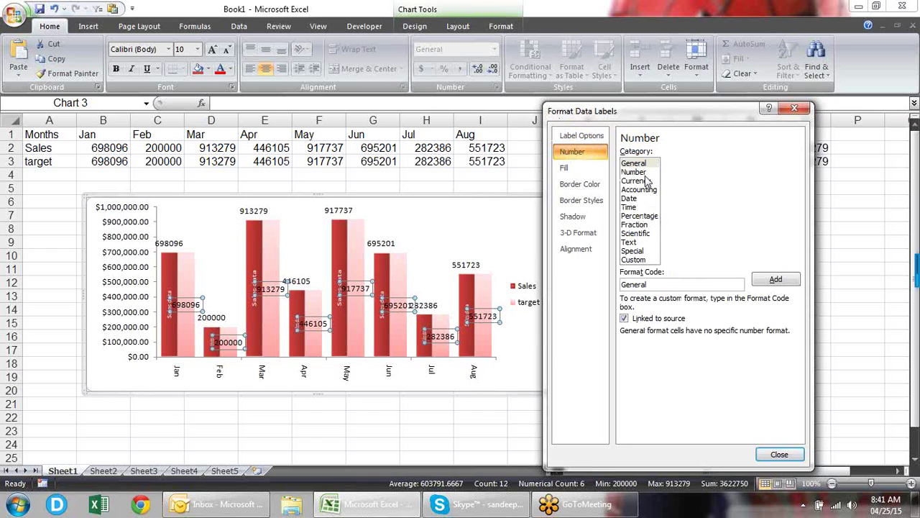
- Set the target data labels' text direction to Rotate 270°
left_click(567, 167)
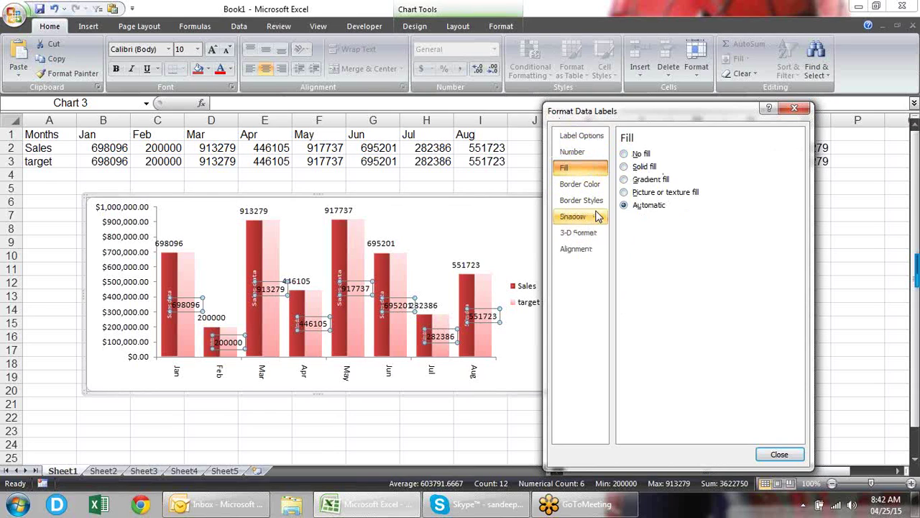
left_click(598, 249)
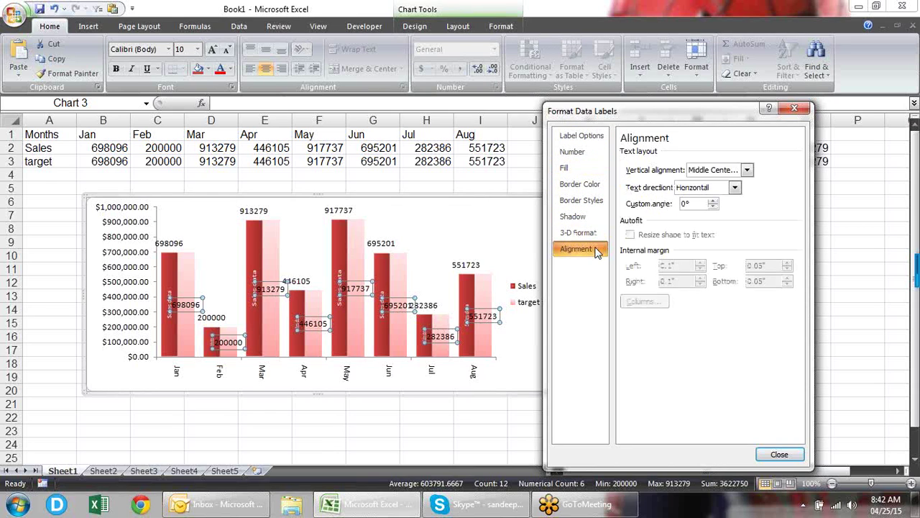
left_click(735, 188)
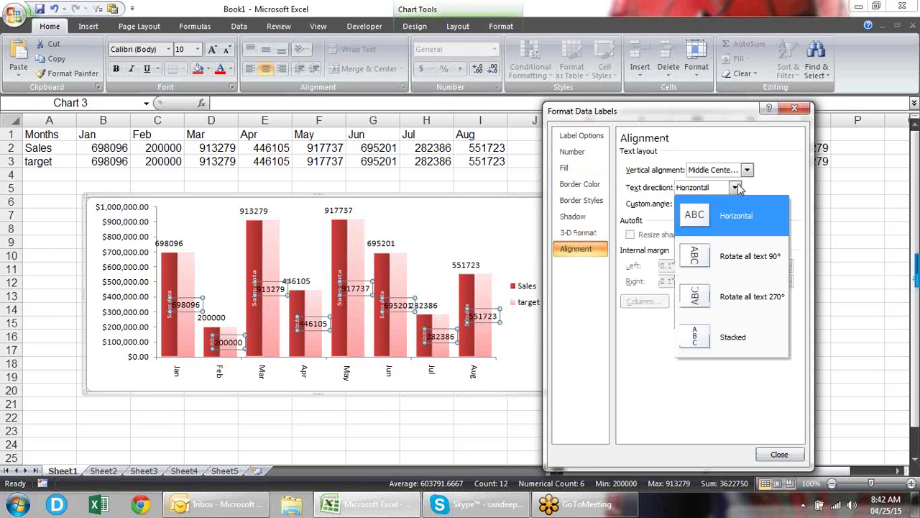
left_click(721, 302)
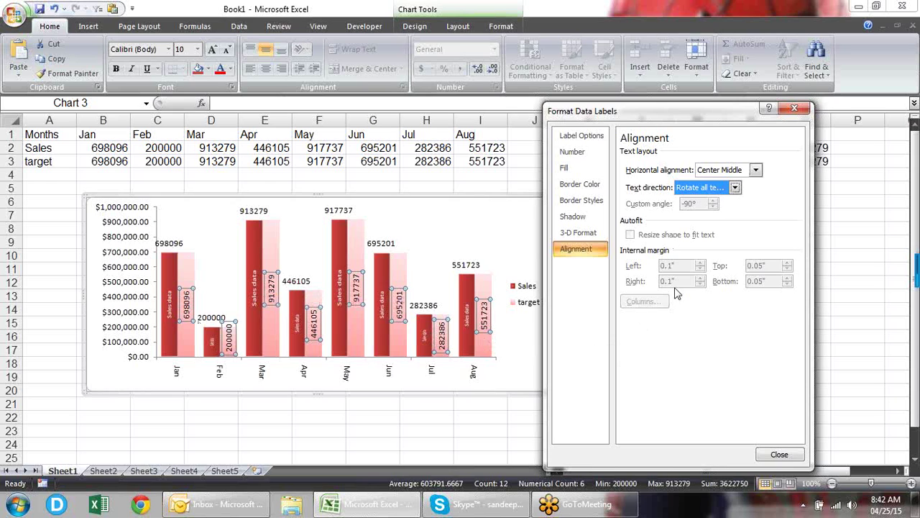
- Rotate the Sales labels 90°, centre them inside their bars, and close the formatting dialog
left_click(341, 212)
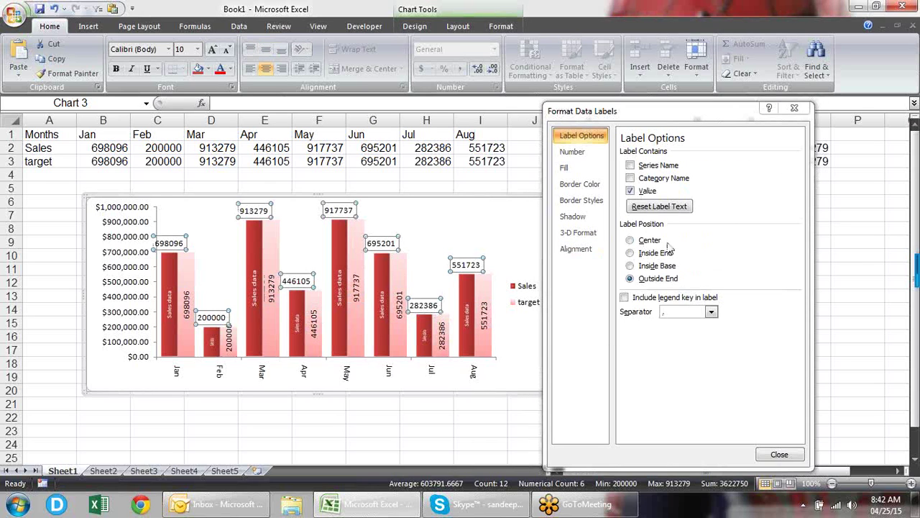
left_click(591, 249)
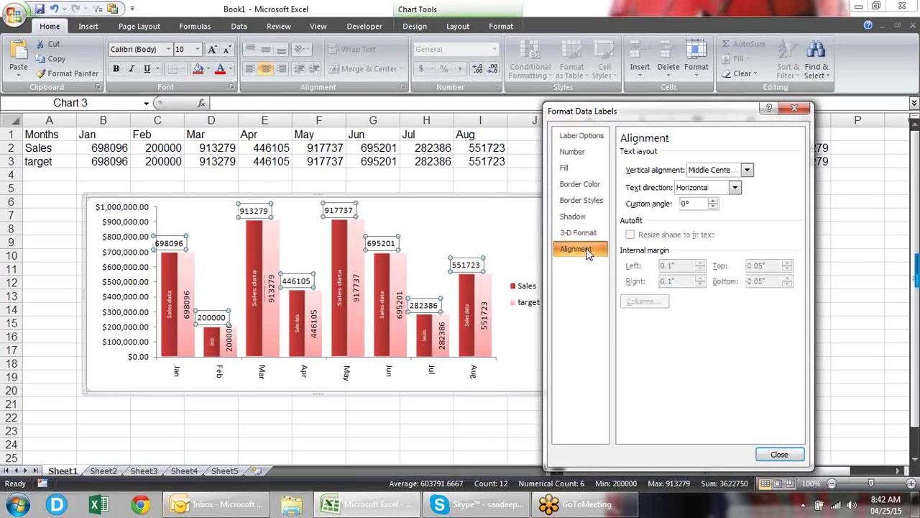
left_click(736, 187)
left_click(728, 265)
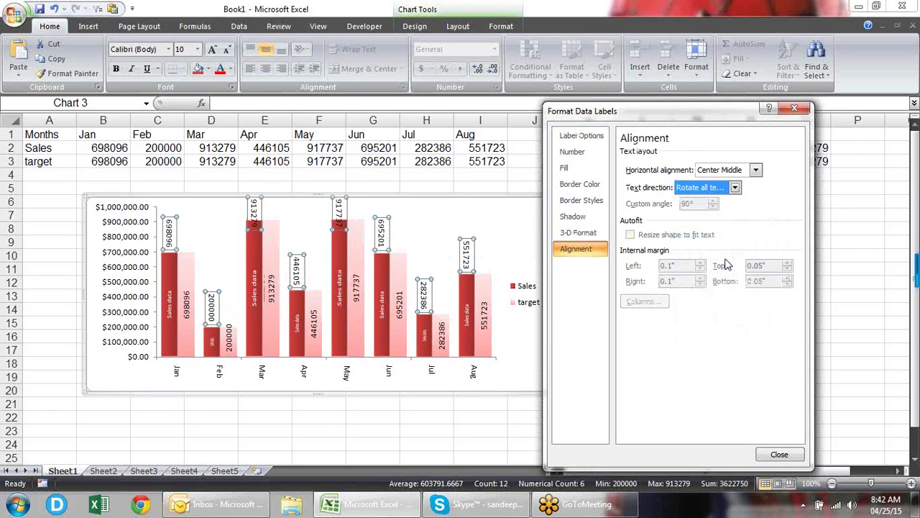
left_click(591, 142)
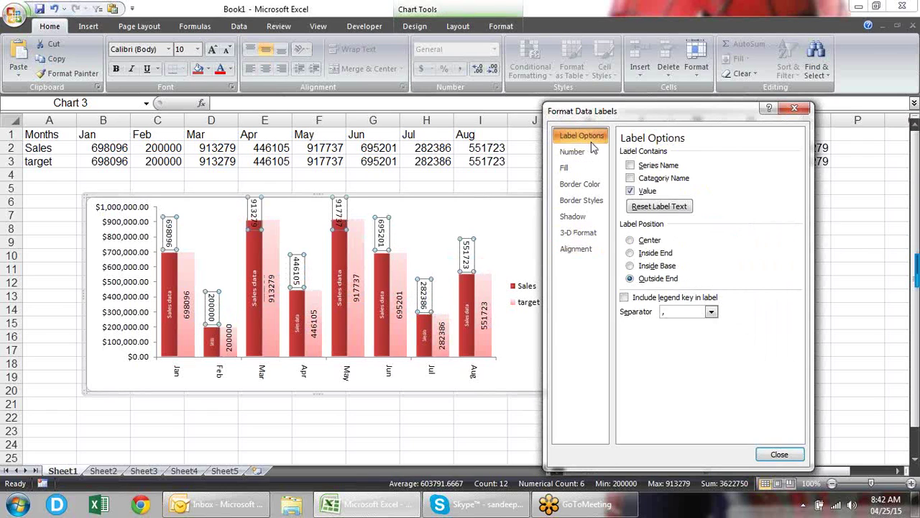
left_click(649, 241)
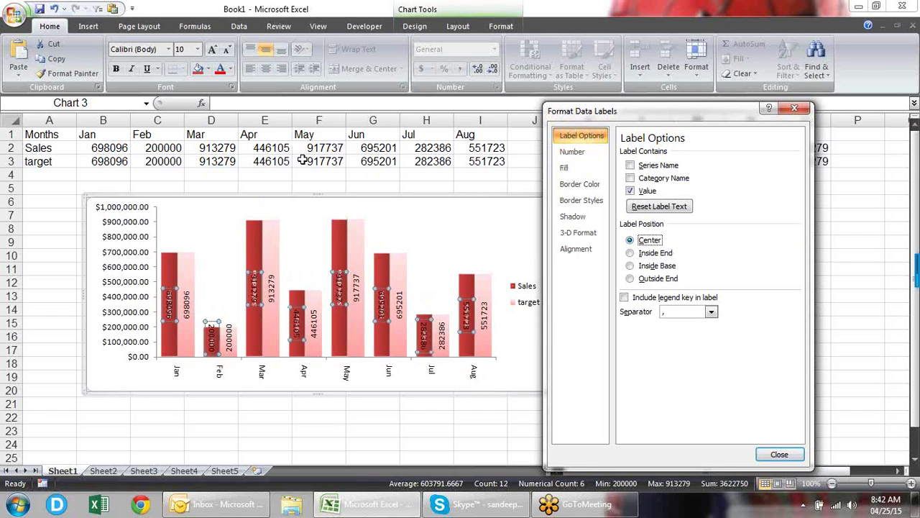
left_click(409, 240)
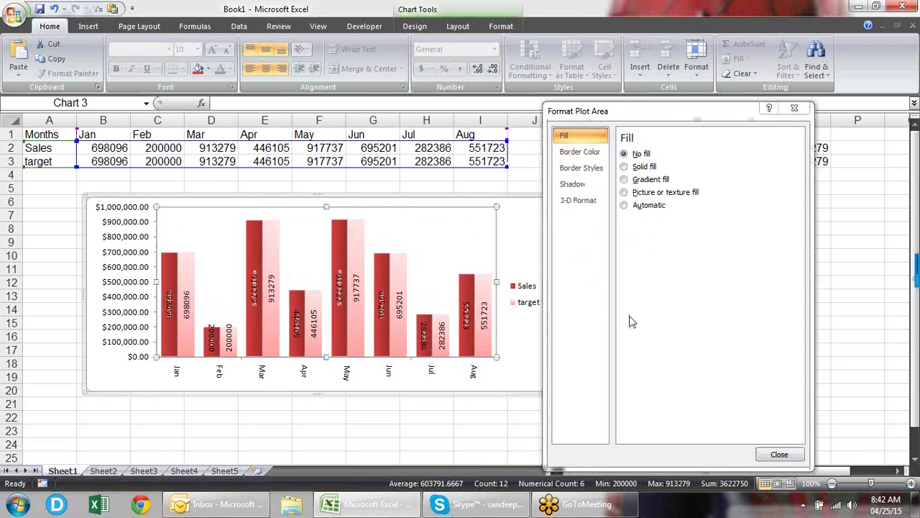
left_click(803, 111)
- Add a trendline to the target series, trying several types before settling on 2-period Moving Average
right_click(353, 247)
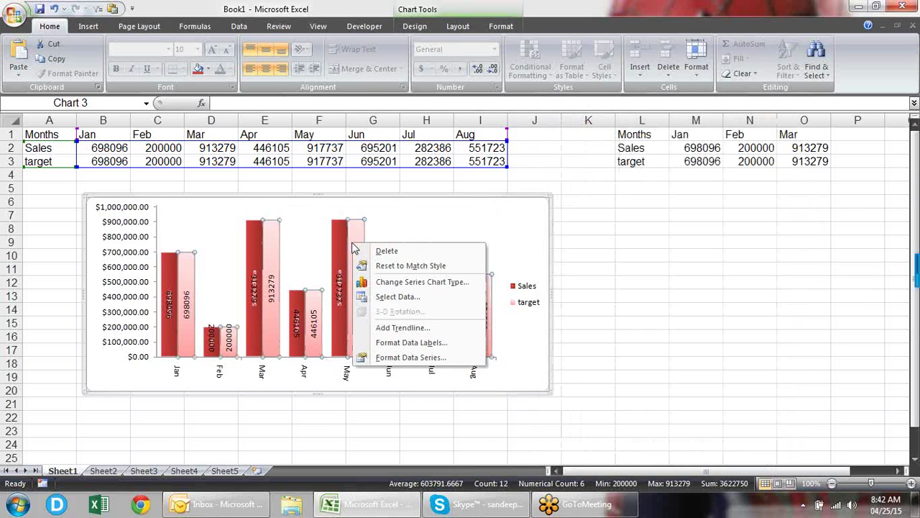
left_click(412, 329)
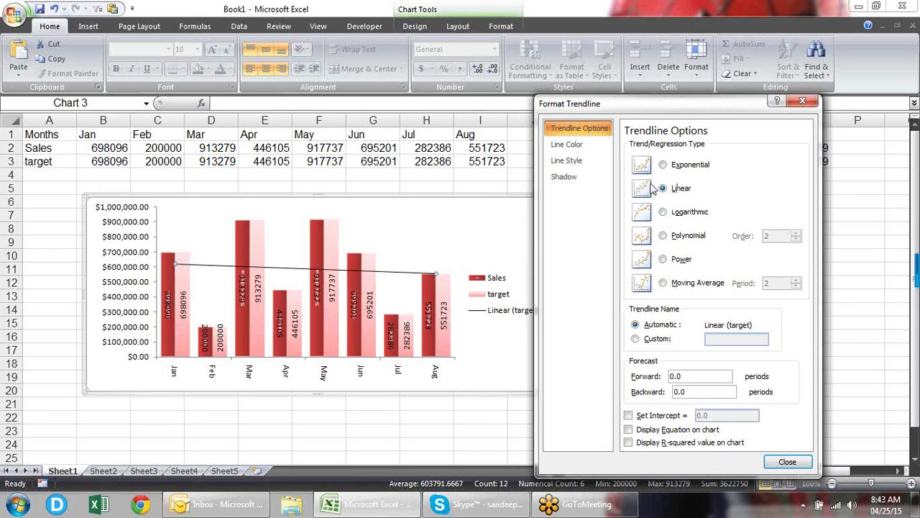
left_click(676, 167)
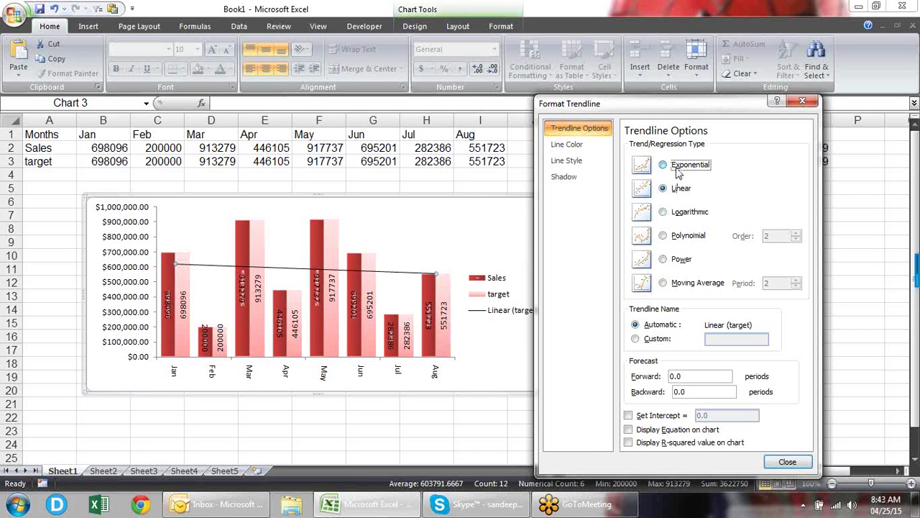
left_click(677, 213)
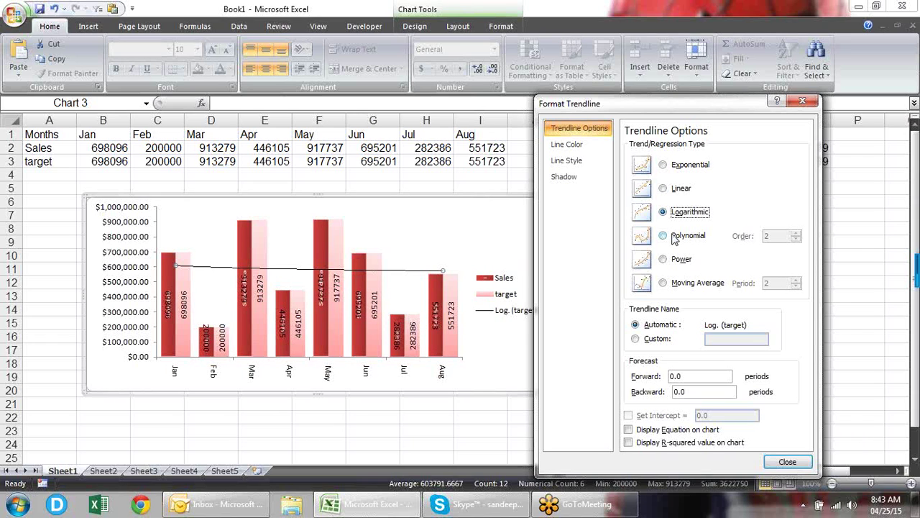
left_click(675, 239)
left_click(670, 262)
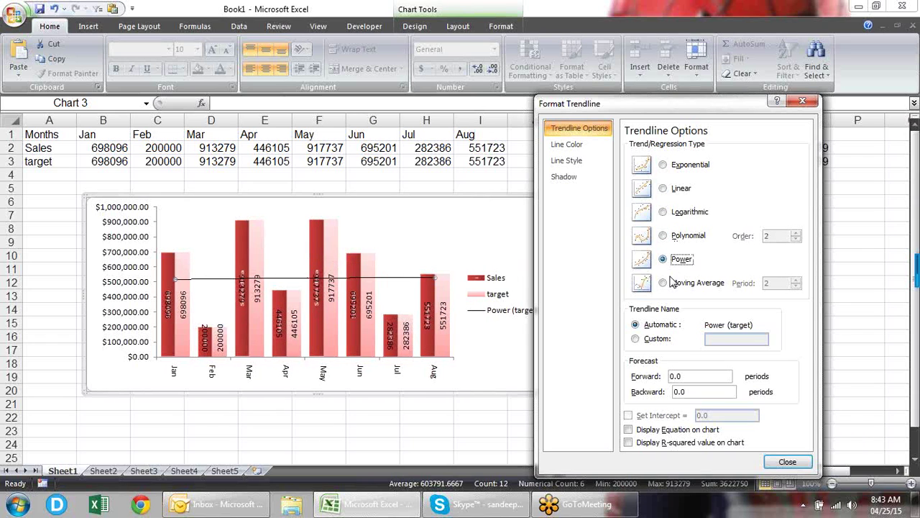
left_click(672, 284)
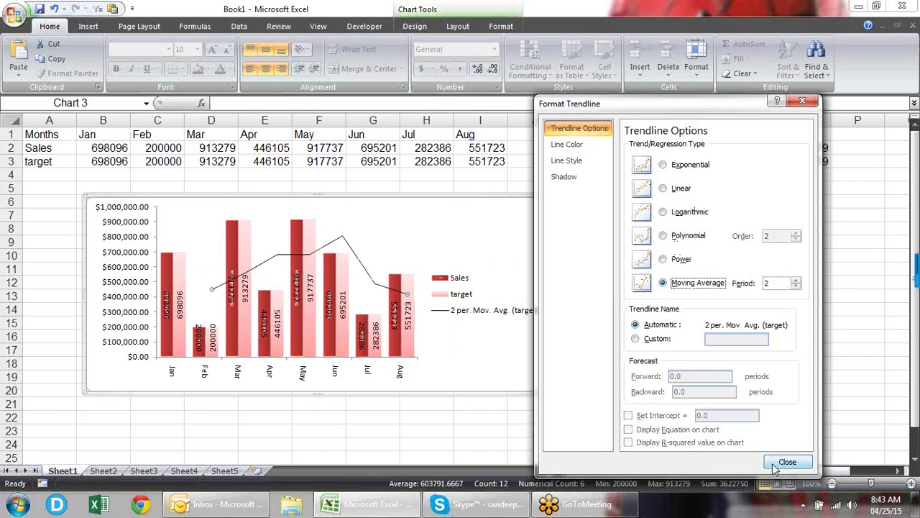
- Check the trendline's line style, close the dialog, and deselect the chart
left_click(581, 160)
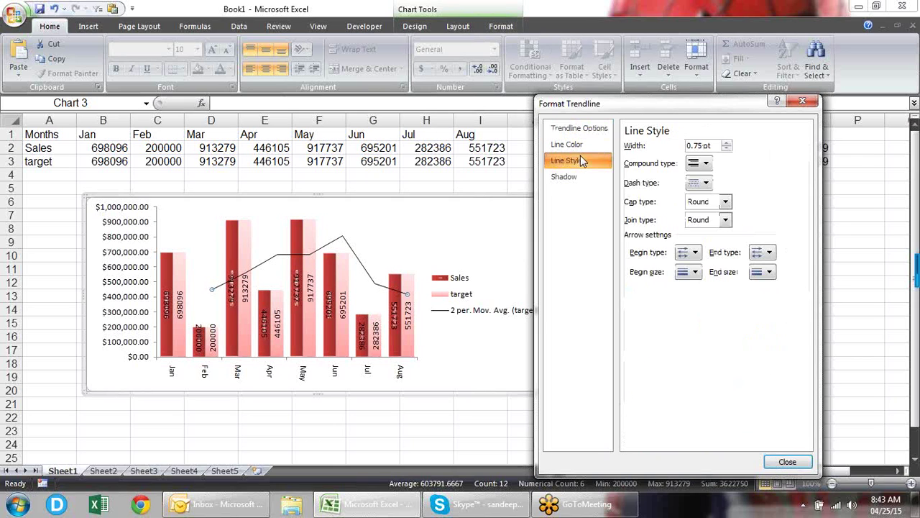
left_click(806, 100)
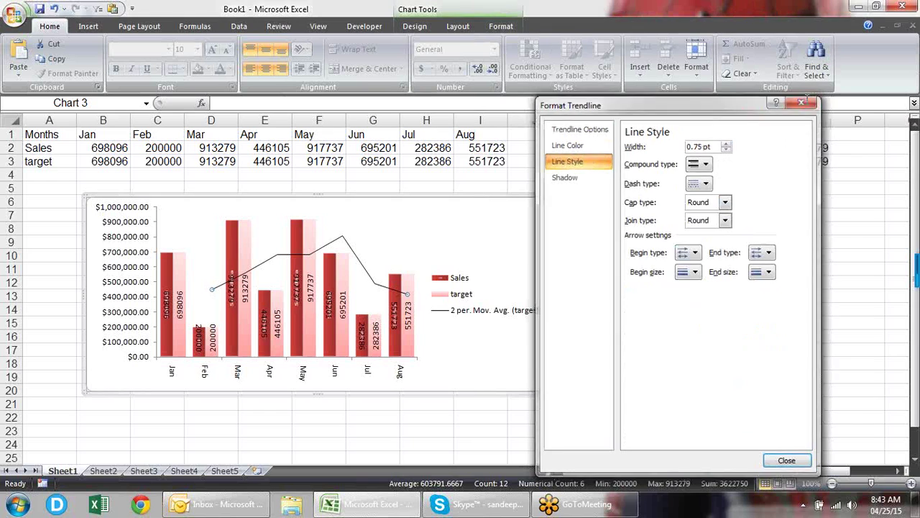
left_click(623, 317)
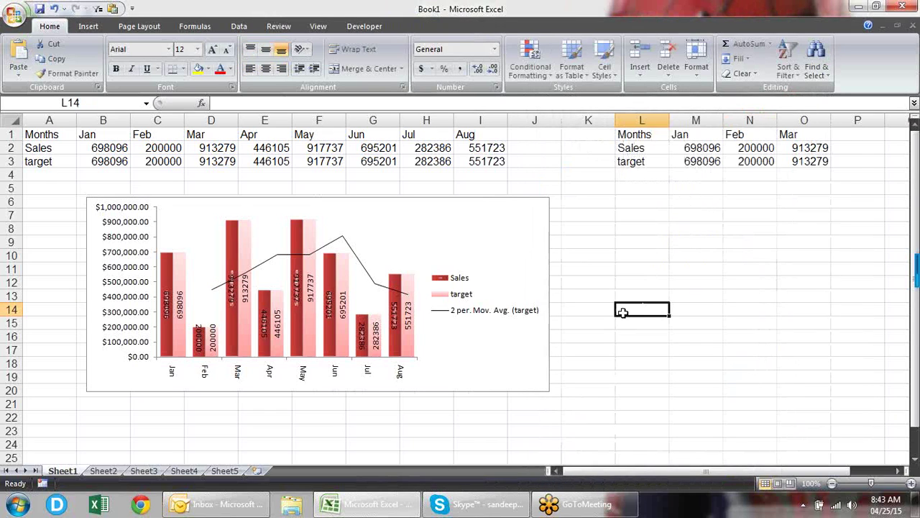
- Delete the Sales/target column chart, then restore it with Ctrl+Z
left_click(491, 209)
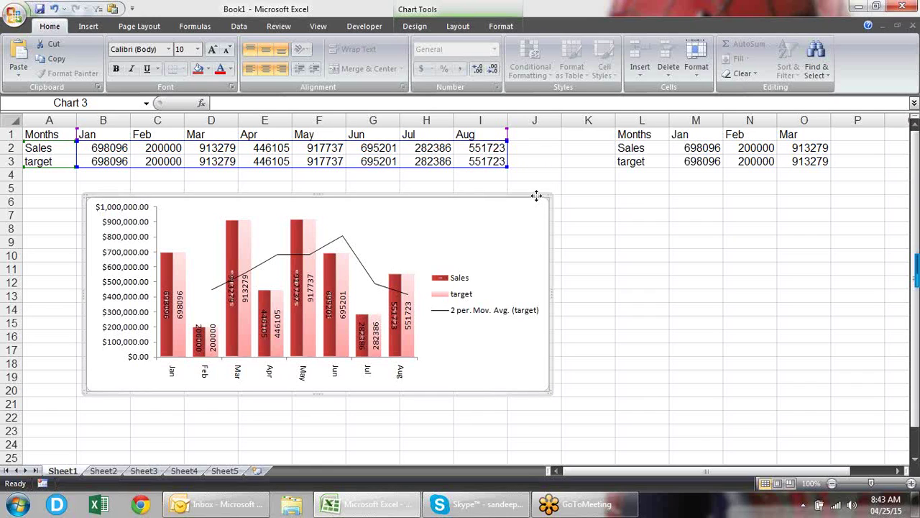
key("Delete")
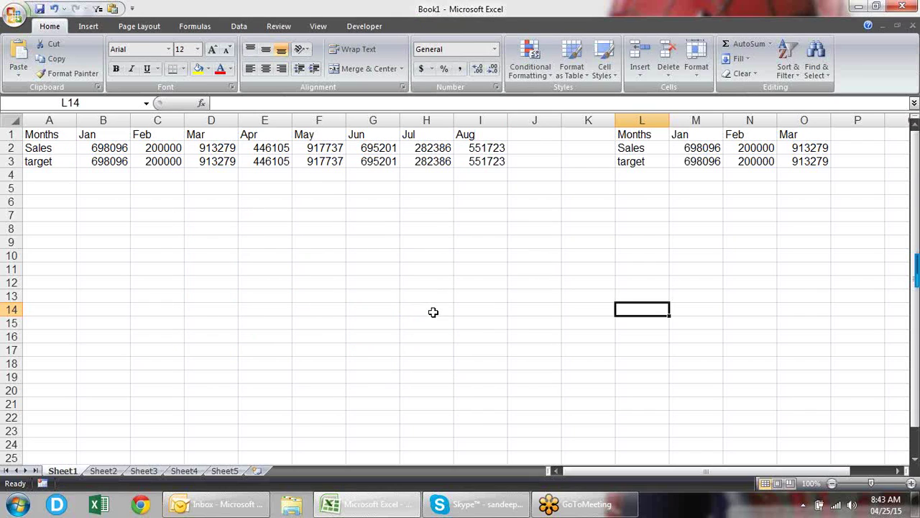
key("ctrl+z")
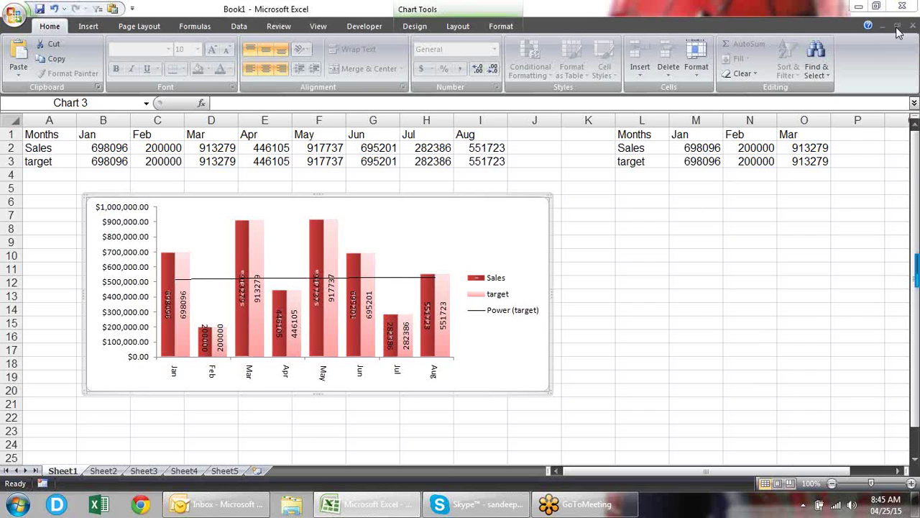
- Switch to Sheet2 and browse the column chart types without inserting one
left_click(114, 471)
left_click(88, 26)
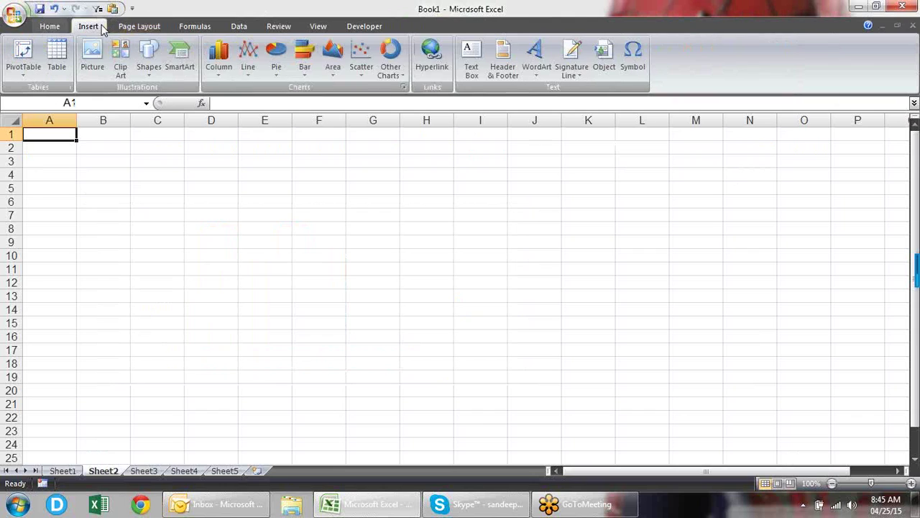
left_click(222, 73)
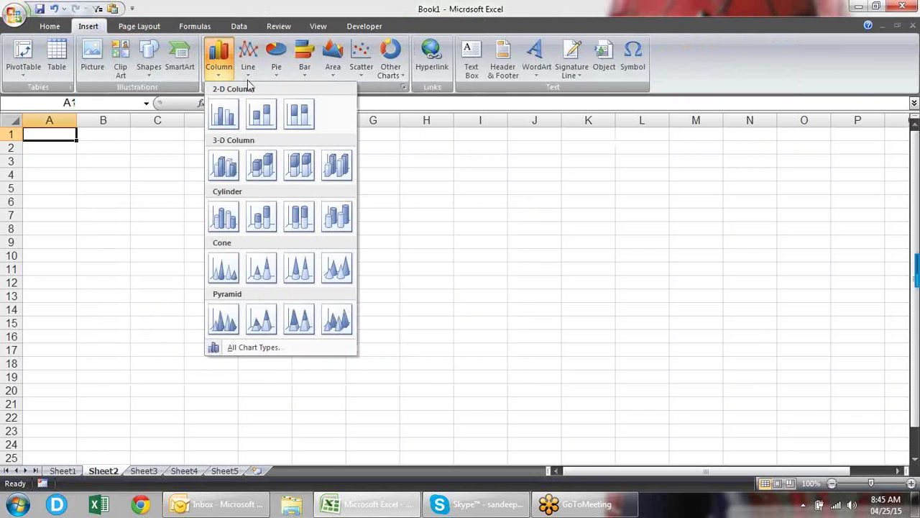
left_click(430, 172)
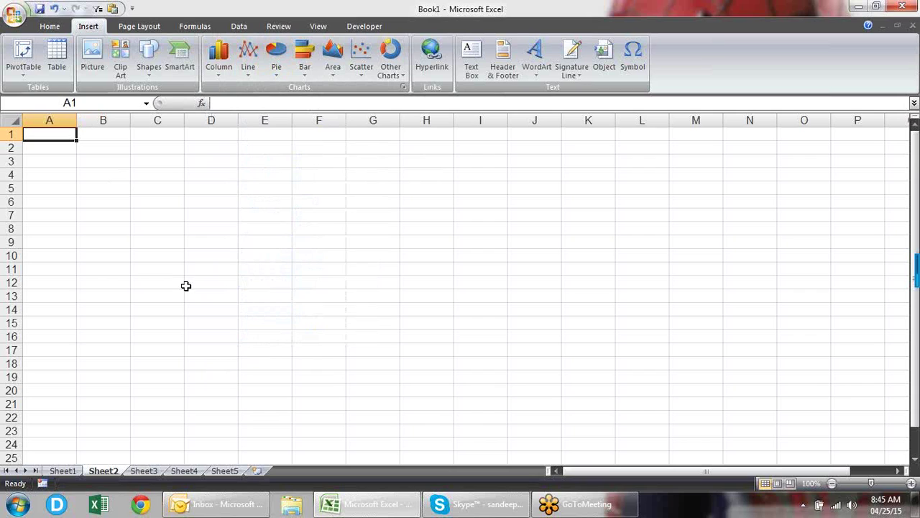
- Enter Banks and Funds headers in A1:B1 and ICICI, HSBC, Standard Charted below
type("Funds")
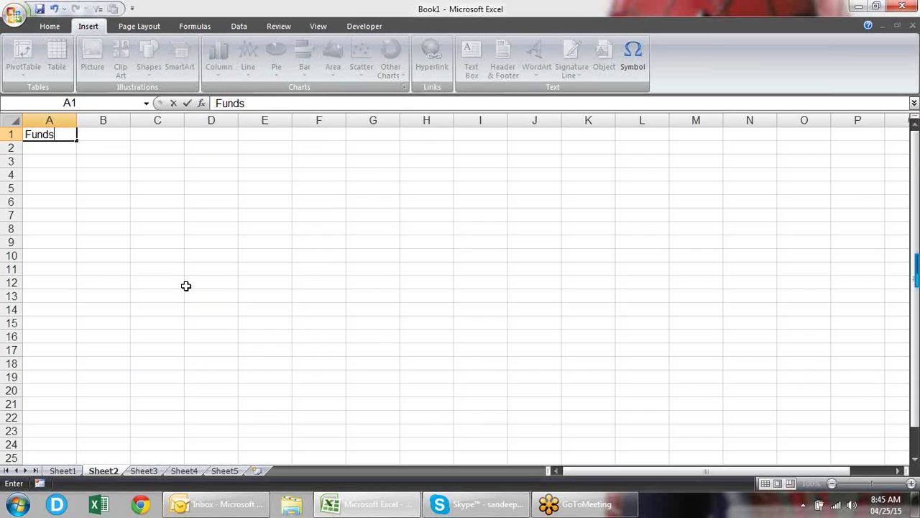
key("Escape")
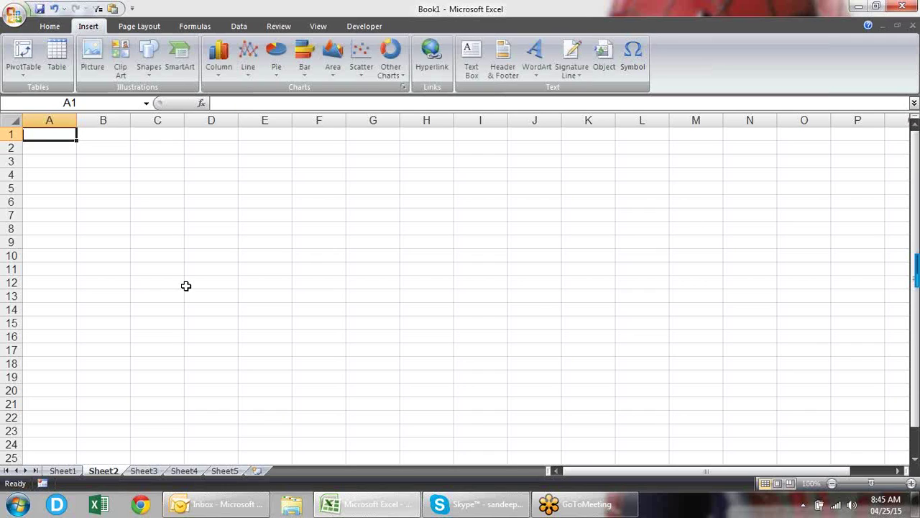
type("Banks")
key("Tab")
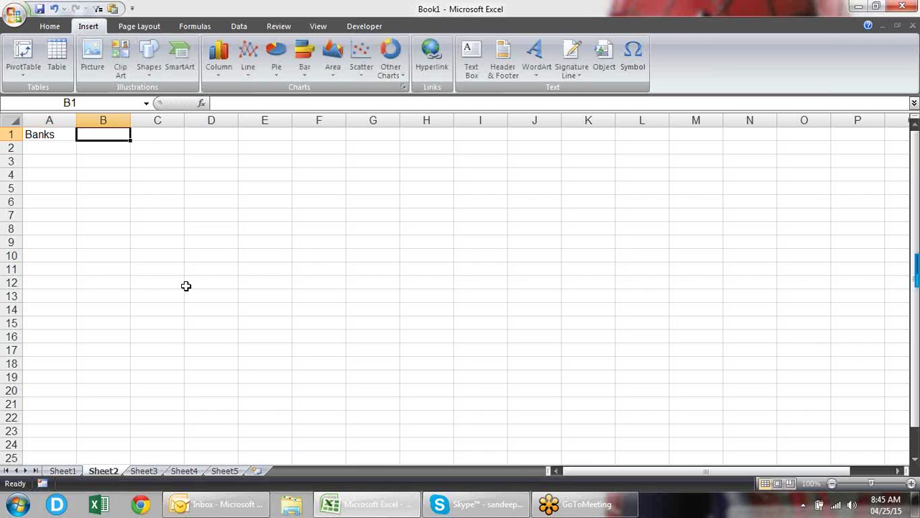
type("Funds")
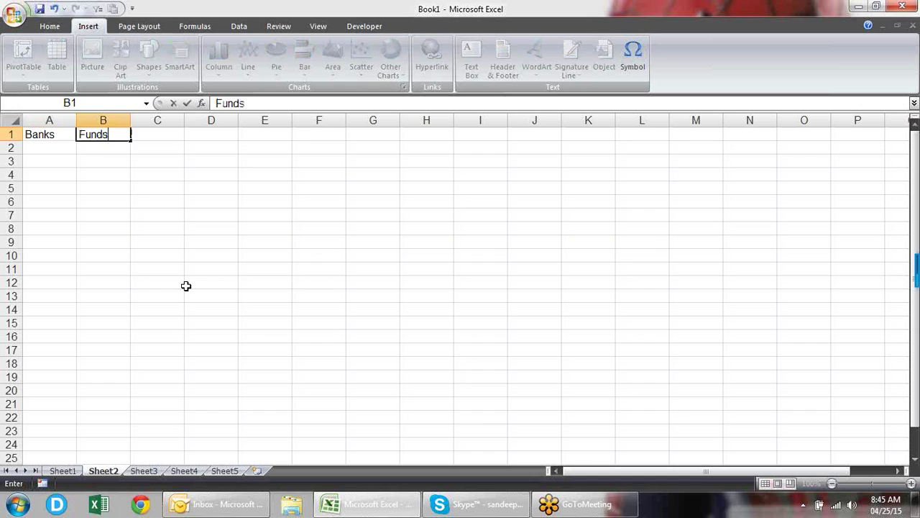
key("Return")
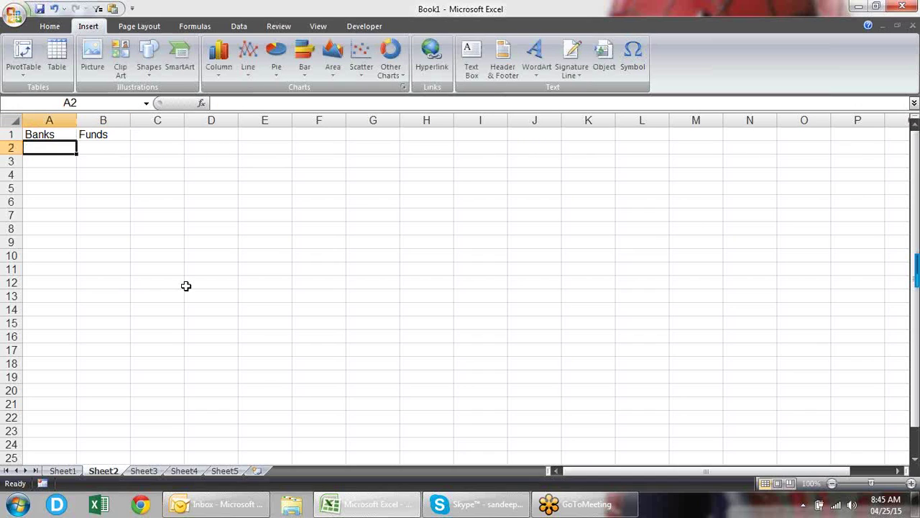
type("ICICI")
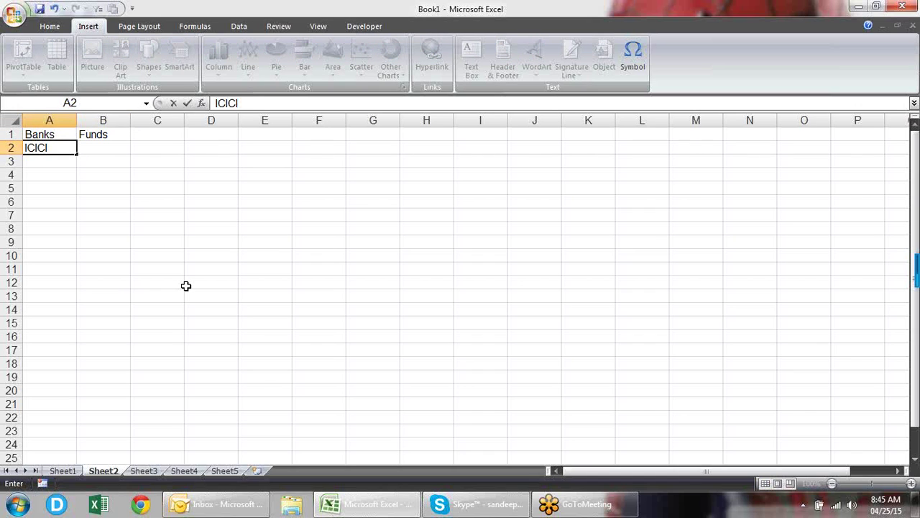
key("Return")
type("HSBC")
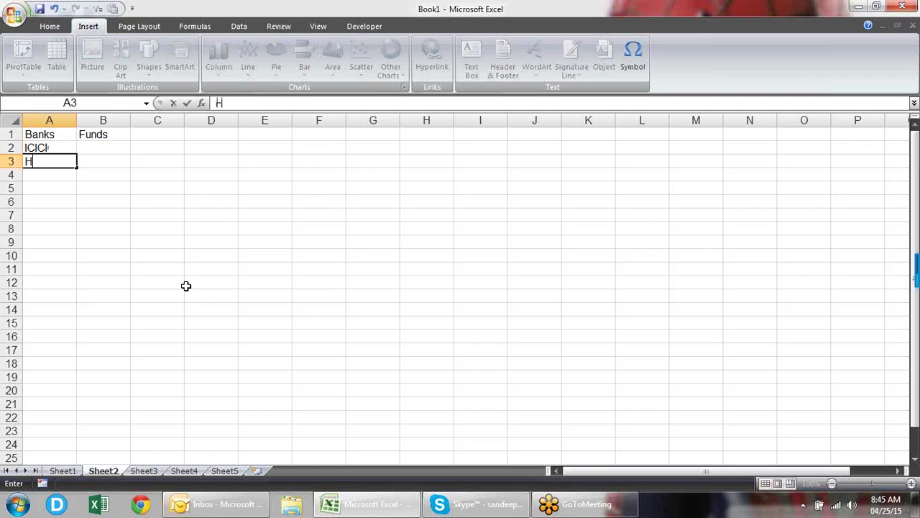
key("Tab")
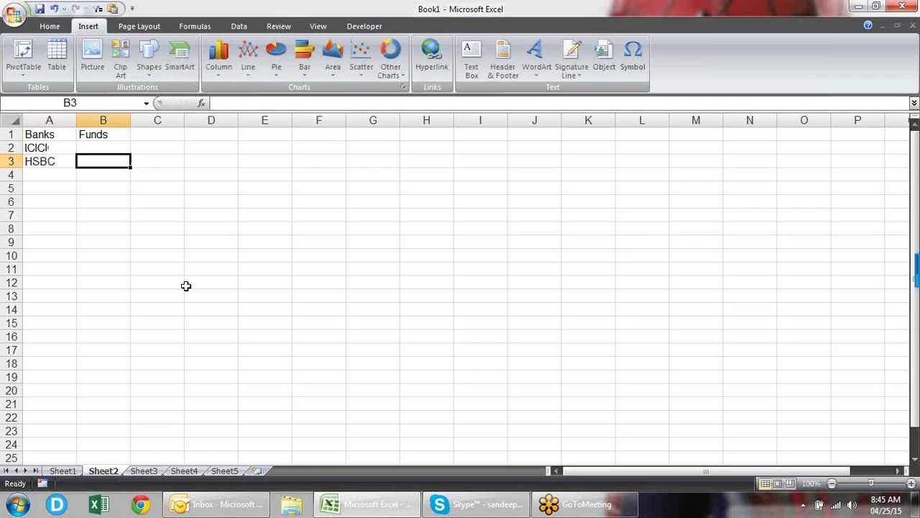
key("Down")
key("Left")
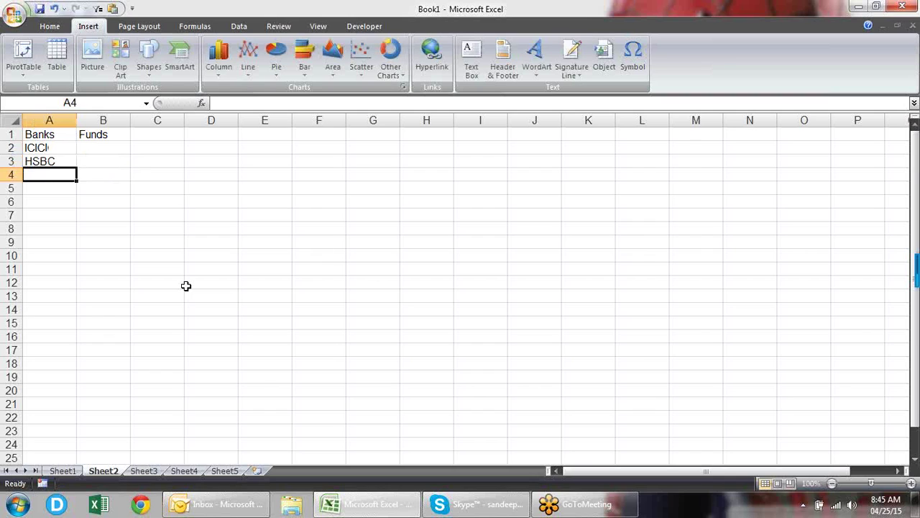
type("Standard")
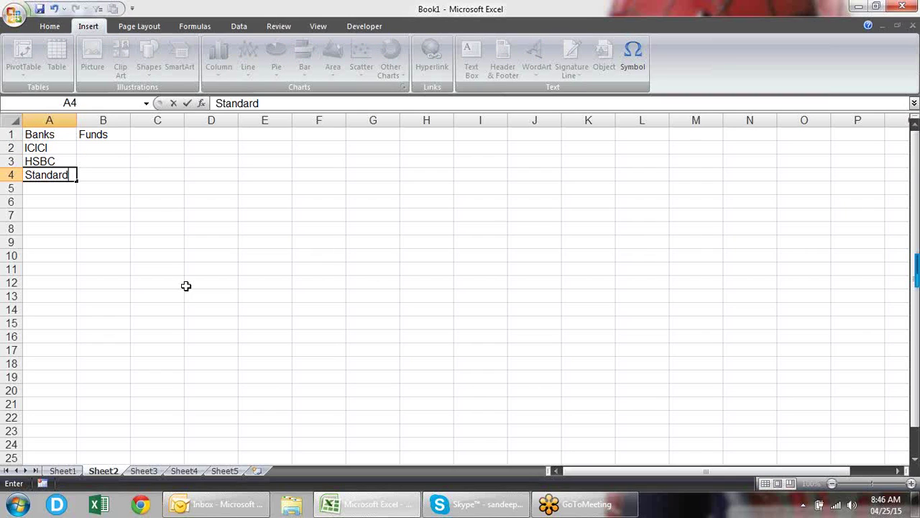
type(" Charted")
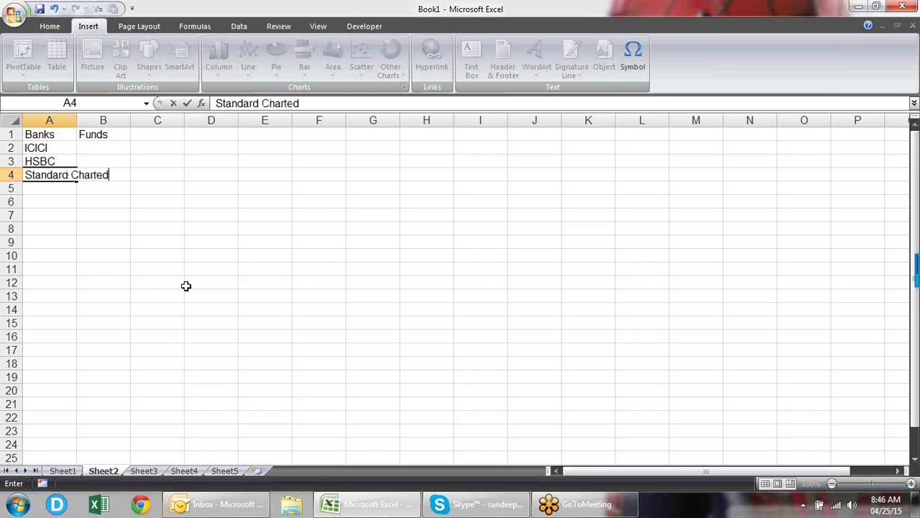
key("Return")
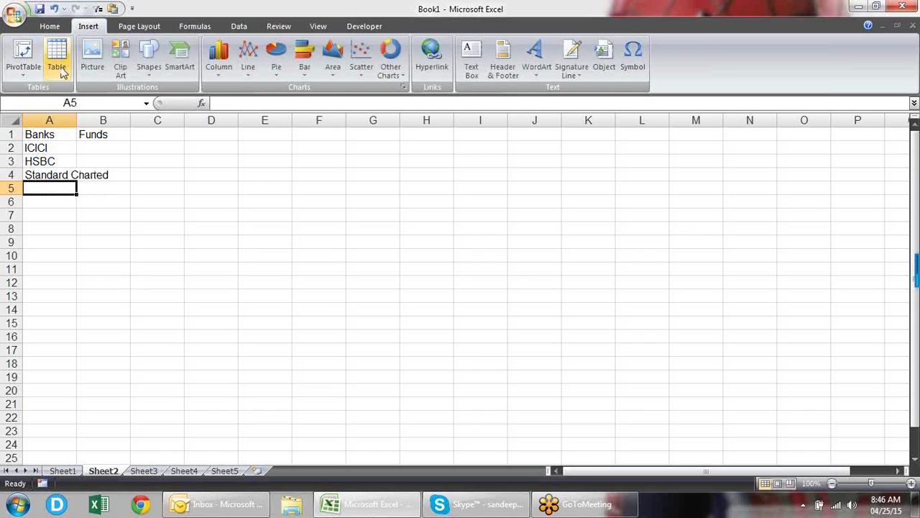
- Autofit column A and enter fund values 150, 200 and 456 in B2:B4
double_click(76, 119)
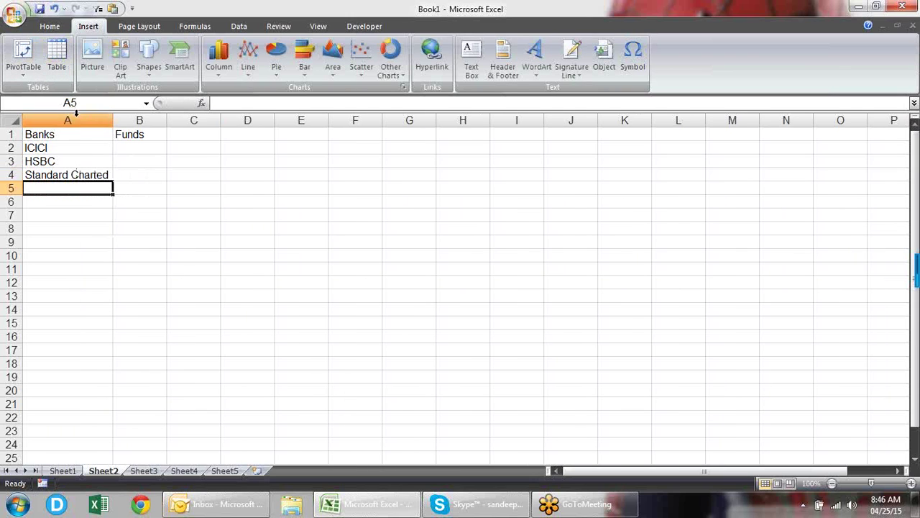
left_click(126, 149)
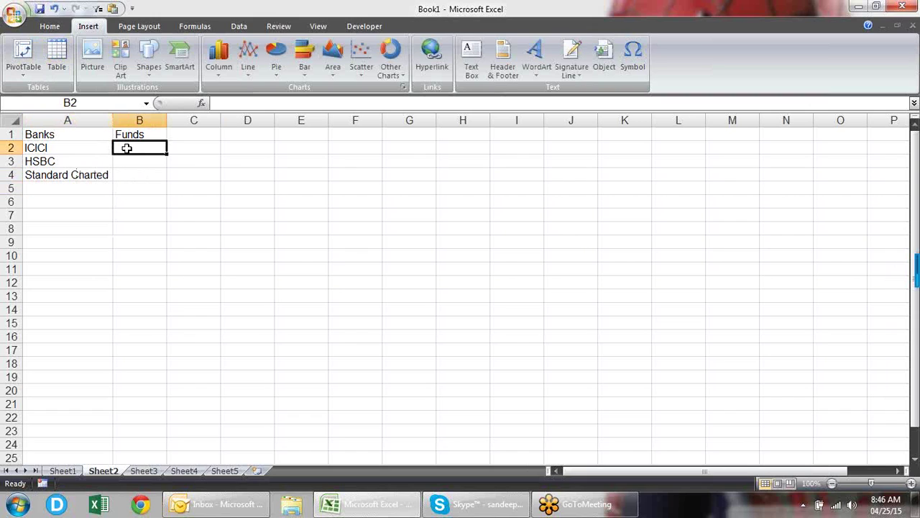
type("150")
key("Return")
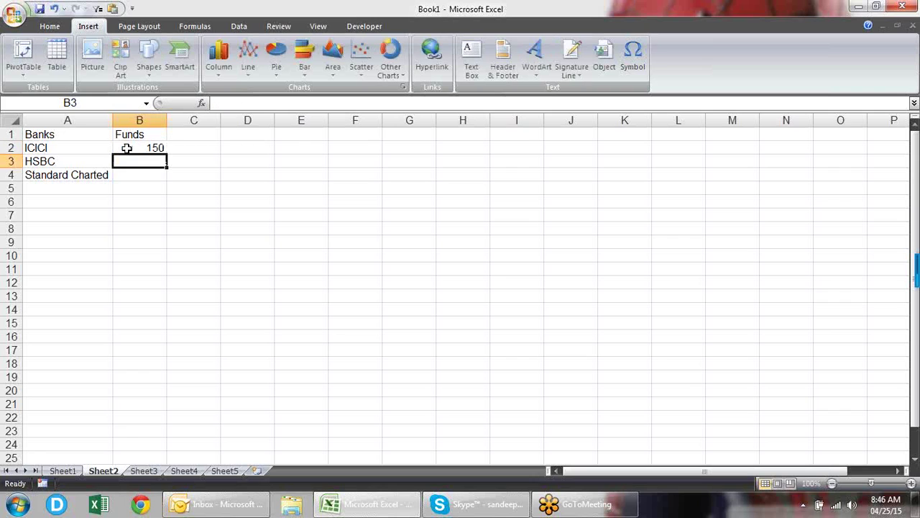
type("200")
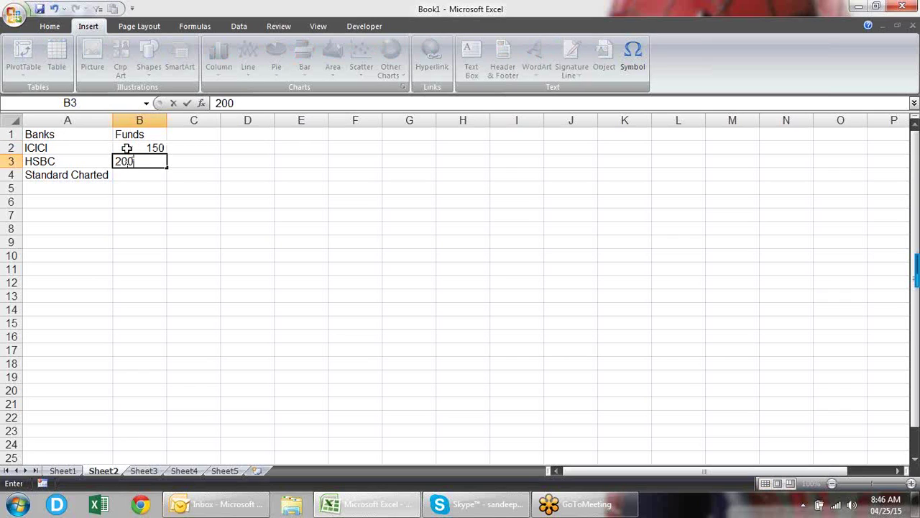
key("Return")
type("45")
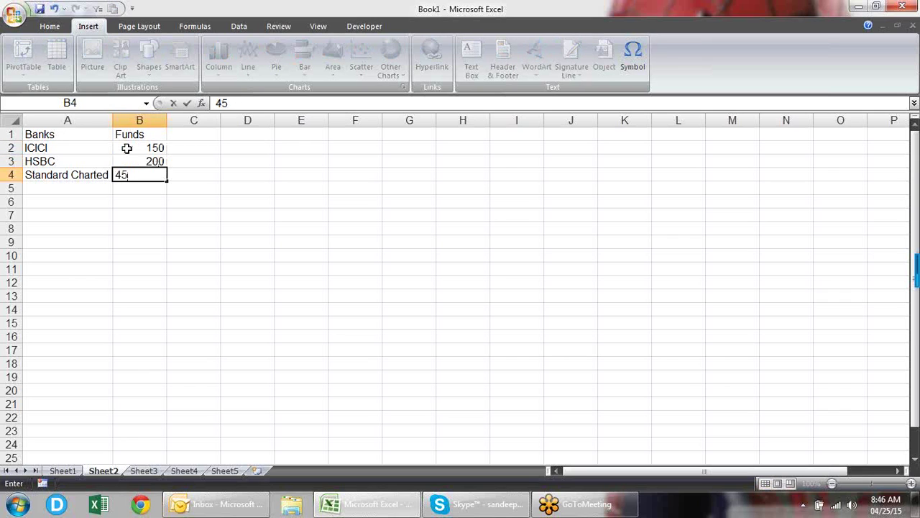
type("6")
key("Return")
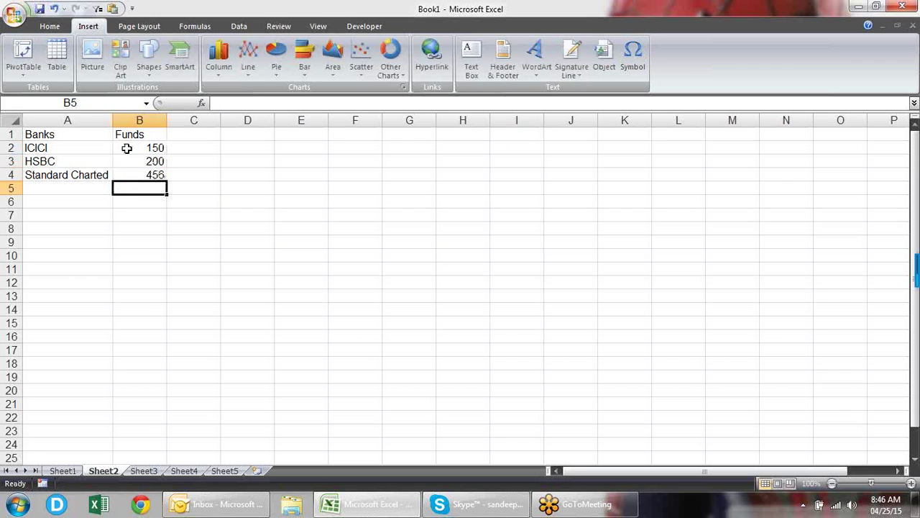
- Add an AutoSum total of 806 in B5, delete it, and select A1:B4
key("alt+equal")
key("Return")
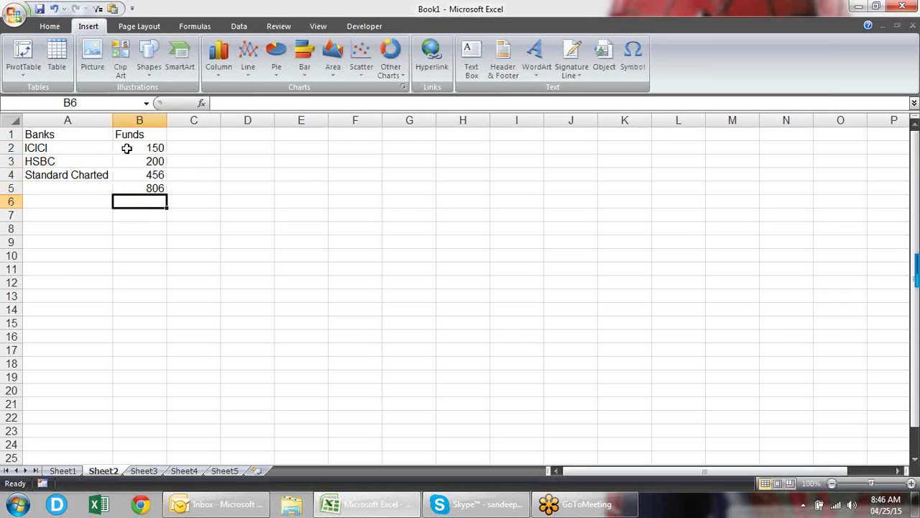
key("Up")
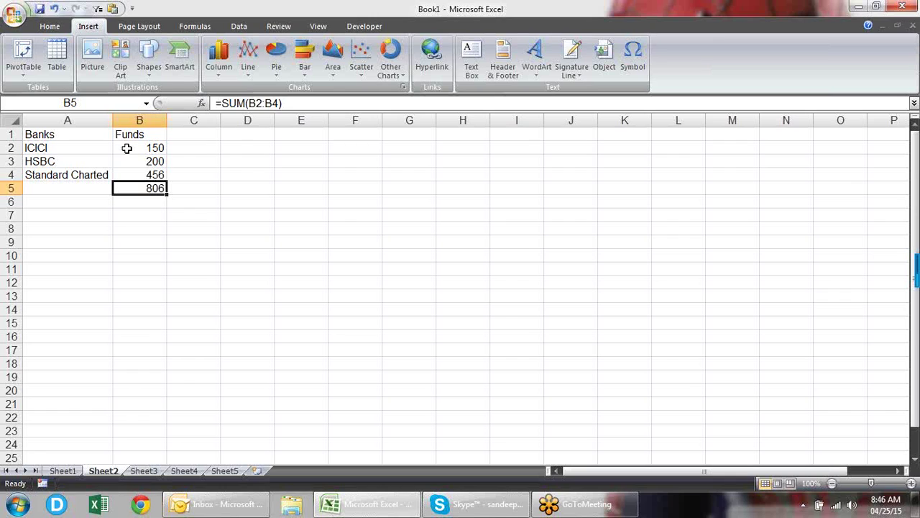
key("Delete")
key("Up")
key("Up")
key("Up")
key("Up")
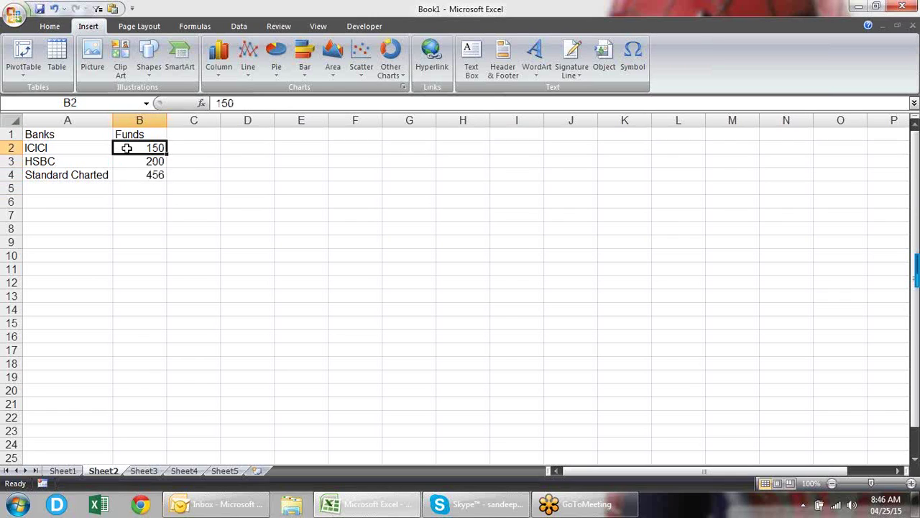
key("Left")
key("shift+Right")
key("shift+Down")
key("shift+Down")
key("shift+Down")
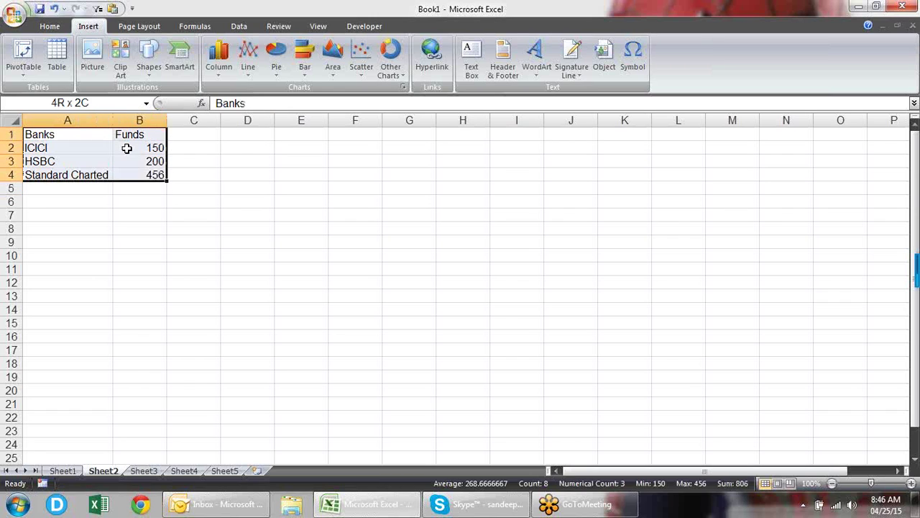
- Insert a 2-D pie chart of the funds, reposition it, and label slices 150, 200 and 456
left_click(276, 57)
left_click(283, 116)
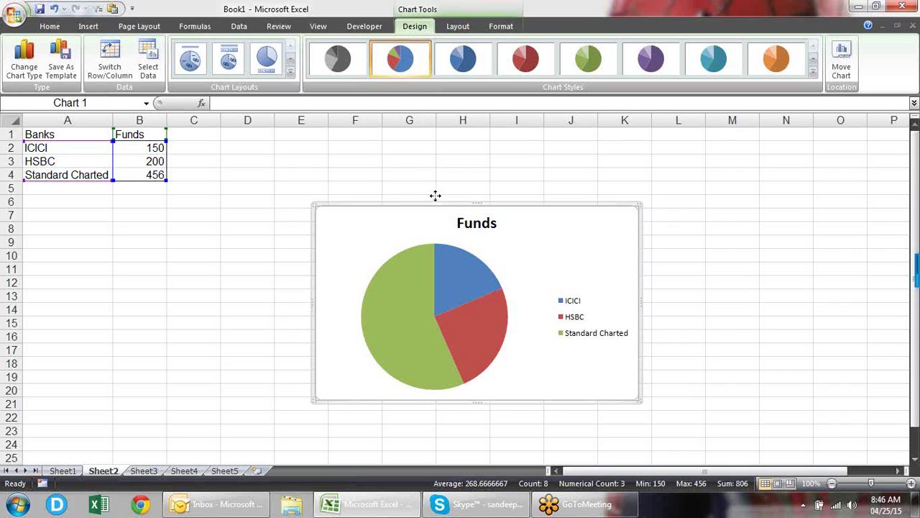
left_click_drag(435, 195, 410, 183)
right_click(414, 259)
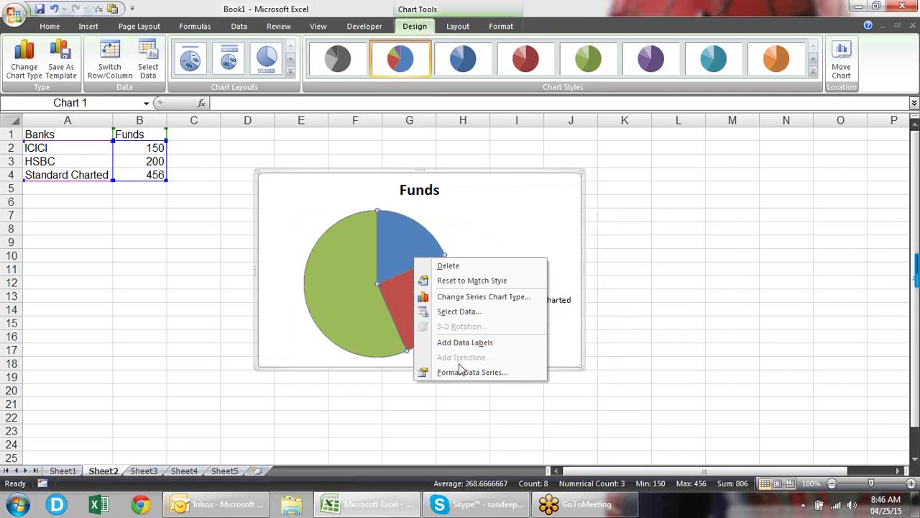
left_click(477, 350)
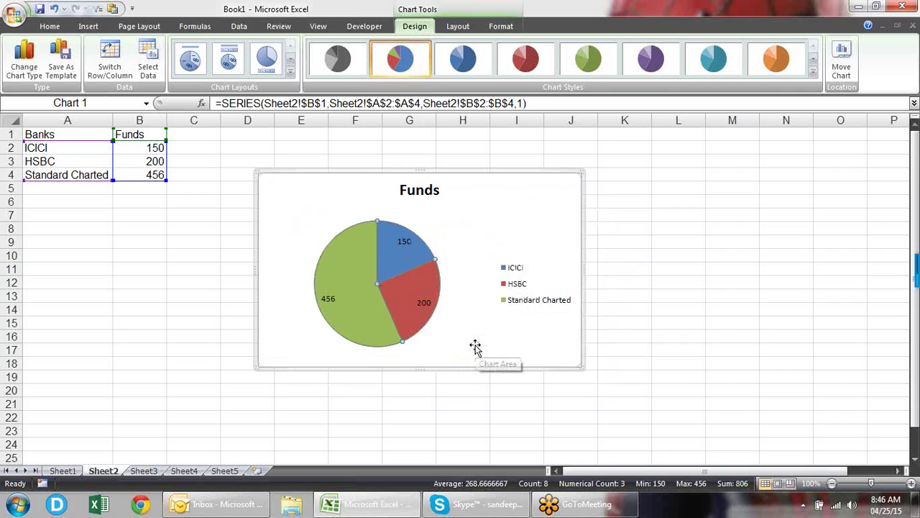
- Undo the slice labels and apply a plain pie layout with the legend on the right
key("ctrl+z")
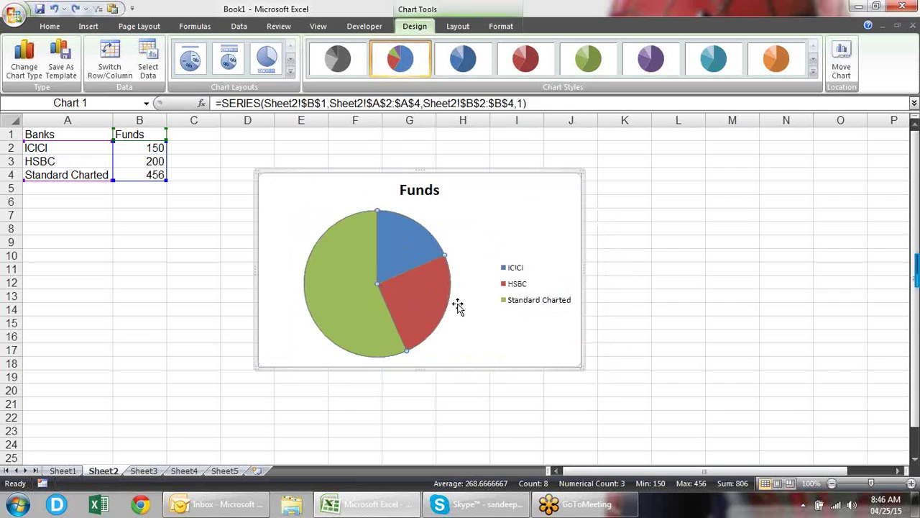
left_click(291, 71)
left_click(273, 98)
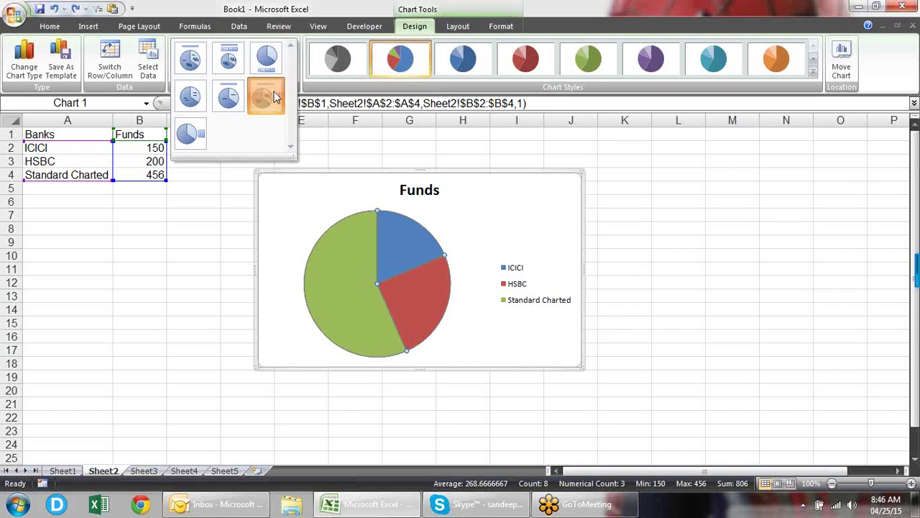
left_click(290, 71)
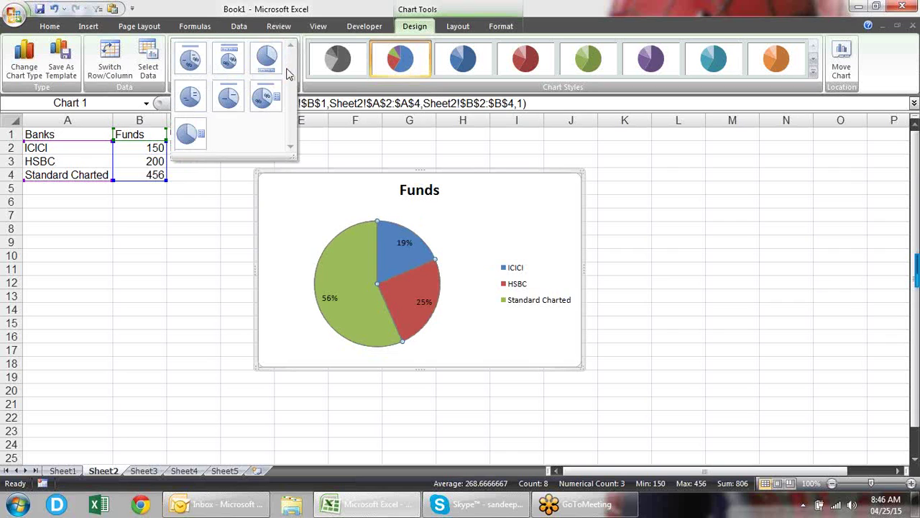
left_click(232, 63)
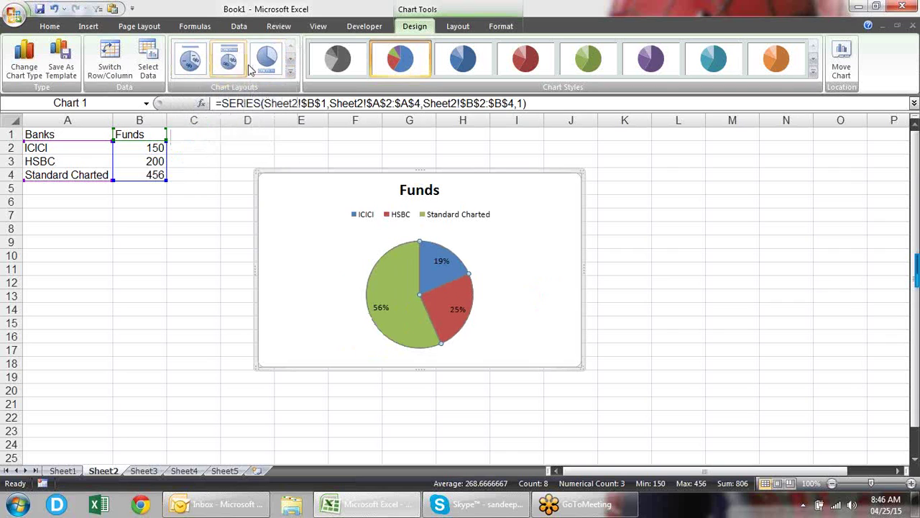
left_click(289, 78)
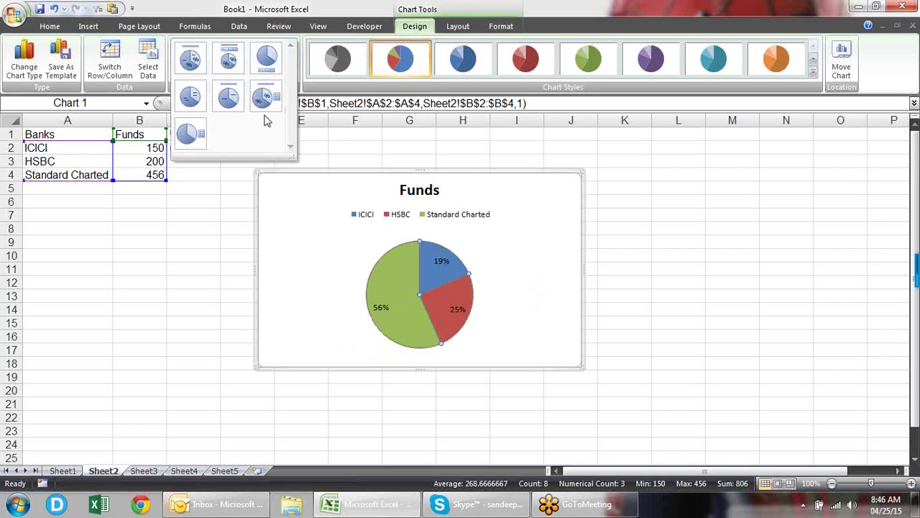
left_click(193, 133)
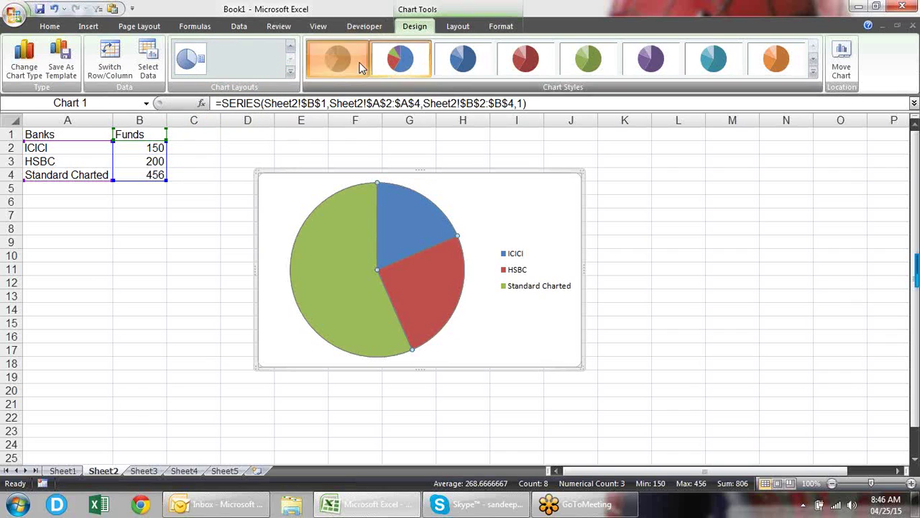
- Apply the red-slices-on-black chart style to the Funds pie and reselect it
left_click(338, 58)
left_click(812, 71)
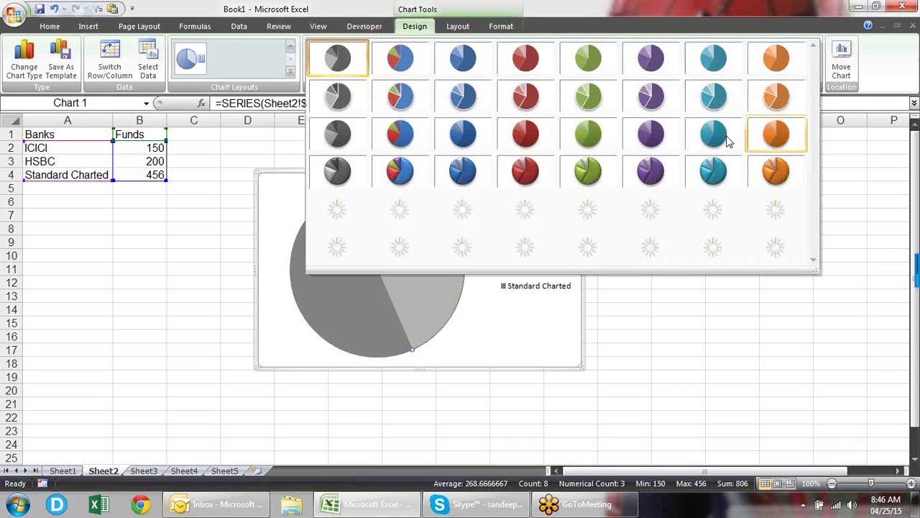
left_click(528, 251)
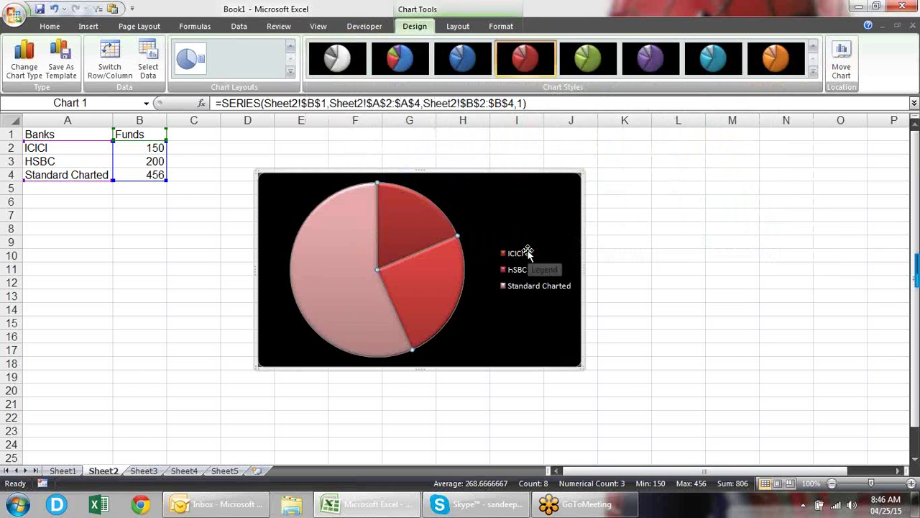
left_click(630, 228)
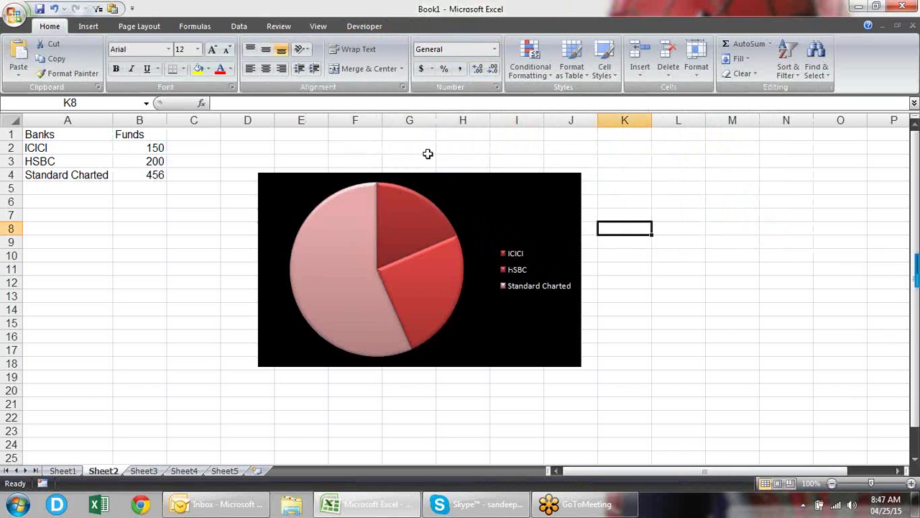
left_click(349, 210)
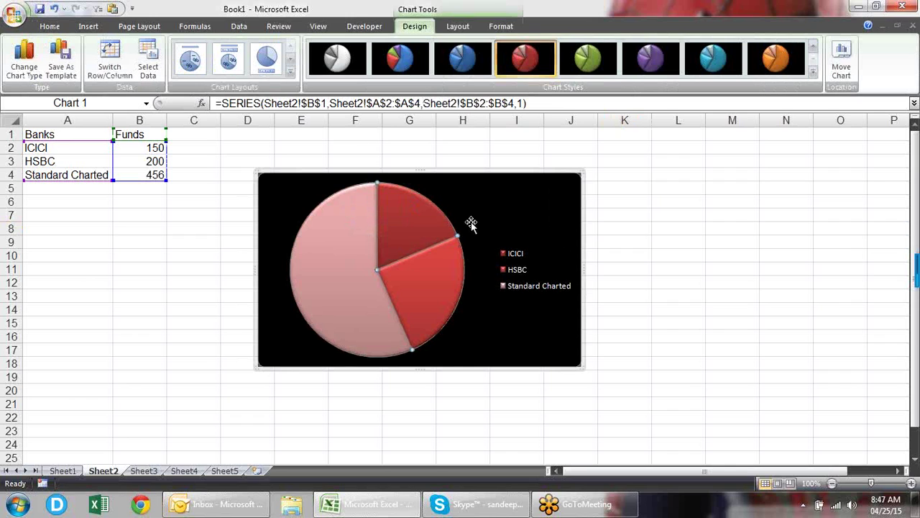
mouse_move(436, 216)
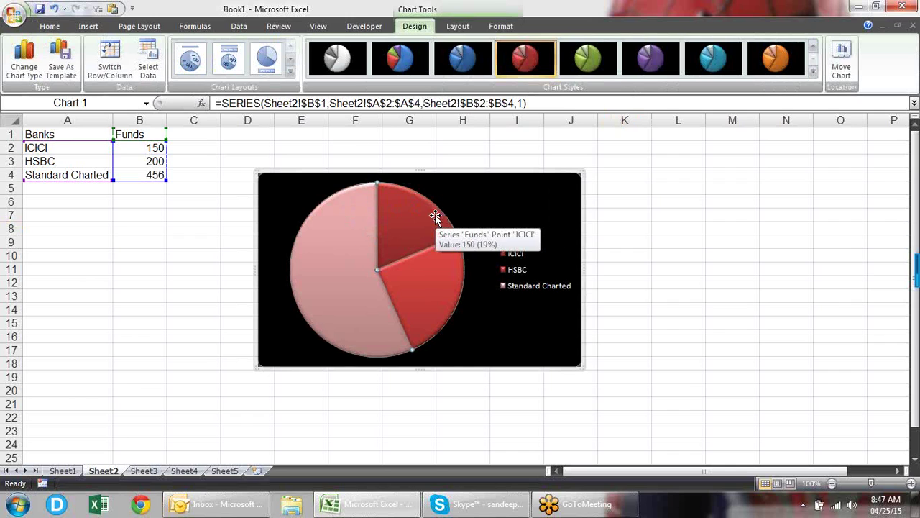
left_click(712, 267)
left_click(567, 238)
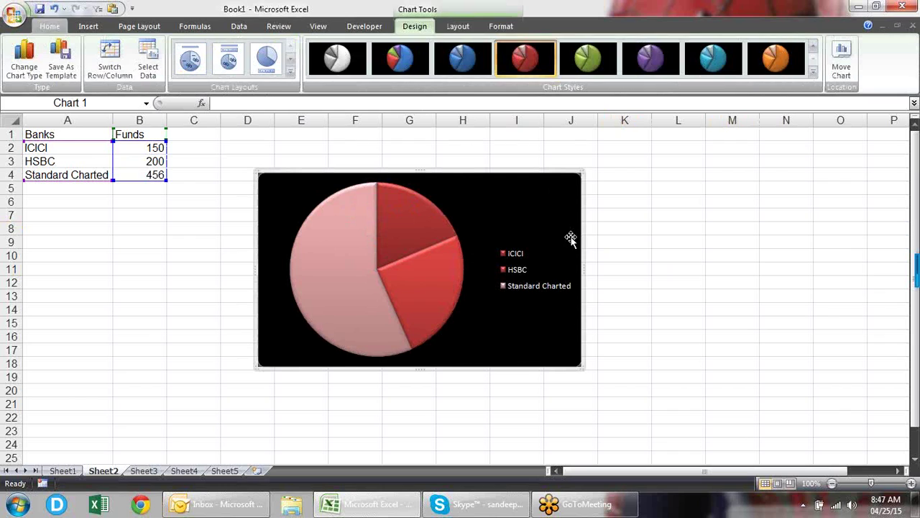
left_click(440, 214)
left_click_drag(390, 227, 456, 186)
left_click_drag(406, 266, 434, 278)
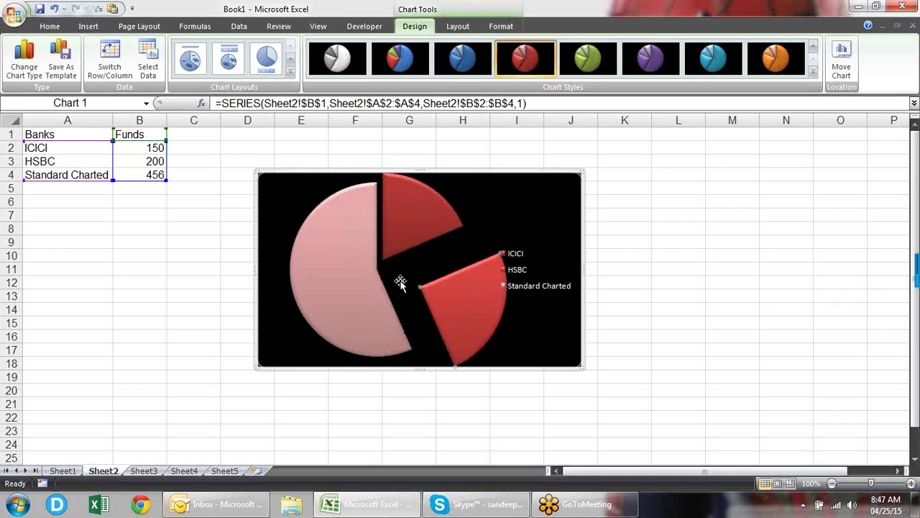
left_click_drag(357, 289, 336, 314)
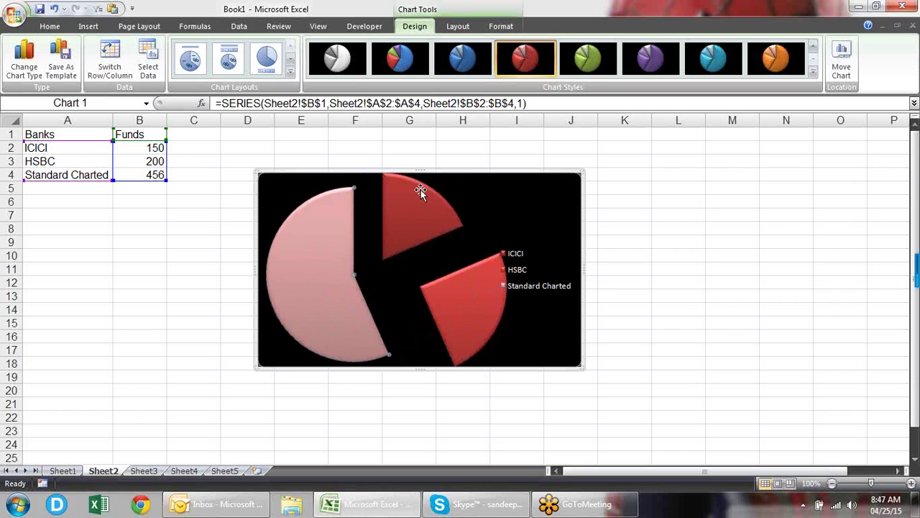
left_click(465, 218)
key("ctrl+z")
key("ctrl+z")
key("ctrl+z")
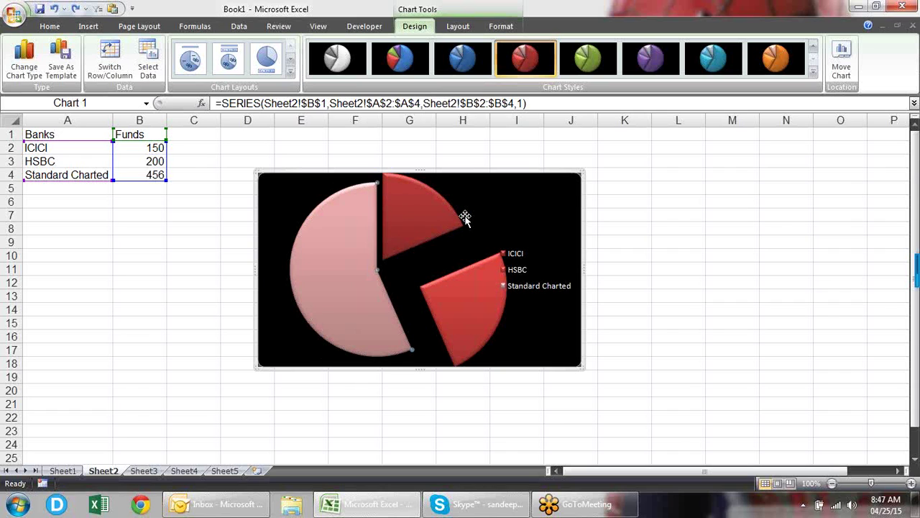
- Open Format Data Point for a pie slice and try the slice angle and explosion settings
right_click(421, 224)
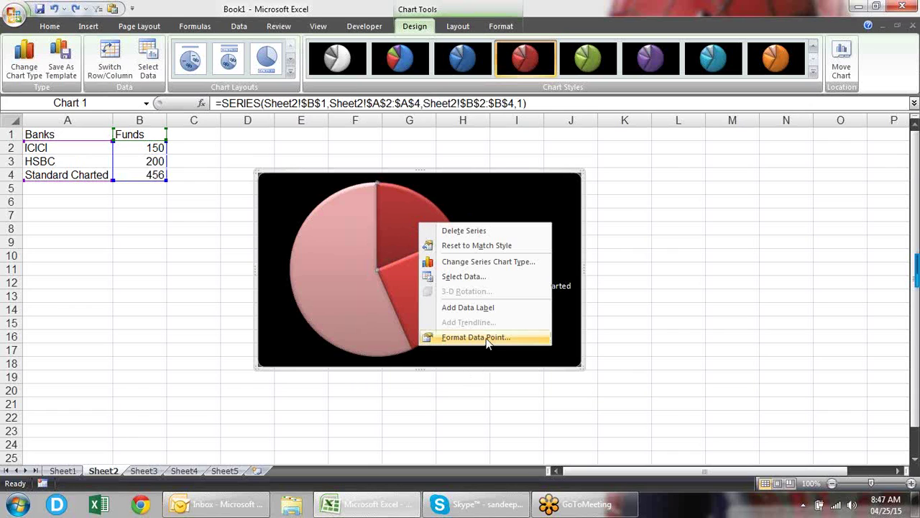
left_click(465, 338)
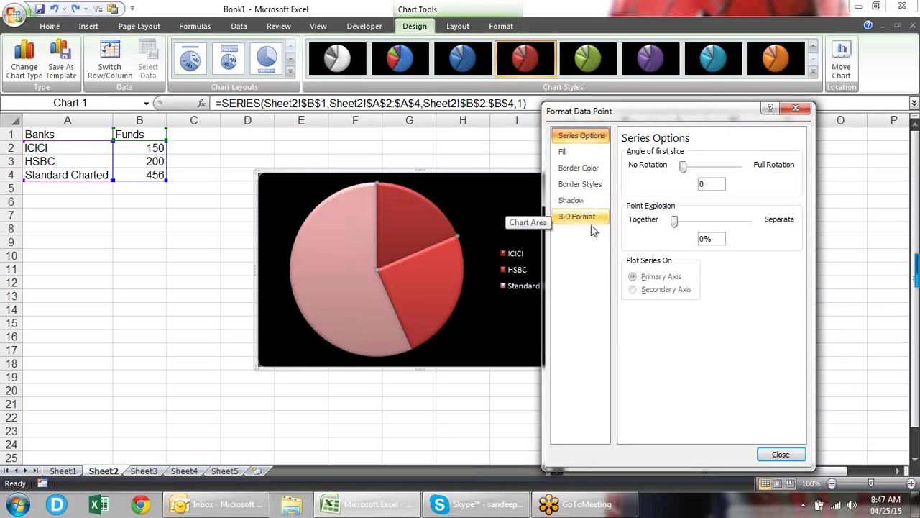
left_click(388, 298)
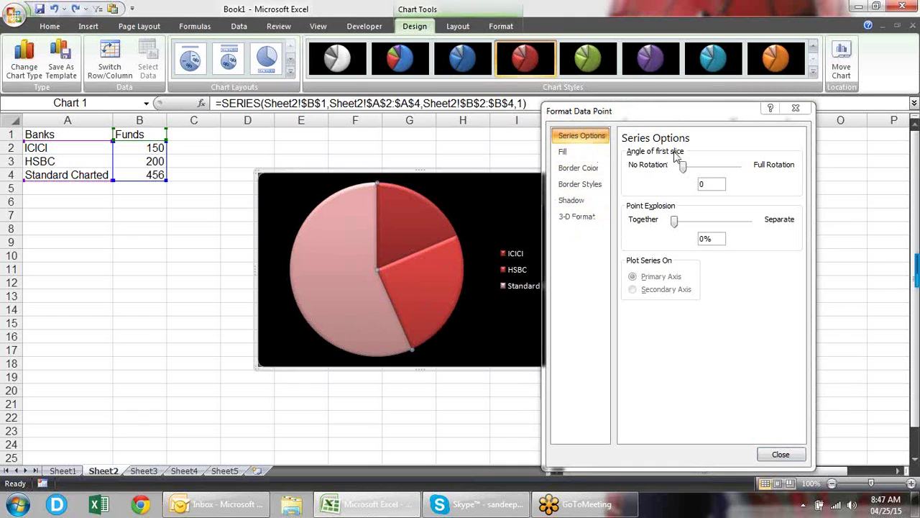
mouse_move(685, 166)
left_mouse_down()
mouse_move(700, 167)
mouse_move(683, 170)
left_mouse_up()
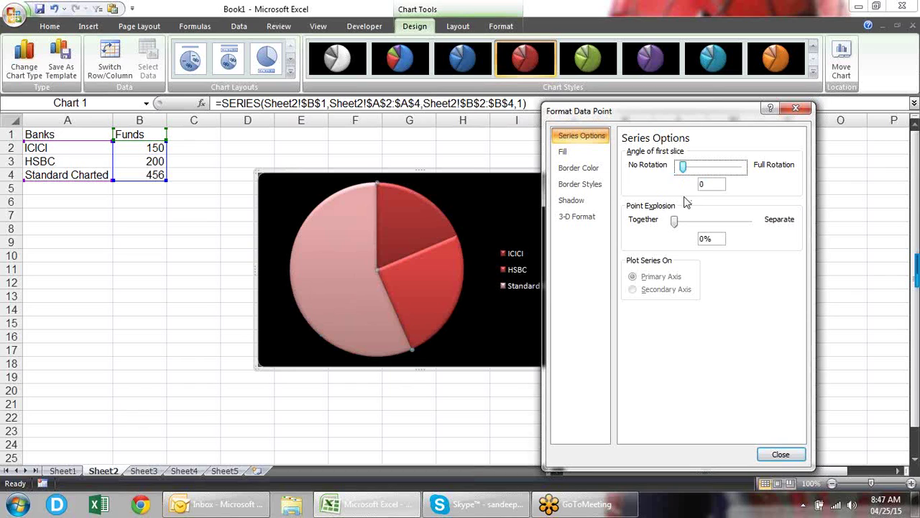
mouse_move(674, 222)
left_mouse_down()
mouse_move(693, 226)
mouse_move(672, 225)
left_mouse_up()
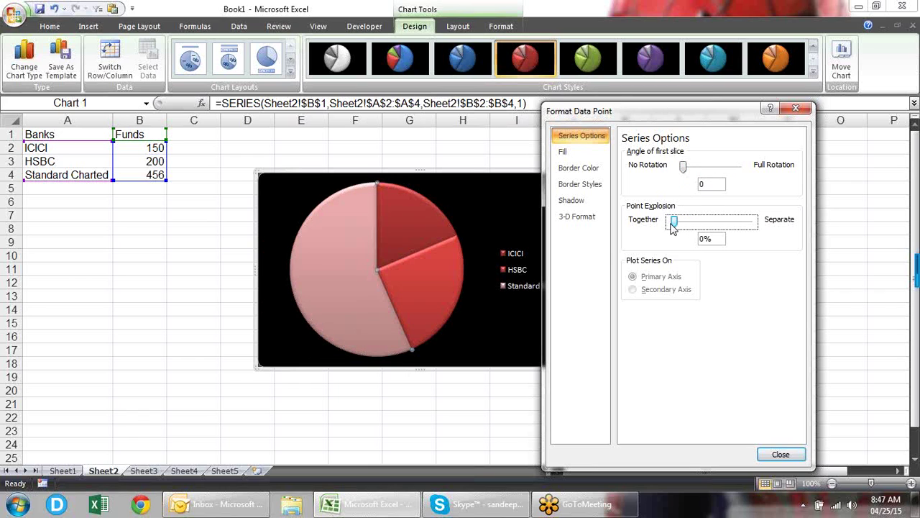
- Experiment with exploding the HSBC and Standard Charted slices, then rejoin them at 0% explosion
left_click(408, 278)
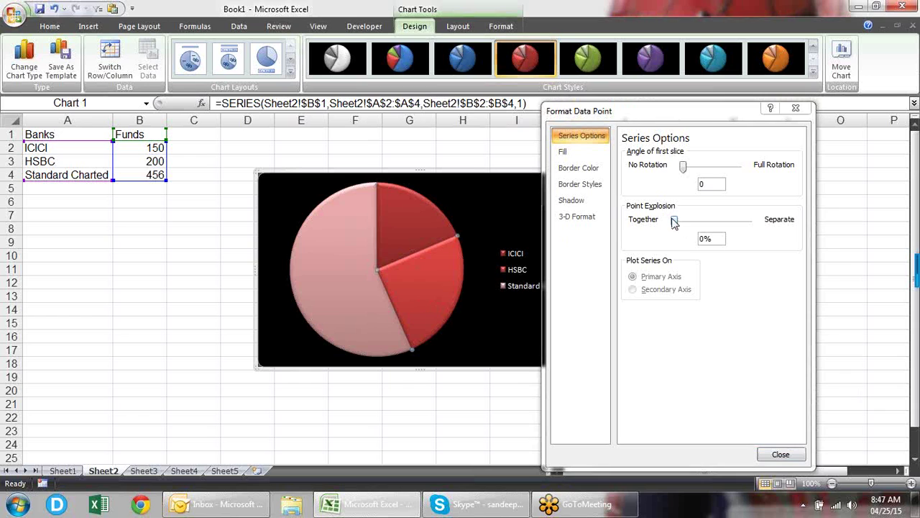
mouse_move(673, 223)
left_mouse_down()
mouse_move(687, 223)
mouse_move(673, 222)
left_mouse_up()
left_click(426, 231)
left_click(453, 257)
mouse_move(680, 224)
left_mouse_down()
mouse_move(698, 225)
mouse_move(665, 226)
left_mouse_up()
left_click_drag(677, 225, 656, 229)
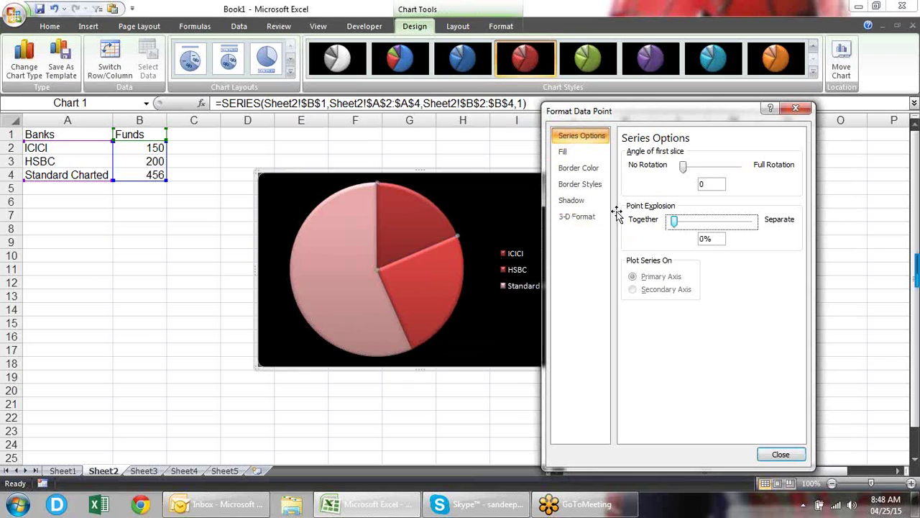
left_click(324, 246)
left_click_drag(676, 223, 575, 219)
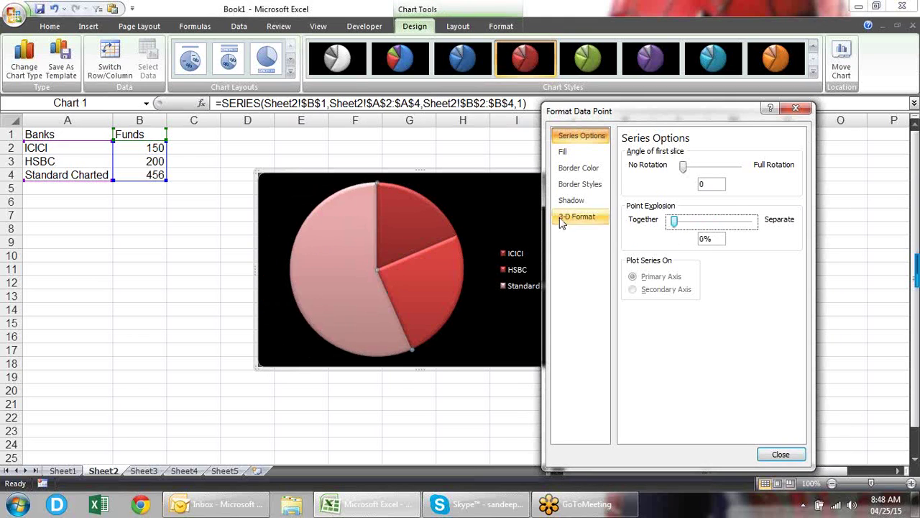
left_click(576, 154)
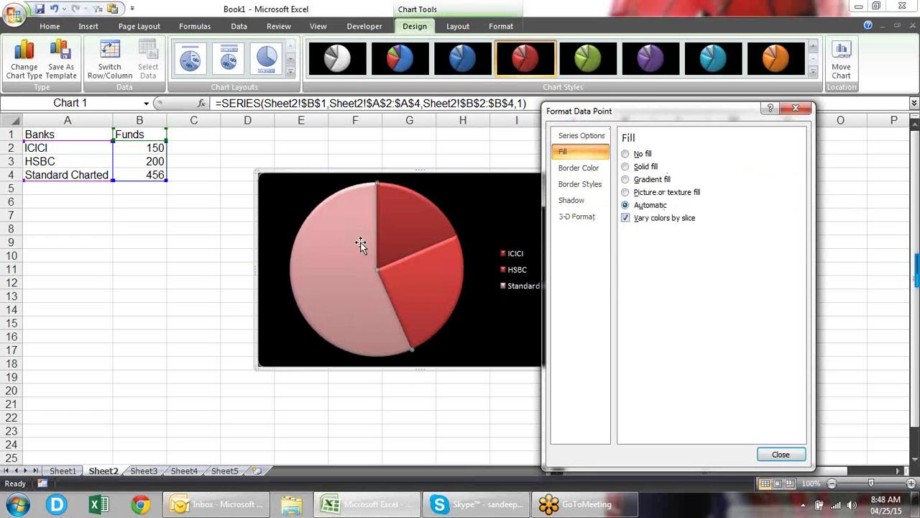
- Give the Standard Charted slice a solid orange fill and the ICICI slice solid light green
left_click(645, 167)
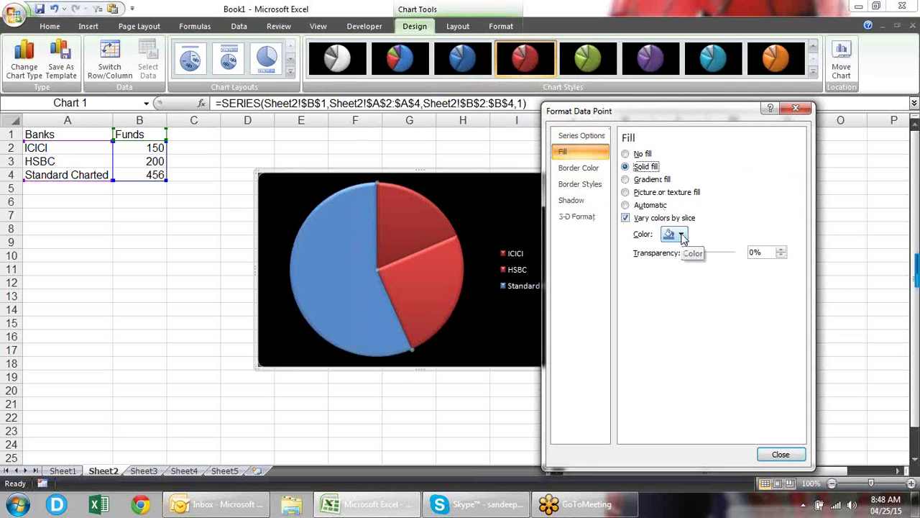
left_click(681, 235)
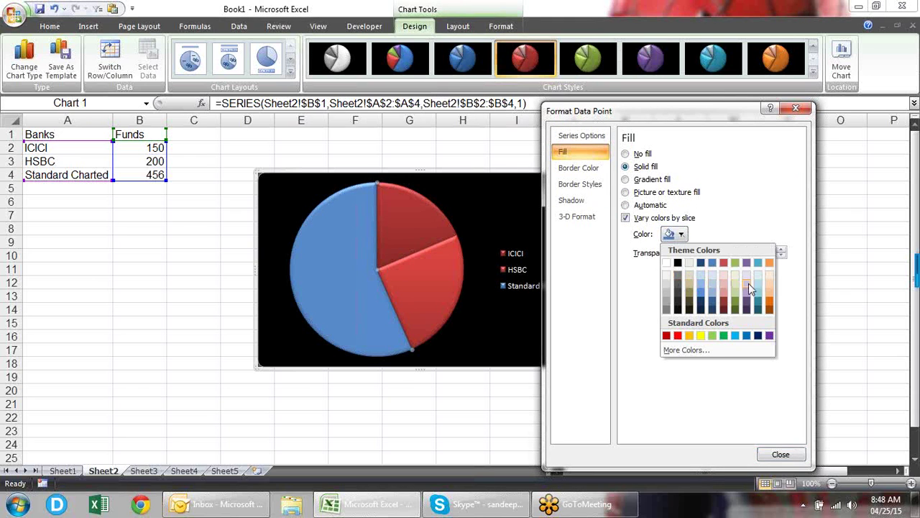
left_click(769, 300)
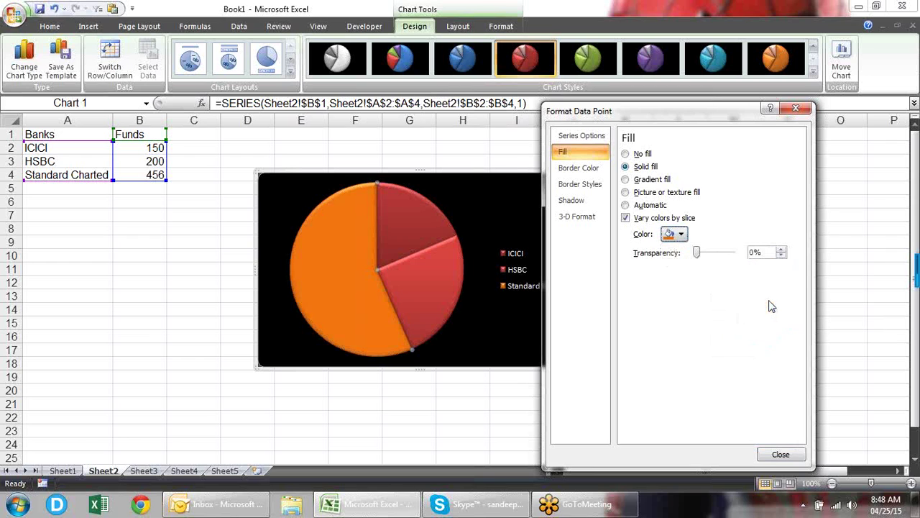
left_click(421, 237)
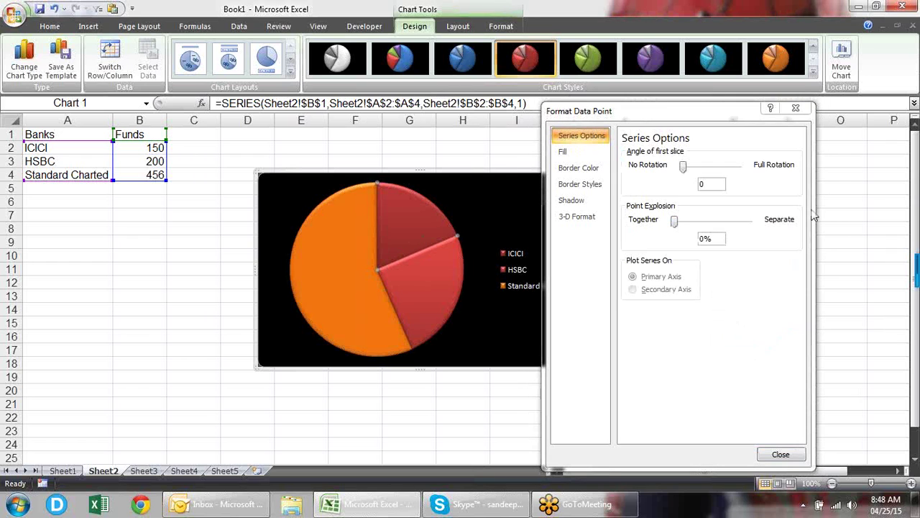
left_click(582, 149)
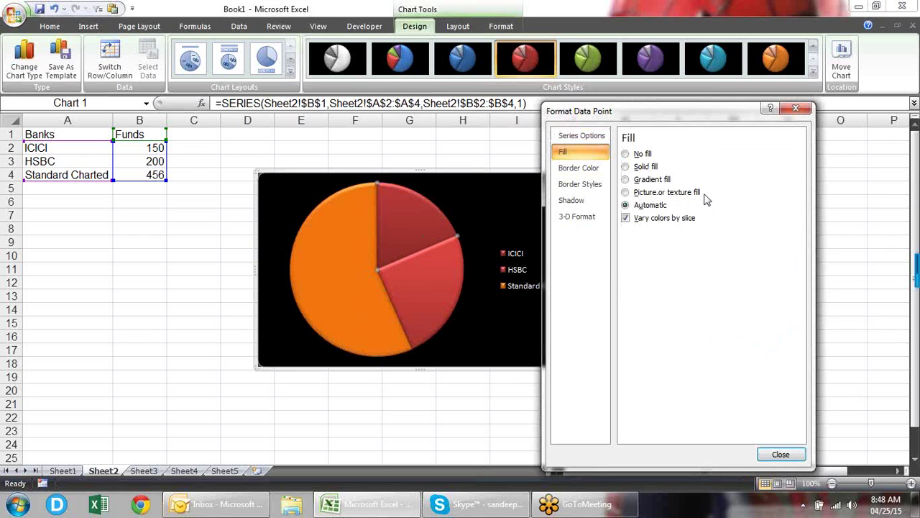
left_click(636, 168)
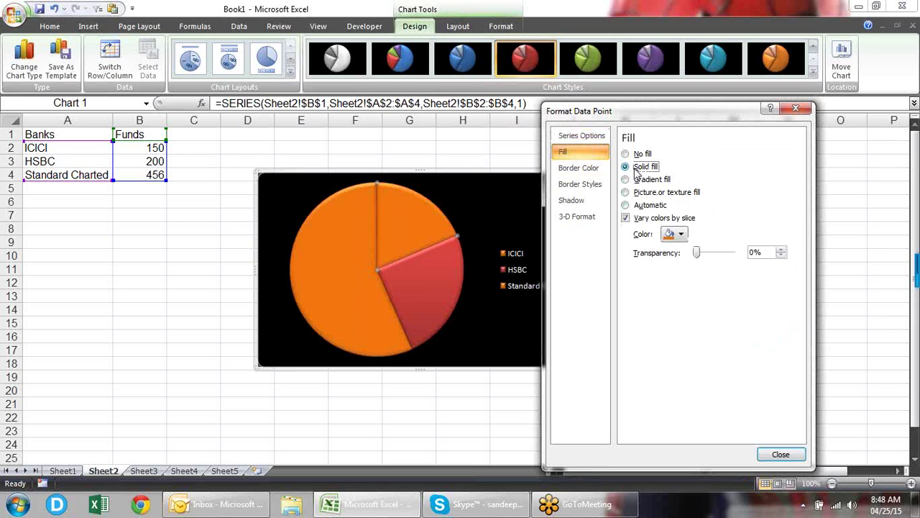
left_click(689, 235)
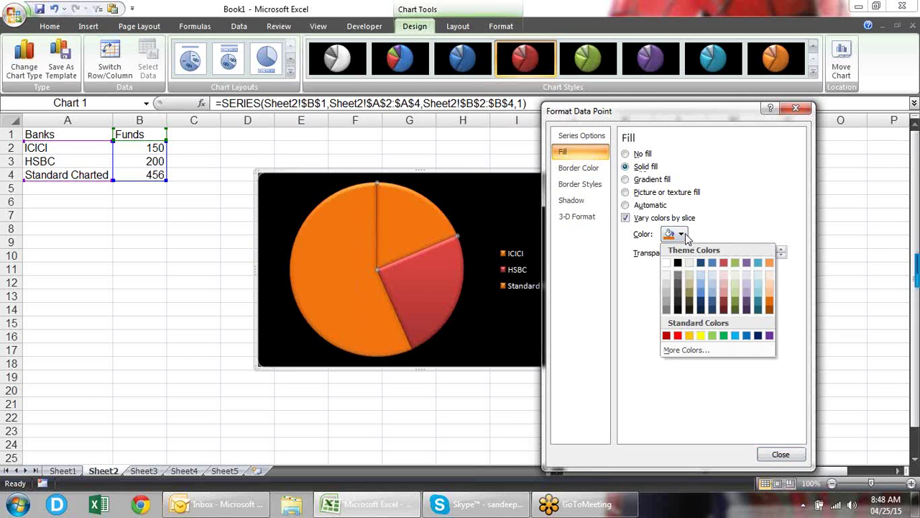
left_click(737, 292)
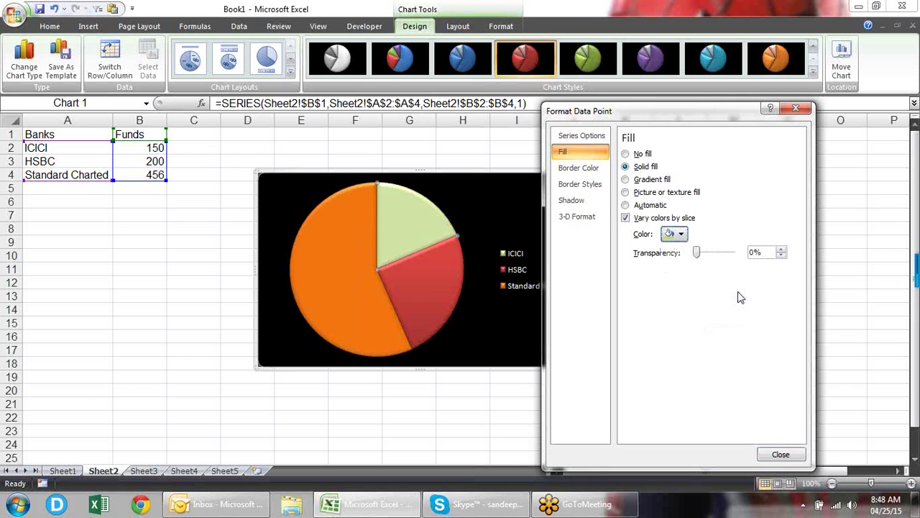
- Give the HSBC slice a solid light blue fill
left_click(418, 278)
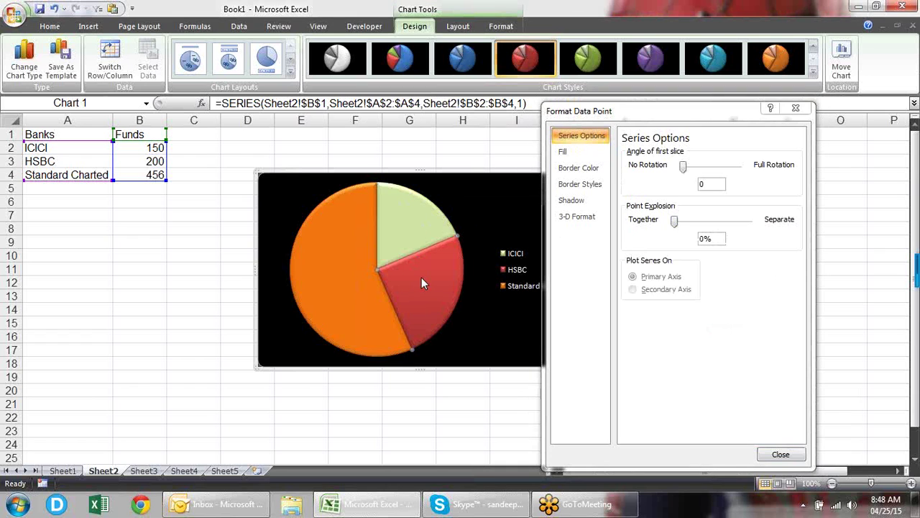
left_click(594, 151)
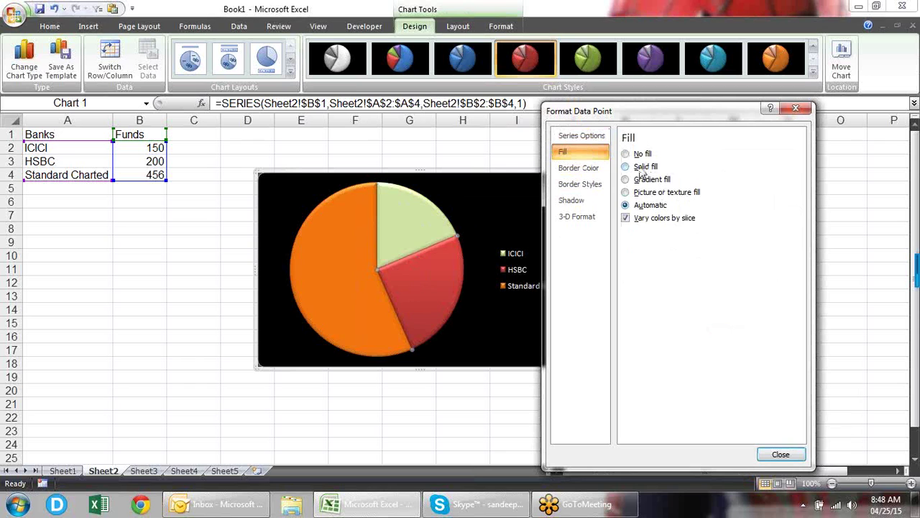
left_click(642, 168)
left_click(683, 234)
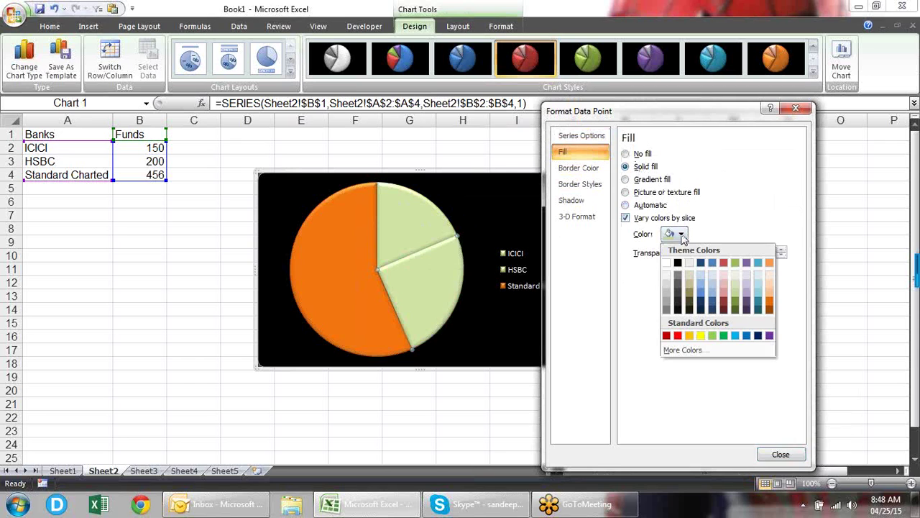
left_click(713, 294)
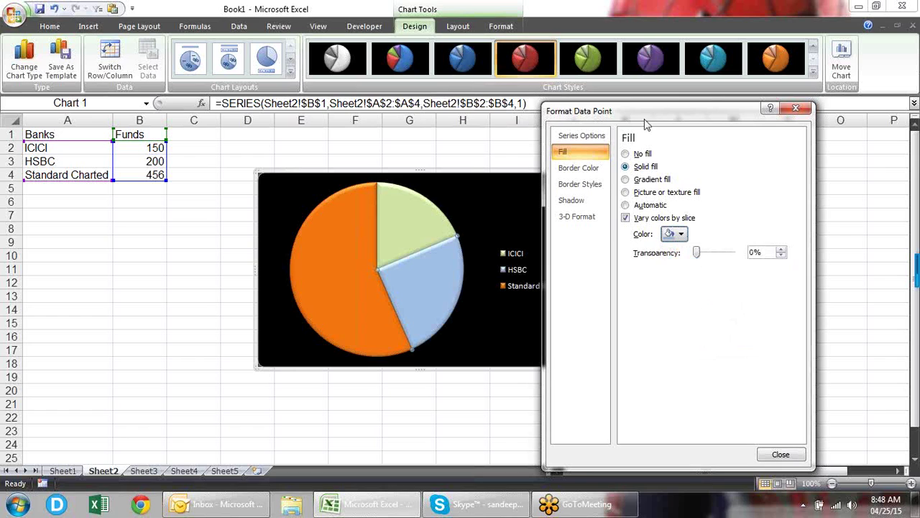
- Review the slice's border, shadow and 3-D settings, then select the whole chart area
left_click(584, 173)
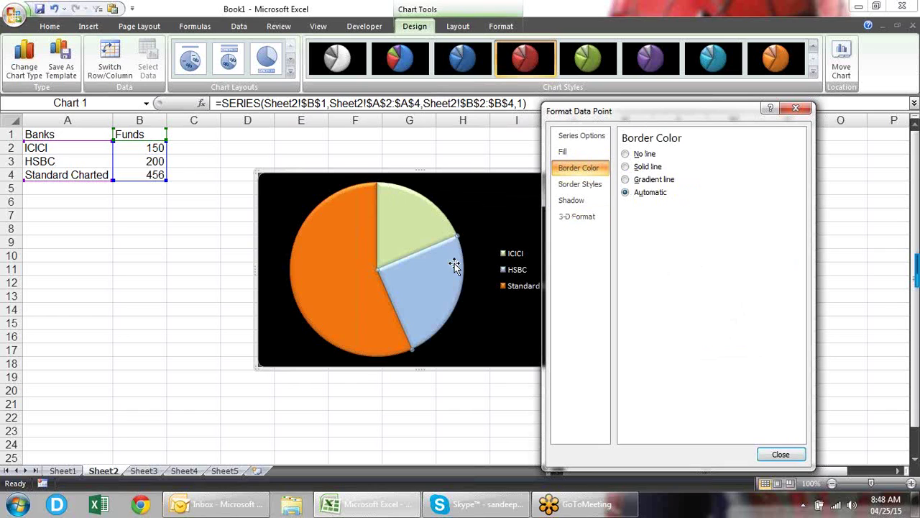
left_click(570, 186)
left_click(572, 201)
left_click(575, 218)
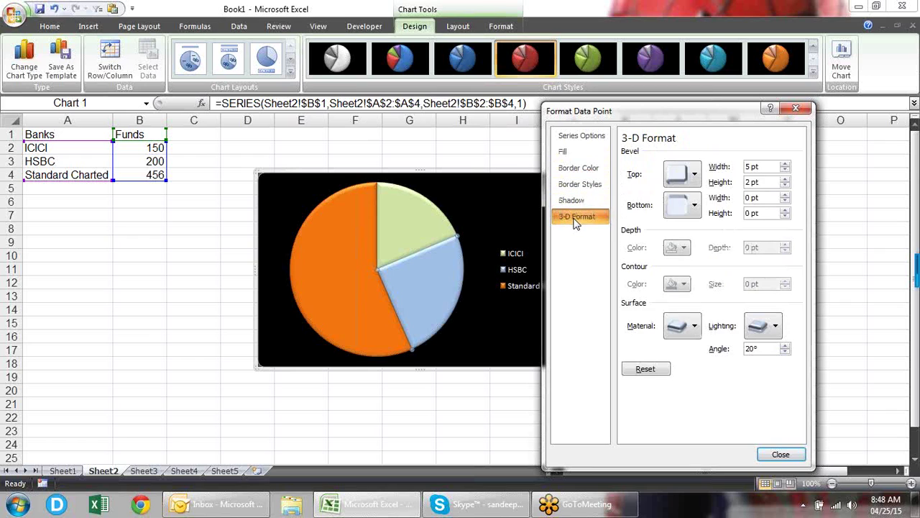
left_click(356, 317)
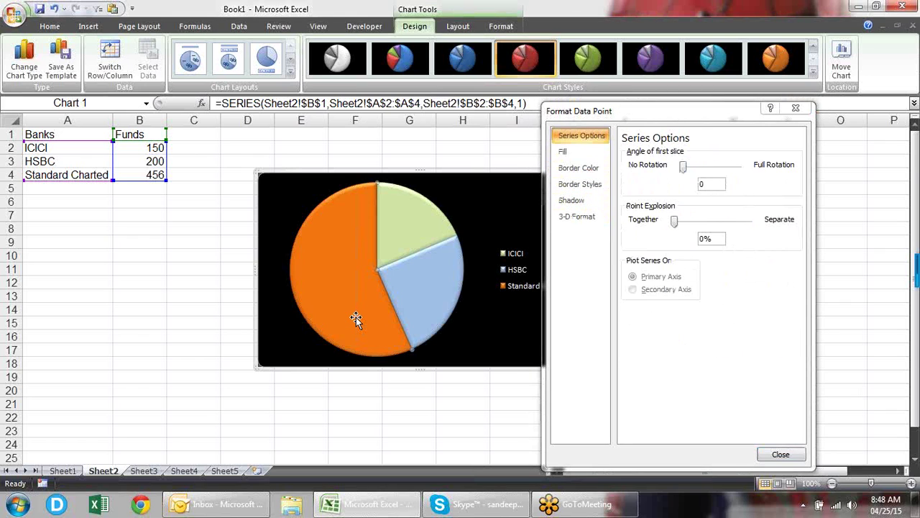
left_click(510, 320)
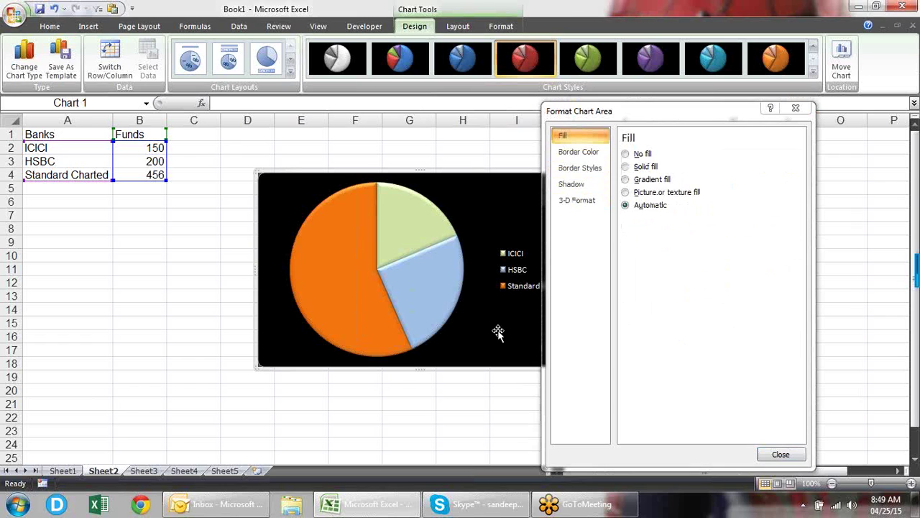
- Close the pie series formatting pane and bring up the pie's shortcut menu to add data labels
left_click(445, 309)
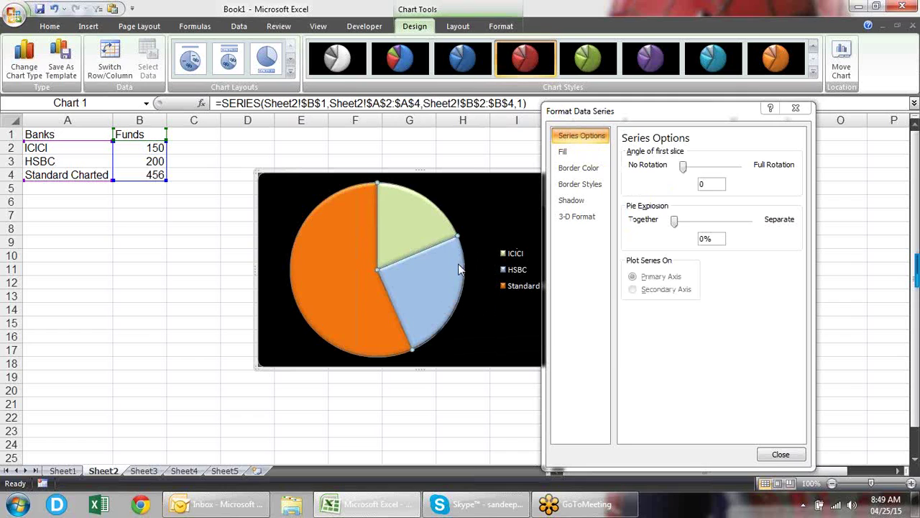
left_click(795, 108)
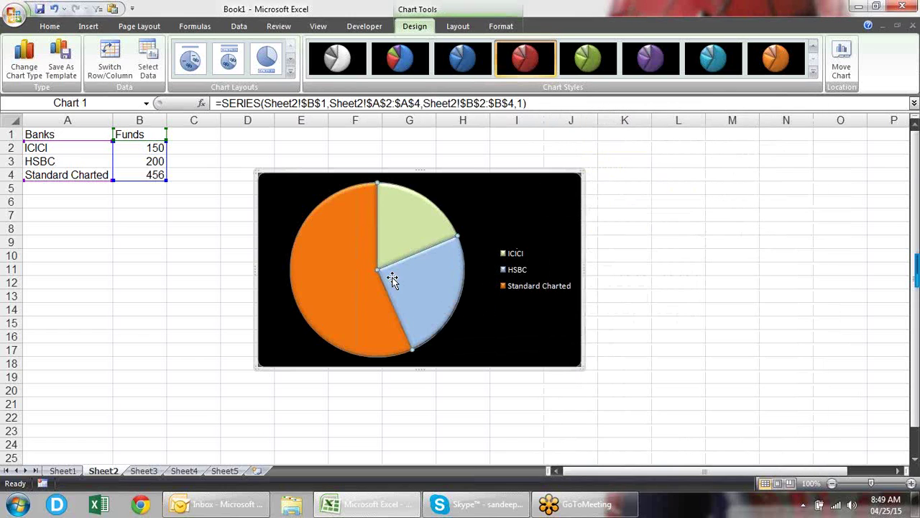
right_click(400, 270)
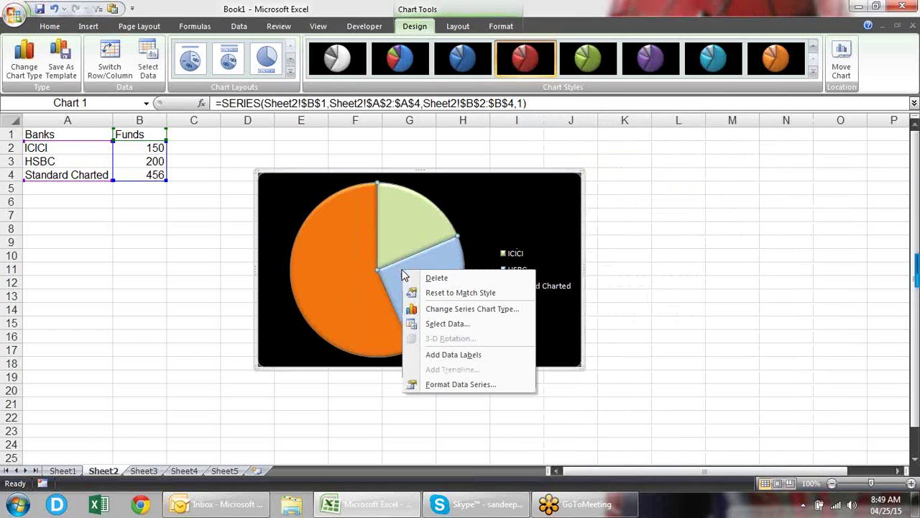
- Add value labels 150, 200 and 456, then apply the white-background multicolour pie chart style
left_click(430, 354)
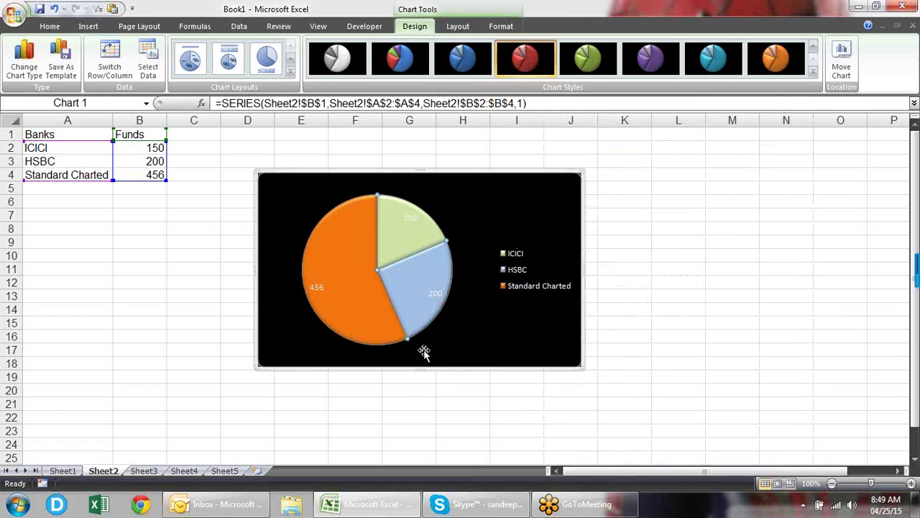
left_click(437, 294)
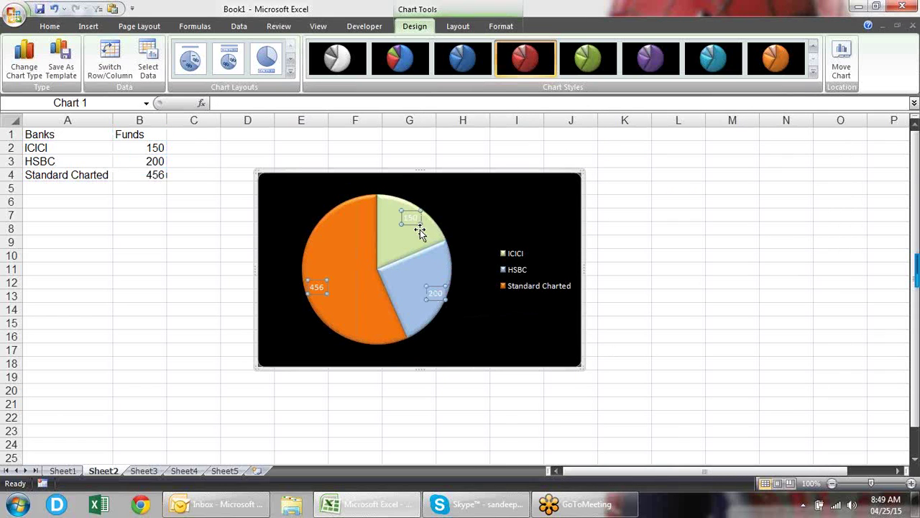
left_click(814, 72)
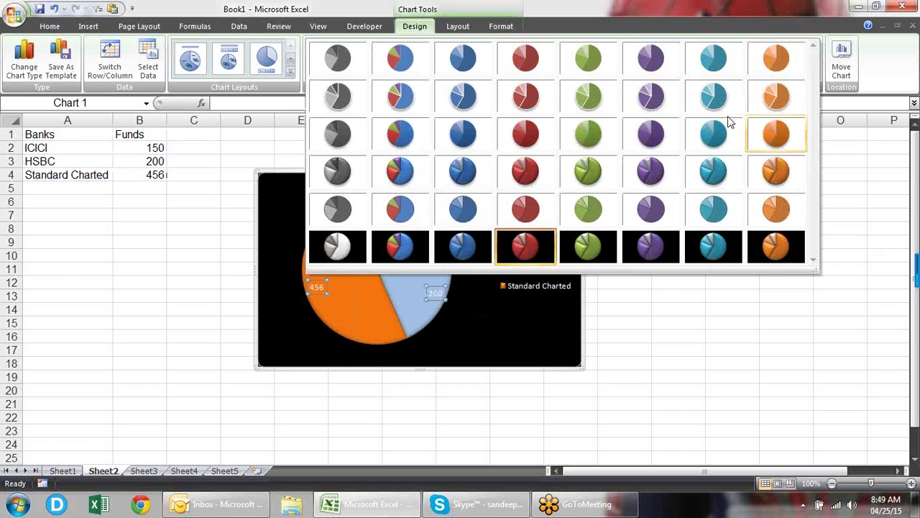
left_click(418, 207)
left_click(639, 246)
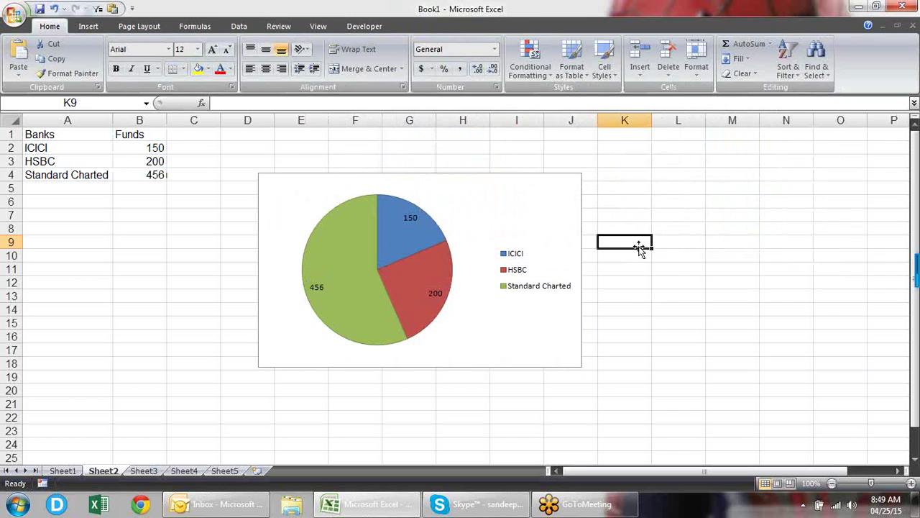
- Make the pie's data labels show only percentages and turn off leader lines
right_click(414, 219)
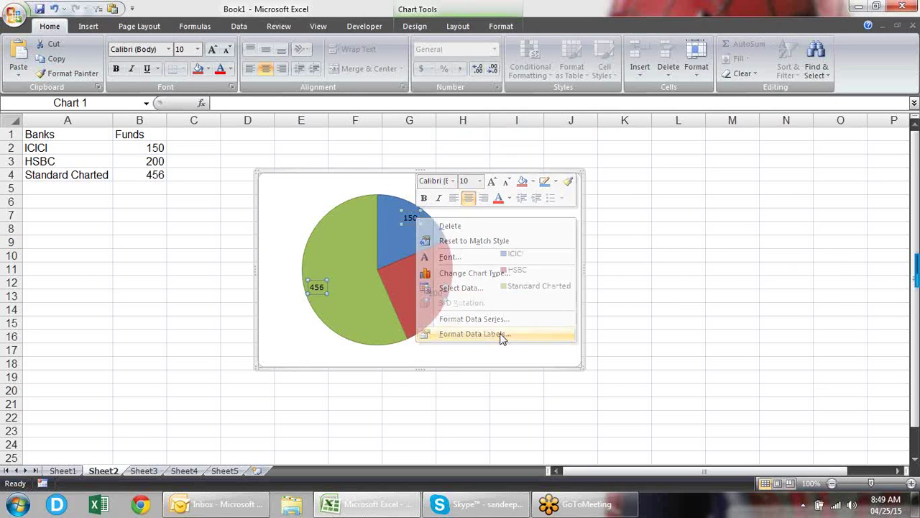
left_click(502, 335)
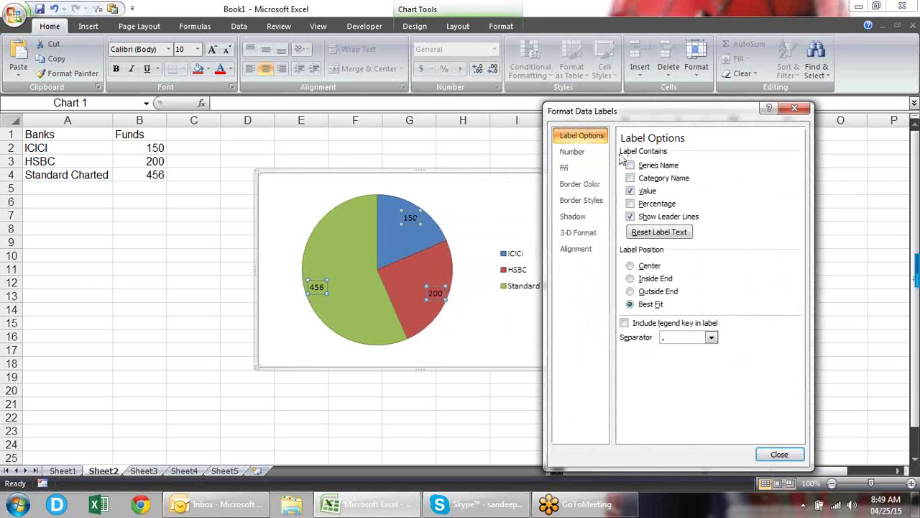
left_click(642, 166)
left_click(642, 178)
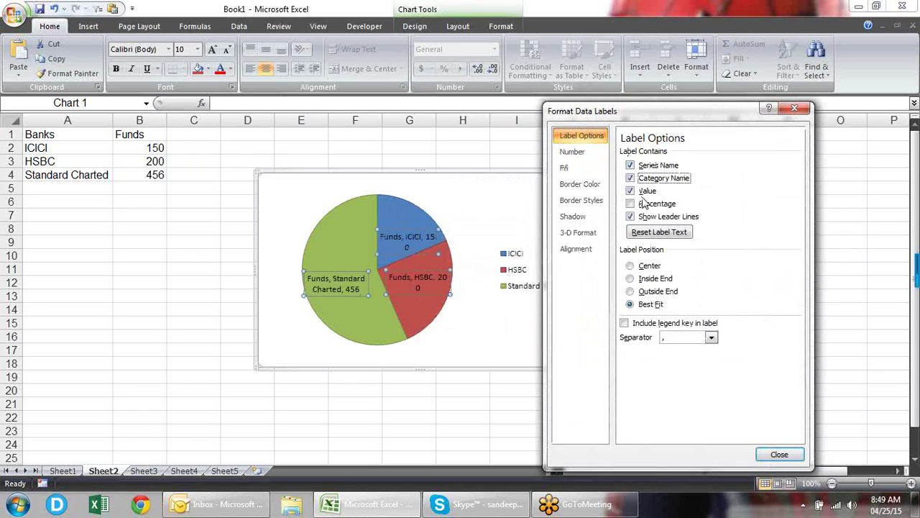
left_click(645, 205)
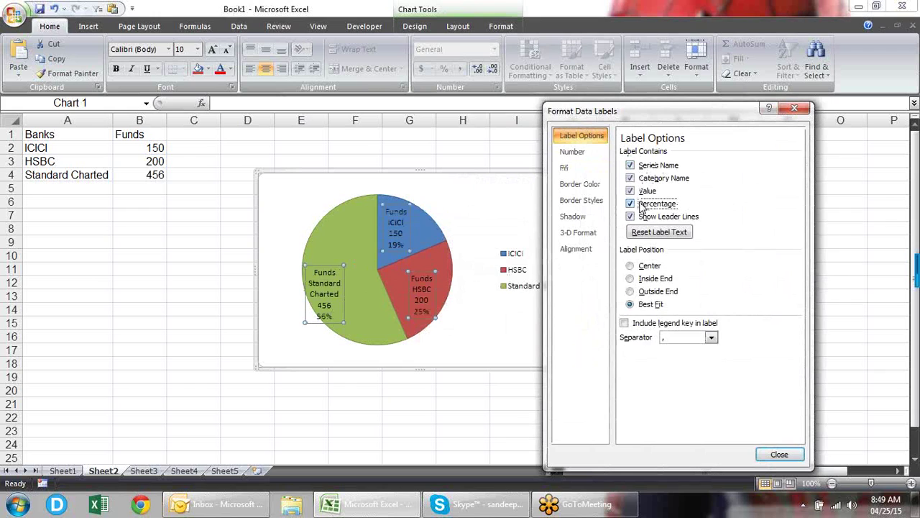
left_click(631, 165)
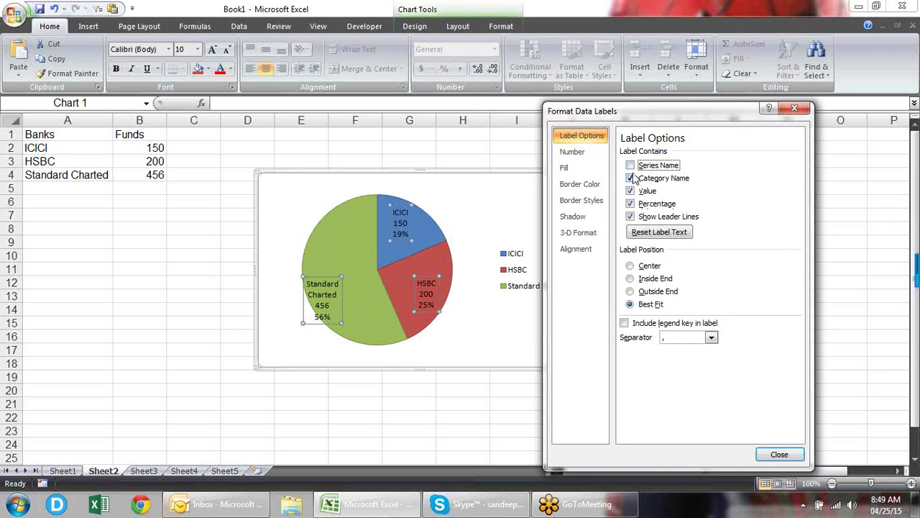
left_click(630, 178)
left_click(630, 191)
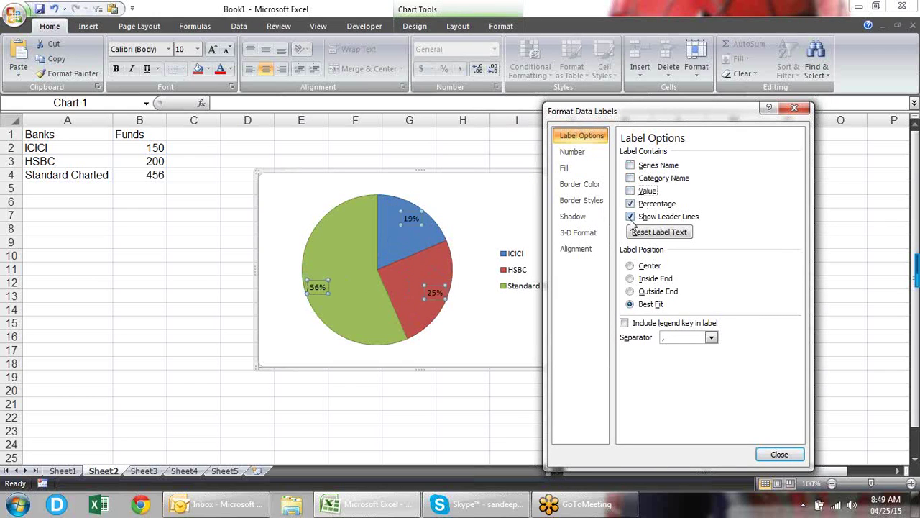
left_click(630, 217)
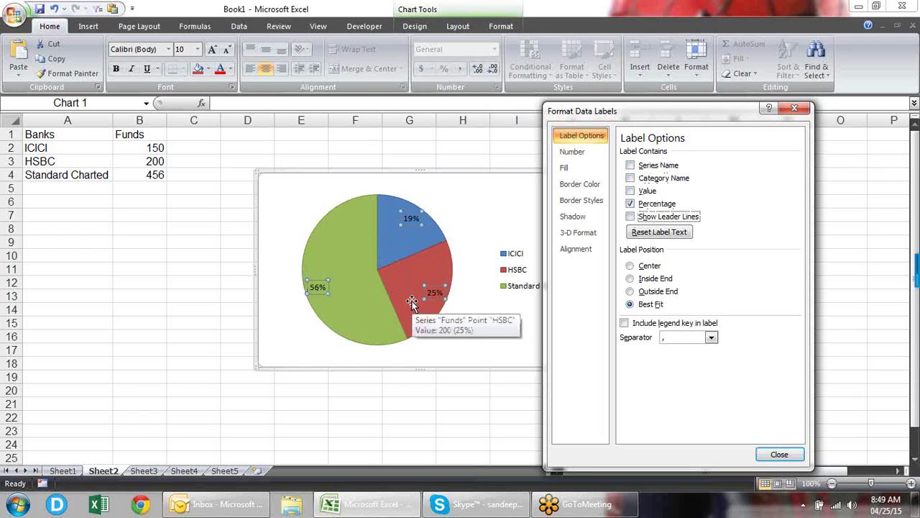
- Place the percentage labels at Inside End of the slices and close the label settings
mouse_move(352, 292)
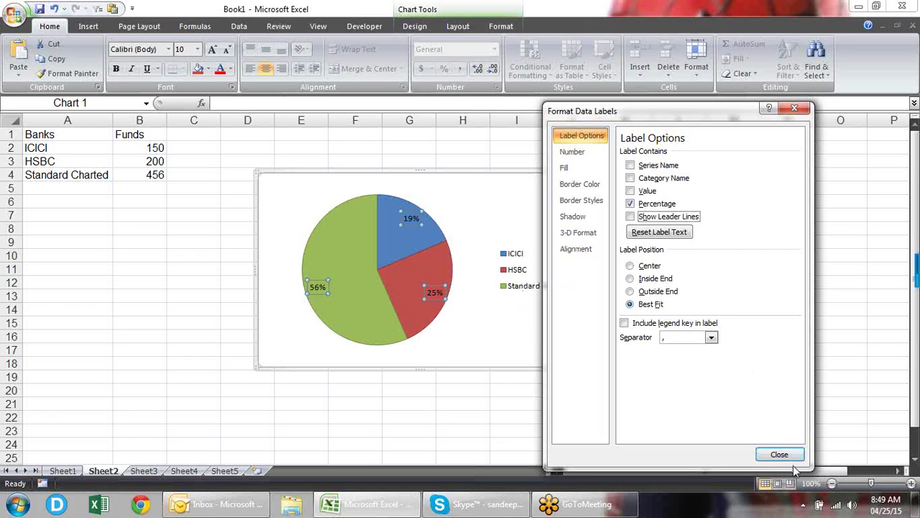
left_click(651, 279)
left_click(651, 291)
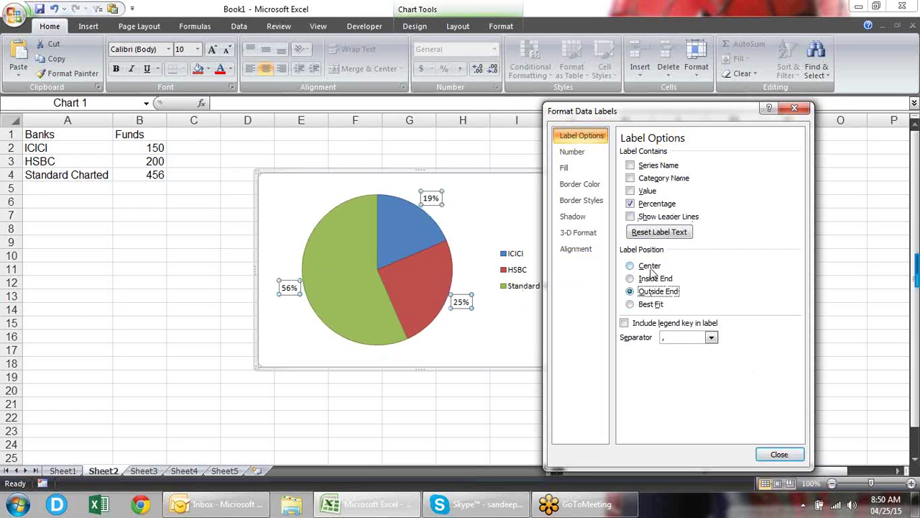
left_click(650, 266)
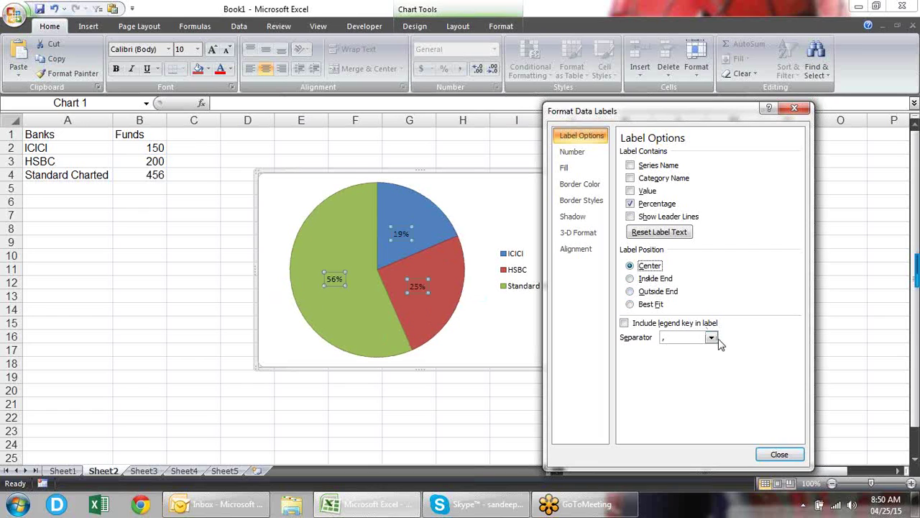
left_click(660, 280)
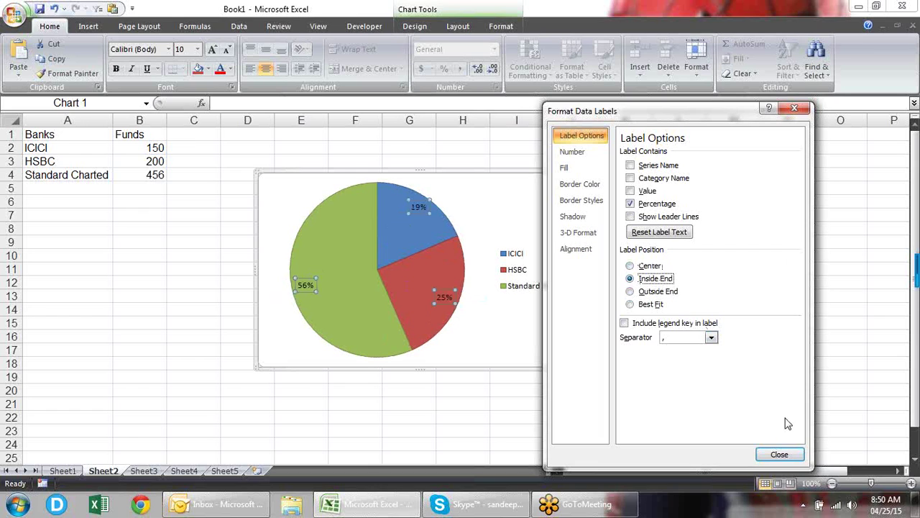
left_click(594, 151)
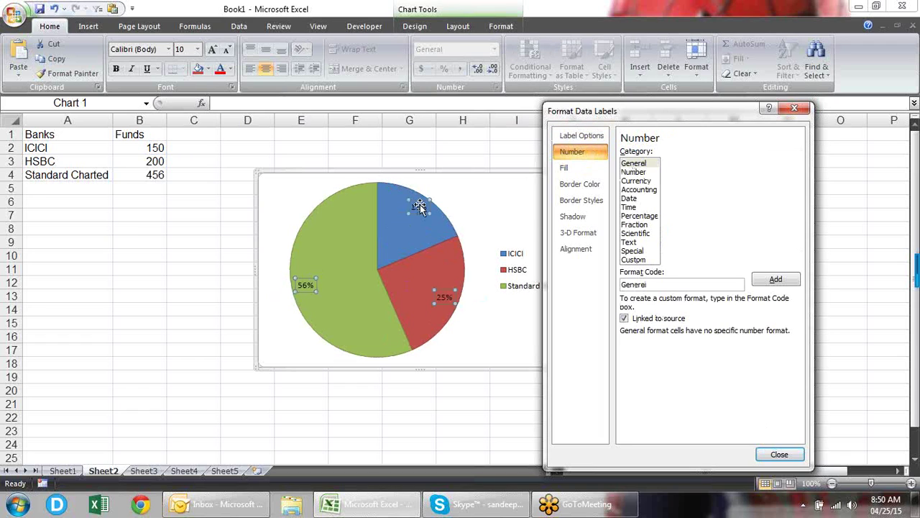
left_click(568, 170)
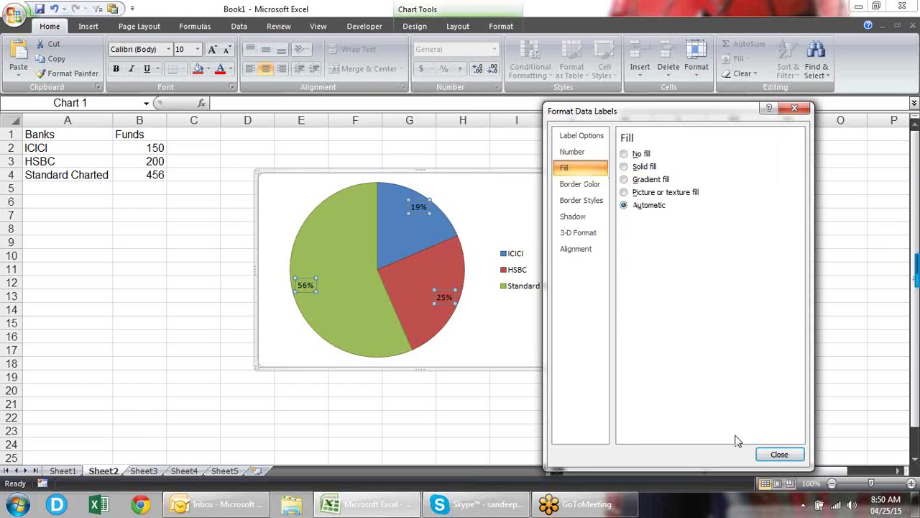
left_click(780, 455)
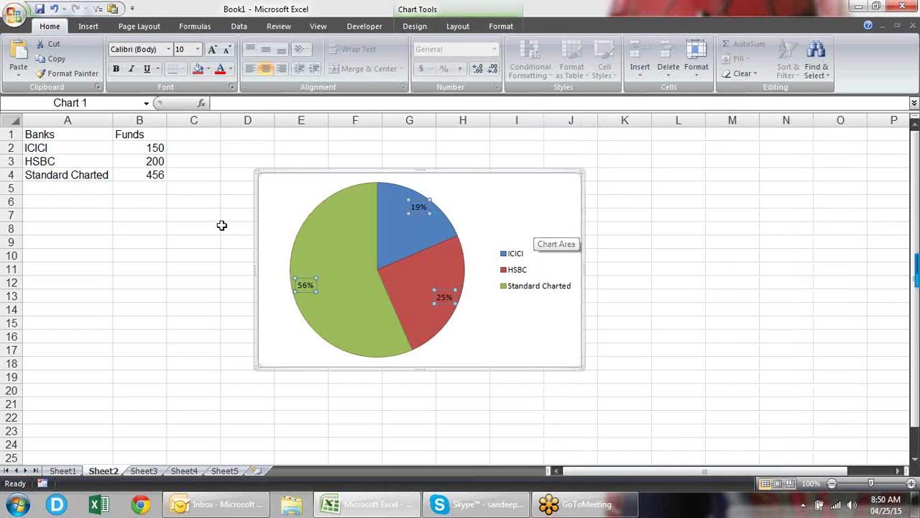
- Enter 'Citi bank' in A5 with funds corrected from 2 to 5
left_click(92, 189)
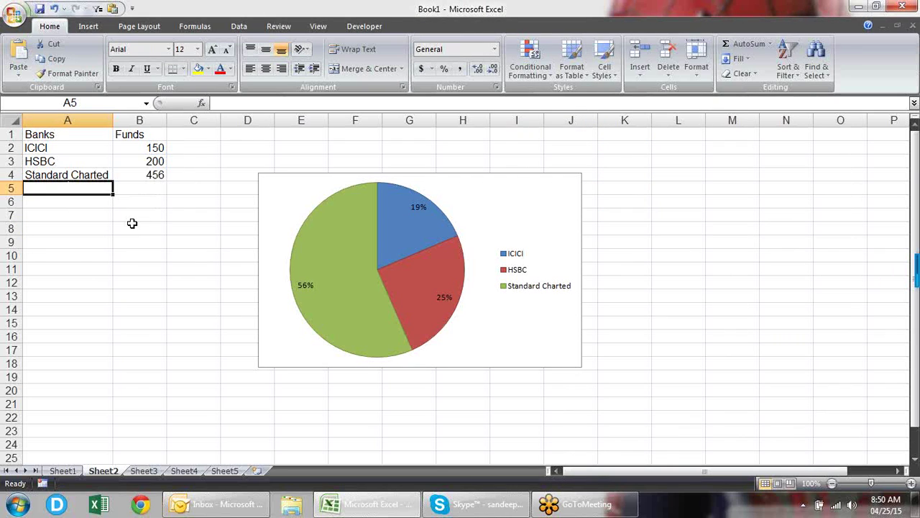
type("Citi bank")
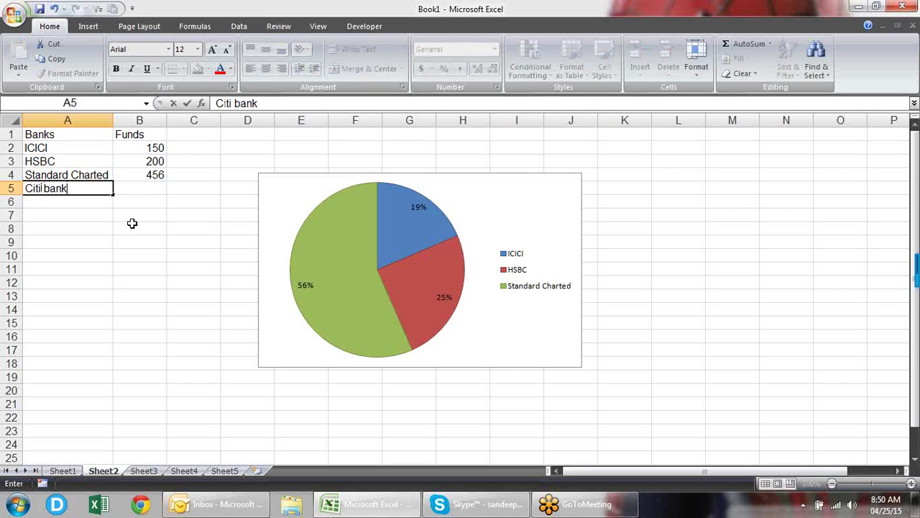
key("Tab")
type("2")
key("Return")
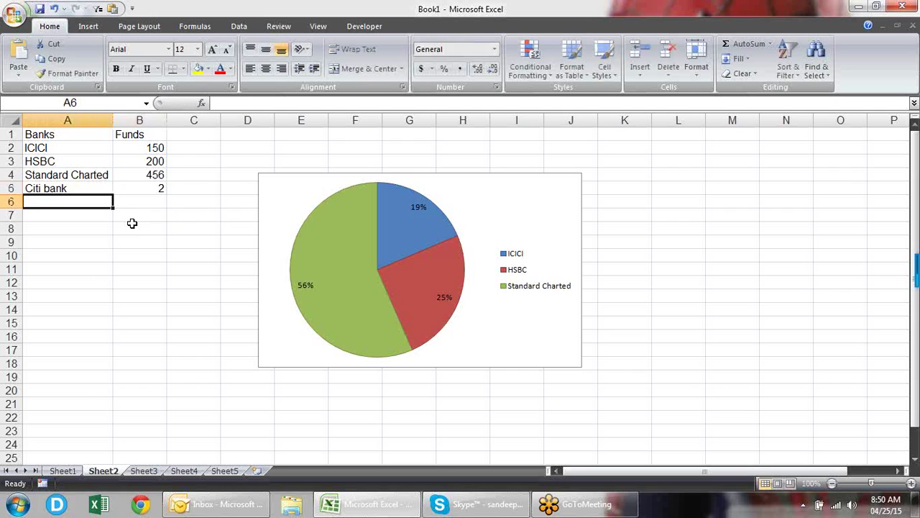
key("Up")
key("Right")
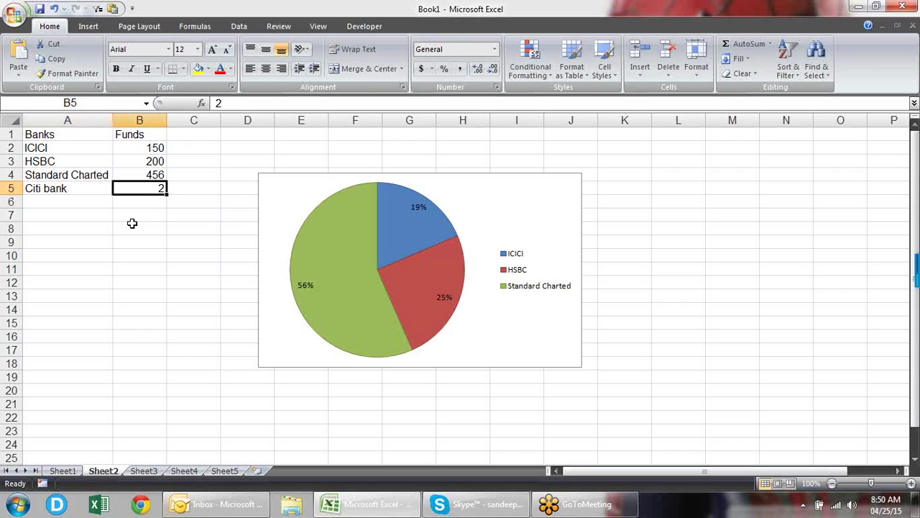
type("5")
key("Return")
key("Left")
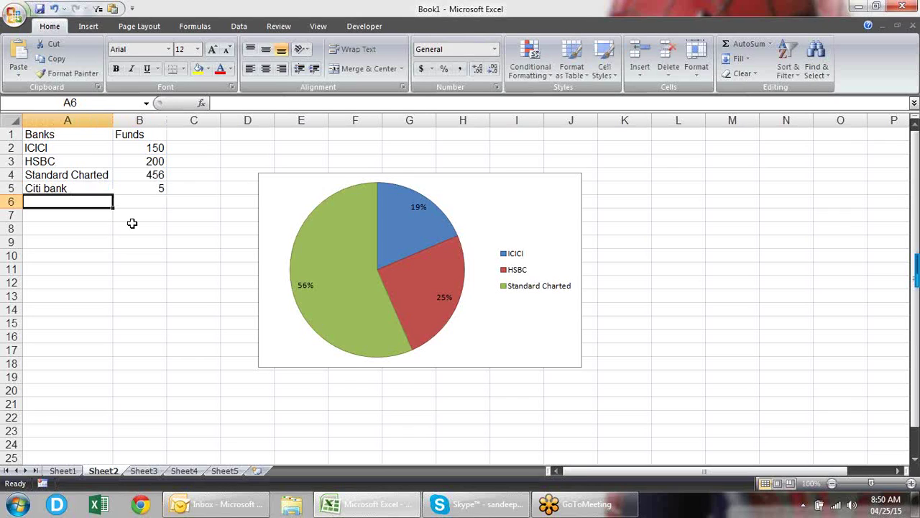
- Add HDFC with funds 2 in row 6 and extend the pie's data range to include it
type("HD")
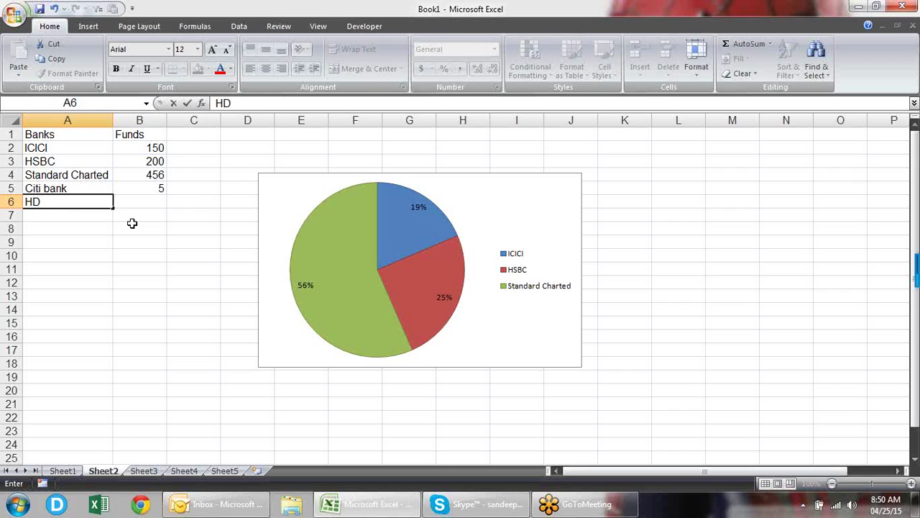
key("Tab")
type("2")
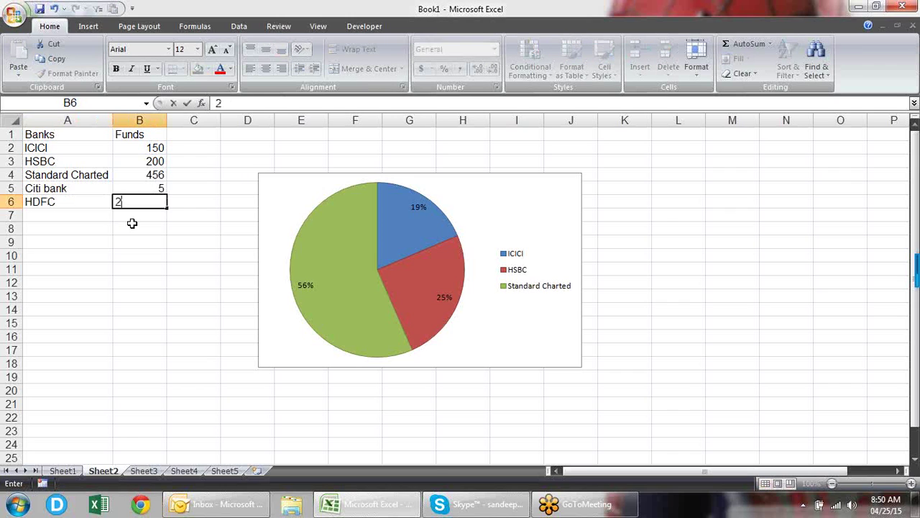
key("Return")
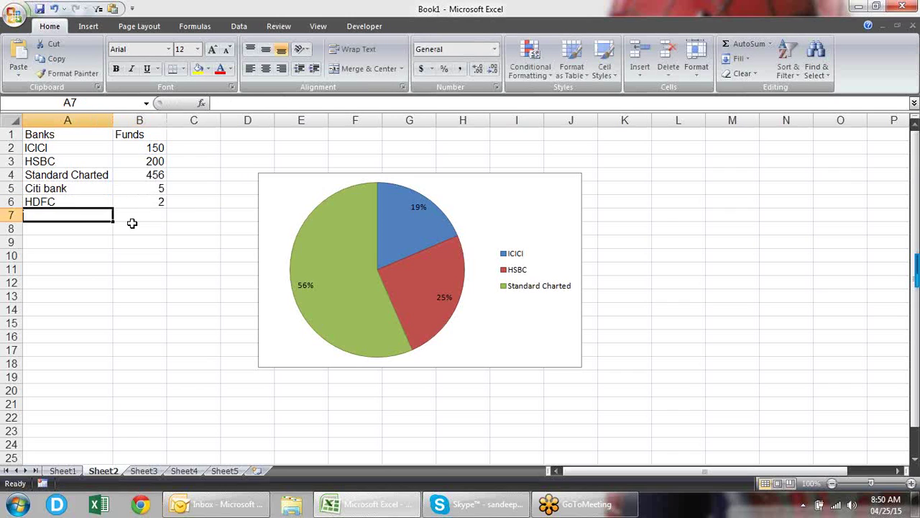
left_click(102, 158)
left_click(366, 223)
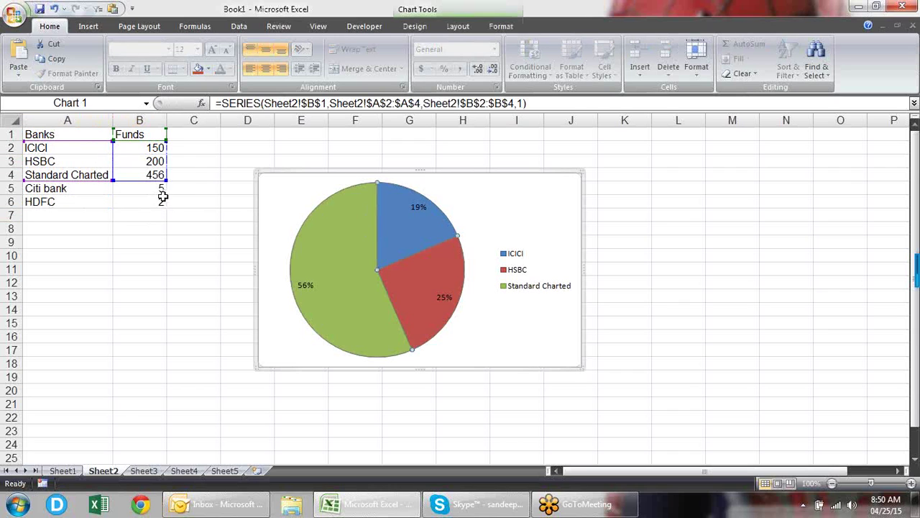
left_click_drag(165, 180, 166, 181)
left_click_drag(165, 214, 165, 214)
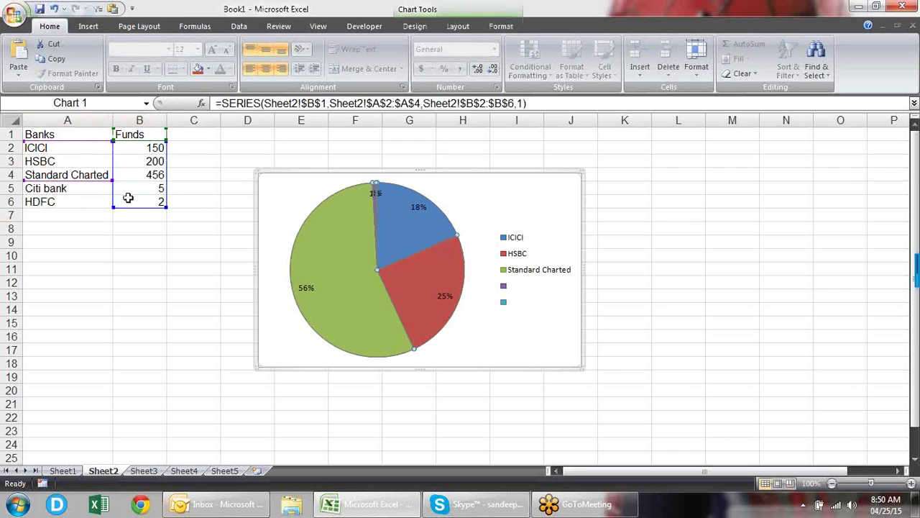
left_click_drag(112, 180, 108, 213)
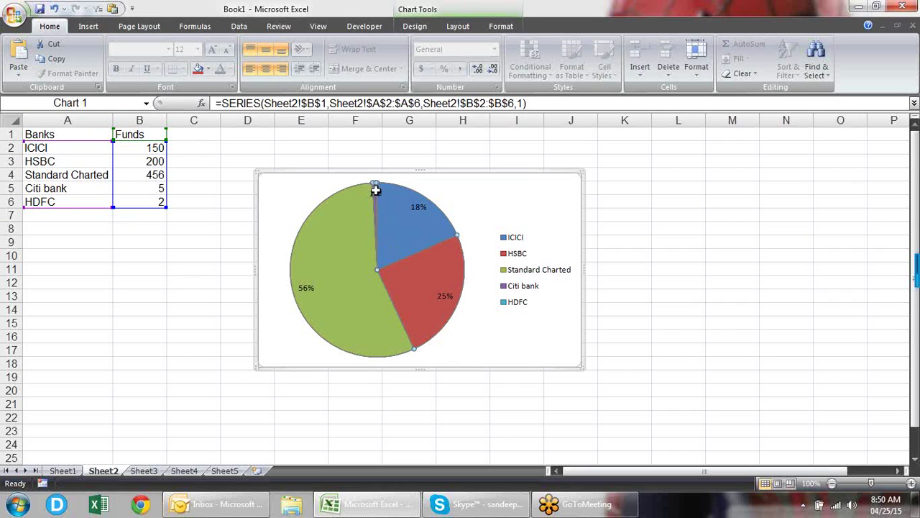
mouse_move(375, 208)
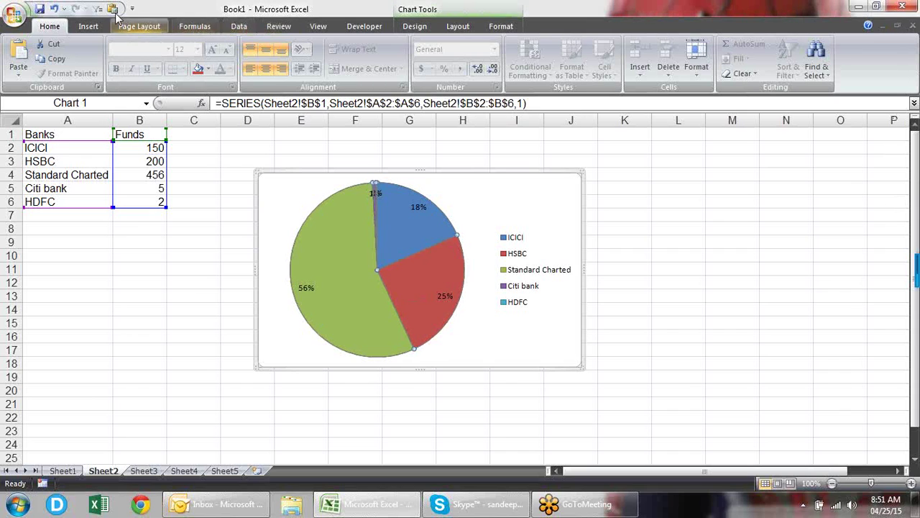
- Change the funds chart type to Pie of Pie from the Insert pie options
left_click(95, 26)
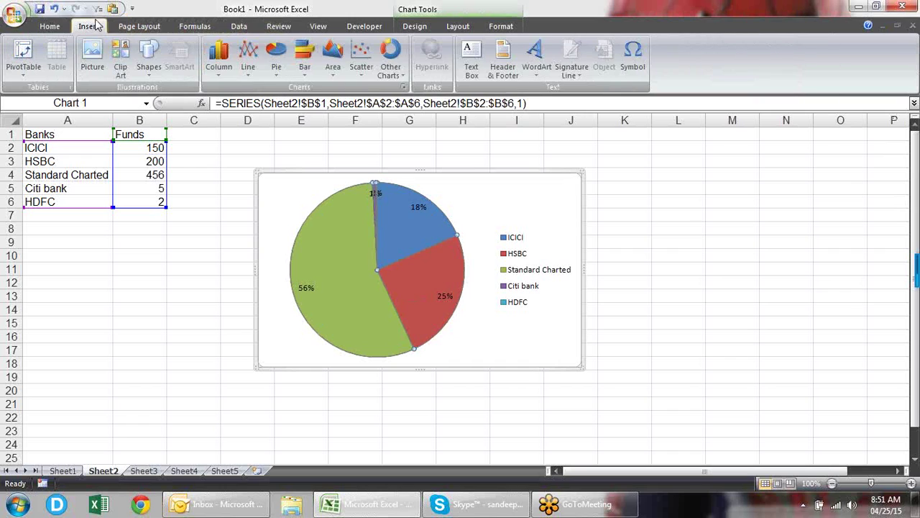
left_click(278, 73)
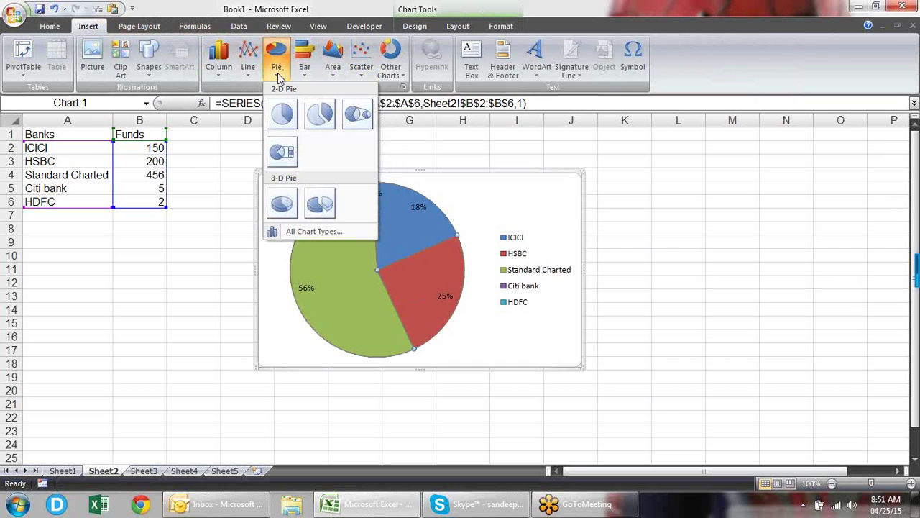
left_click(359, 115)
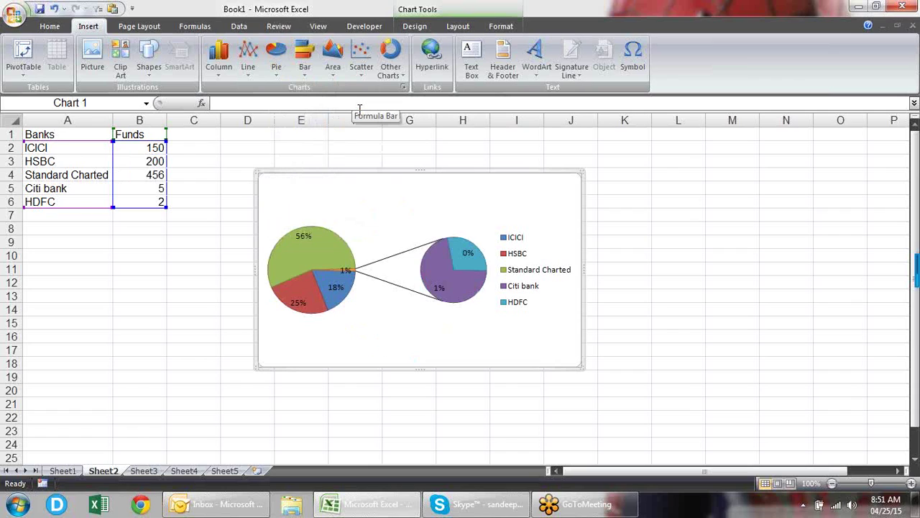
left_click_drag(361, 272, 353, 272)
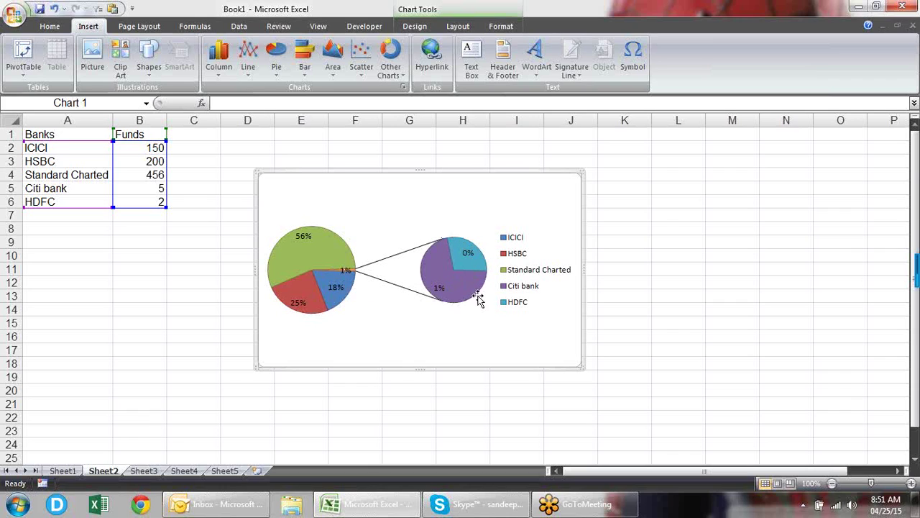
mouse_move(449, 285)
- Set the series split by position so the second plot contains the last 3 values
right_click(455, 289)
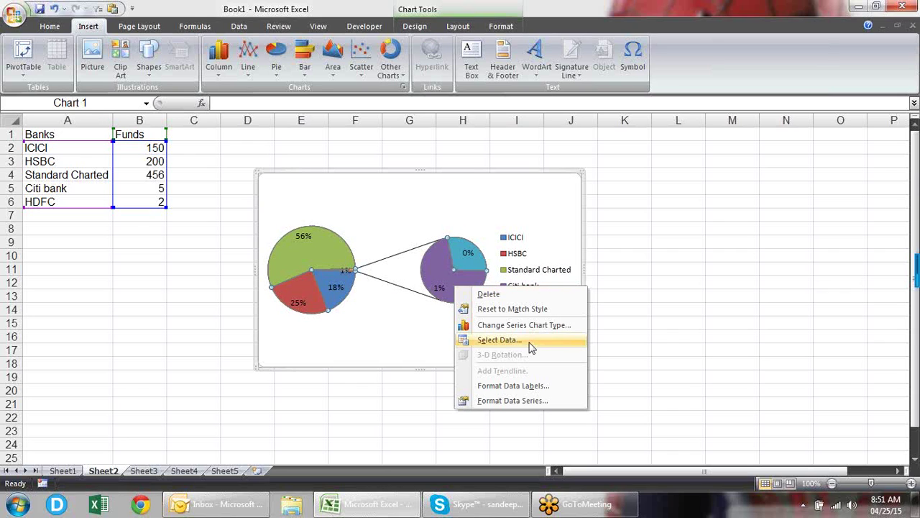
left_click(522, 405)
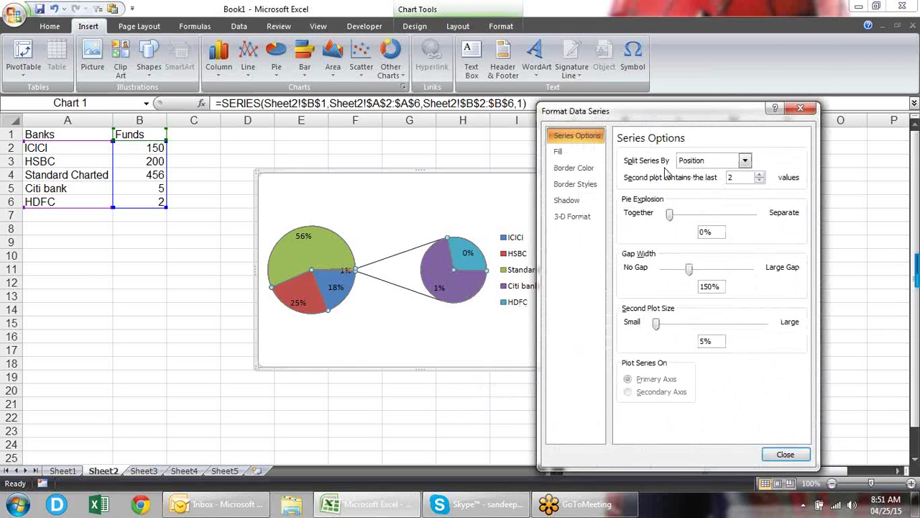
left_click(745, 160)
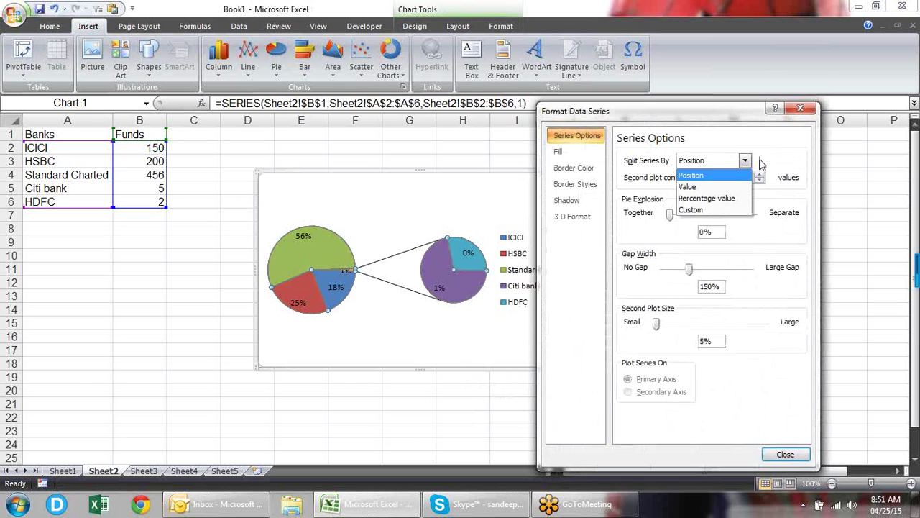
left_click(777, 160)
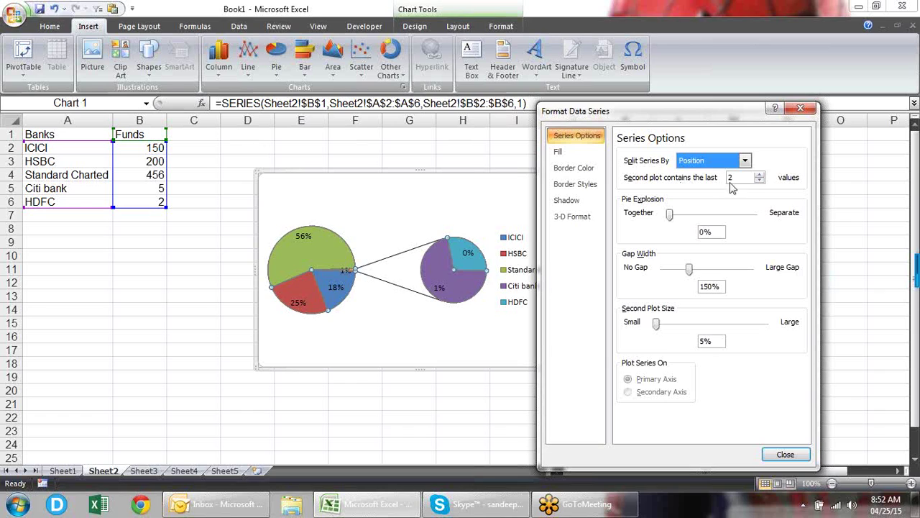
key("Tab")
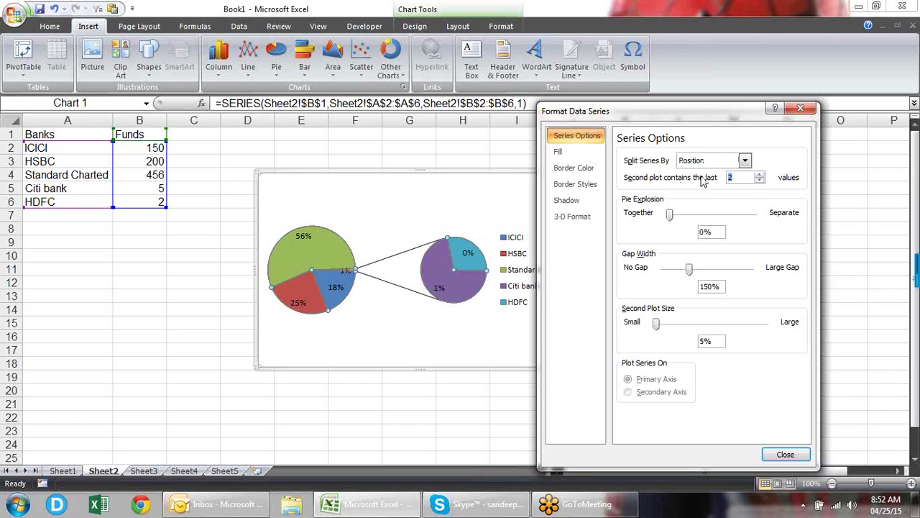
type("3")
left_click(778, 457)
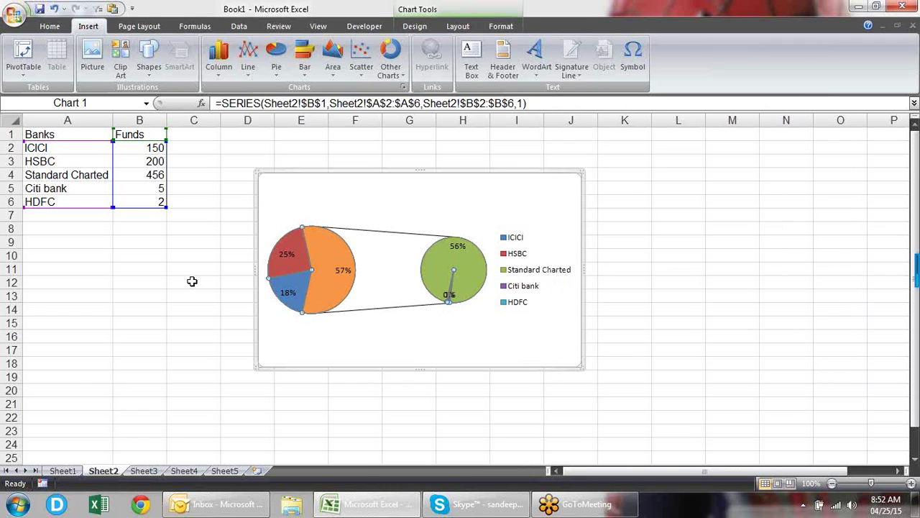
- Change Standard Charted's funds in B4 to 20
left_click(152, 176)
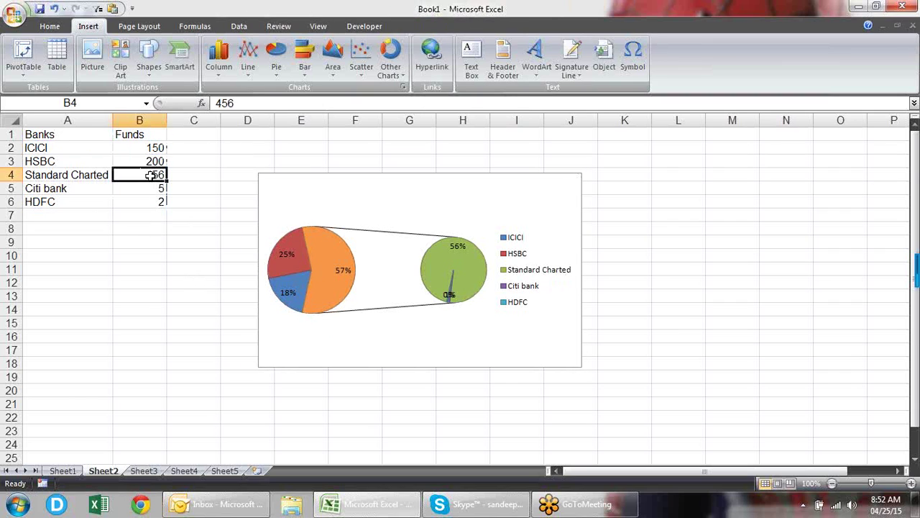
type("20")
key("Return")
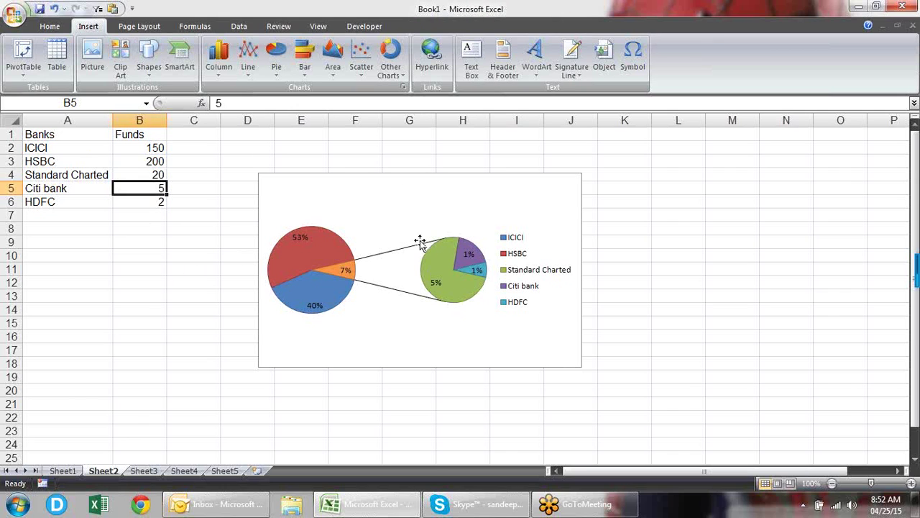
- Set the pie-of-pie's Second Plot Size to 121% in Format Data Series
left_click(440, 274)
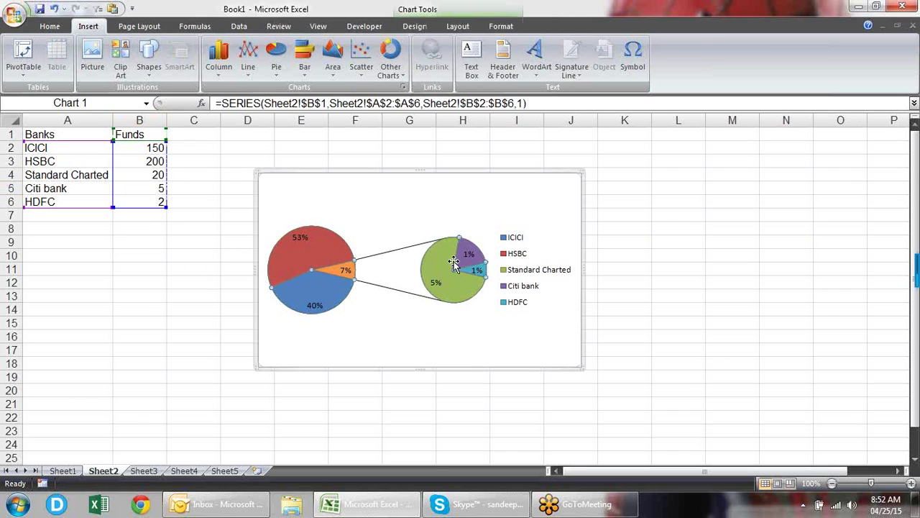
right_click(447, 268)
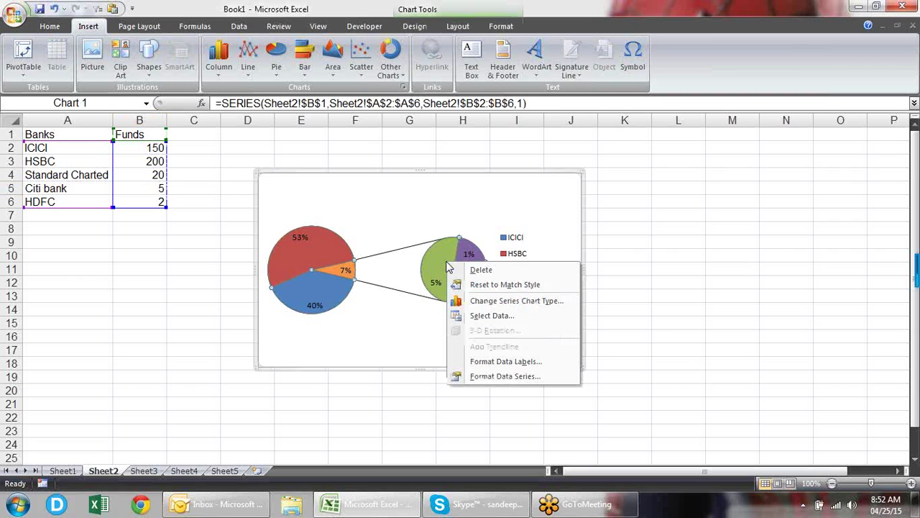
left_click(496, 377)
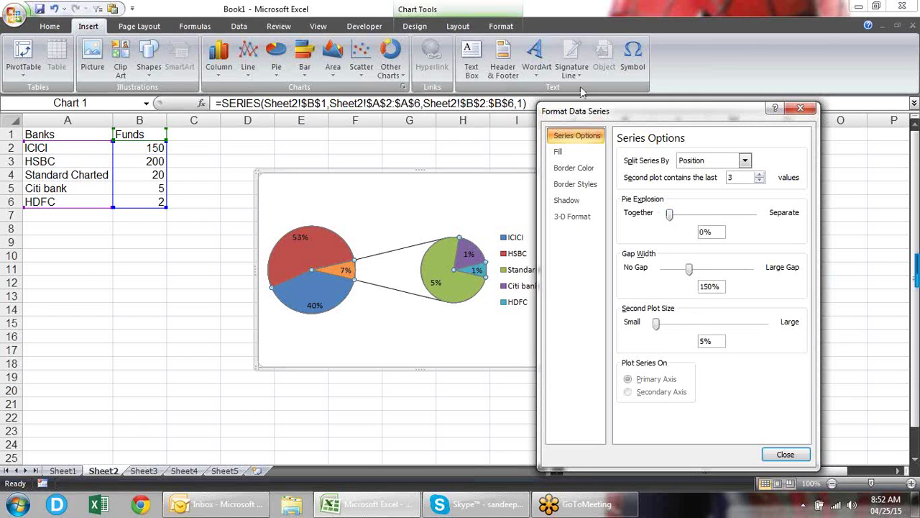
left_click_drag(656, 323, 722, 326)
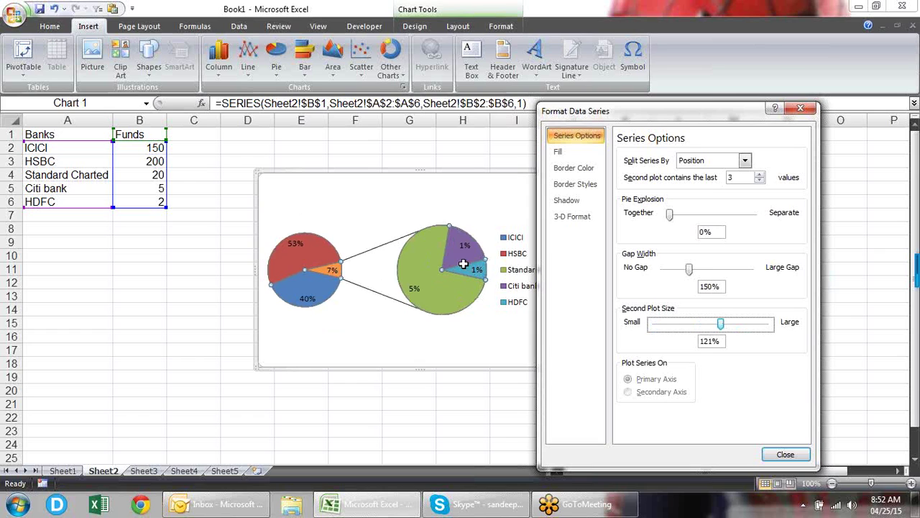
left_click(802, 111)
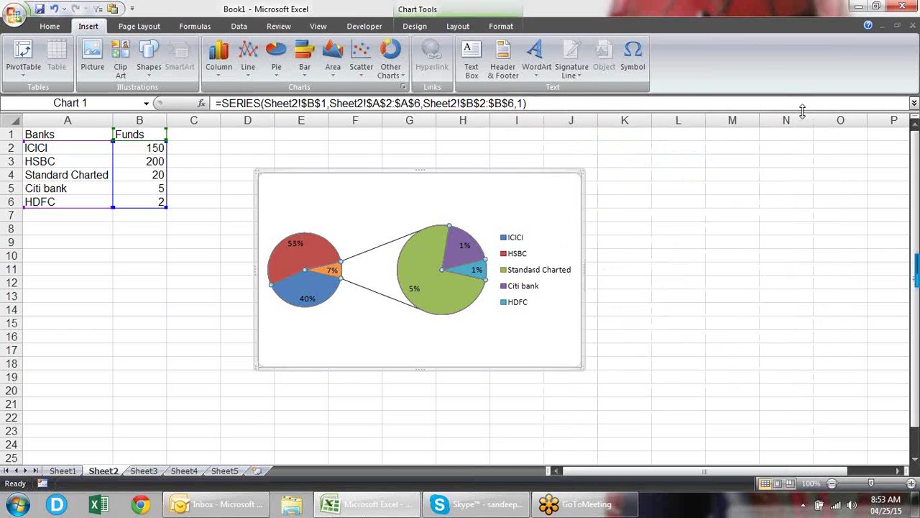
left_click(713, 172)
- Delete the pie chart, then on Sheet3 label A1 'day' and A2 'sales'
left_click(560, 186)
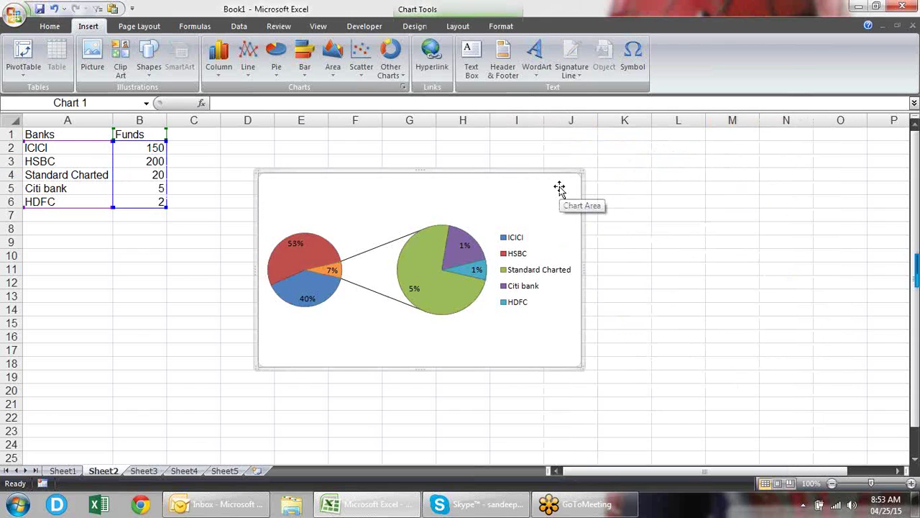
key("Delete")
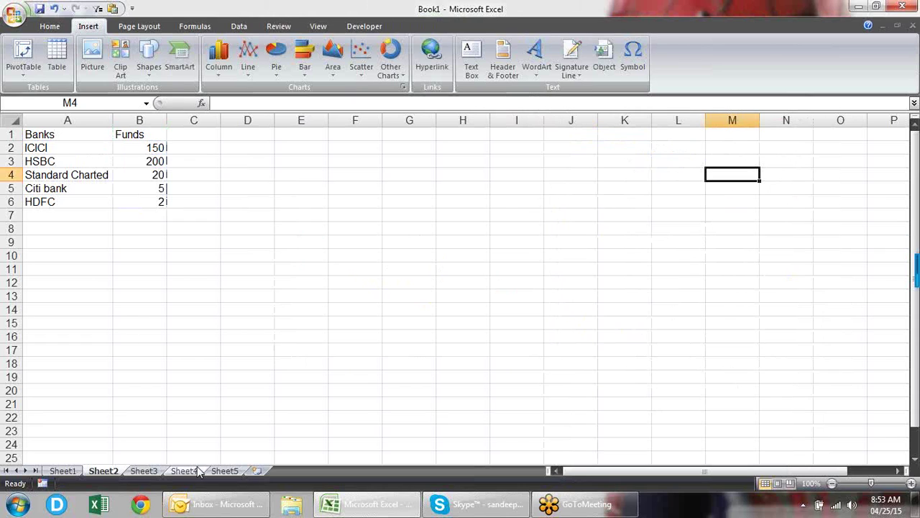
left_click(134, 471)
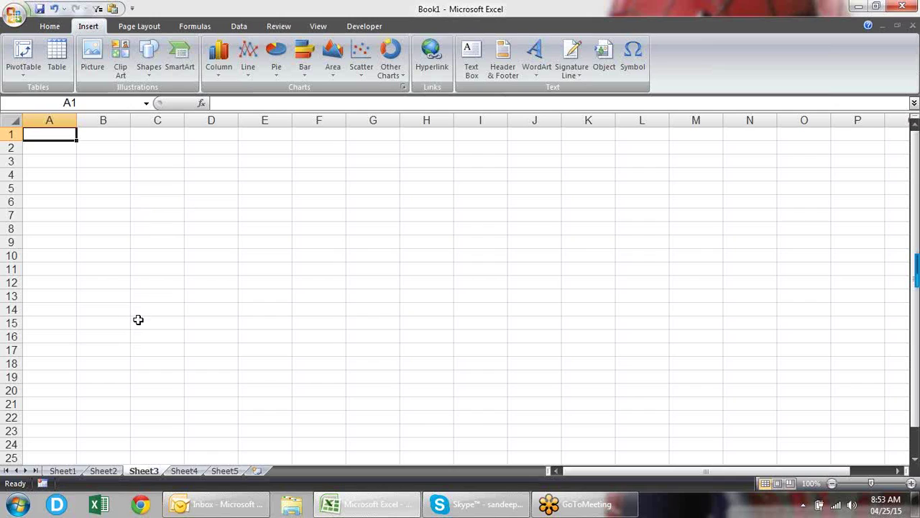
type("SAles")
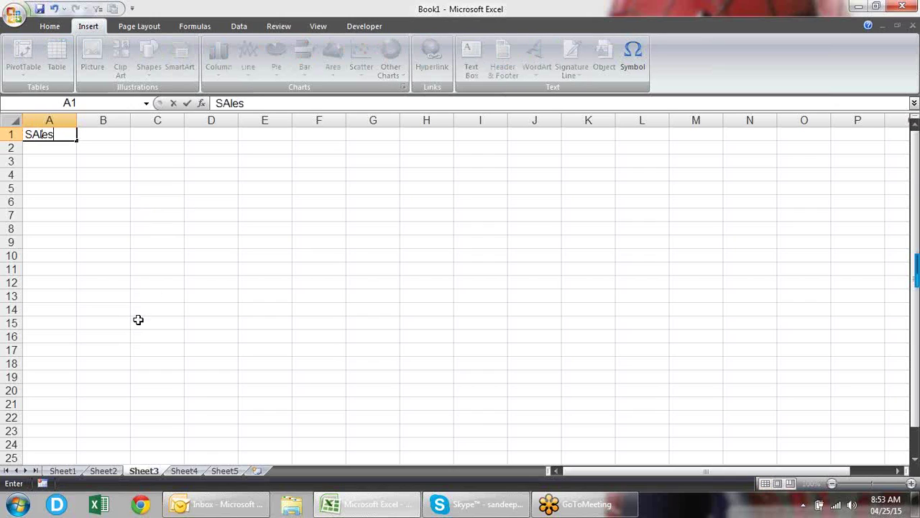
key("Tab")
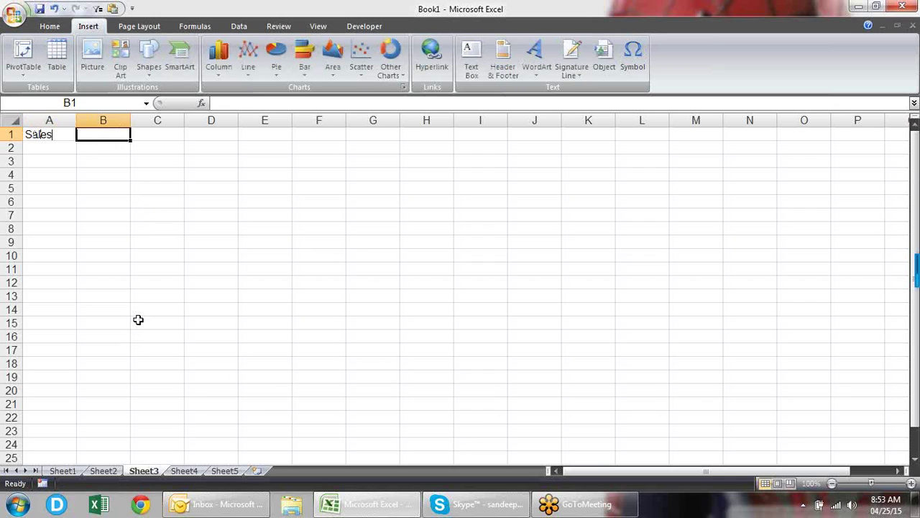
key("Left")
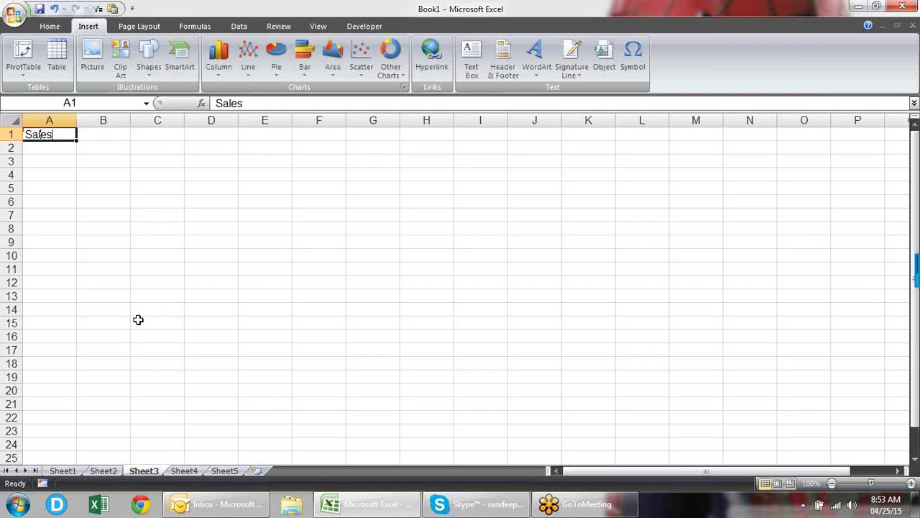
key("Tab")
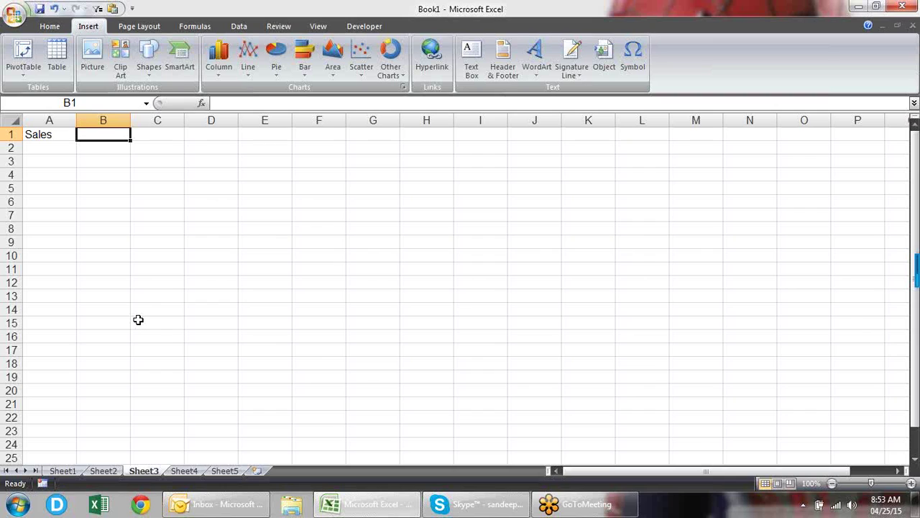
key("Left")
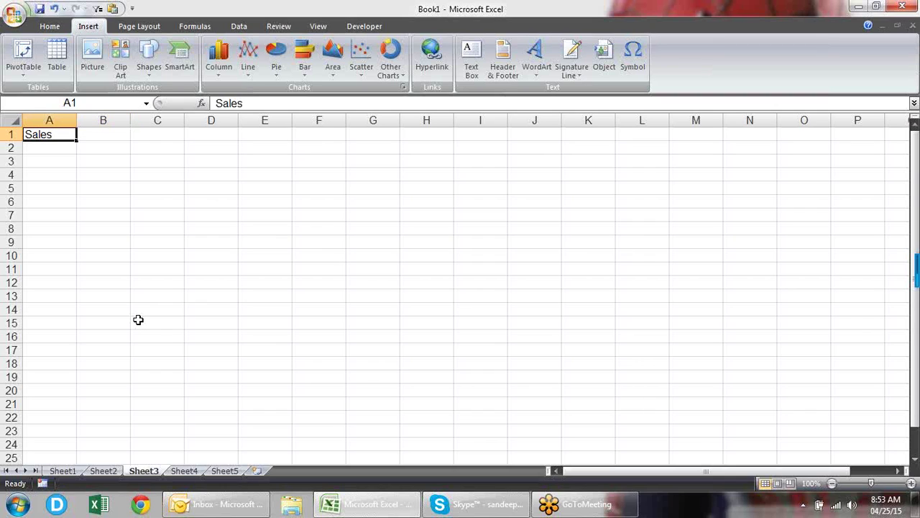
type("day")
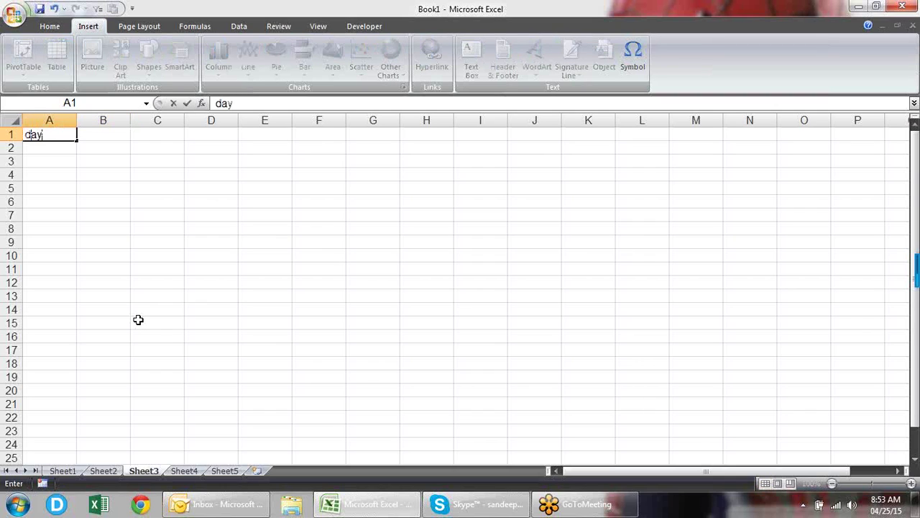
key("Return")
type("sales")
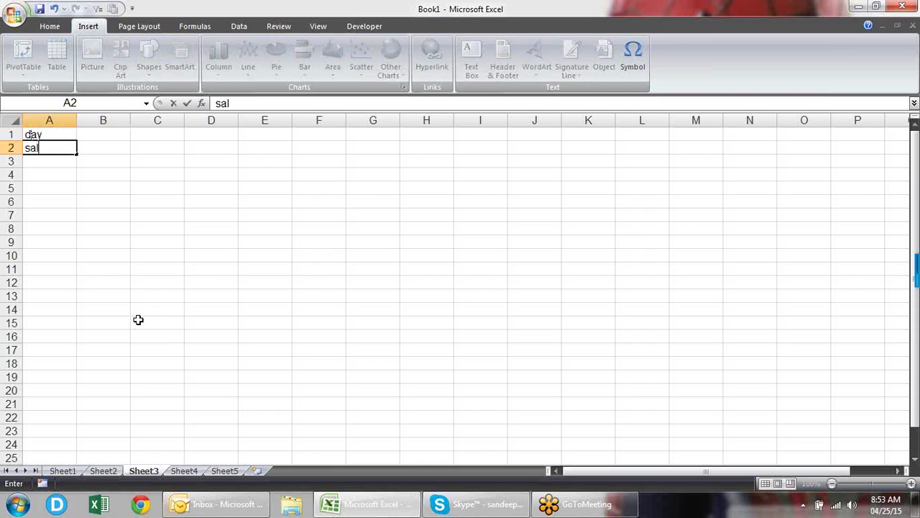
key("Return")
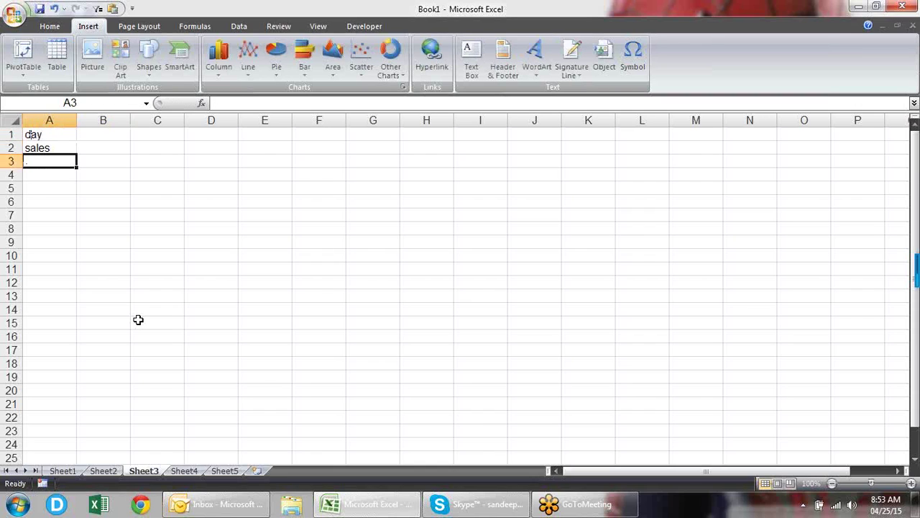
- Enter the heading QTr1 in cell B1
key("Up")
key("Up")
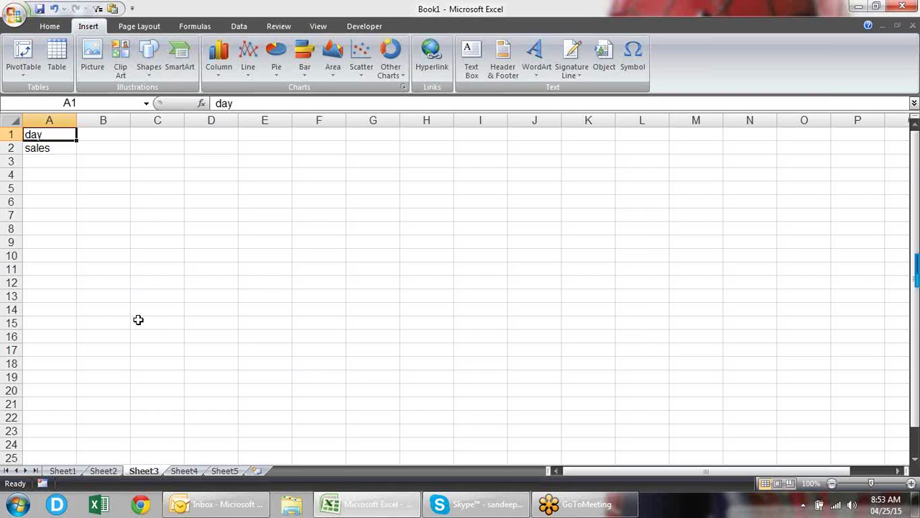
key("Right")
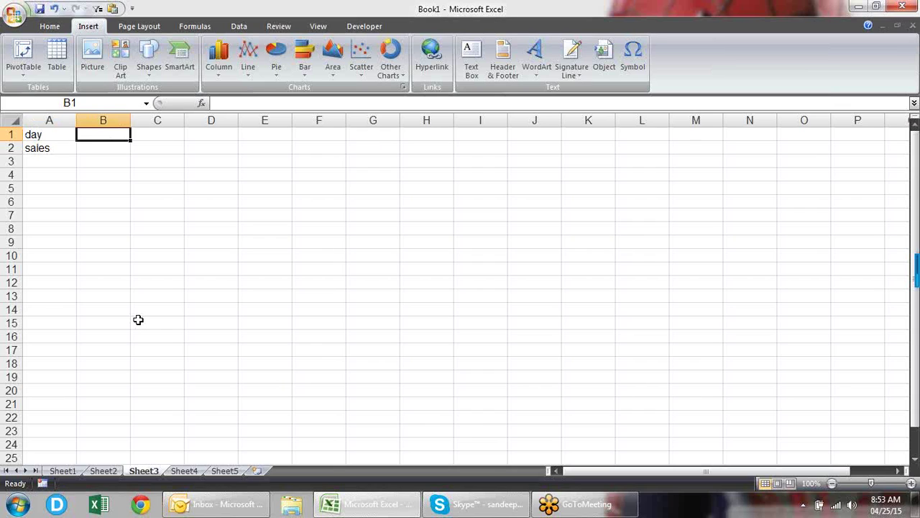
type("QT1")
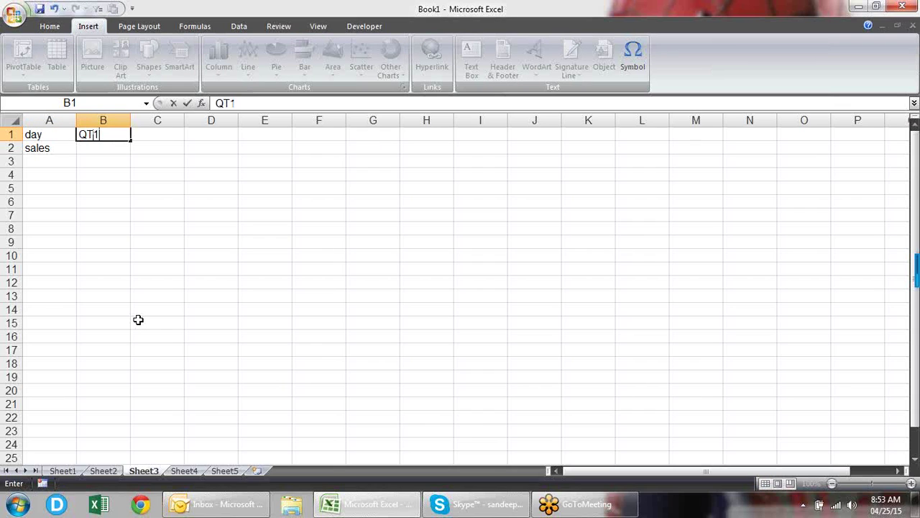
key("BackSpace")
key("BackSpace")
key("BackSpace")
type("r1")
key("Return")
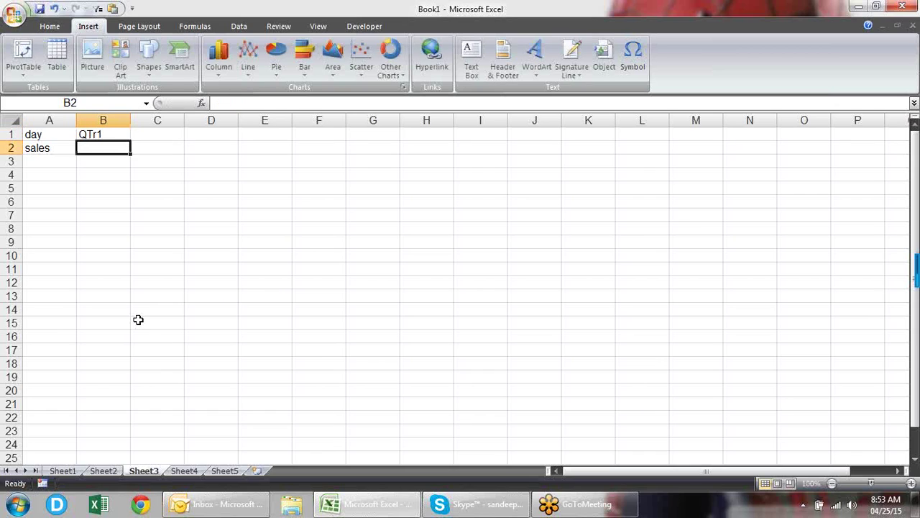
- Fill QTr1–QTr4 across B1:E1 and paste the headings again into F1:I1
left_click(121, 136)
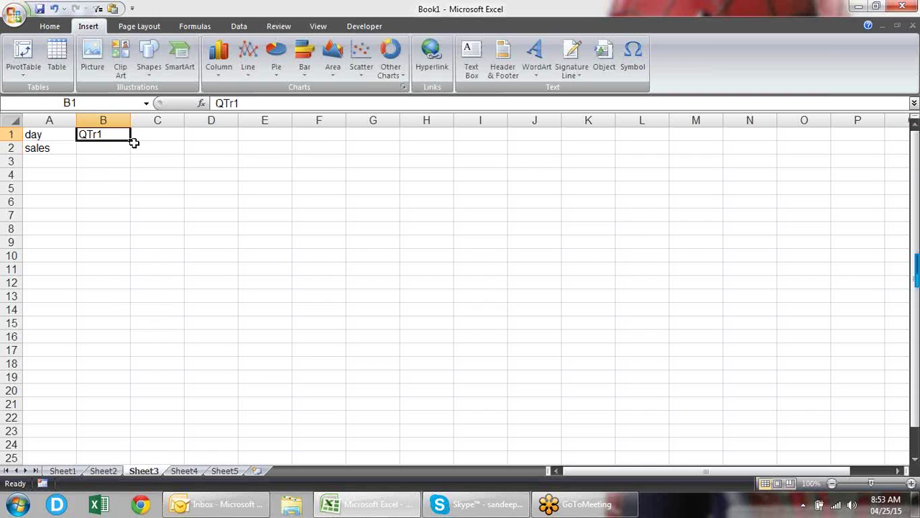
left_click_drag(130, 141, 269, 153)
key("ctrl+c")
key("Right")
key("Right")
key("Right")
key("Right")
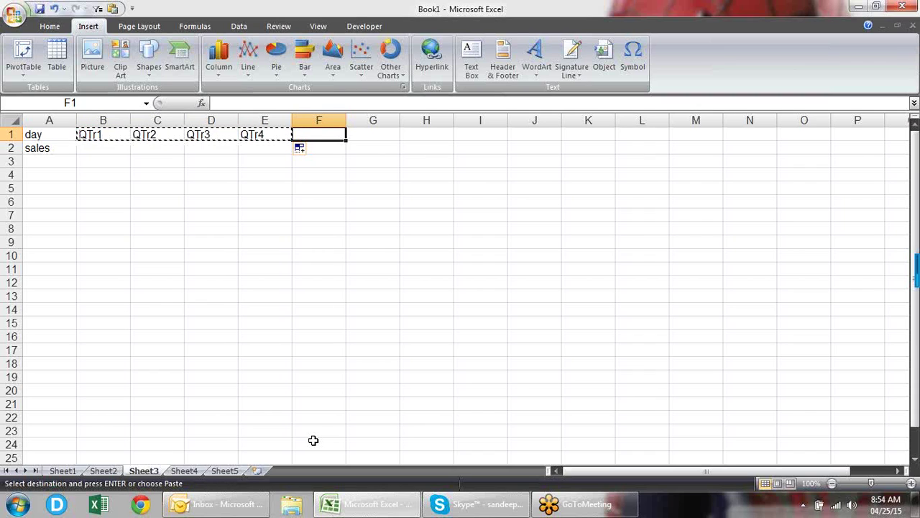
key("Return")
key("Left")
key("Left")
key("Left")
key("Left")
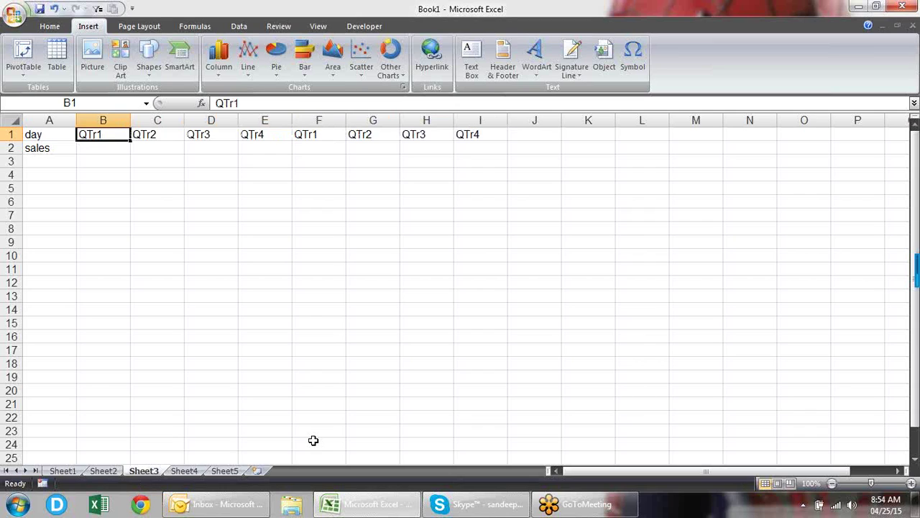
key("Down")
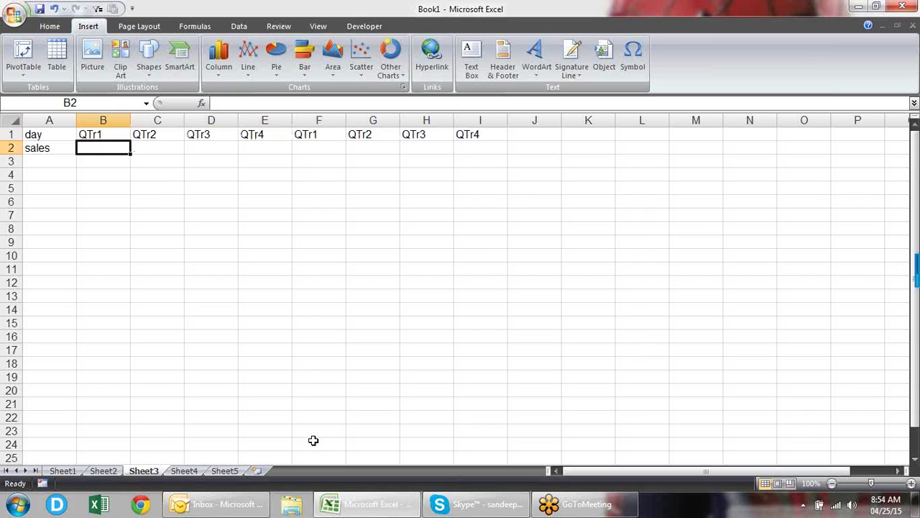
- Fill B2:I2 with =RANDBETWEEN(10,90) random sales values
key("shift+Right")
key("shift+Right")
key("shift+Right")
key("shift+Right")
key("shift+Right")
key("shift+Right")
key("shift+Right")
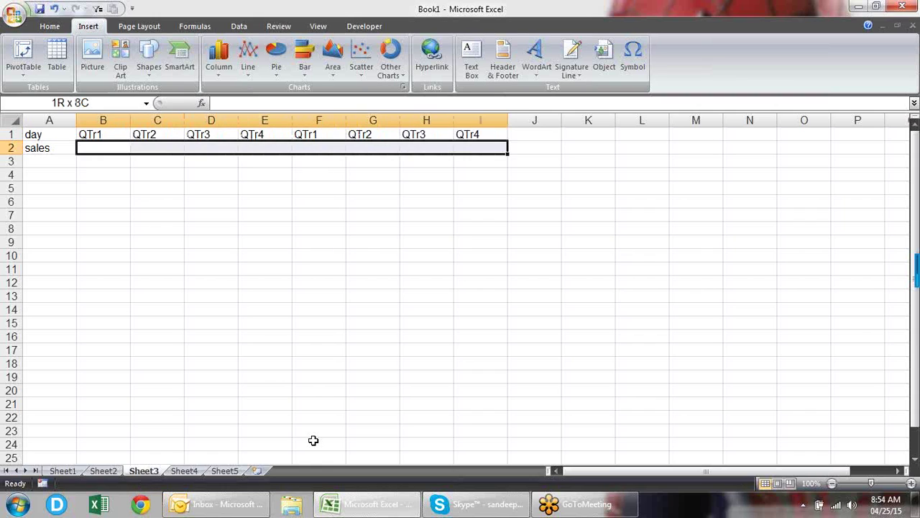
type("=ra")
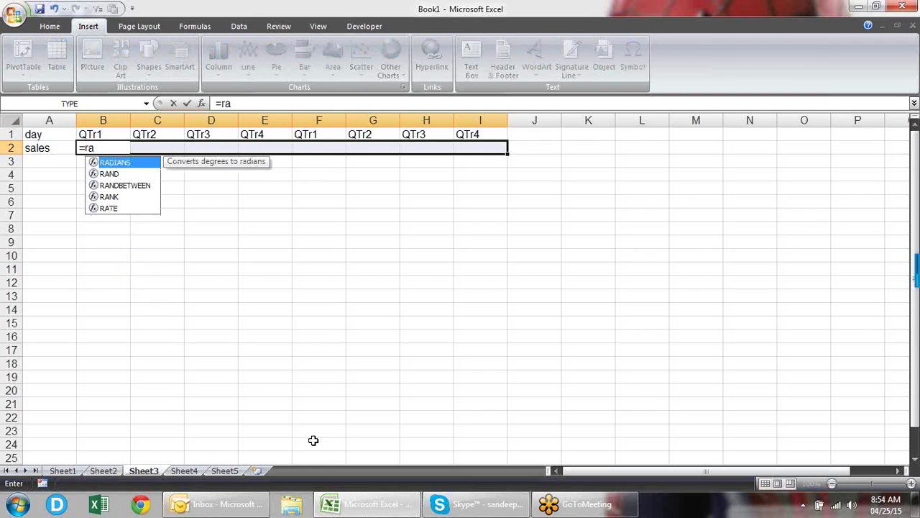
key("Down")
key("Down")
key("Tab")
type("10,")
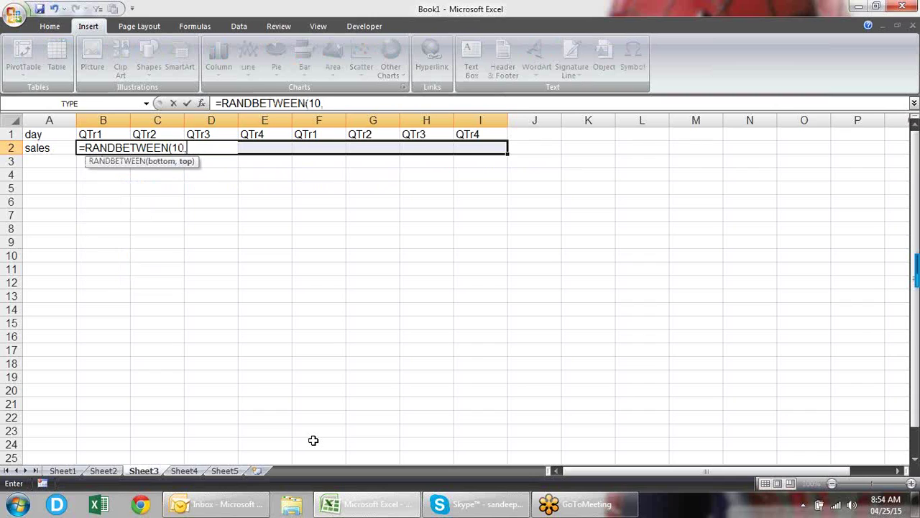
type("90)")
key("Return")
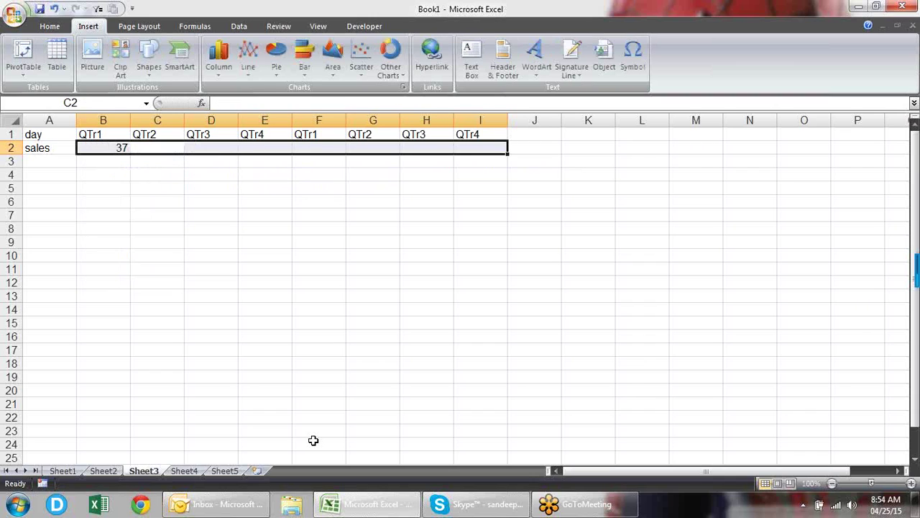
key("ctrl+d")
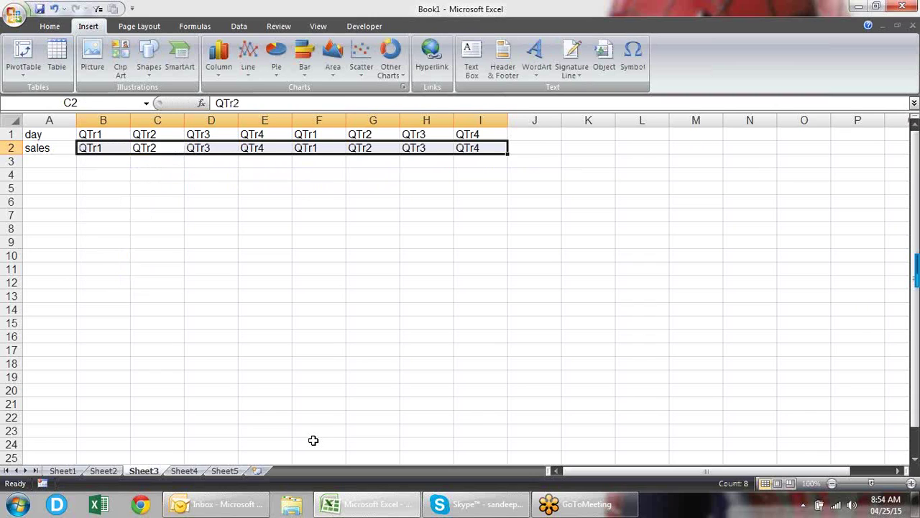
key("ctrl+z")
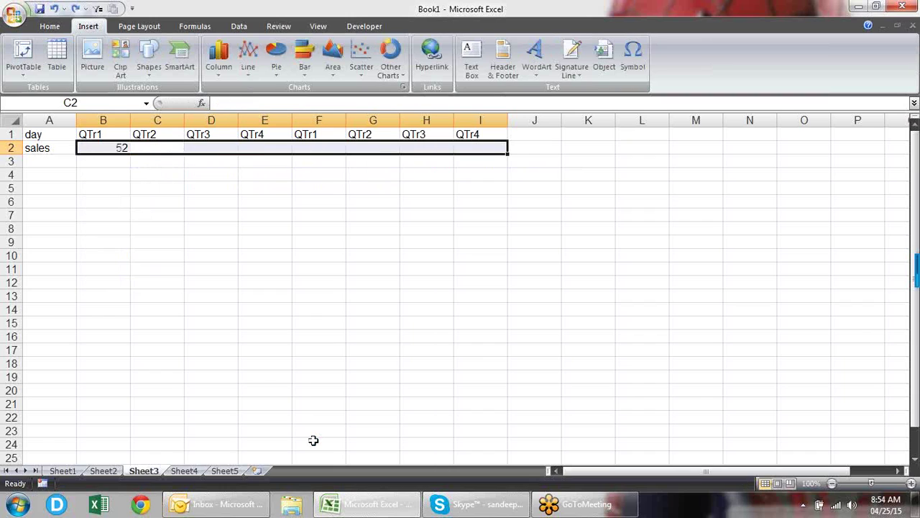
key("ctrl+r")
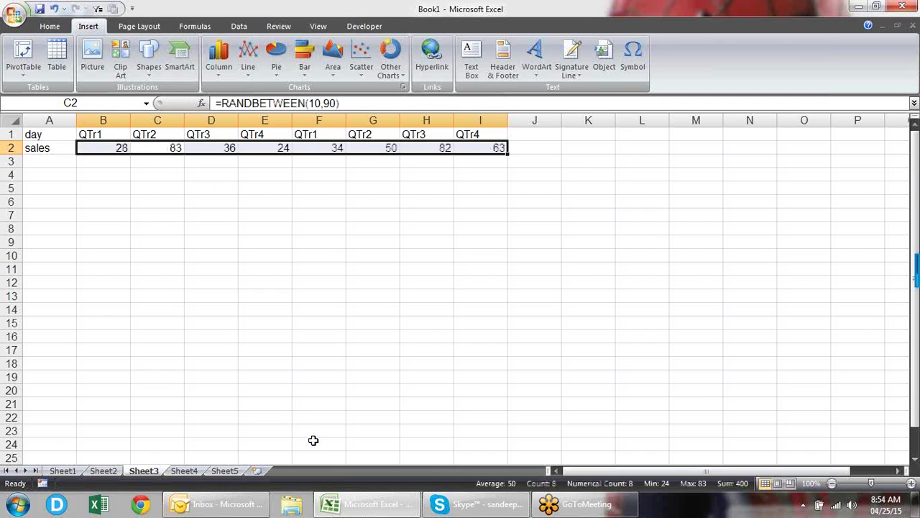
- Select the table range A1:I2
key("Home")
key("Up")
key("ctrl+shift+Right")
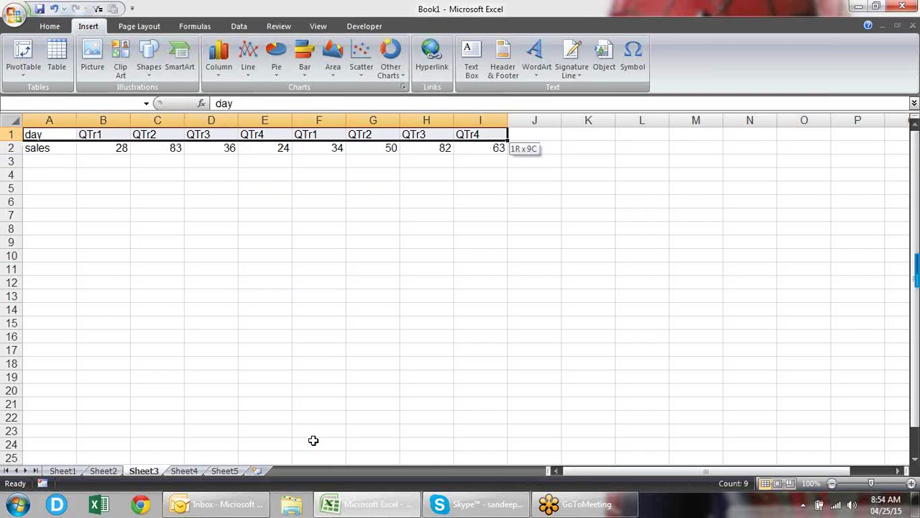
key("shift+Down")
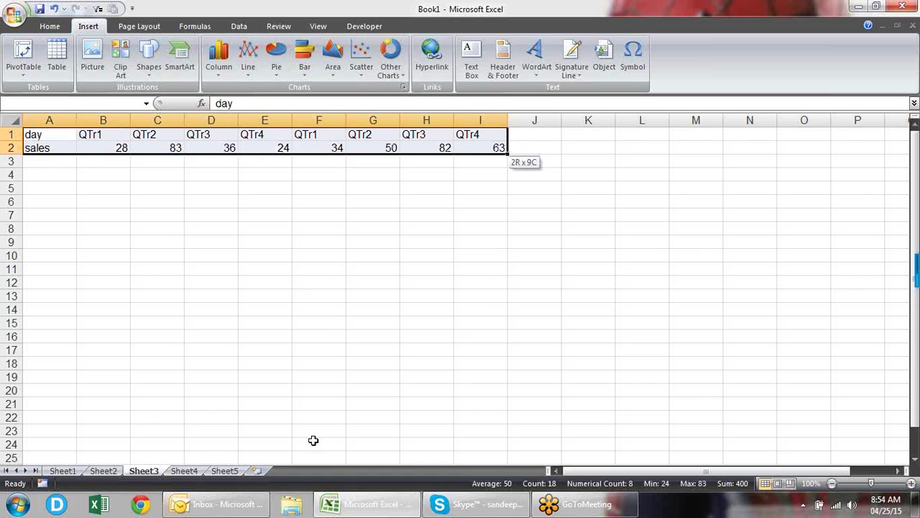
- Insert a 2-D line chart titled sales from A1:I2 and select its line series
left_click(252, 65)
left_click(255, 118)
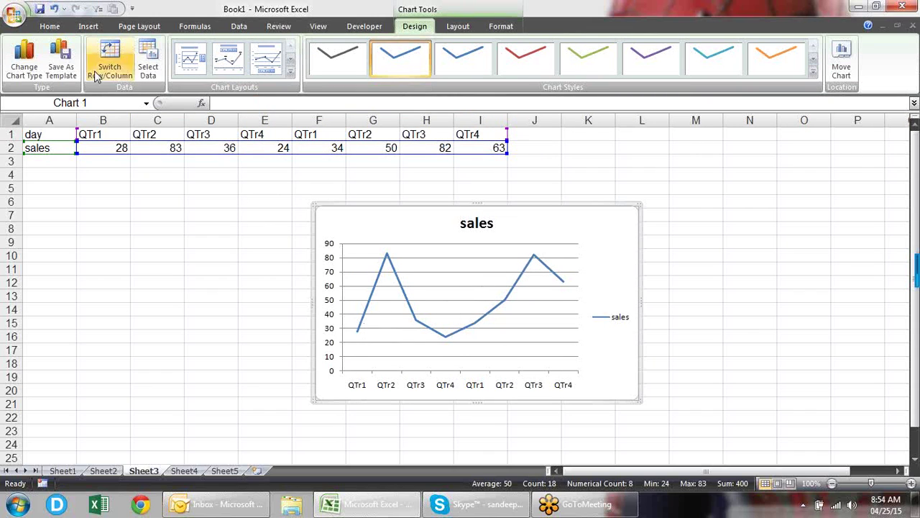
left_click_drag(501, 149, 506, 156)
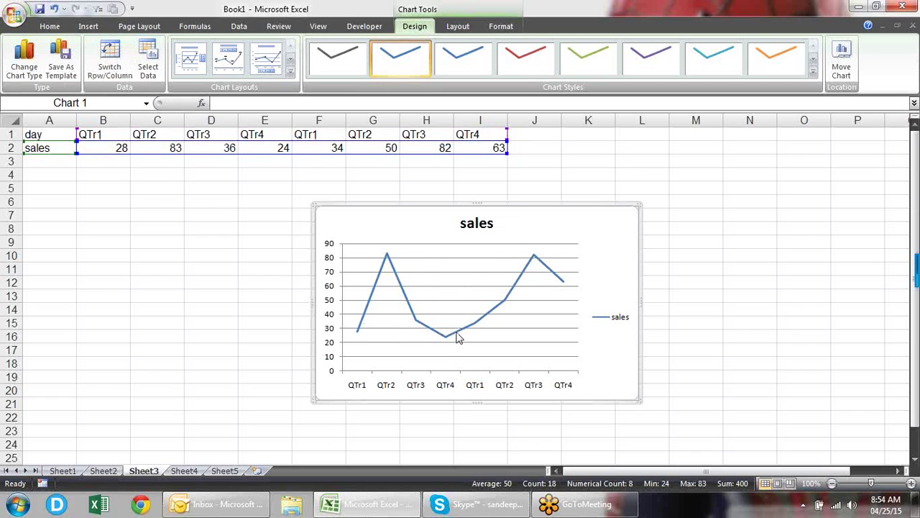
mouse_move(361, 338)
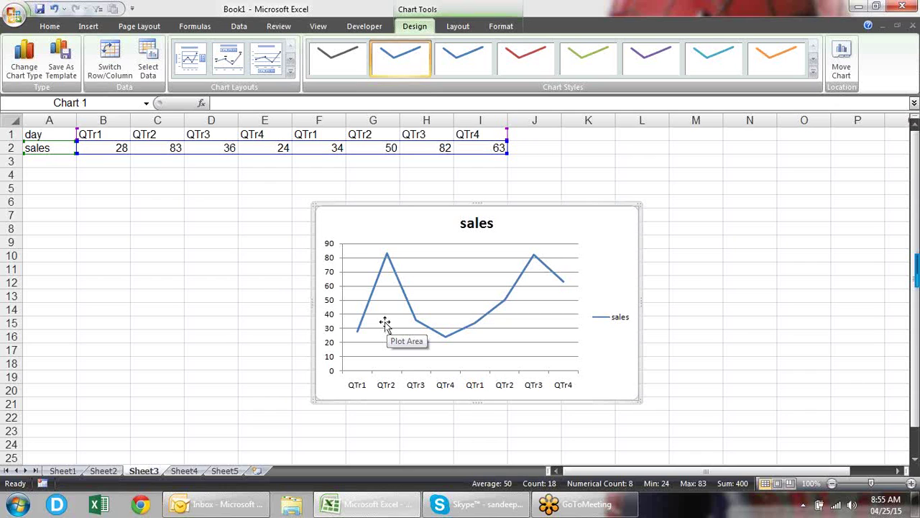
left_click(689, 273)
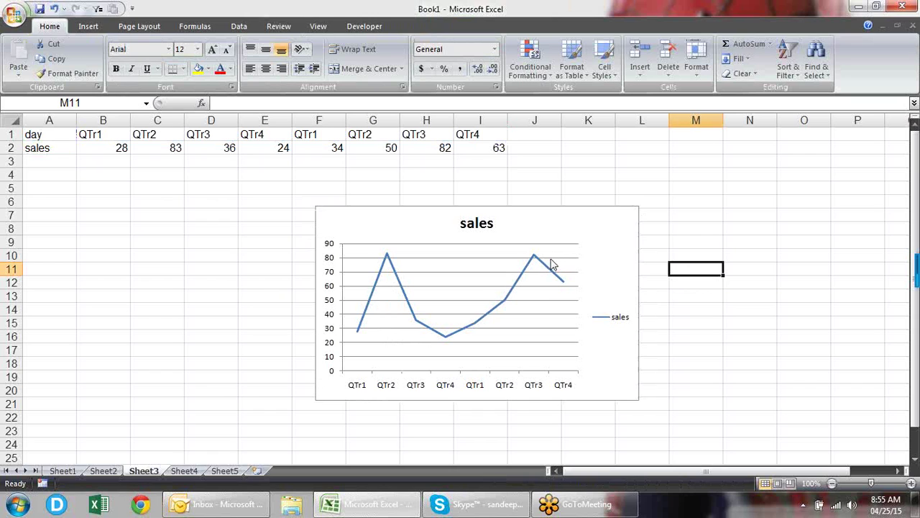
left_click(495, 302)
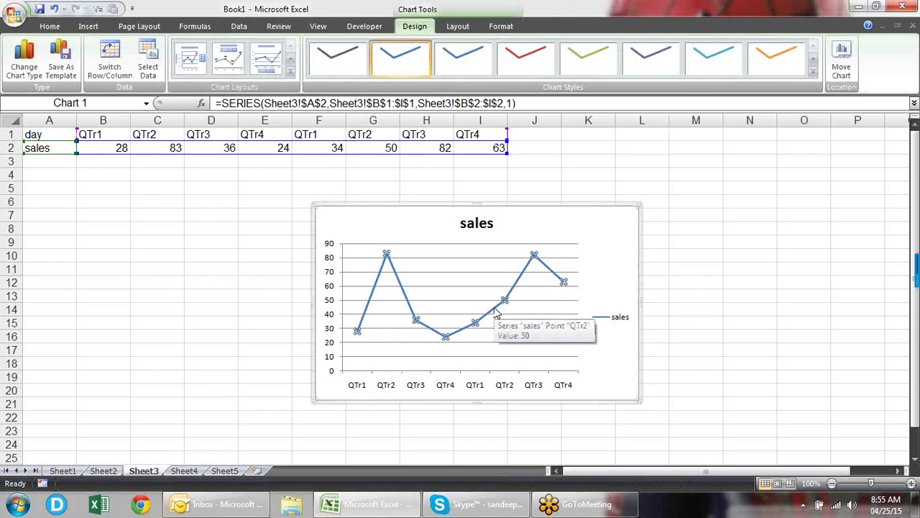
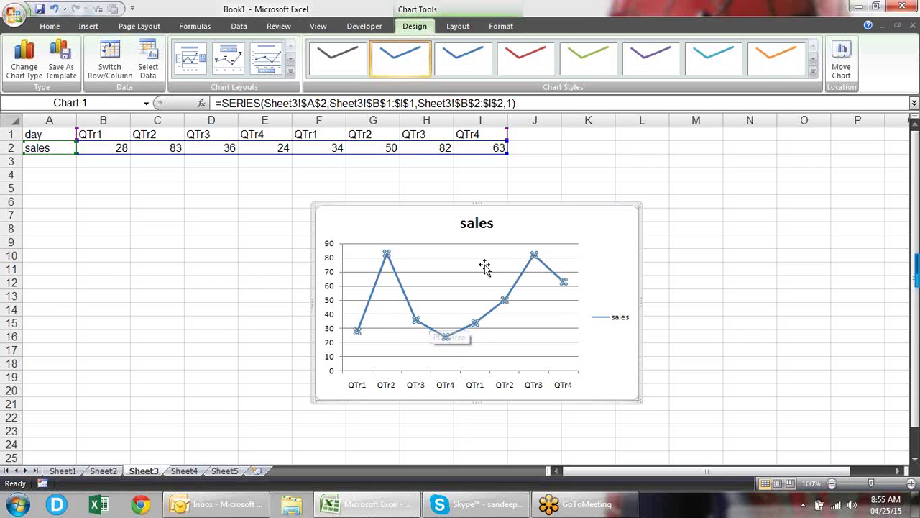
- Select and copy the sales values B2:I2, then cancel the copy
left_click(513, 188)
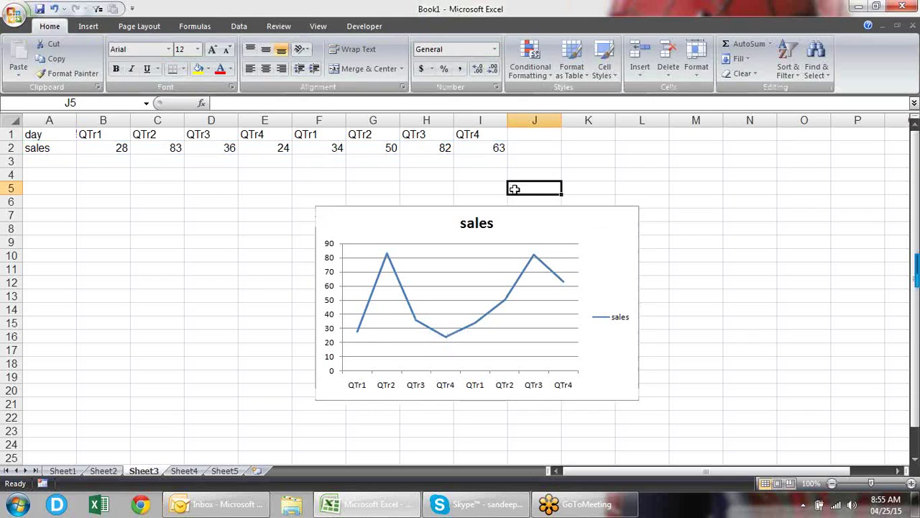
left_click(498, 148)
key("ctrl+shift+Left")
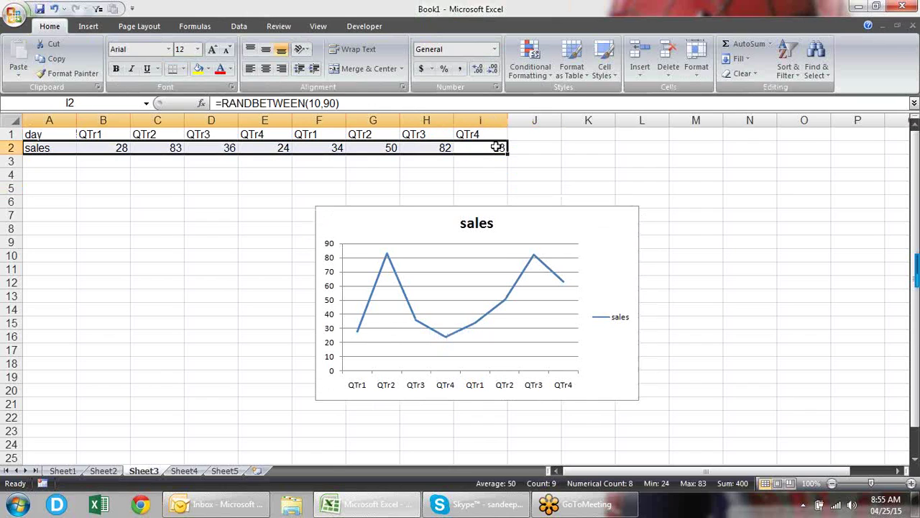
key("shift+Right")
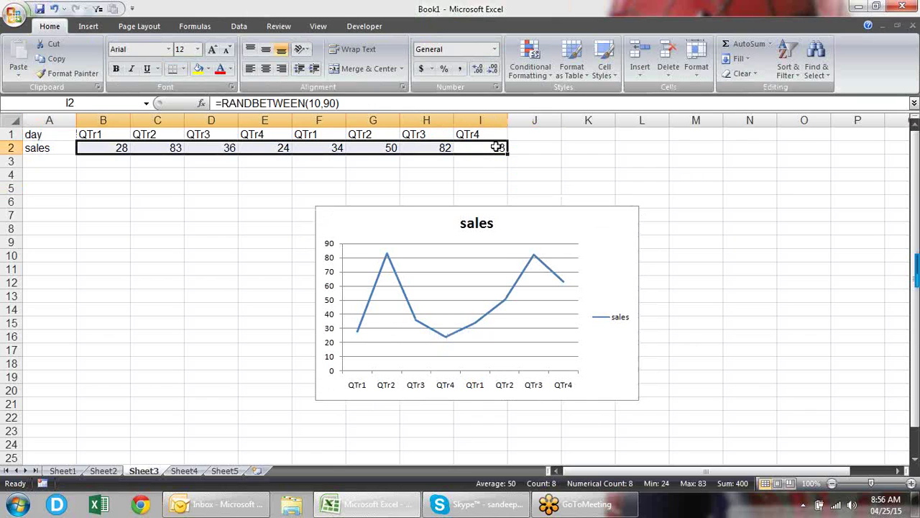
key("ctrl+c")
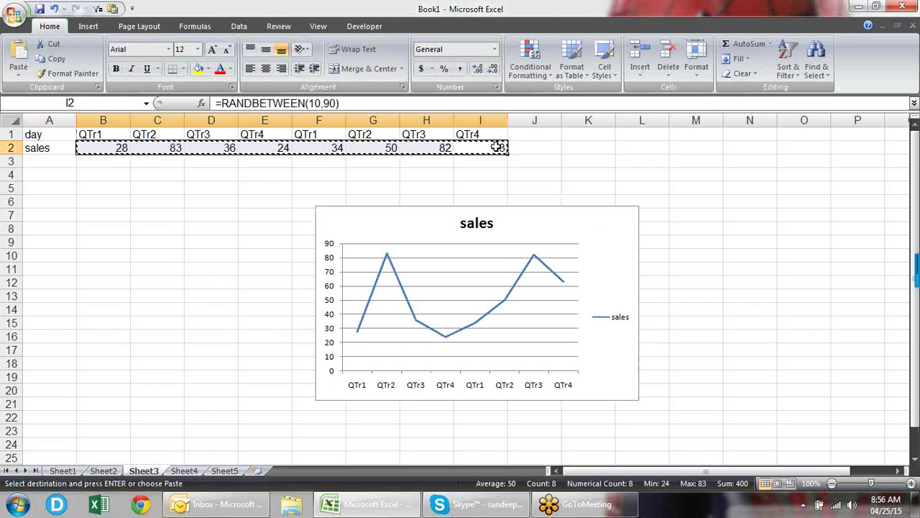
key("Escape")
- Replace the QTr1 heading in B1 with 2005
key("Up")
key("Left")
key("Left")
key("Home")
key("Right")
key("Right")
key("Left")
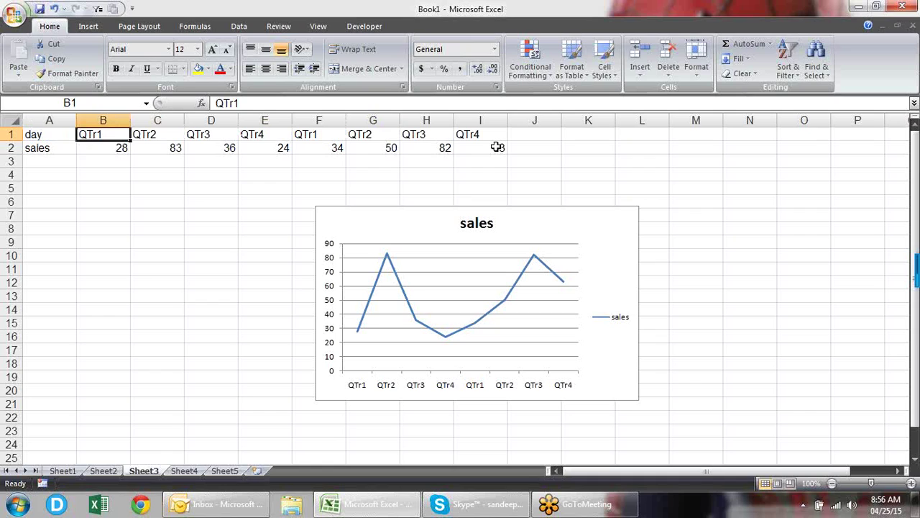
type("2011")
key("BackSpace")
key("BackSpace")
type("05")
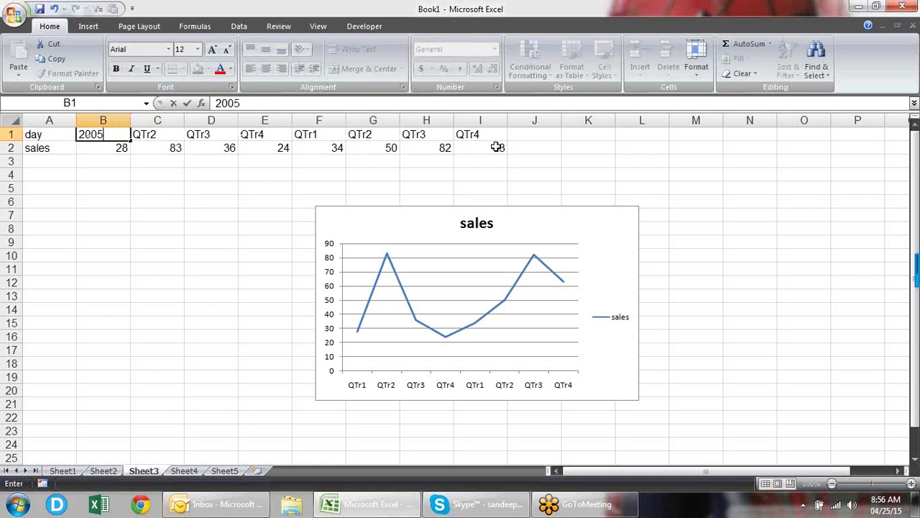
key("Return")
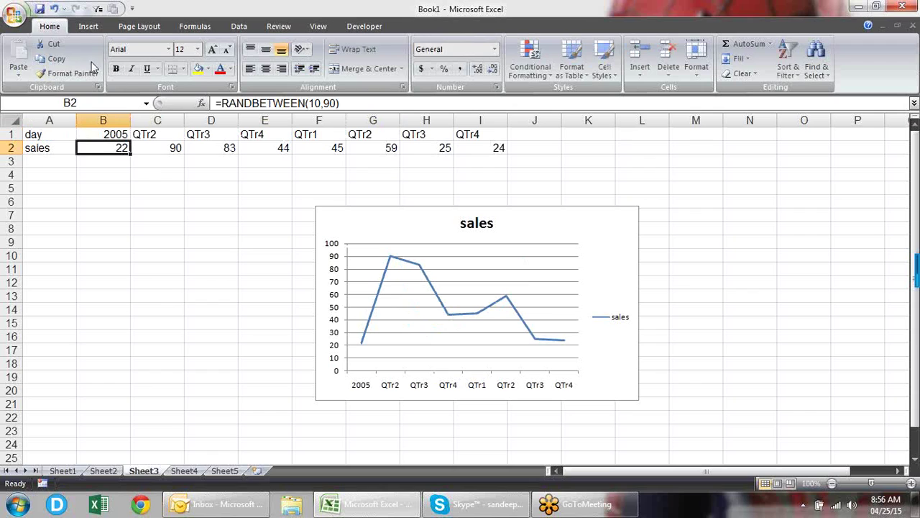
- Fill the years 2005 through 2017 across row 1 from B1 to N1
left_click(115, 135)
left_click_drag(130, 139, 769, 134)
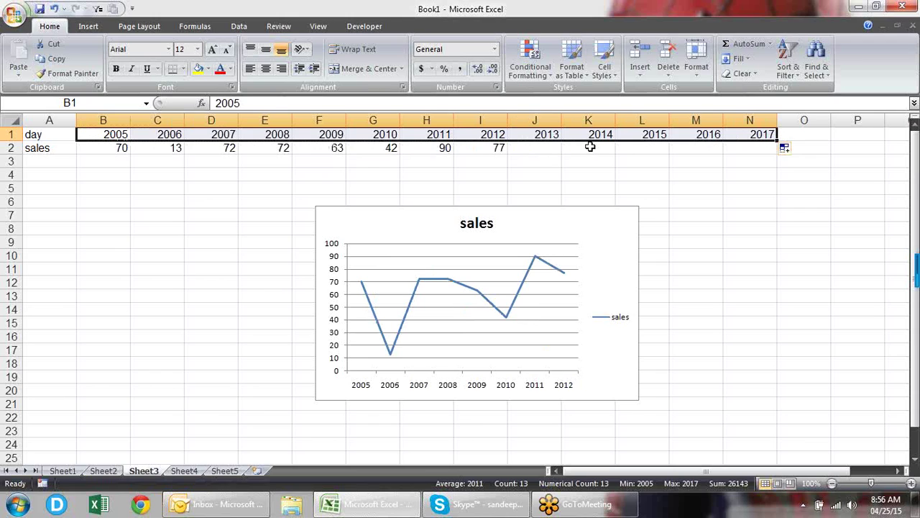
left_click(555, 146)
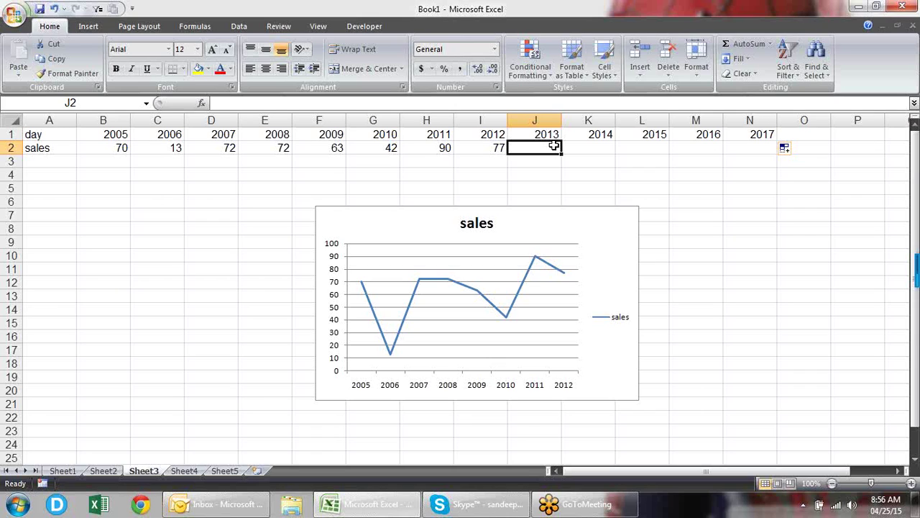
- Extend the sales RANDBETWEEN formula from I2 through K2 for 2013 and 2014
key("Left")
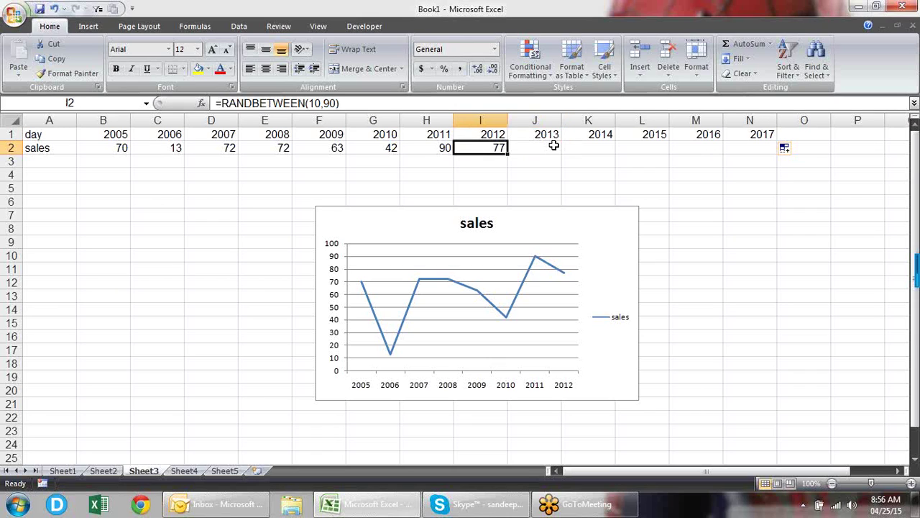
left_click_drag(508, 152, 606, 157)
left_click(603, 147)
- Convert the sales in B2:K2 to fixed numbers with Paste Special > Values
key("shift+Home")
key("shift+Left")
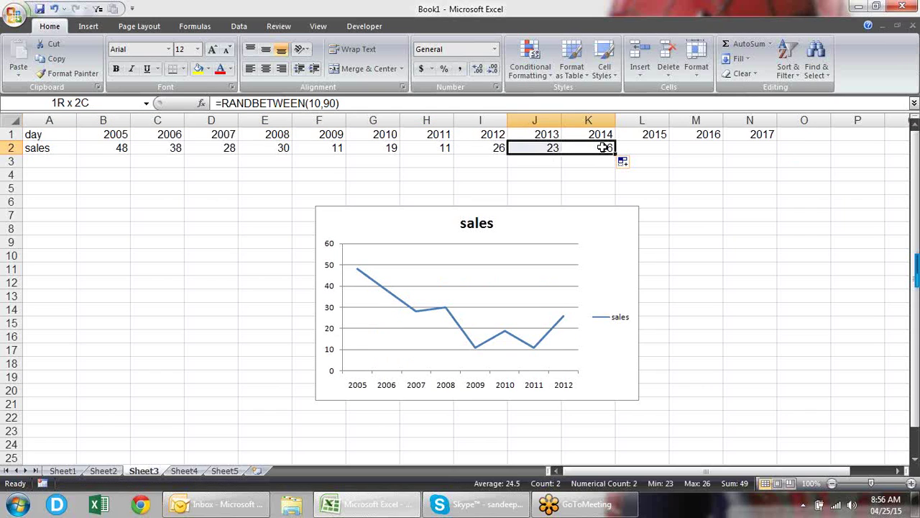
key("shift+Home")
key("shift+Right")
key("ctrl+c")
key("alt+e")
key("s")
key("v")
key("Return")
key("Escape")
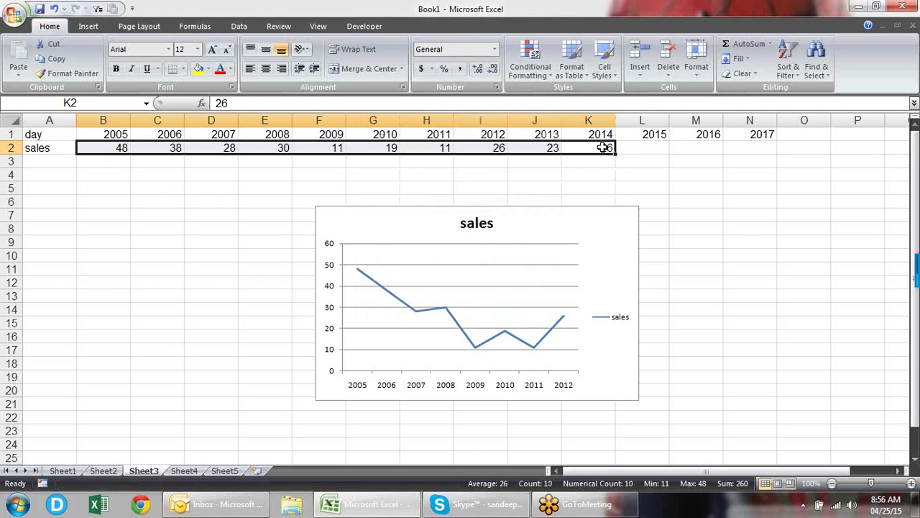
- Move to cell L2 under the 2015 heading
key("Right")
key("Right")
key("Right")
key("Right")
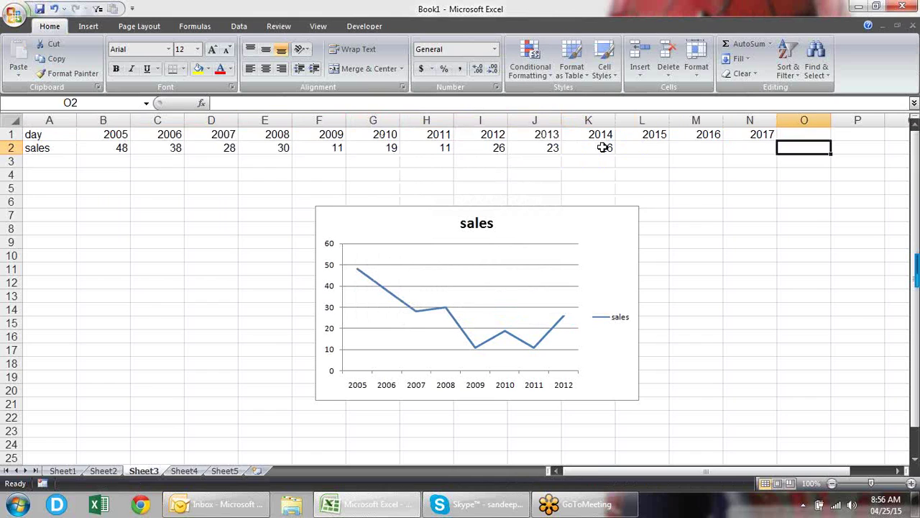
key("Right")
key("Right")
key("Right")
key("Left")
key("Left")
key("Left")
key("Left")
key("Left")
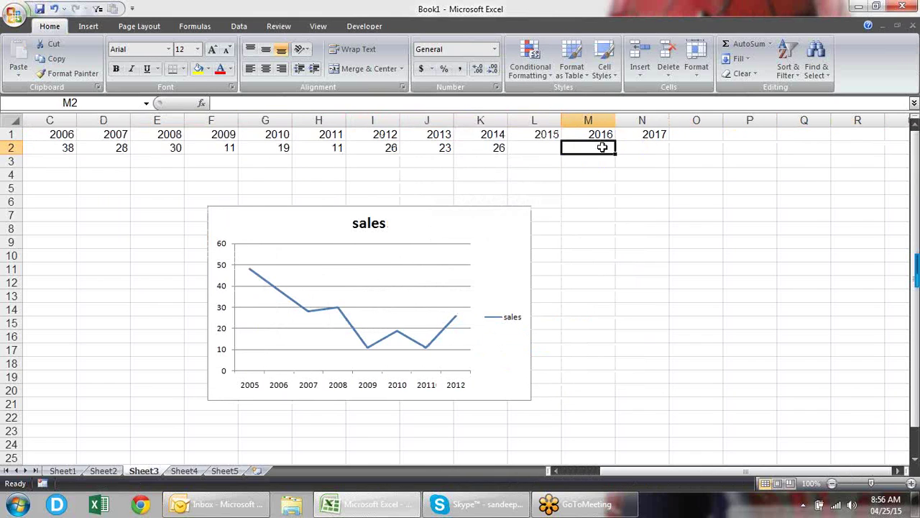
key("Left")
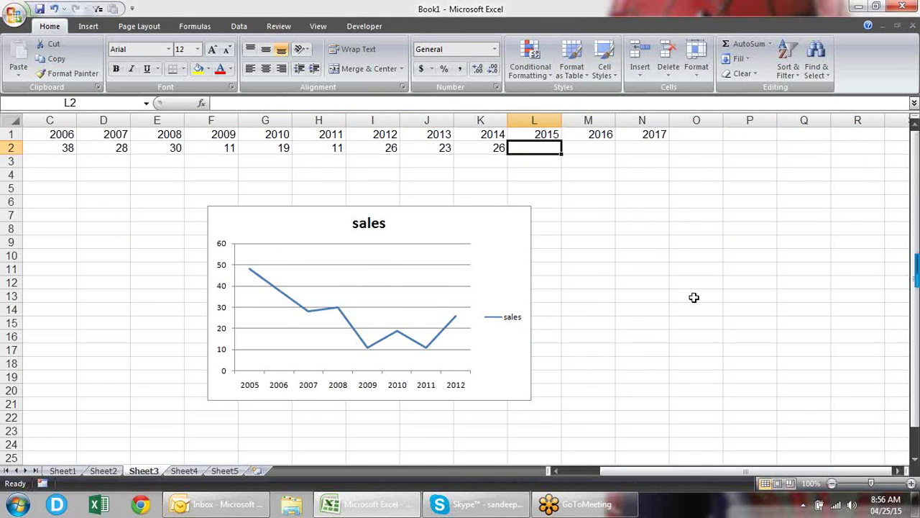
- Start a FORECAST formula in L2, then read and close the FORECAST Help page
type("=for")
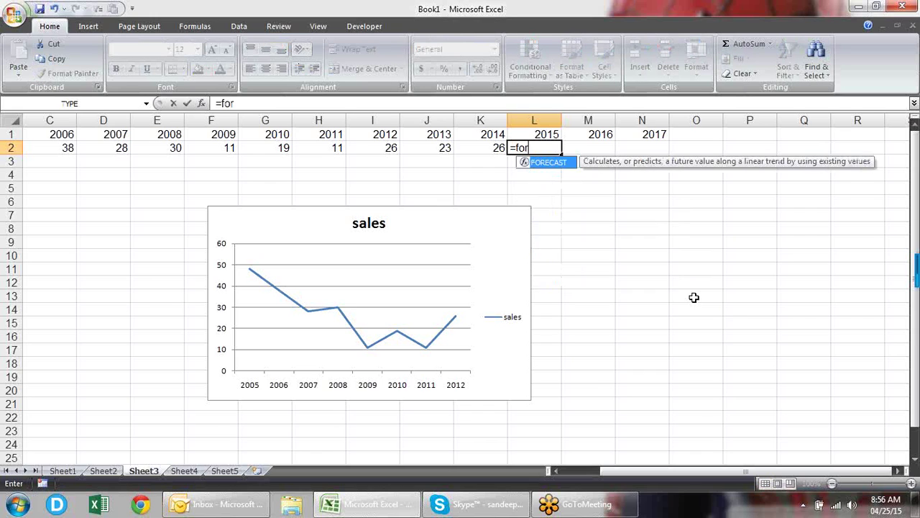
key("Tab")
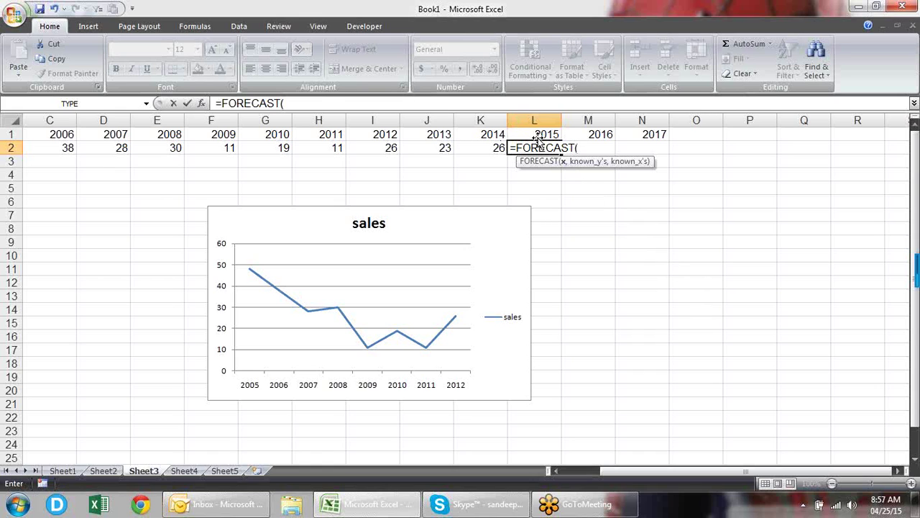
left_click(540, 161)
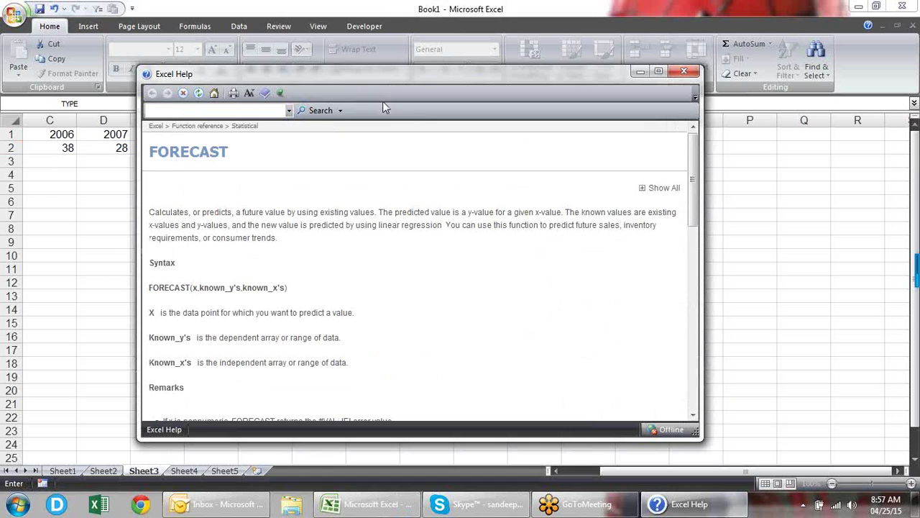
left_click_drag(428, 77, 445, 121)
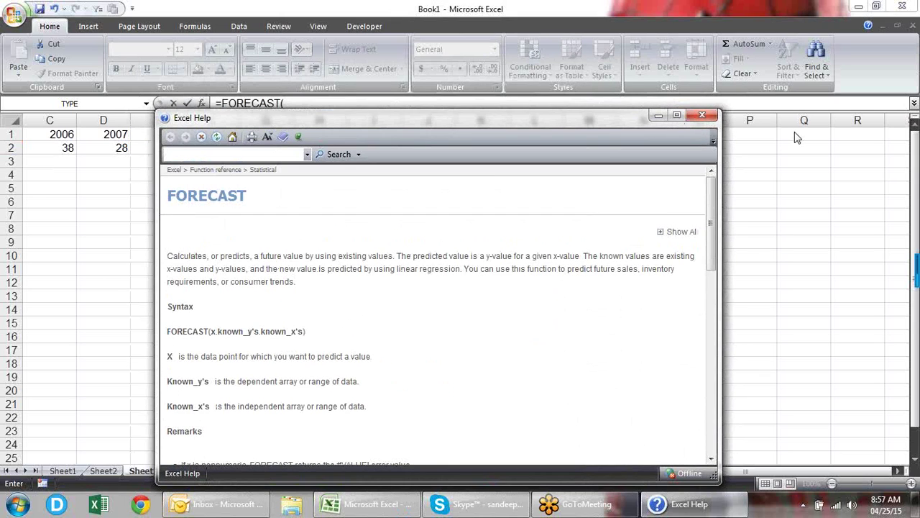
left_click(703, 115)
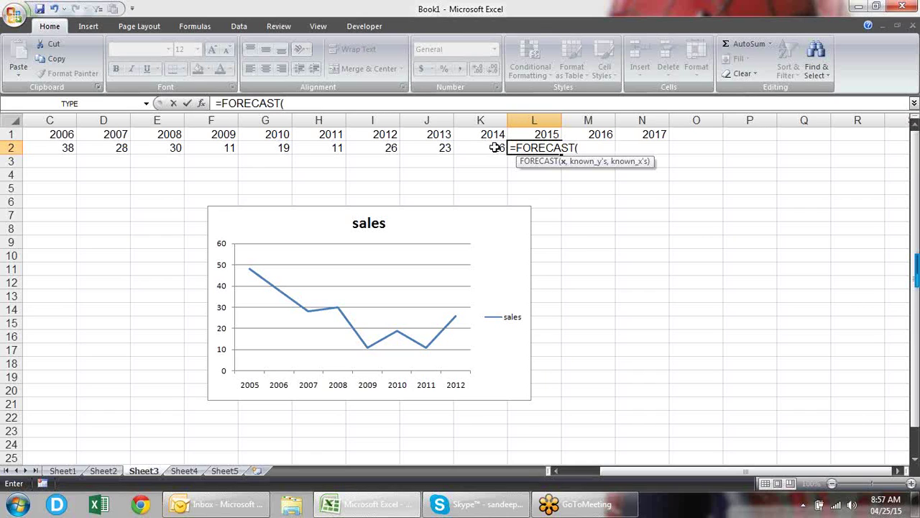
- Try entering =FORECAST(L1,B2:K2) in L2, then cancel it after the too-few-arguments error
left_click_drag(495, 148, 94, 146)
left_click_drag(94, 148, 204, 147)
left_click(207, 147)
key("BackSpace")
key("BackSpace")
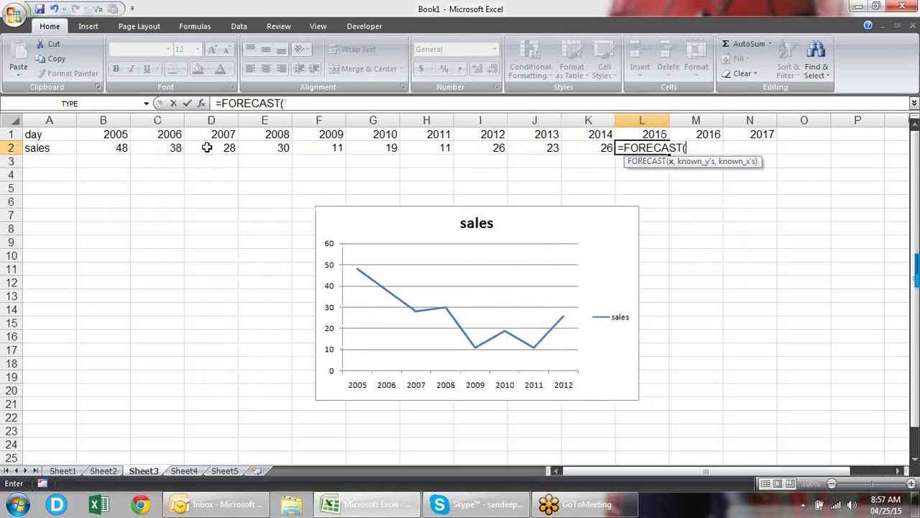
left_click(644, 132)
type(",")
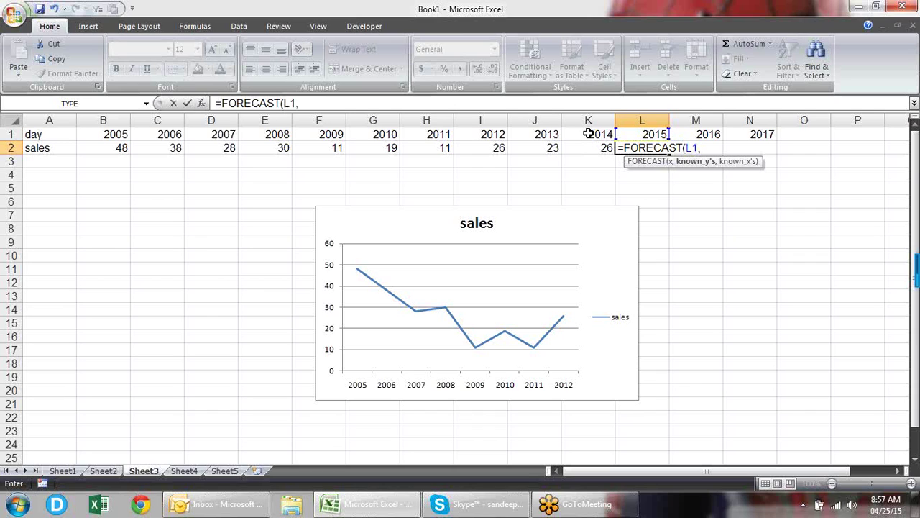
left_click_drag(594, 147, 118, 150)
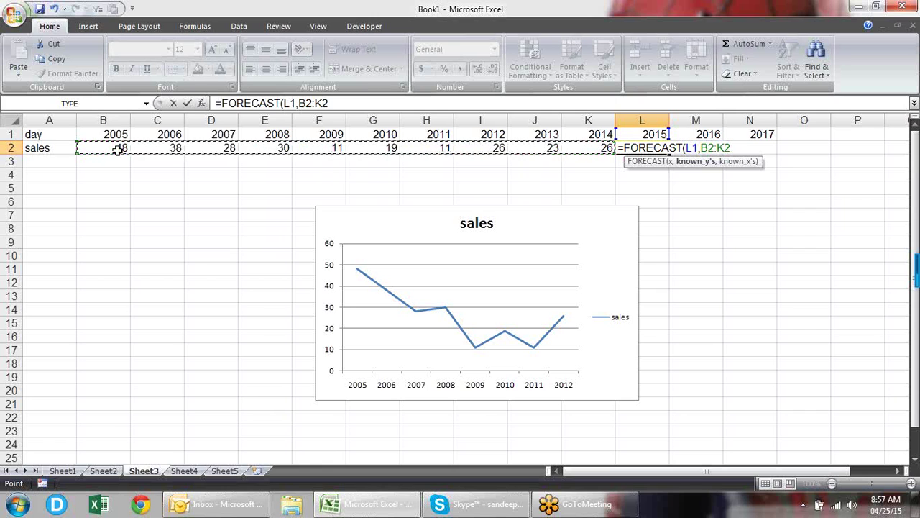
type(")")
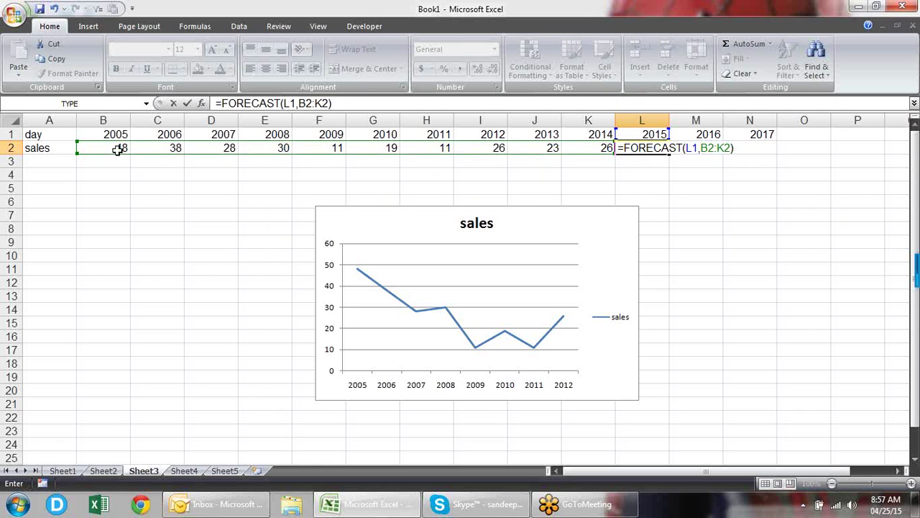
key("Return")
key("Return")
key("Escape")
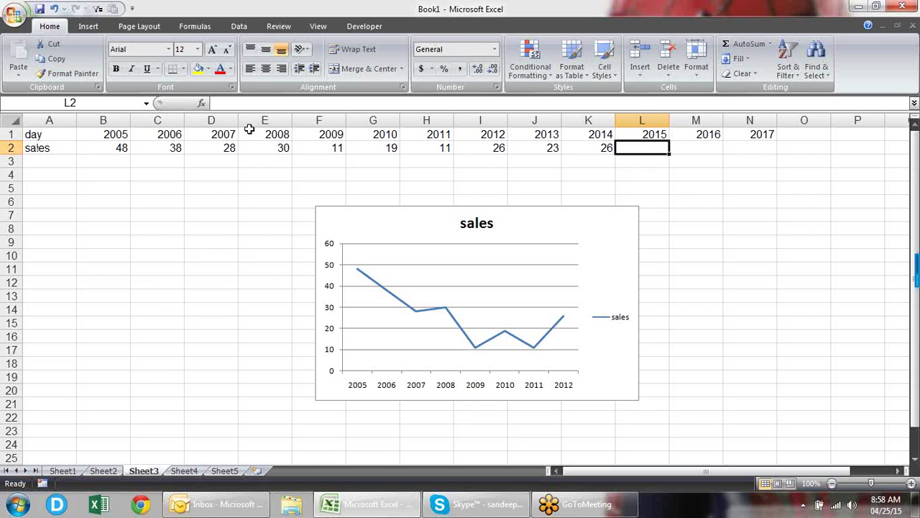
type("=fu")
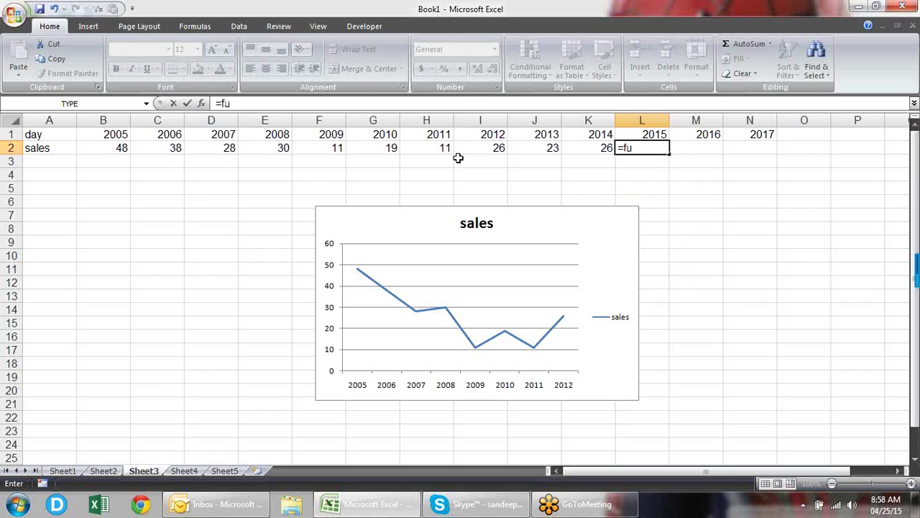
key("BackSpace")
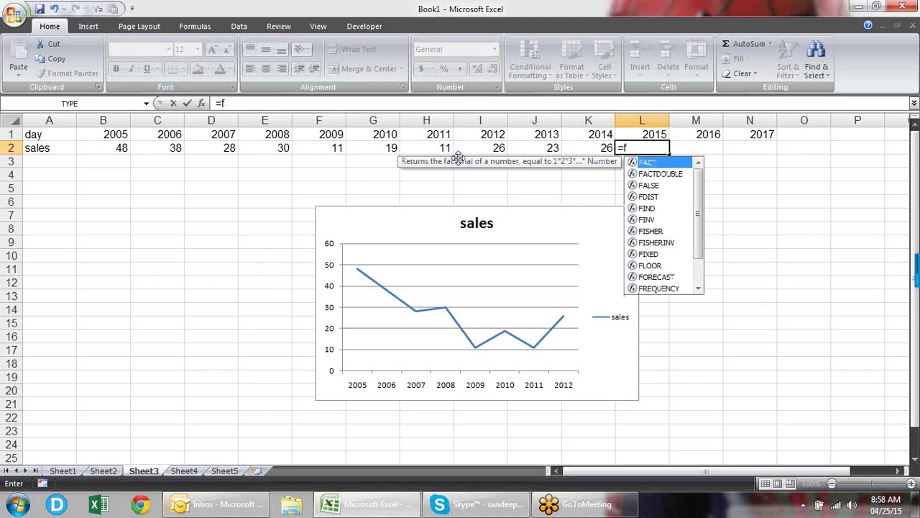
type("or")
key("Tab")
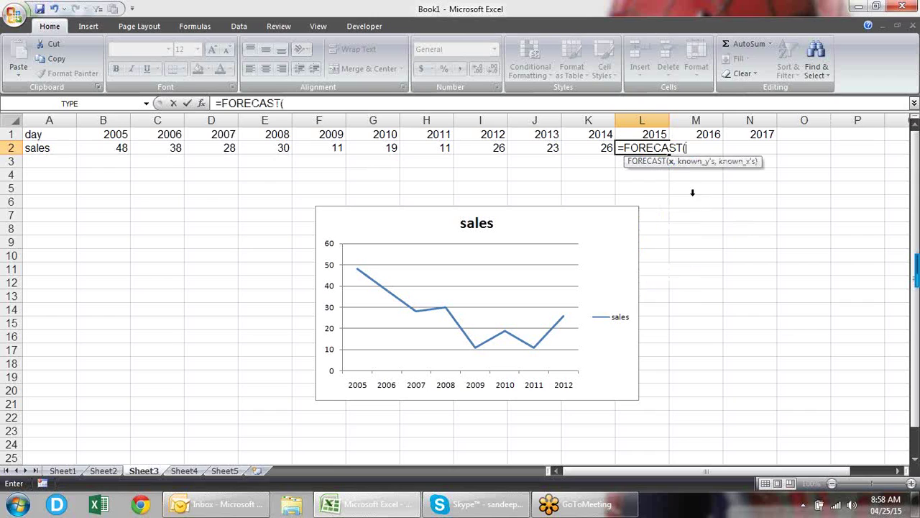
left_click(202, 103)
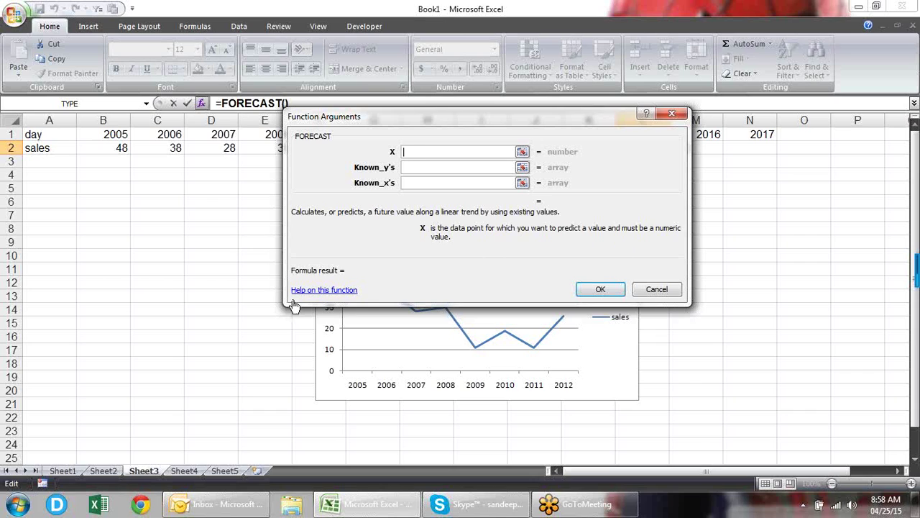
left_click_drag(323, 291, 329, 301)
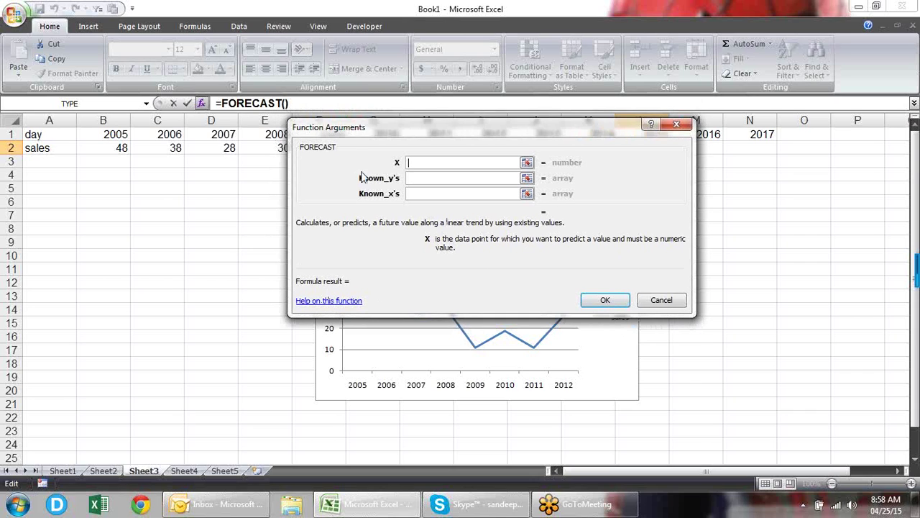
left_click(429, 178)
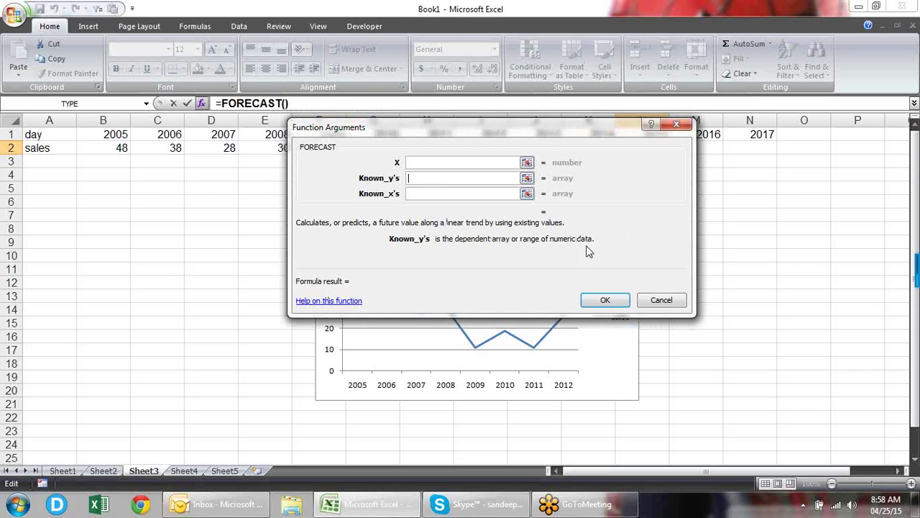
left_click_drag(534, 126, 491, 150)
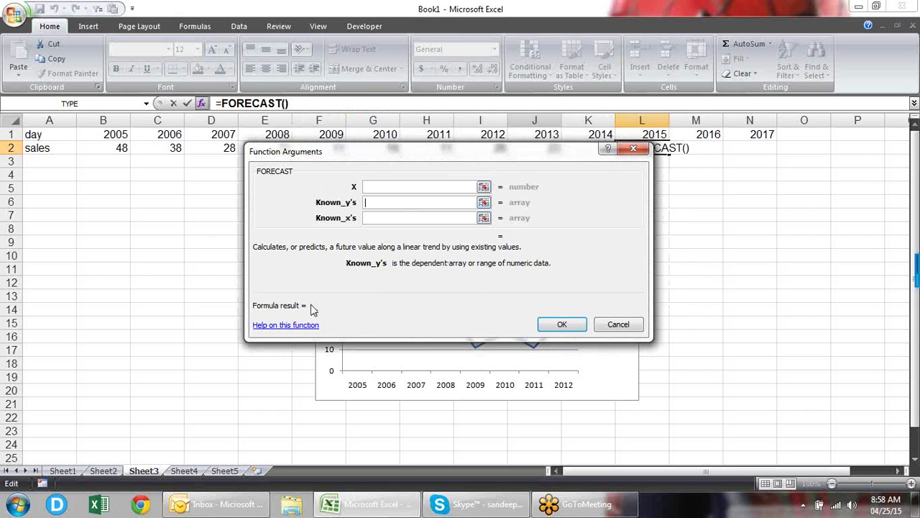
left_click(390, 218)
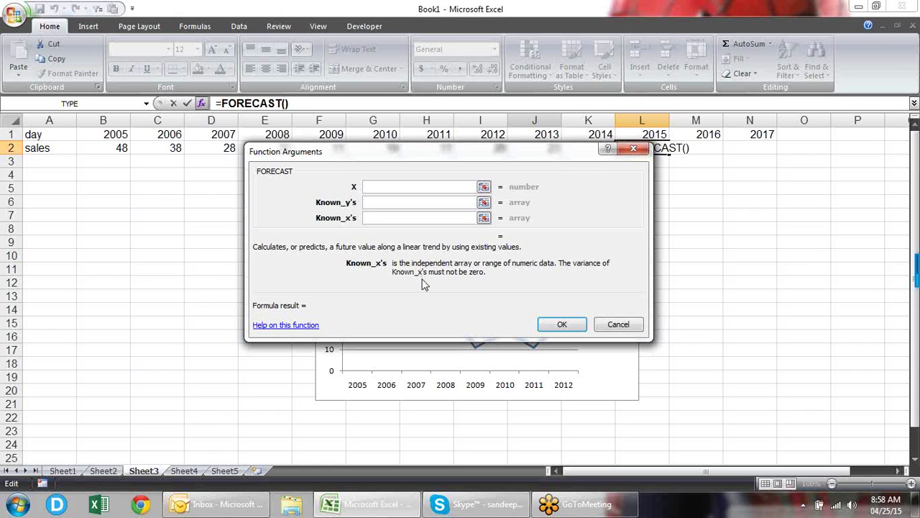
left_click(309, 327)
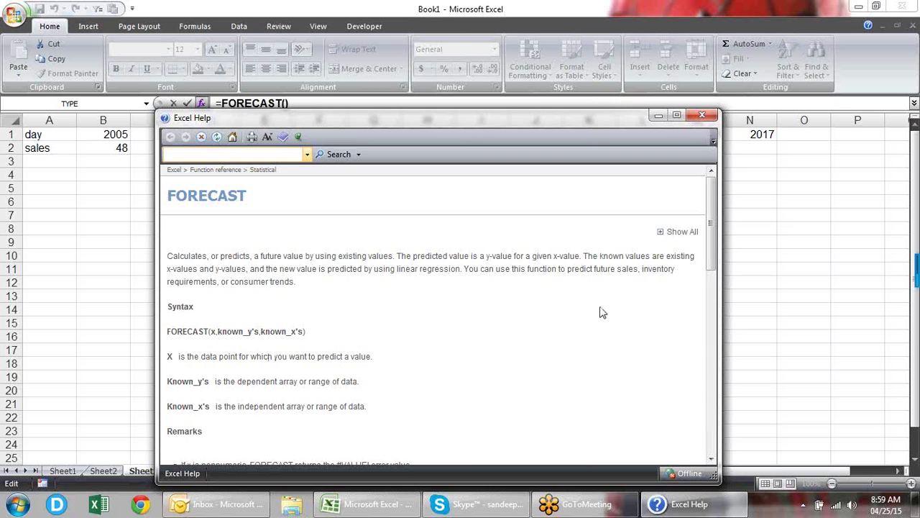
scroll(601, 309, "down", 10)
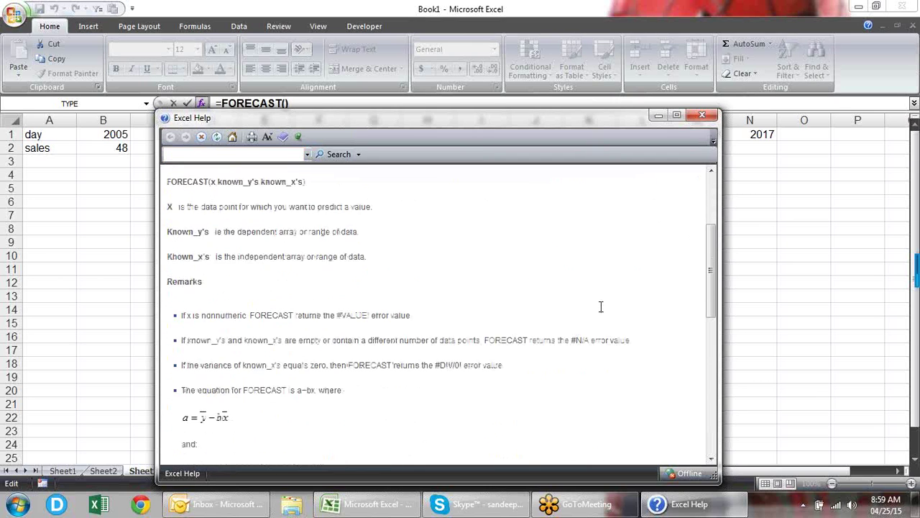
scroll(601, 307, "down", 5)
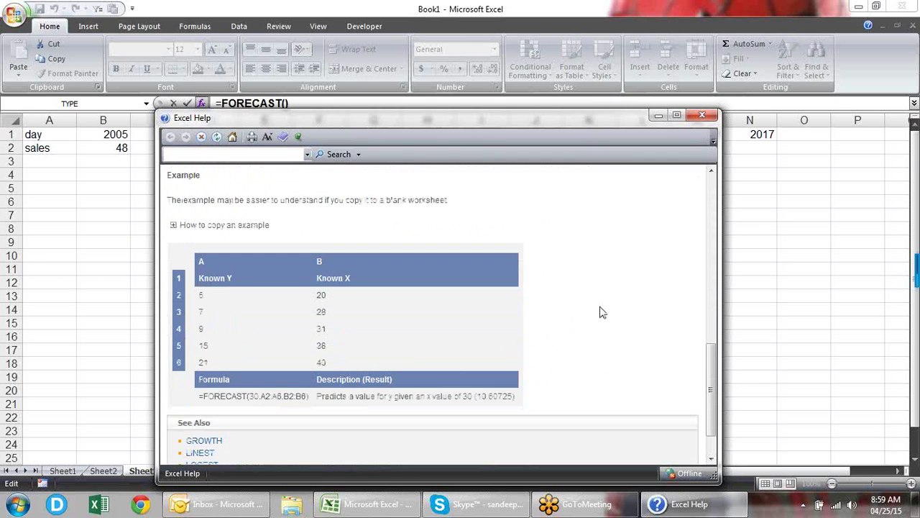
scroll(602, 312, "down", 2)
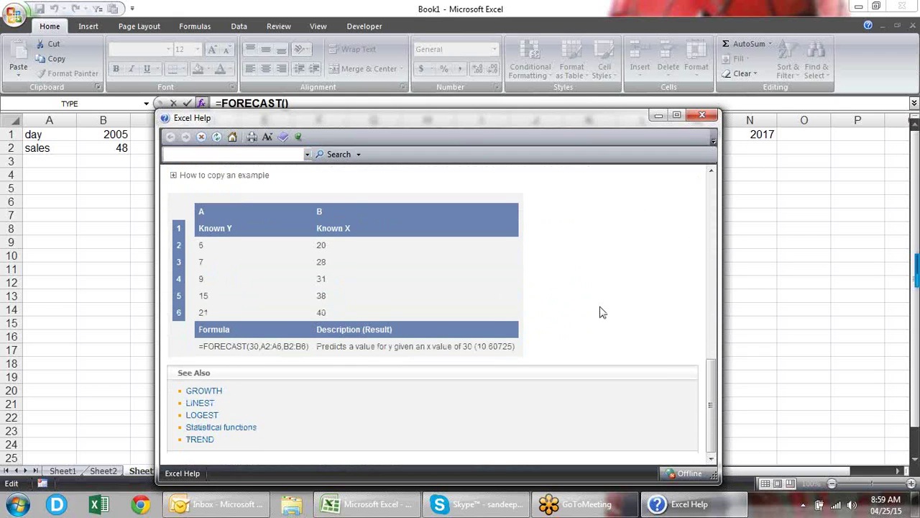
left_click_drag(200, 243, 214, 308)
left_click(219, 282)
left_click_drag(202, 246, 210, 304)
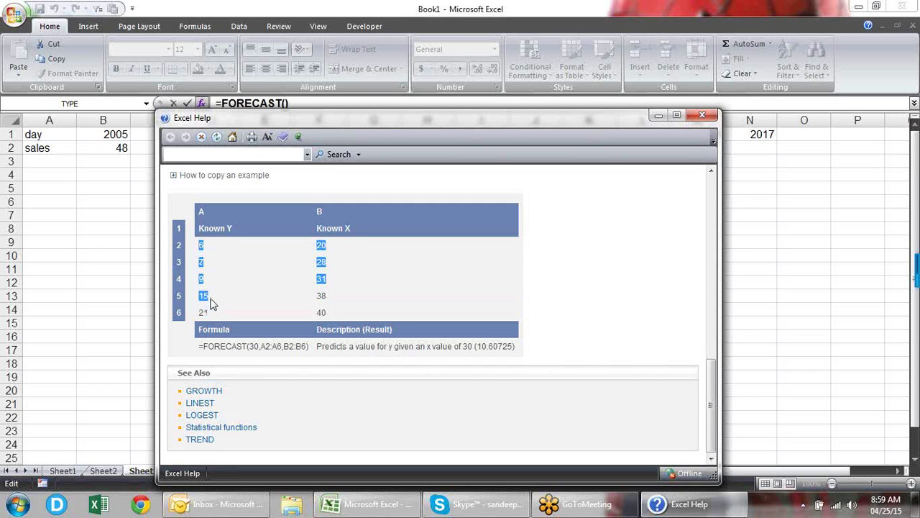
left_click(226, 243)
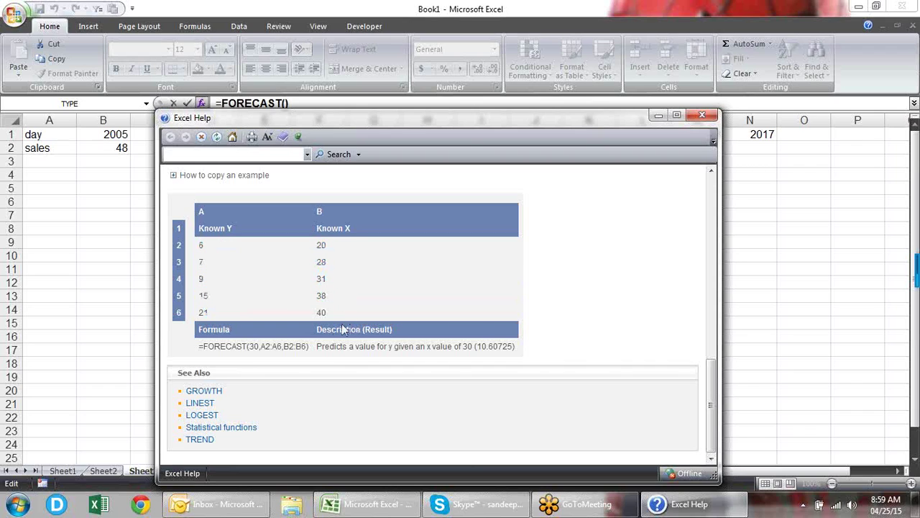
left_click_drag(325, 314, 316, 314)
left_click_drag(318, 346, 495, 346)
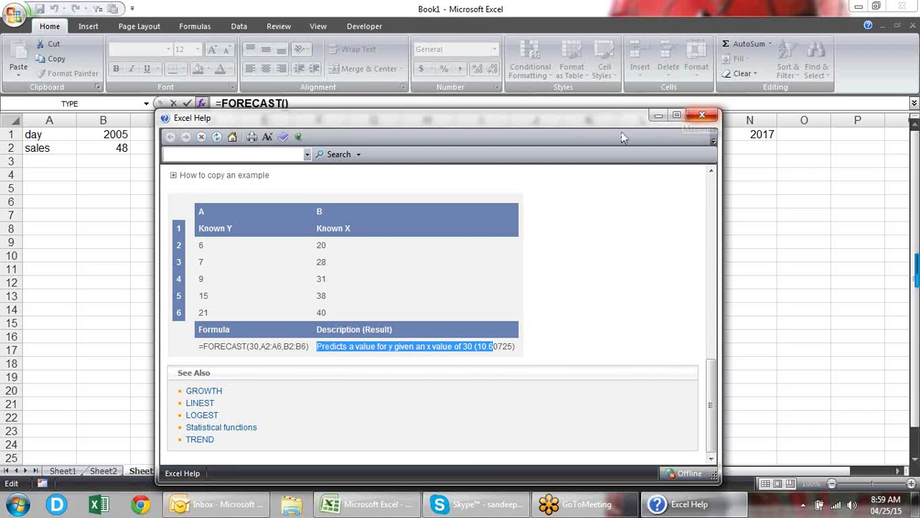
left_click(702, 116)
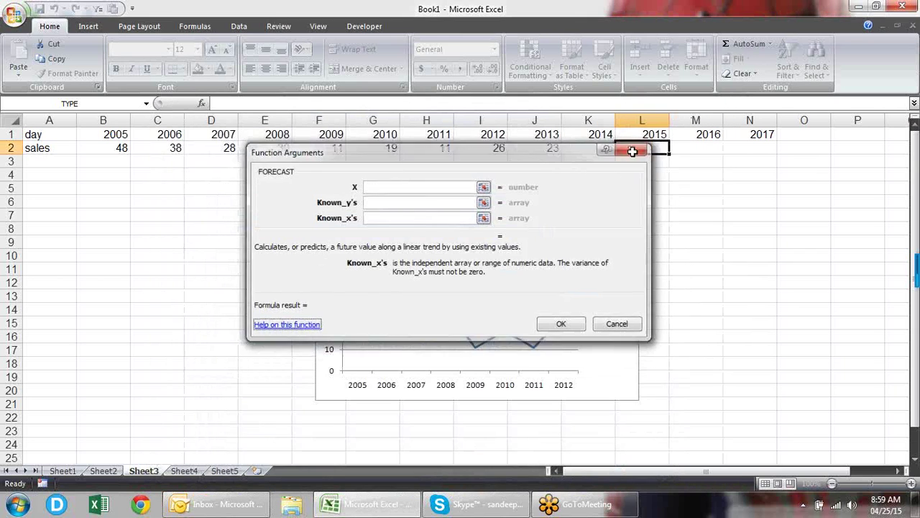
- Cancel the FORECAST formula and label cell A1 as qty
left_click(633, 151)
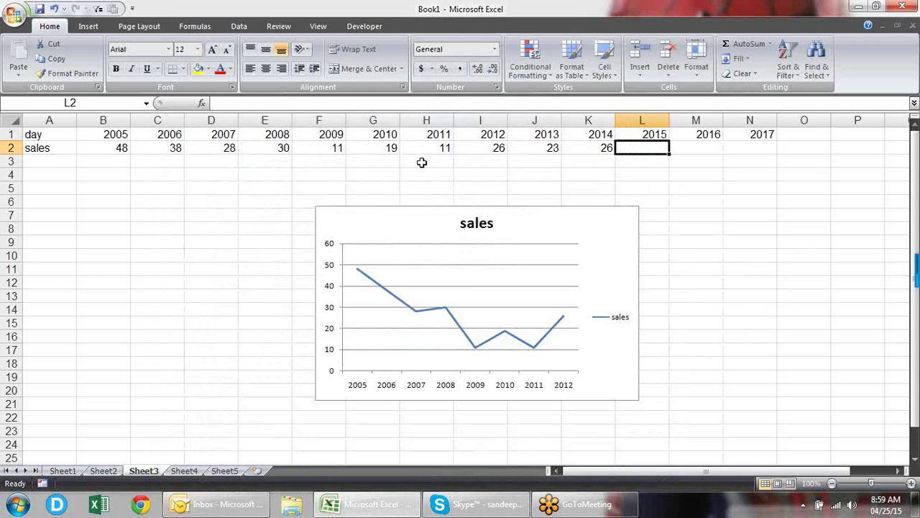
left_click(49, 135)
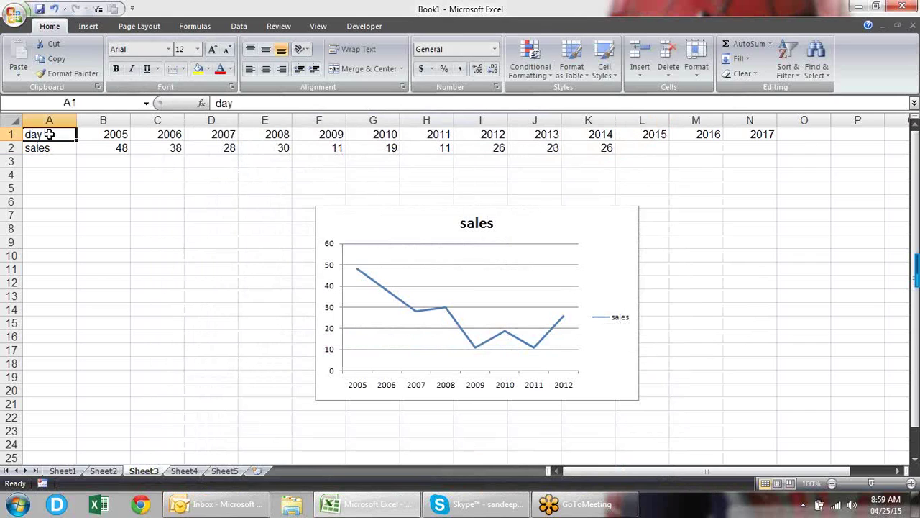
type("qty")
key("Tab")
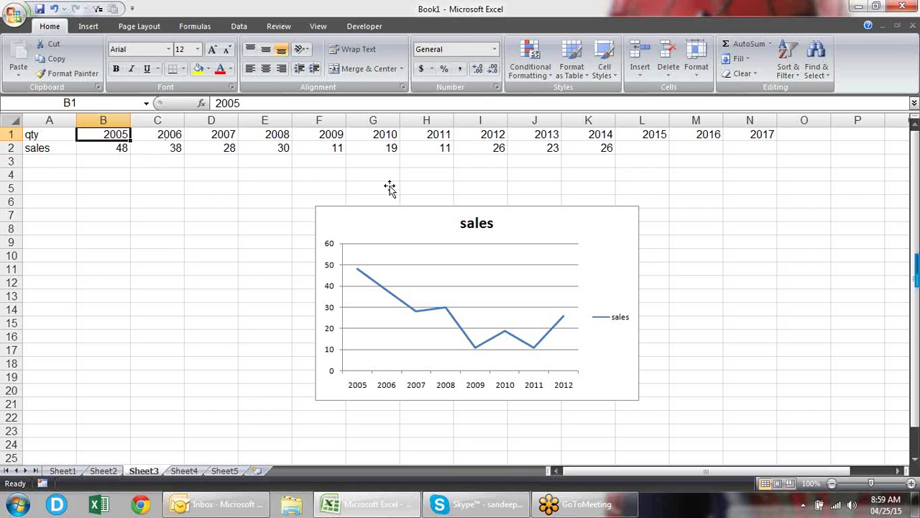
- Clear the 2015–2017 years from L1:N2
left_click(449, 223)
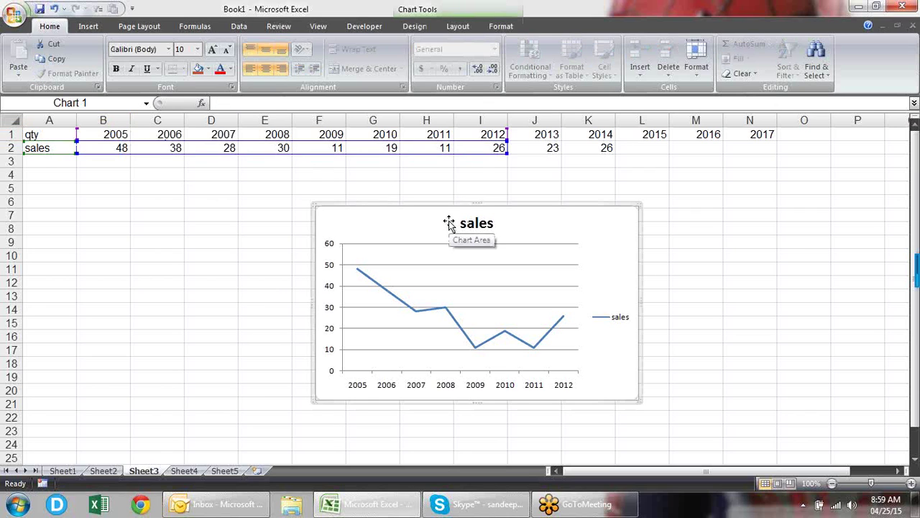
left_click(780, 241)
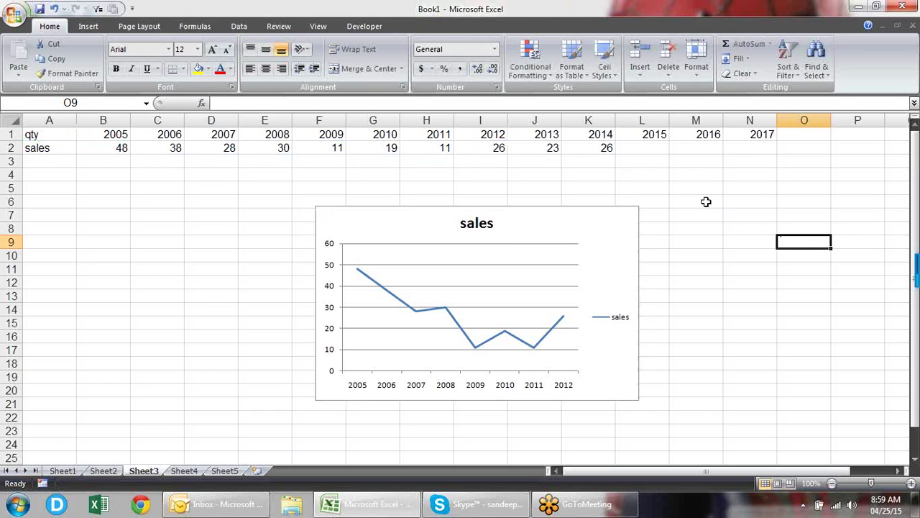
left_click_drag(645, 140, 748, 144)
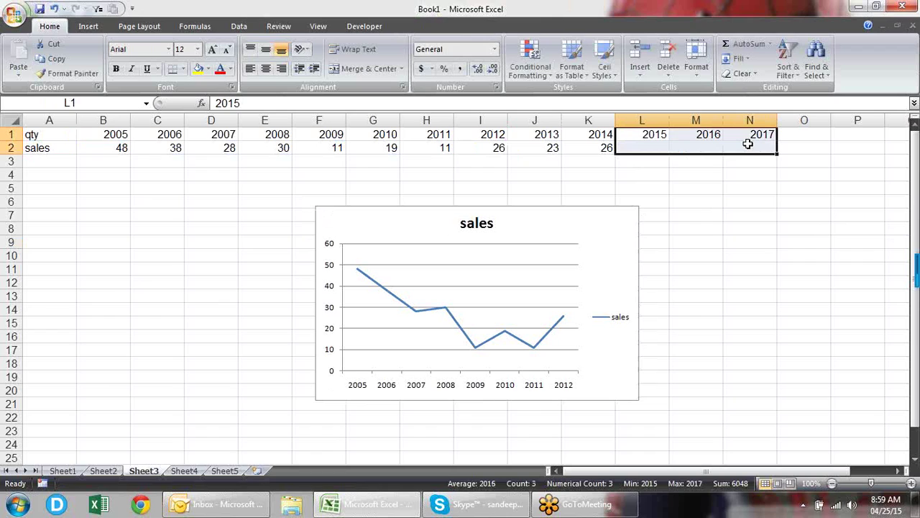
key("Delete")
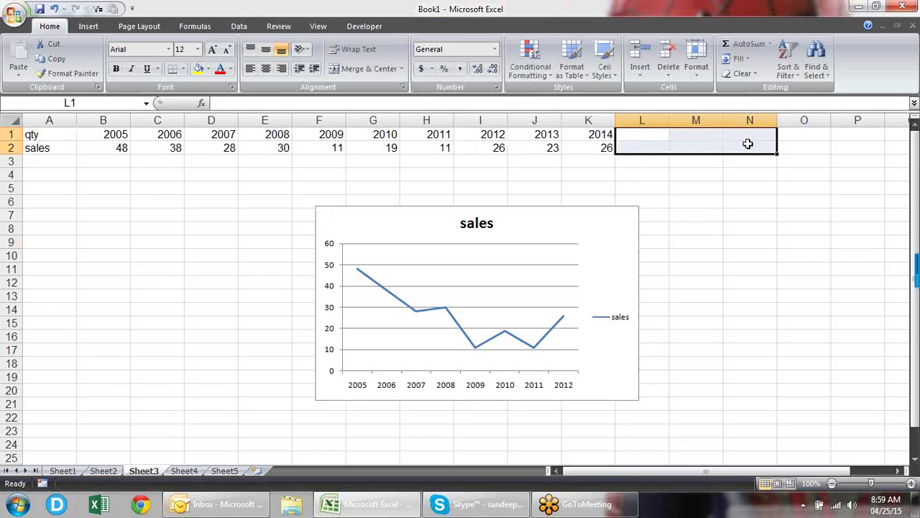
- Select the sales line chart and bring up the Insert tab's chart types
left_click(764, 295)
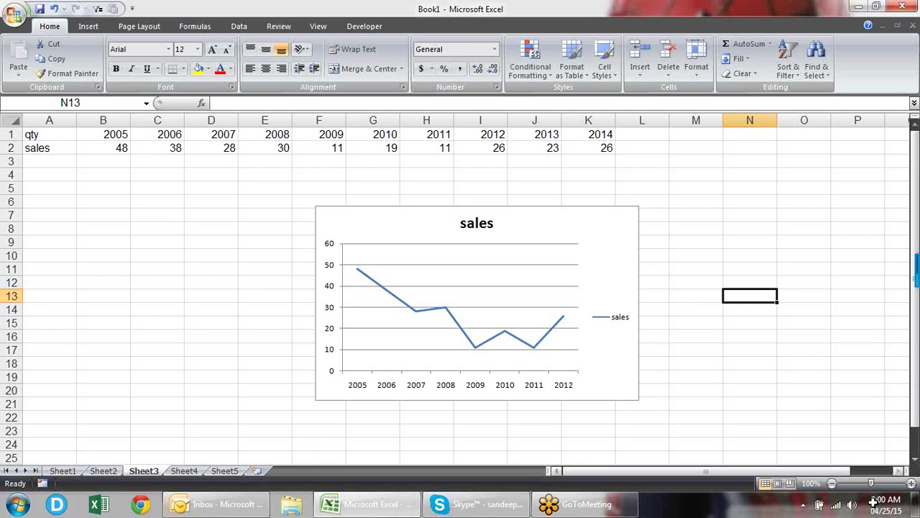
left_click(614, 240)
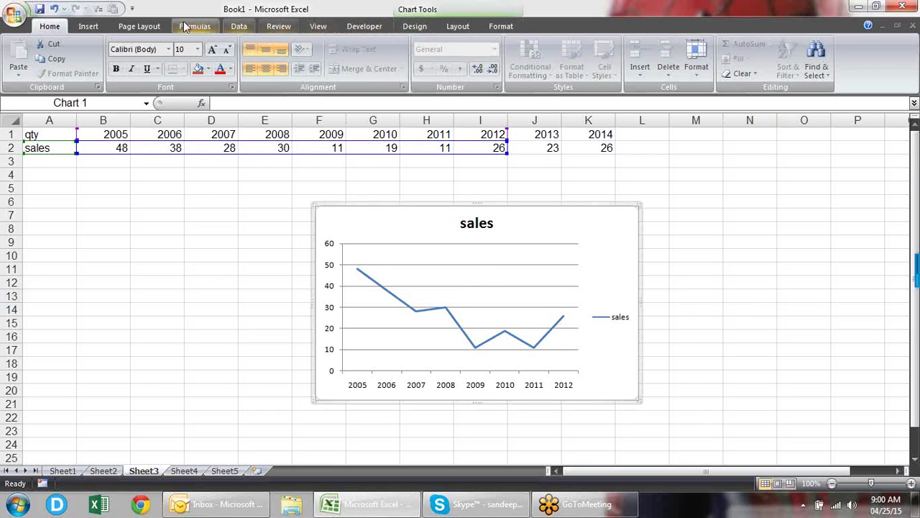
left_click(98, 30)
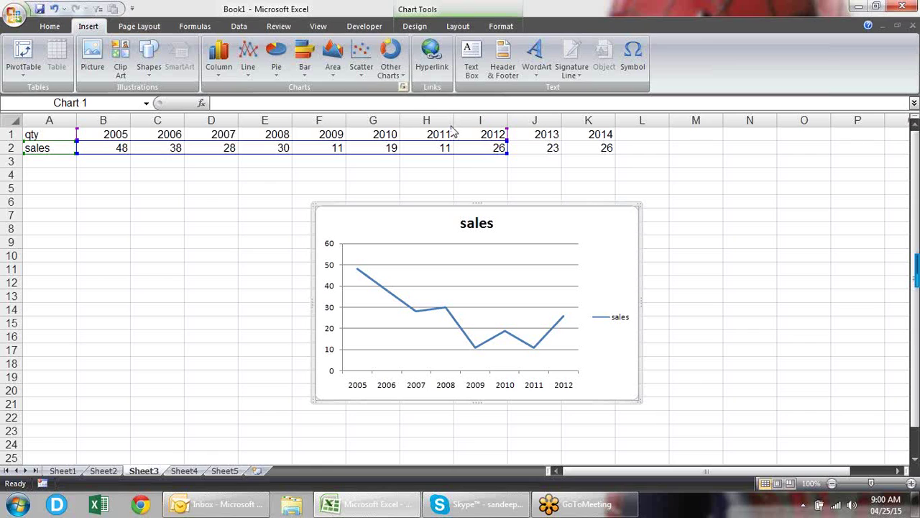
- Change the sales chart to the second 2-D Area chart type
left_click(331, 67)
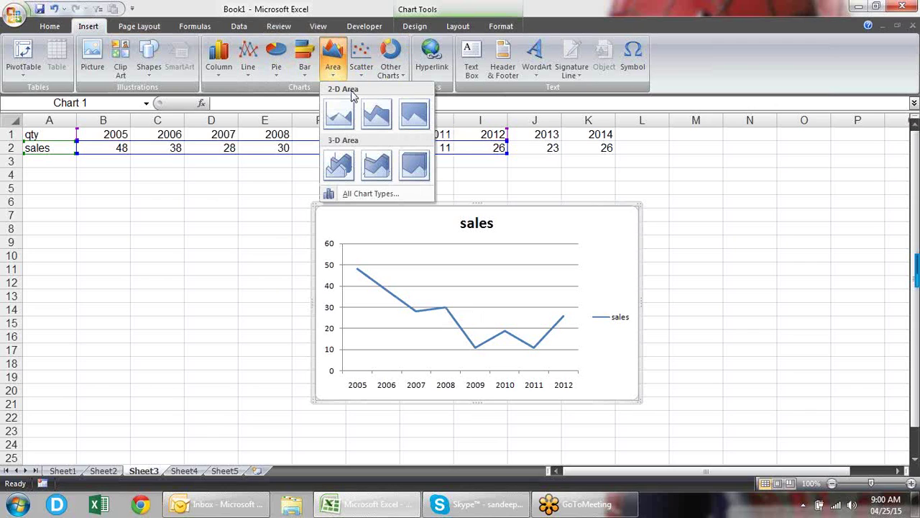
left_click(376, 108)
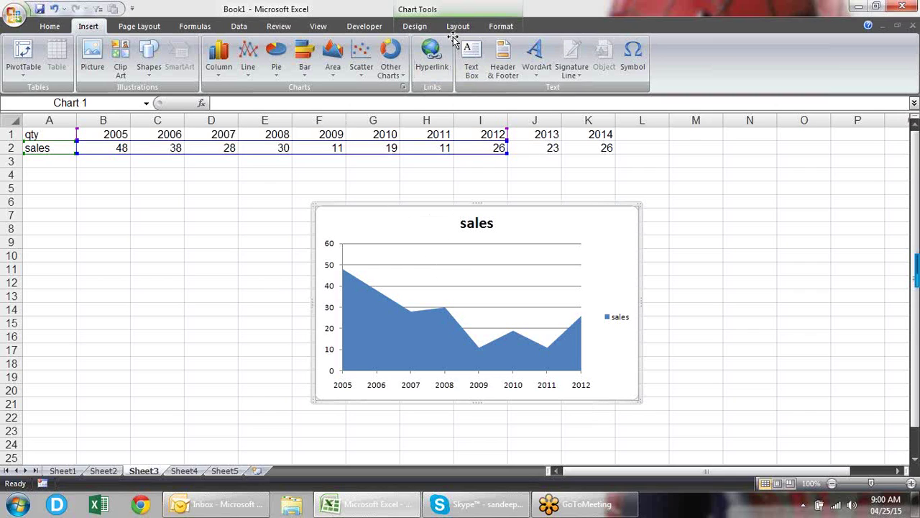
left_click(336, 79)
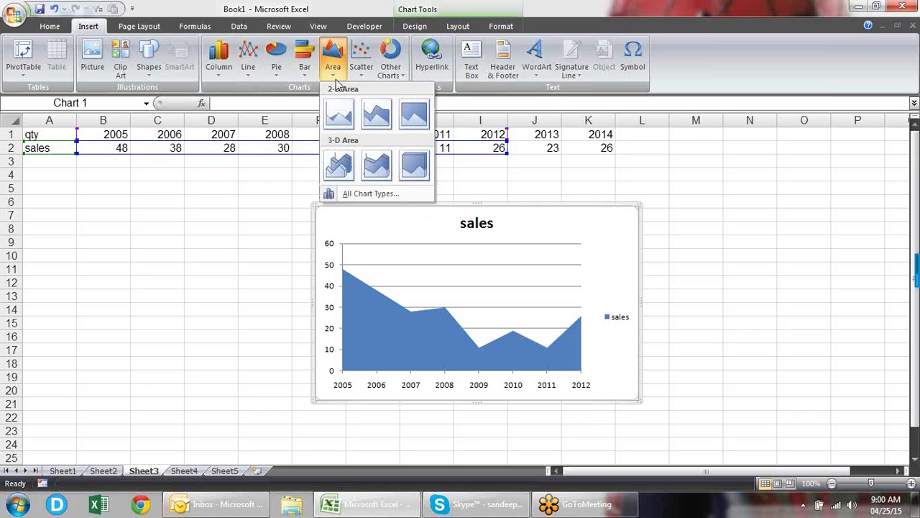
left_click(368, 74)
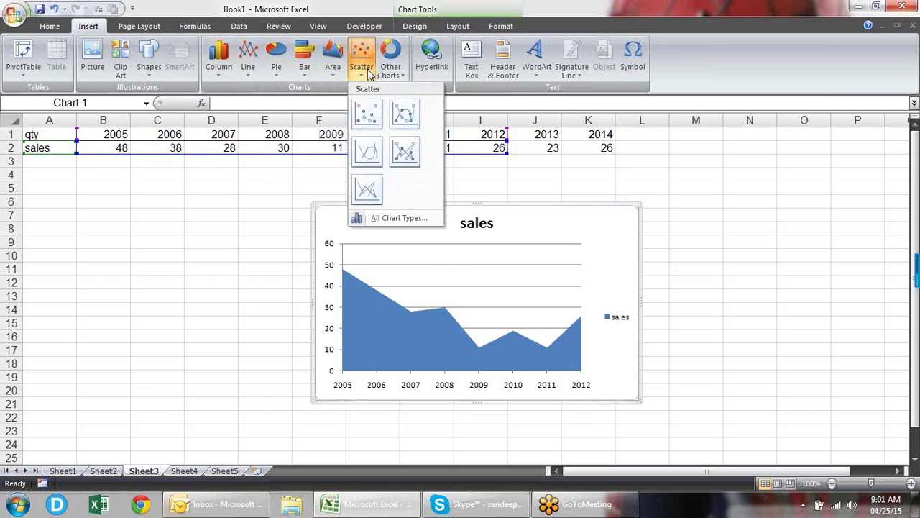
- Switch the sales chart to a markers-only scatter plot, leaving other chart types unchanged
left_click(378, 120)
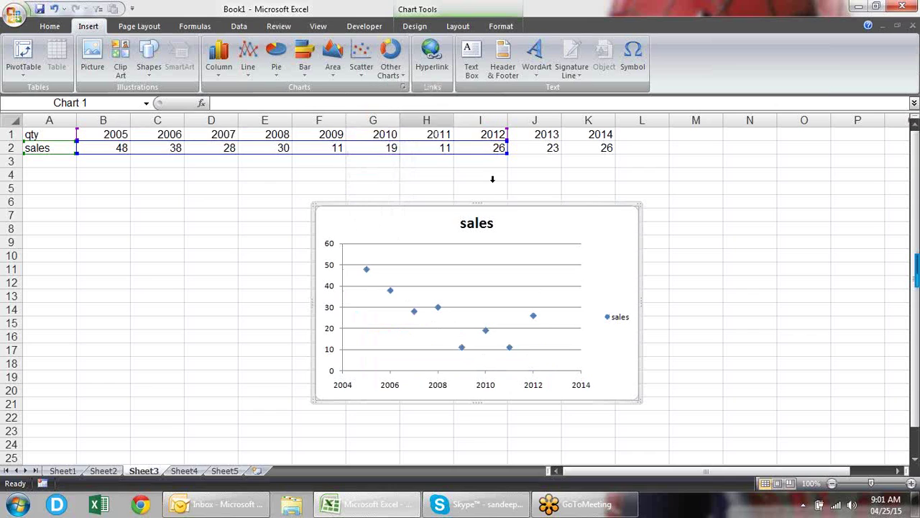
left_click(390, 65)
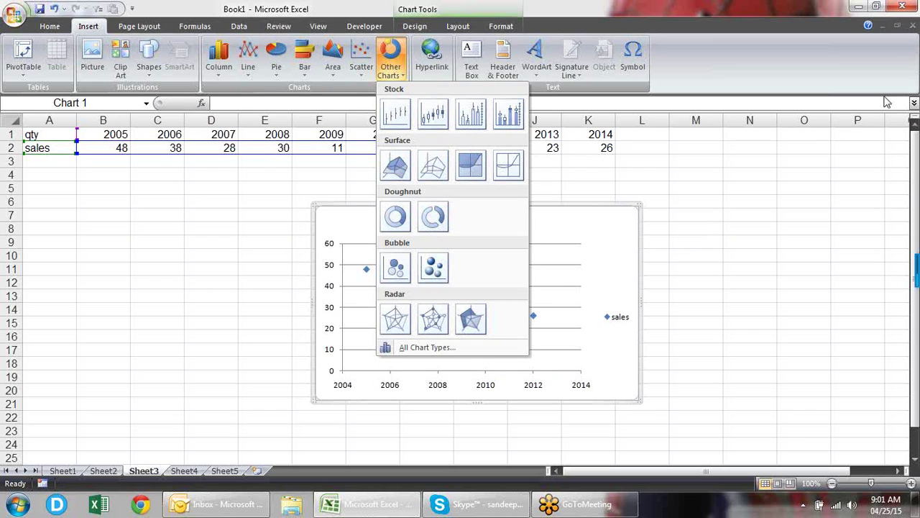
left_click(906, 87)
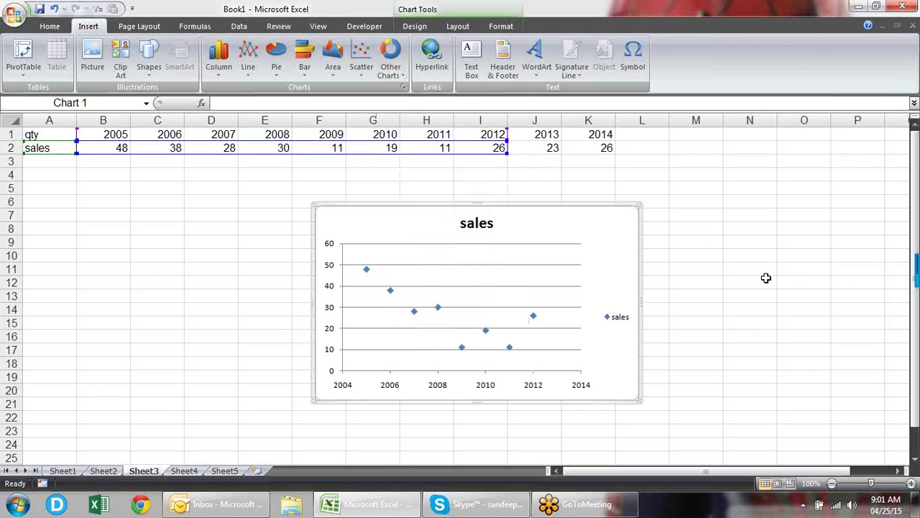
left_click(364, 72)
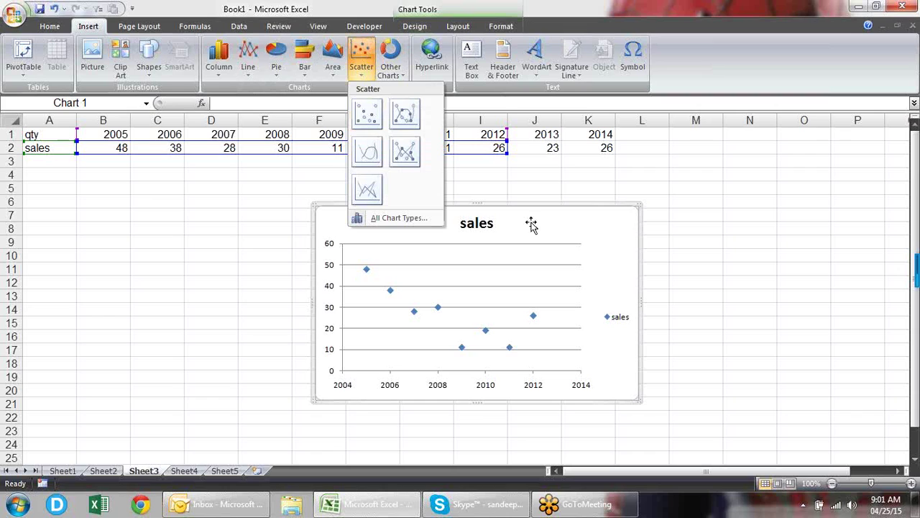
left_click(662, 230)
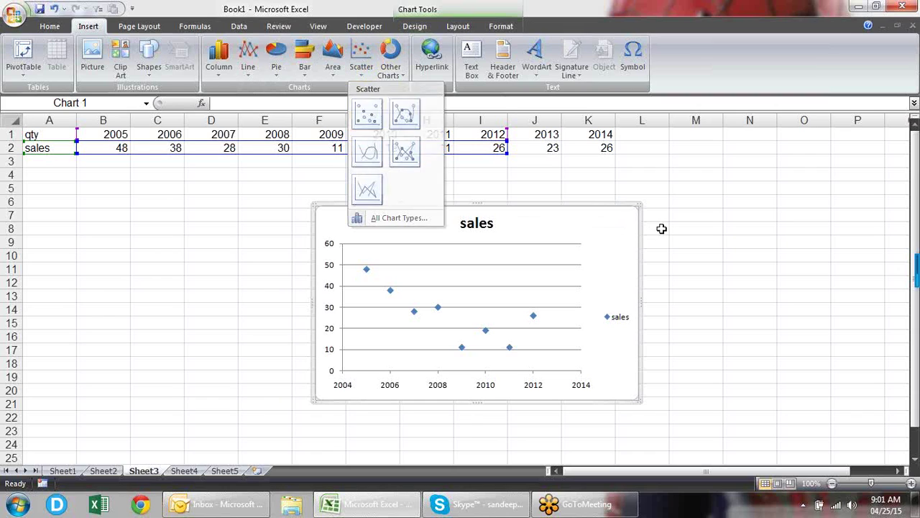